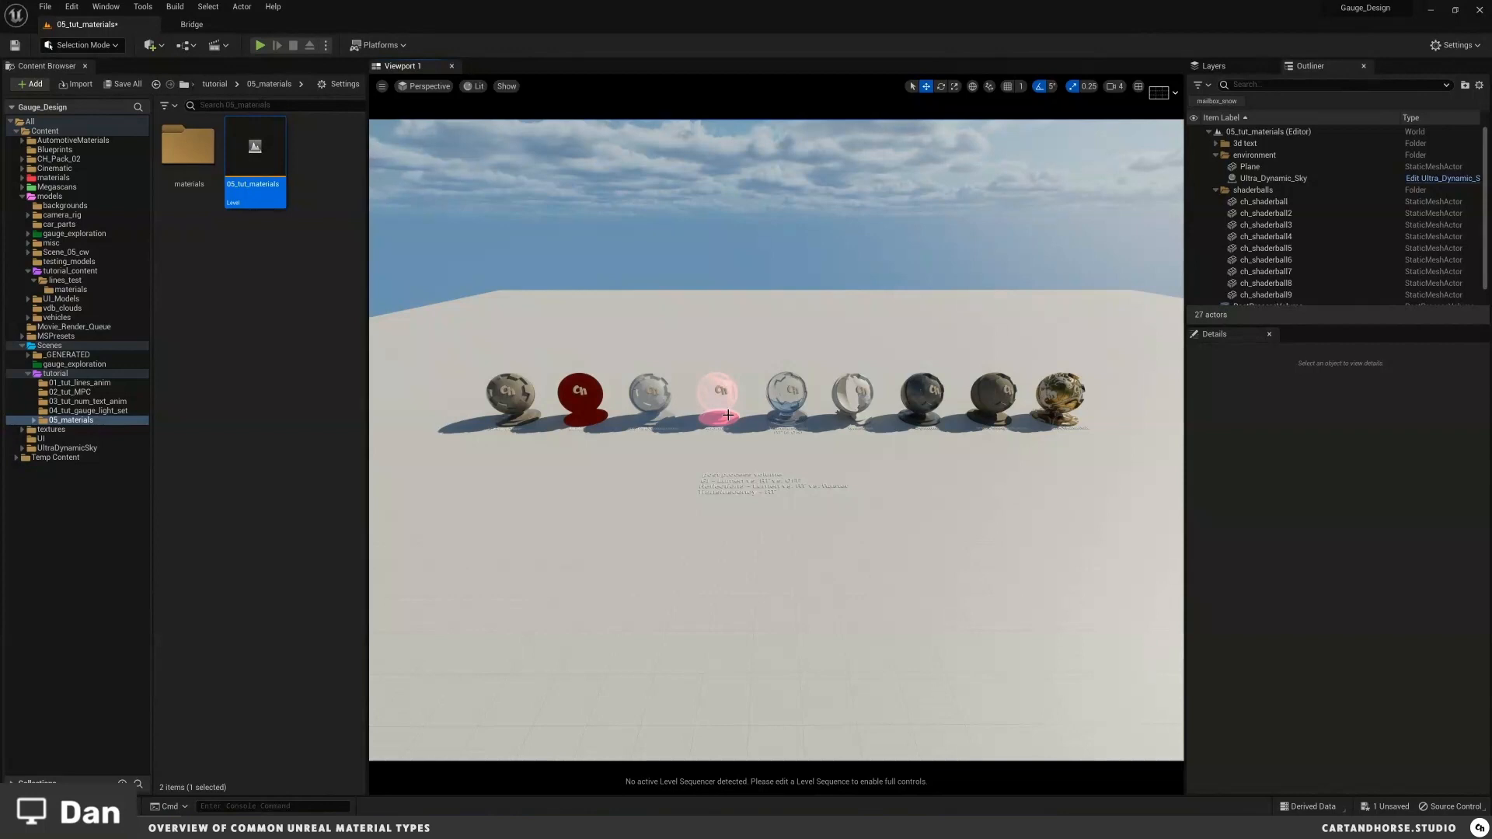
Step: Fly through the viewport along the row of shader balls toward the CH Material ball
{"action": "scroll", "coordinate": [728, 418], "scroll_direction": "up", "scroll_amount": 5}
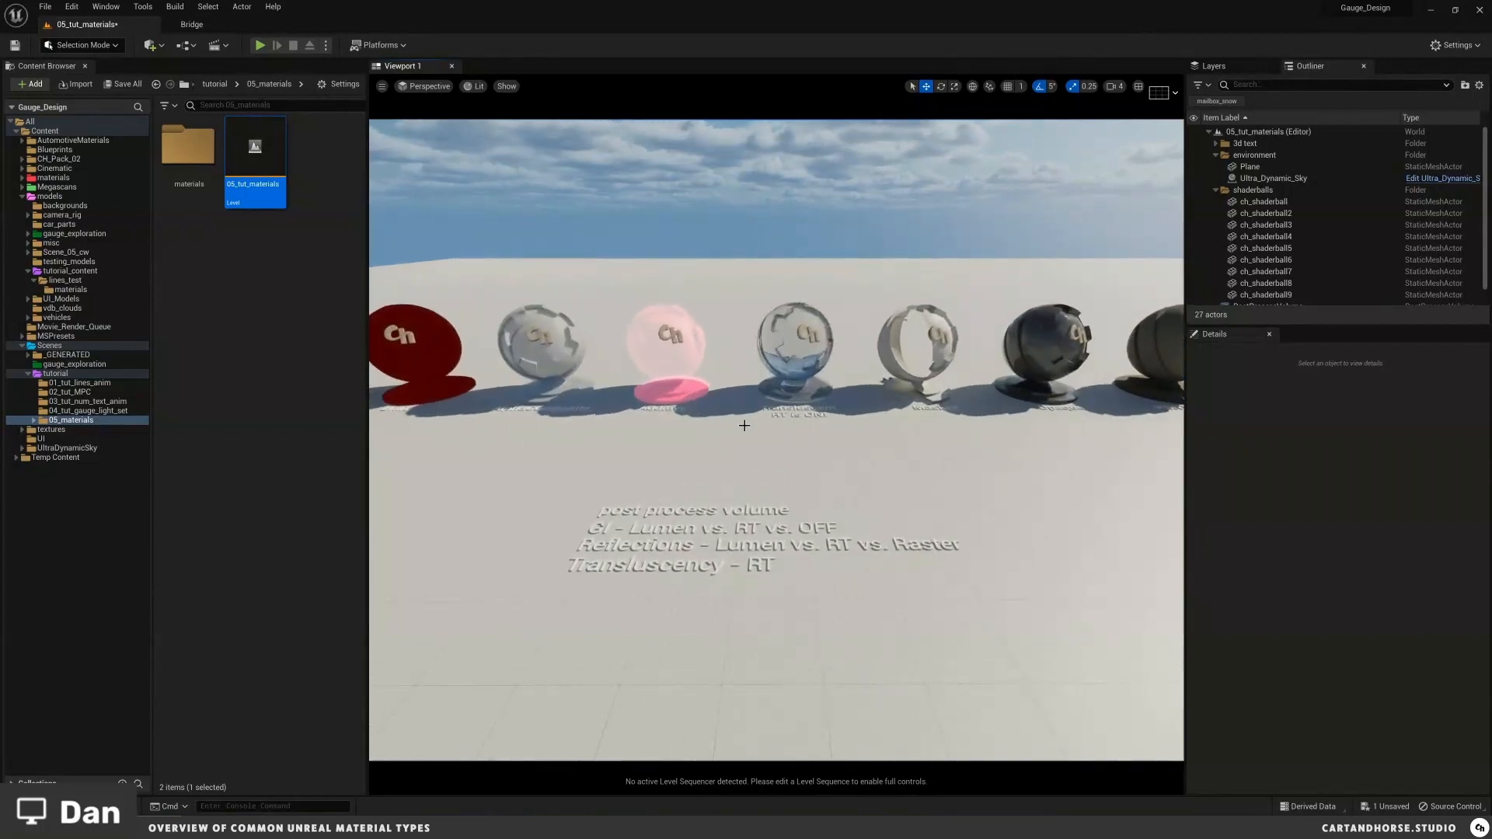
{"action": "mouse_move", "coordinate": [744, 425]}
{"action": "right_mouse_down"}
{"action": "mouse_move", "coordinate": [743, 408]}
{"action": "mouse_move", "coordinate": [754, 427]}
{"action": "right_mouse_up"}
{"action": "key", "text": "w"}
{"action": "key", "text": "d"}
{"action": "key", "text": "d"}
{"action": "key", "text": "w"}
{"action": "key", "text": "a"}
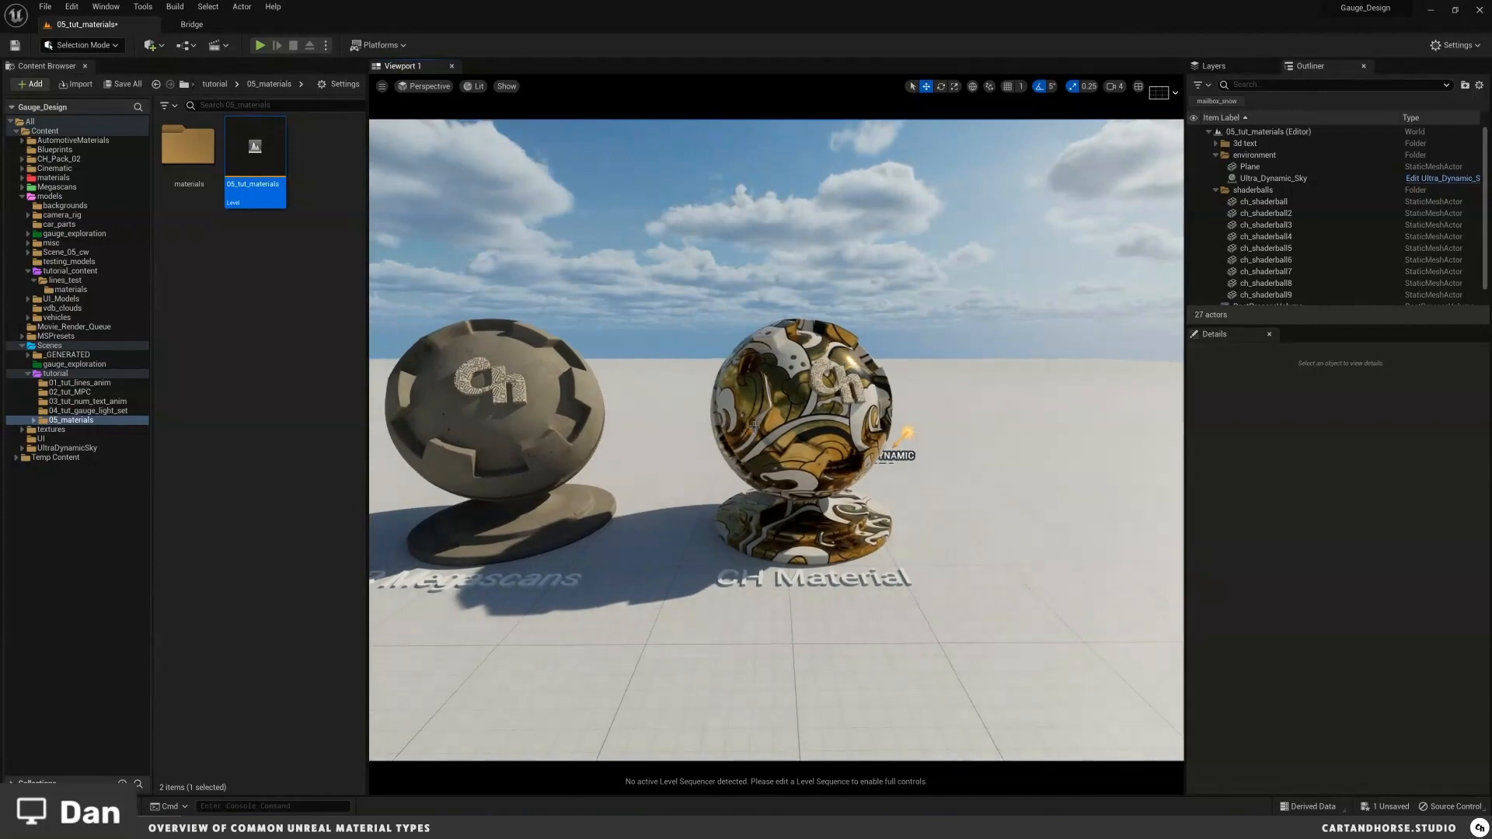
Step: Orbit around the CH Material and PBR Megascans shader balls to examine their surfaces
{"action": "left_click_drag", "start_coordinate": [791, 427], "coordinate": [801, 415]}
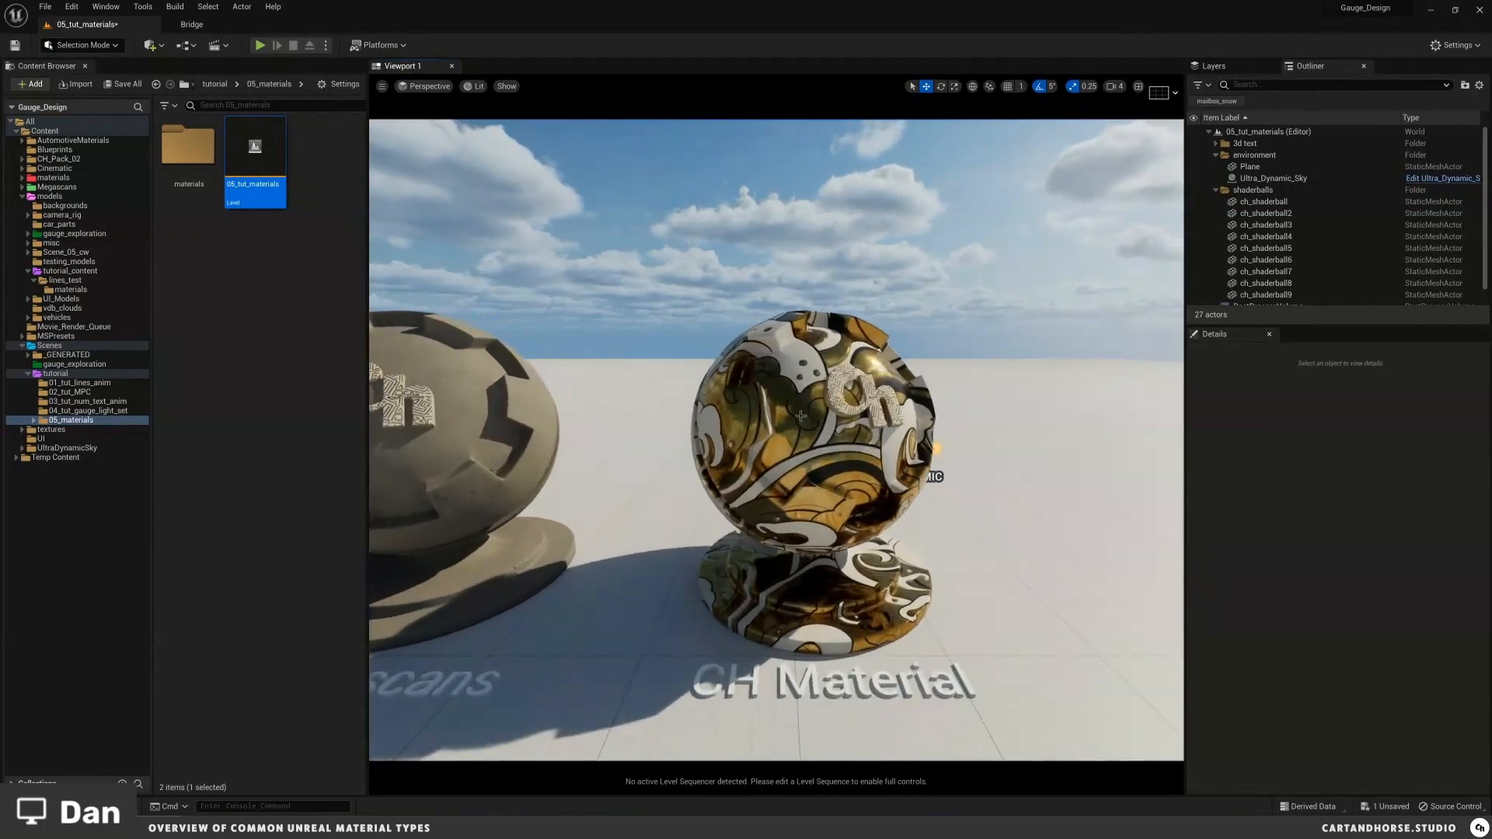
{"action": "right_click_drag", "start_coordinate": [800, 416], "coordinate": [794, 420]}
{"action": "left_click_drag", "start_coordinate": [794, 419], "coordinate": [792, 415]}
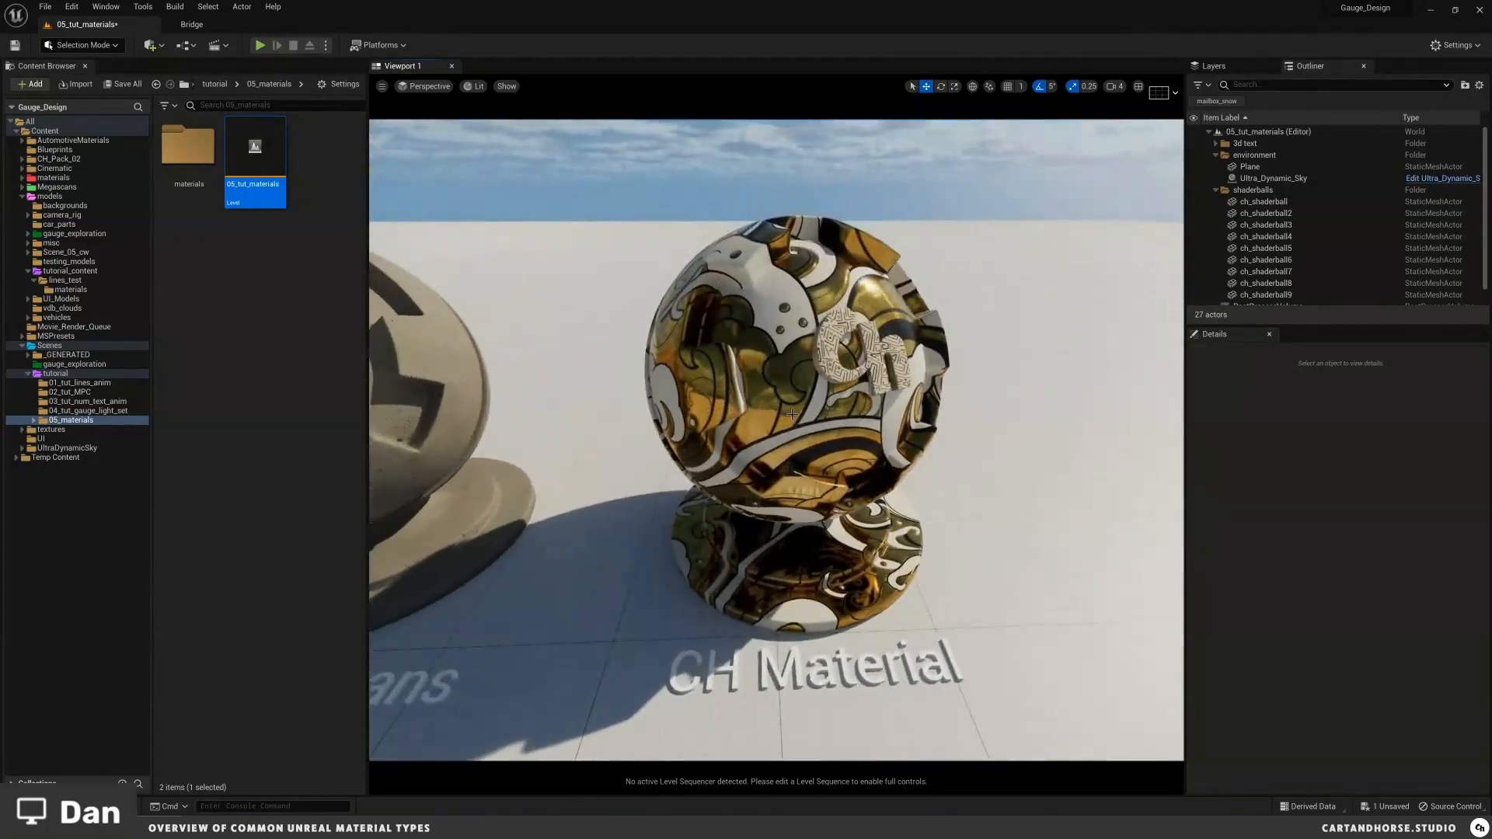
{"action": "right_click_drag", "start_coordinate": [805, 361], "coordinate": [807, 361]}
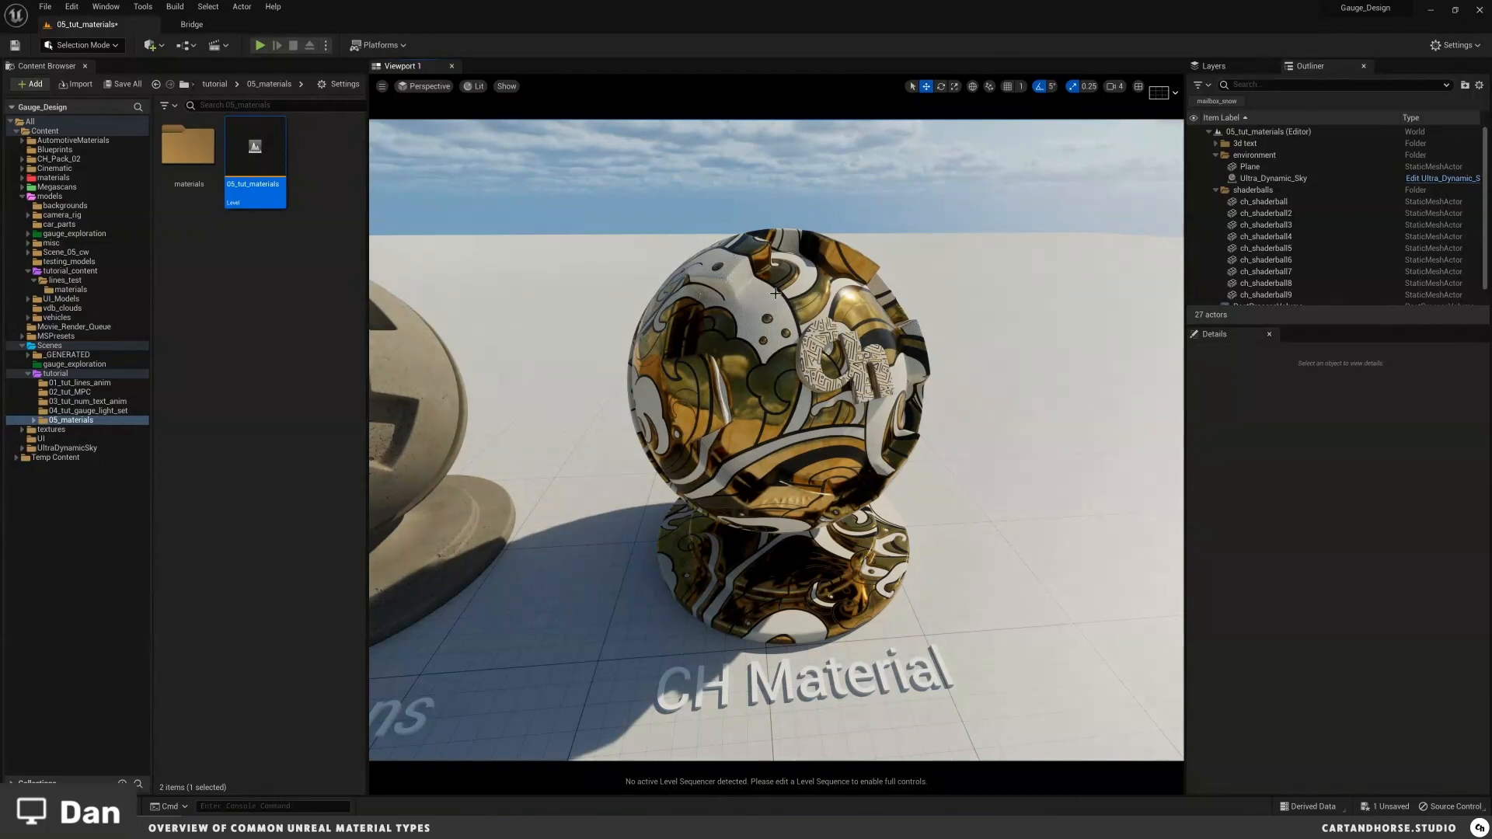
{"action": "left_click_drag", "start_coordinate": [764, 288], "coordinate": [761, 284]}
{"action": "left_click_drag", "start_coordinate": [853, 342], "coordinate": [855, 344]}
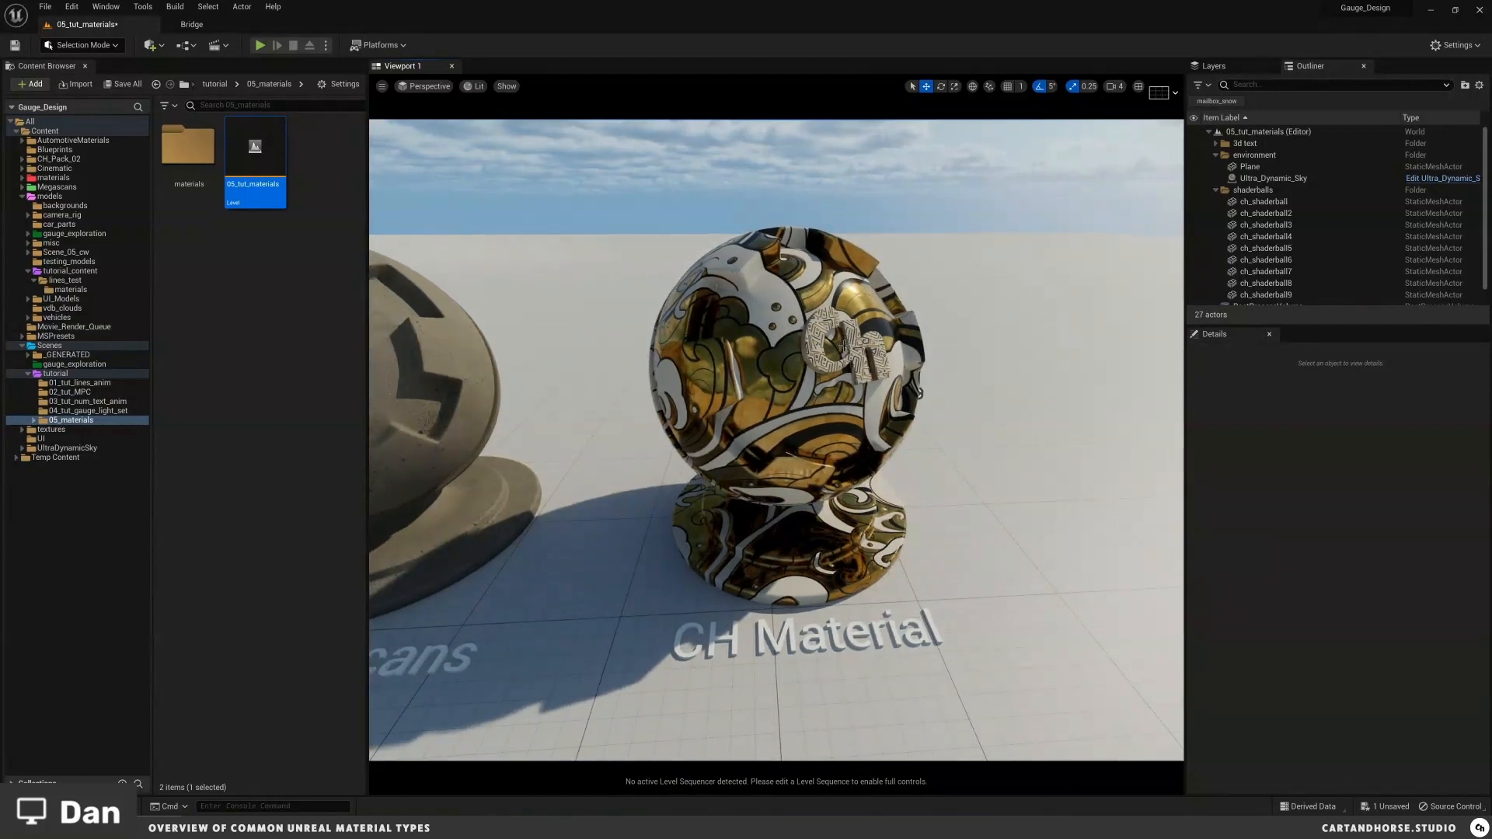
{"action": "key", "text": "a"}
{"action": "right_click_drag", "start_coordinate": [842, 342], "coordinate": [729, 346]}
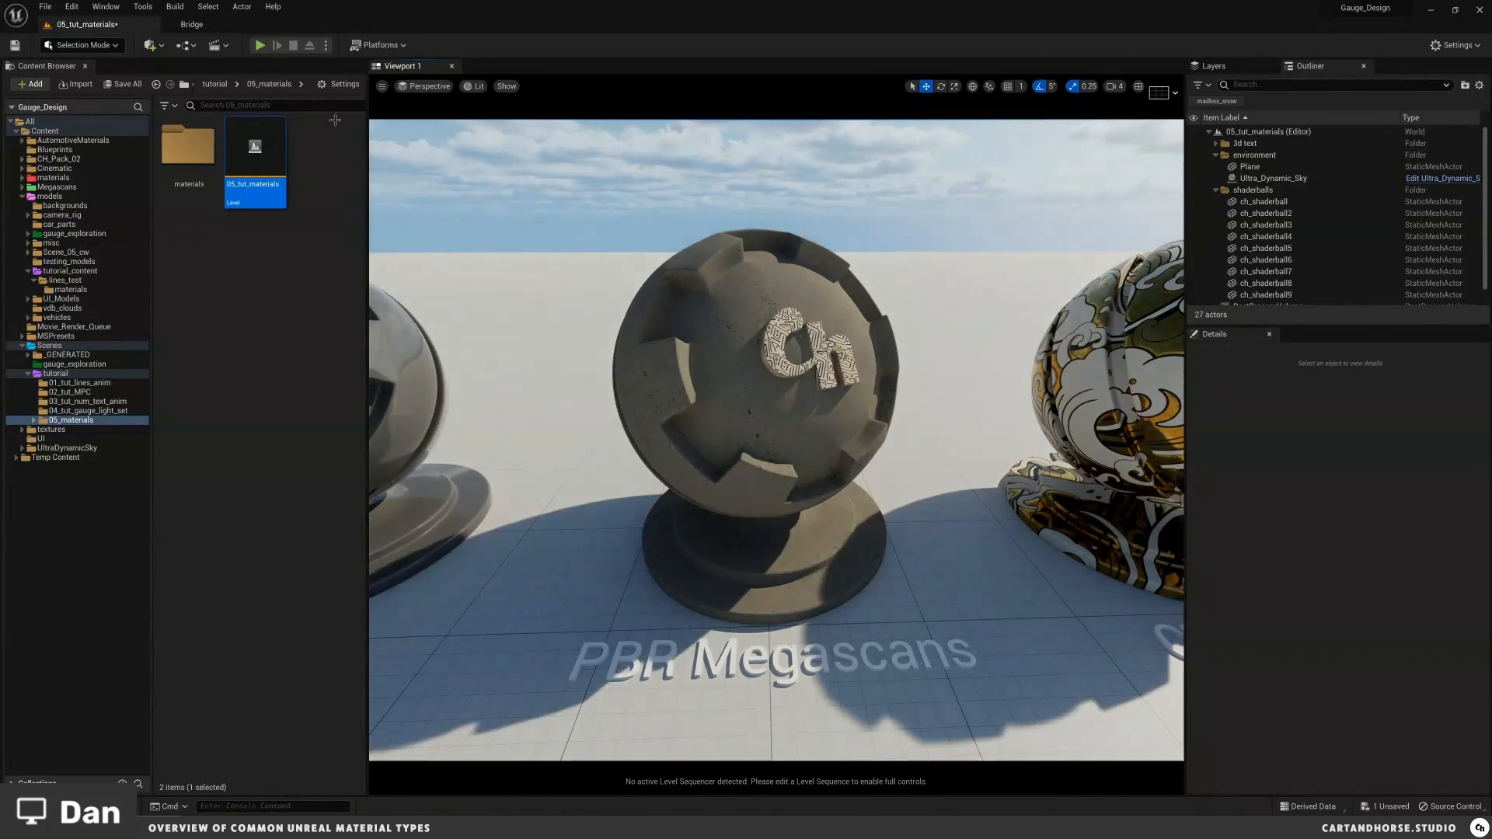
Step: Open Quixel Bridge, browse its home page of surfaces and models, and close the Bridge tab
{"action": "left_click", "coordinate": [106, 7]}
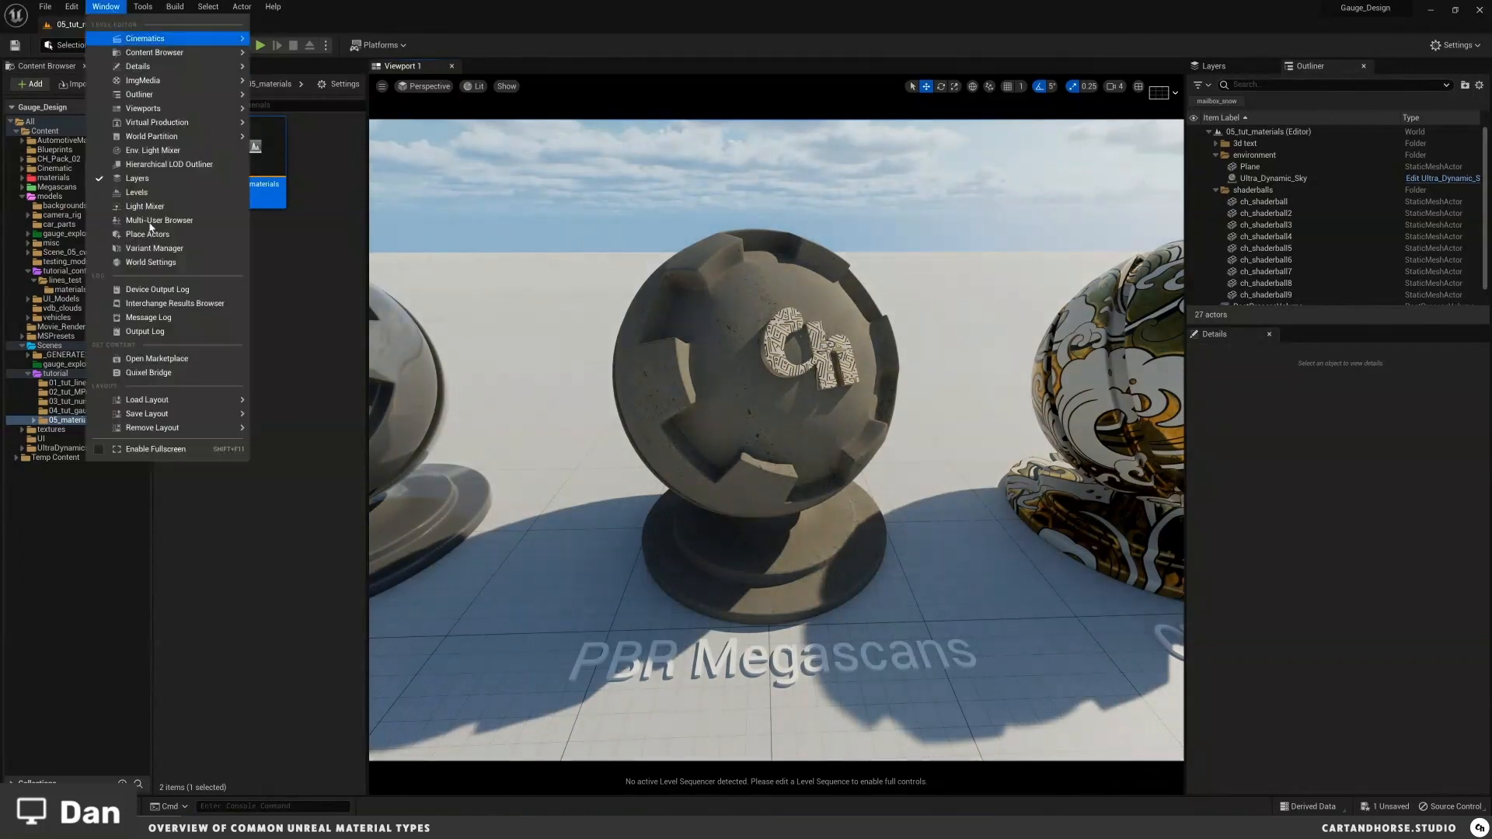
{"action": "left_click", "coordinate": [149, 373]}
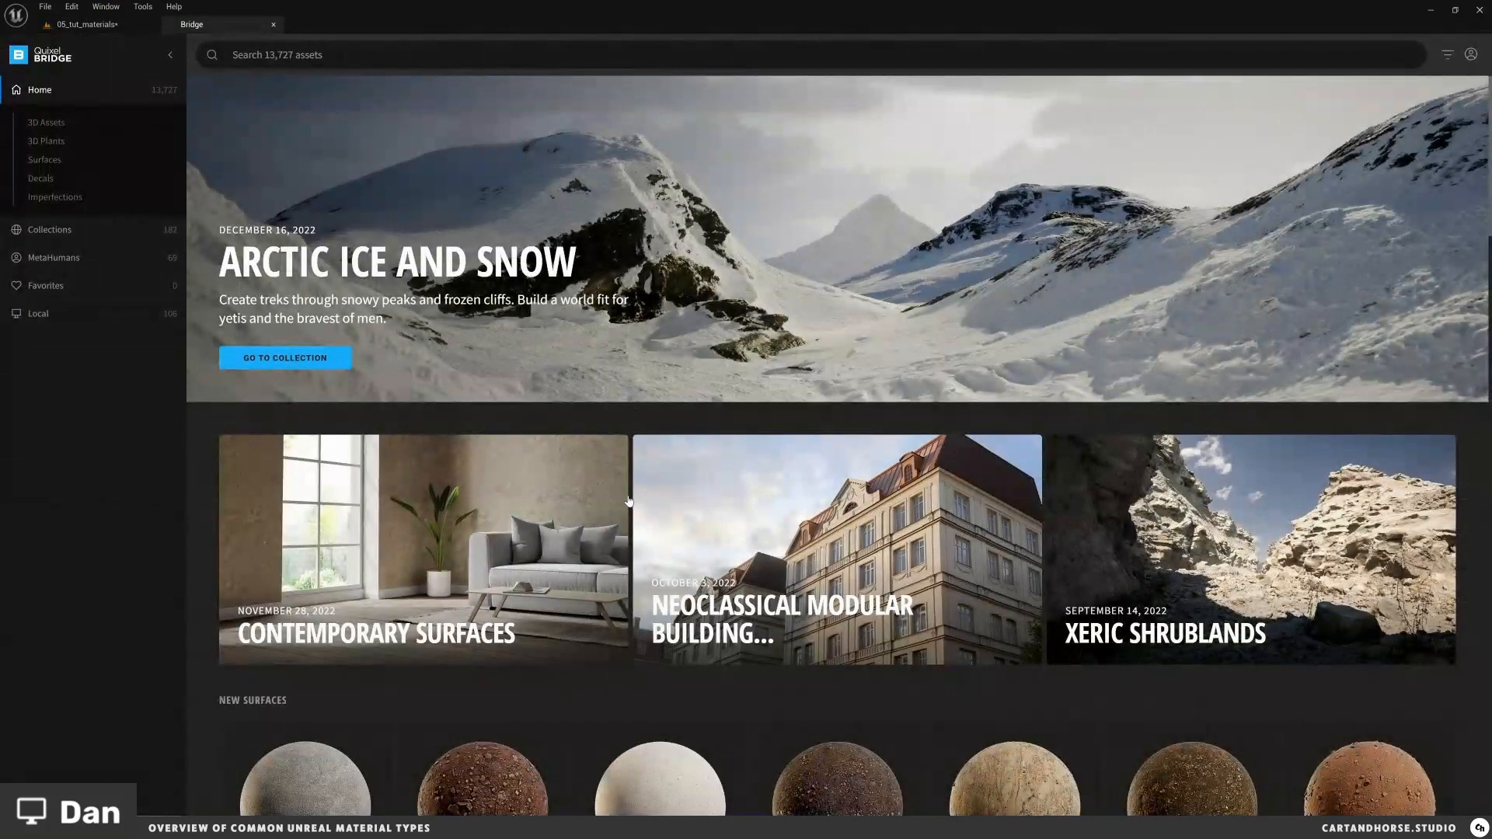
{"action": "scroll", "coordinate": [631, 544], "scroll_direction": "down", "scroll_amount": 3}
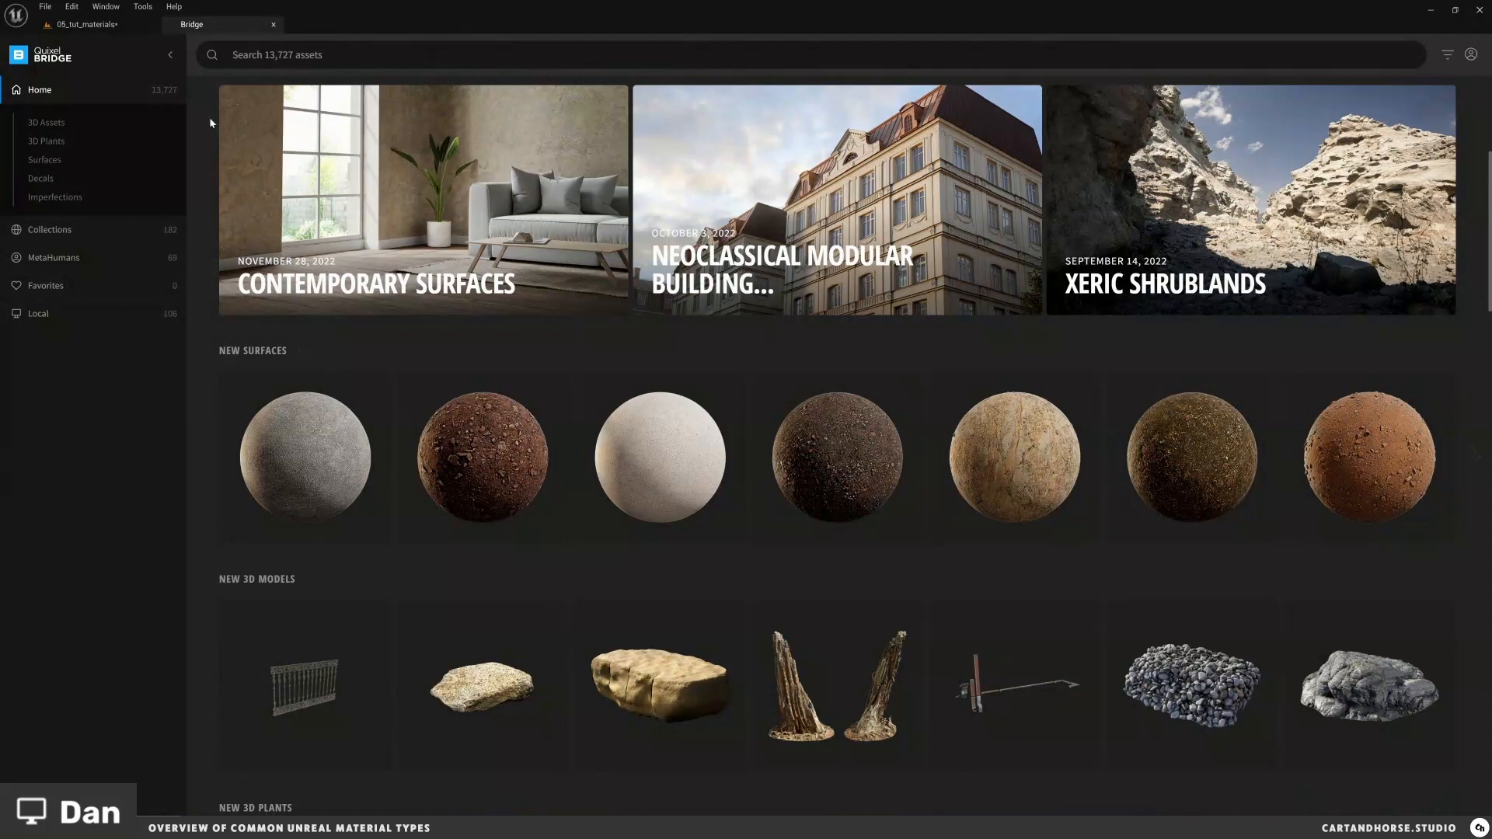
{"action": "left_click", "coordinate": [273, 27]}
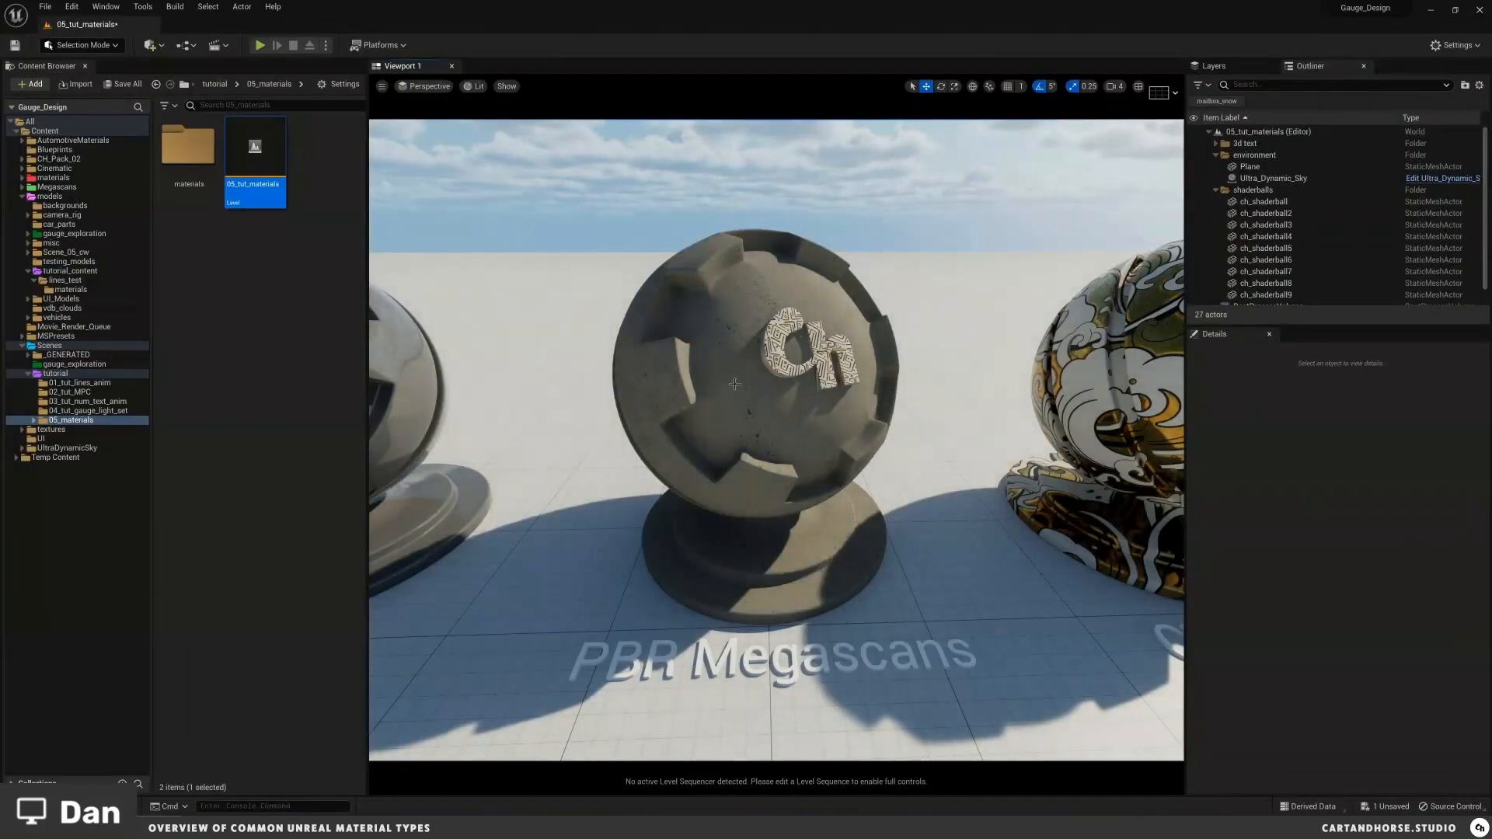
Step: Orbit the viewport around the PBR Megascans and Opaque shader balls to compare them
{"action": "right_click_drag", "start_coordinate": [740, 334], "coordinate": [750, 342]}
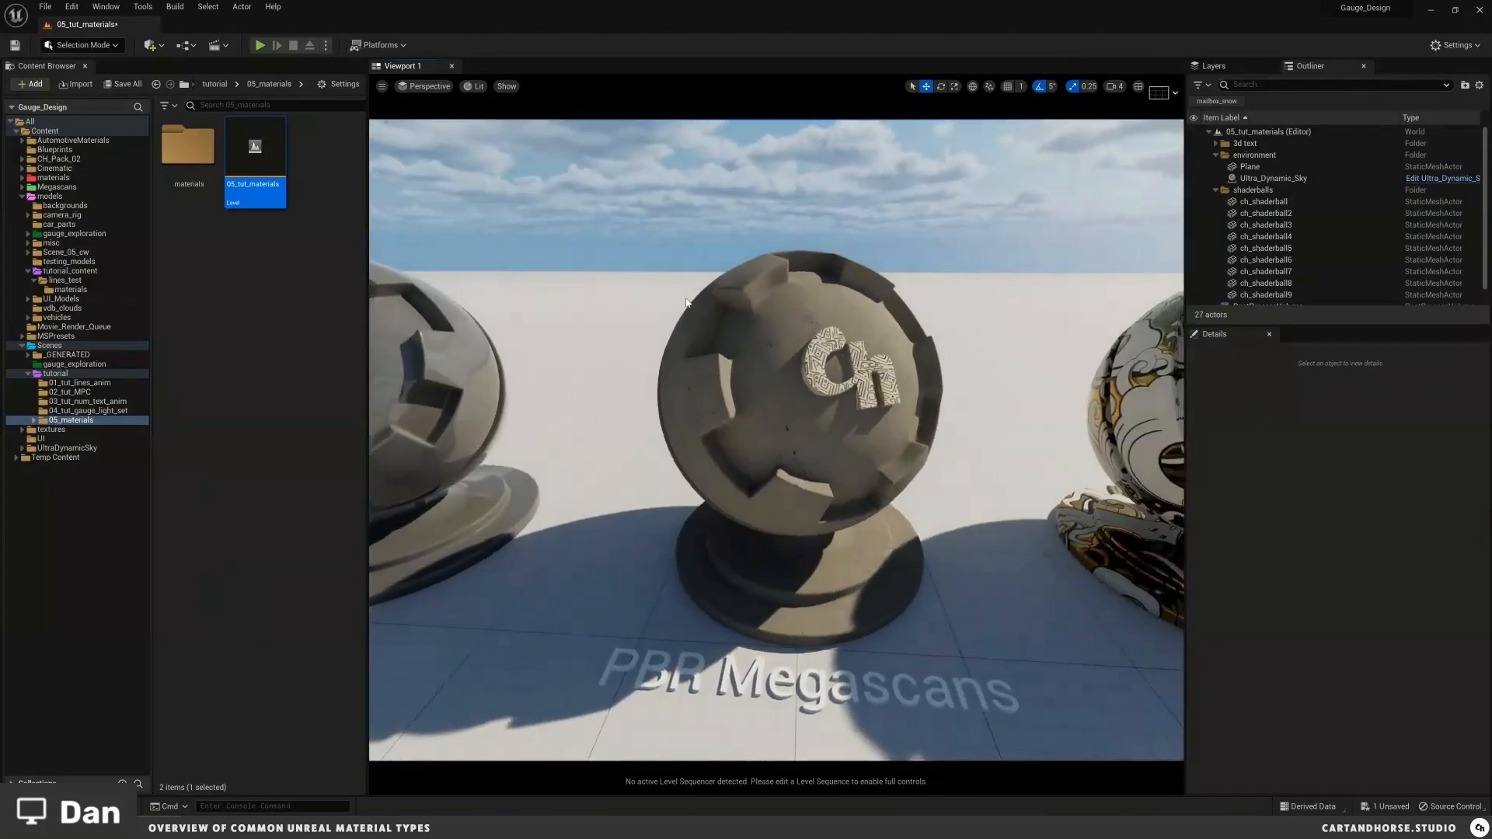
{"action": "right_click_drag", "start_coordinate": [821, 309], "coordinate": [825, 309]}
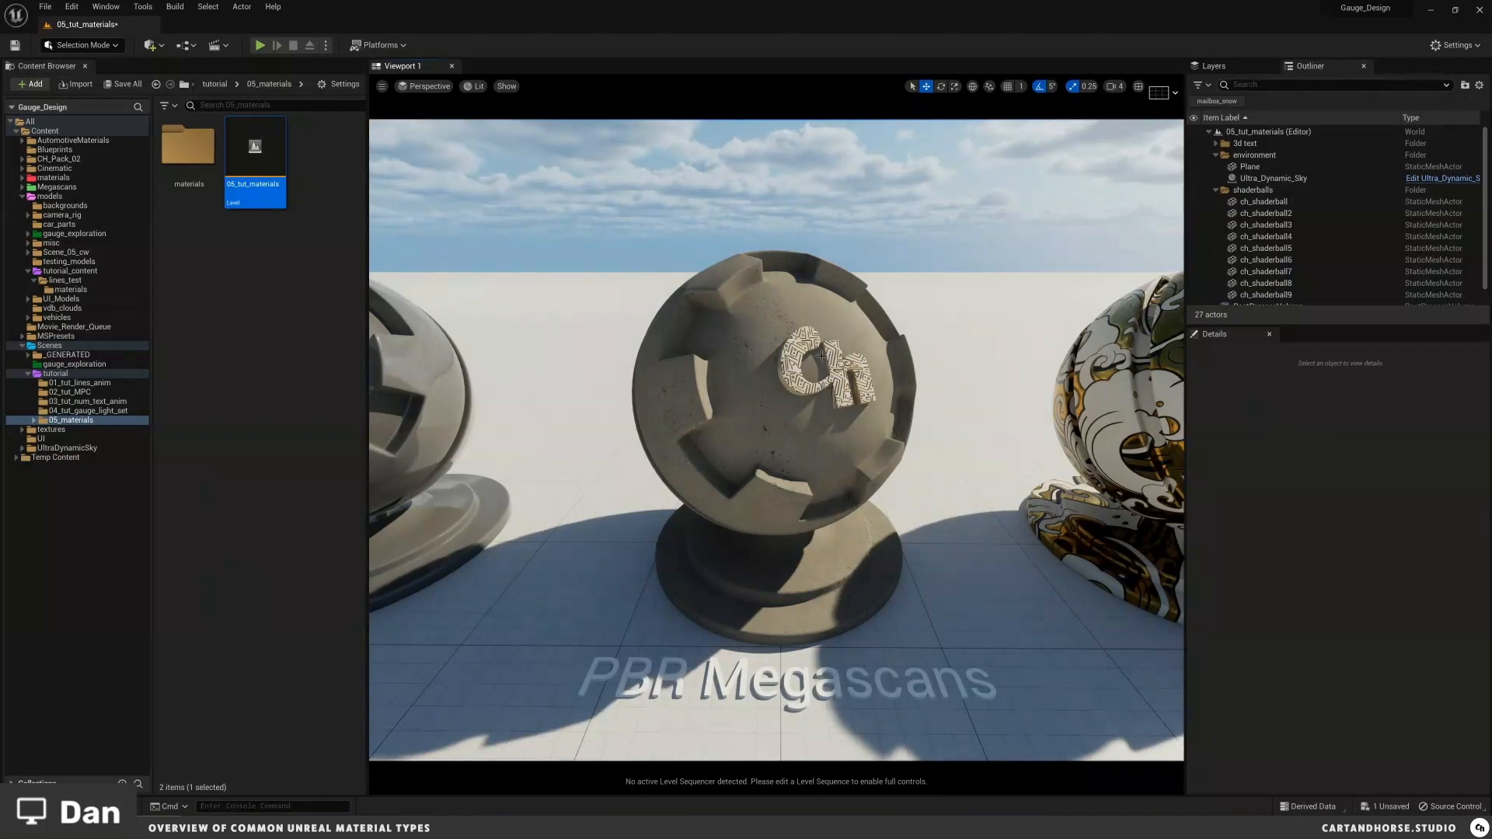
{"action": "right_click_drag", "start_coordinate": [804, 406], "coordinate": [792, 405]}
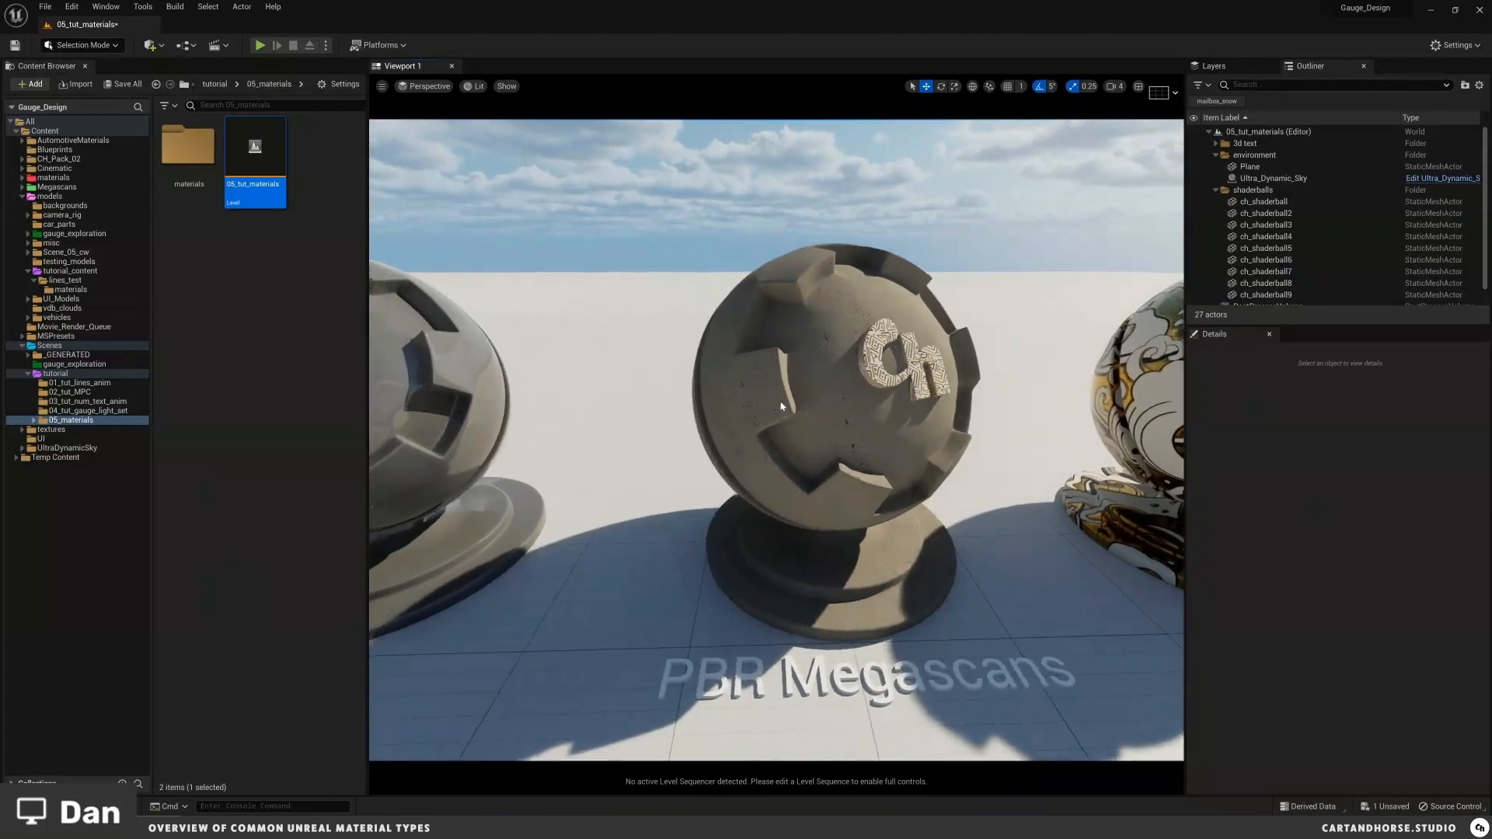
{"action": "middle_click_drag", "start_coordinate": [781, 407], "coordinate": [664, 406]}
{"action": "right_click_drag", "start_coordinate": [664, 407], "coordinate": [668, 413]}
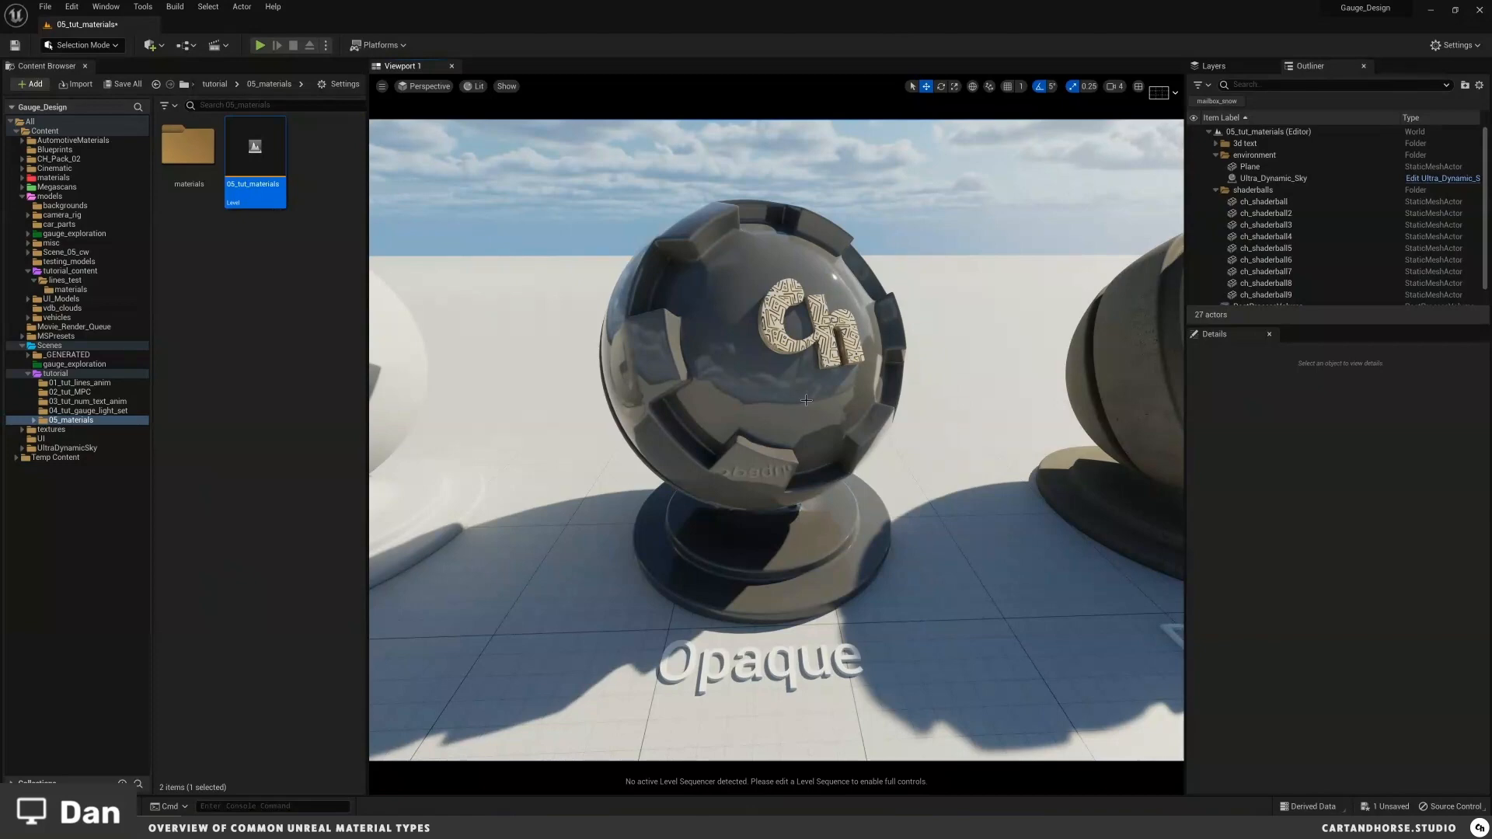
{"action": "right_click_drag", "start_coordinate": [806, 400], "coordinate": [810, 404]}
{"action": "mouse_move", "coordinate": [810, 404]}
{"action": "middle_mouse_down"}
{"action": "mouse_move", "coordinate": [1200, 404]}
{"action": "mouse_move", "coordinate": [816, 407]}
{"action": "middle_mouse_up"}
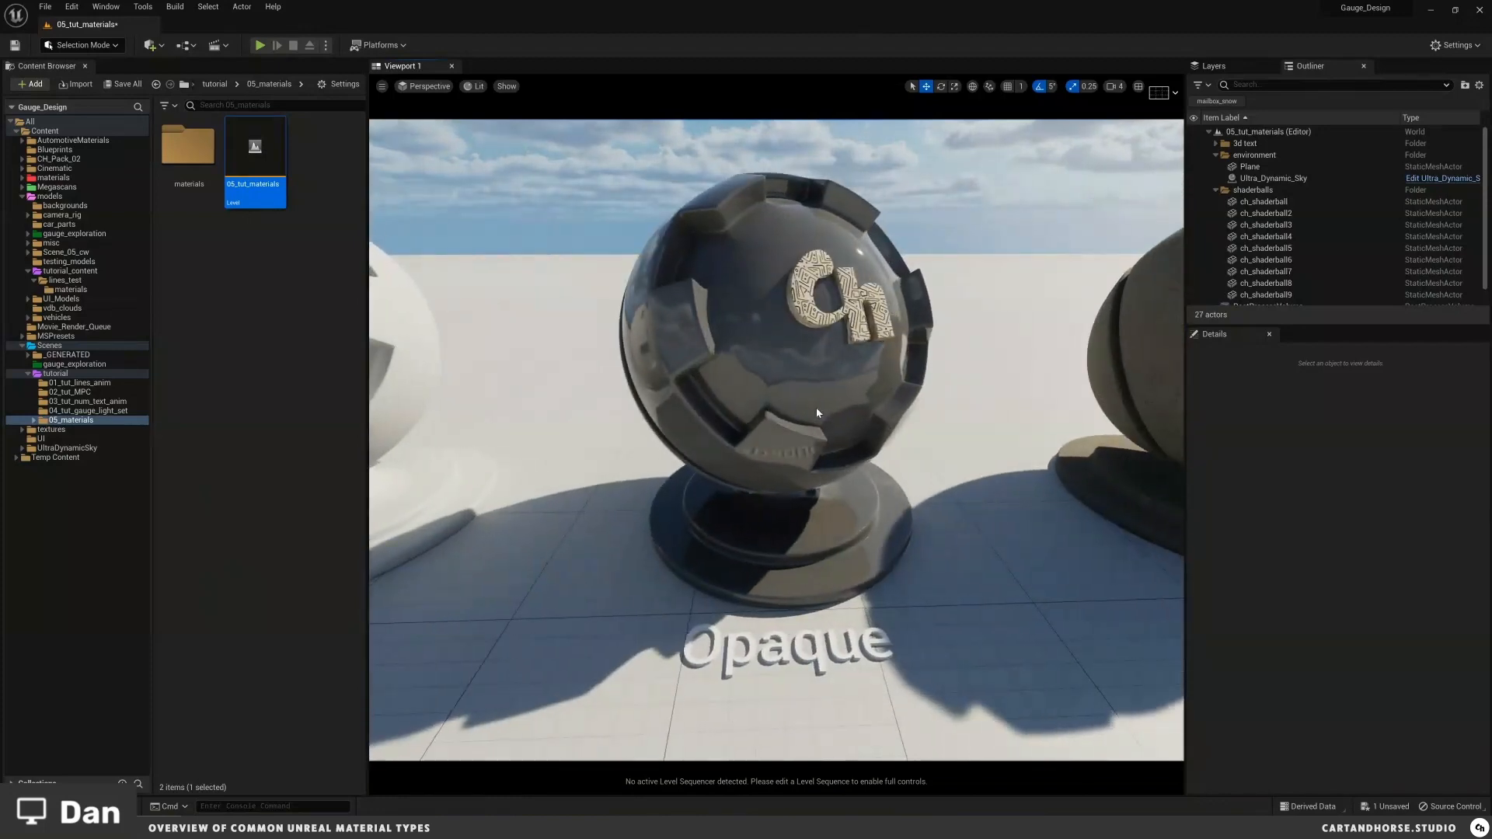
{"action": "scroll", "coordinate": [816, 409], "scroll_direction": "up", "scroll_amount": 1}
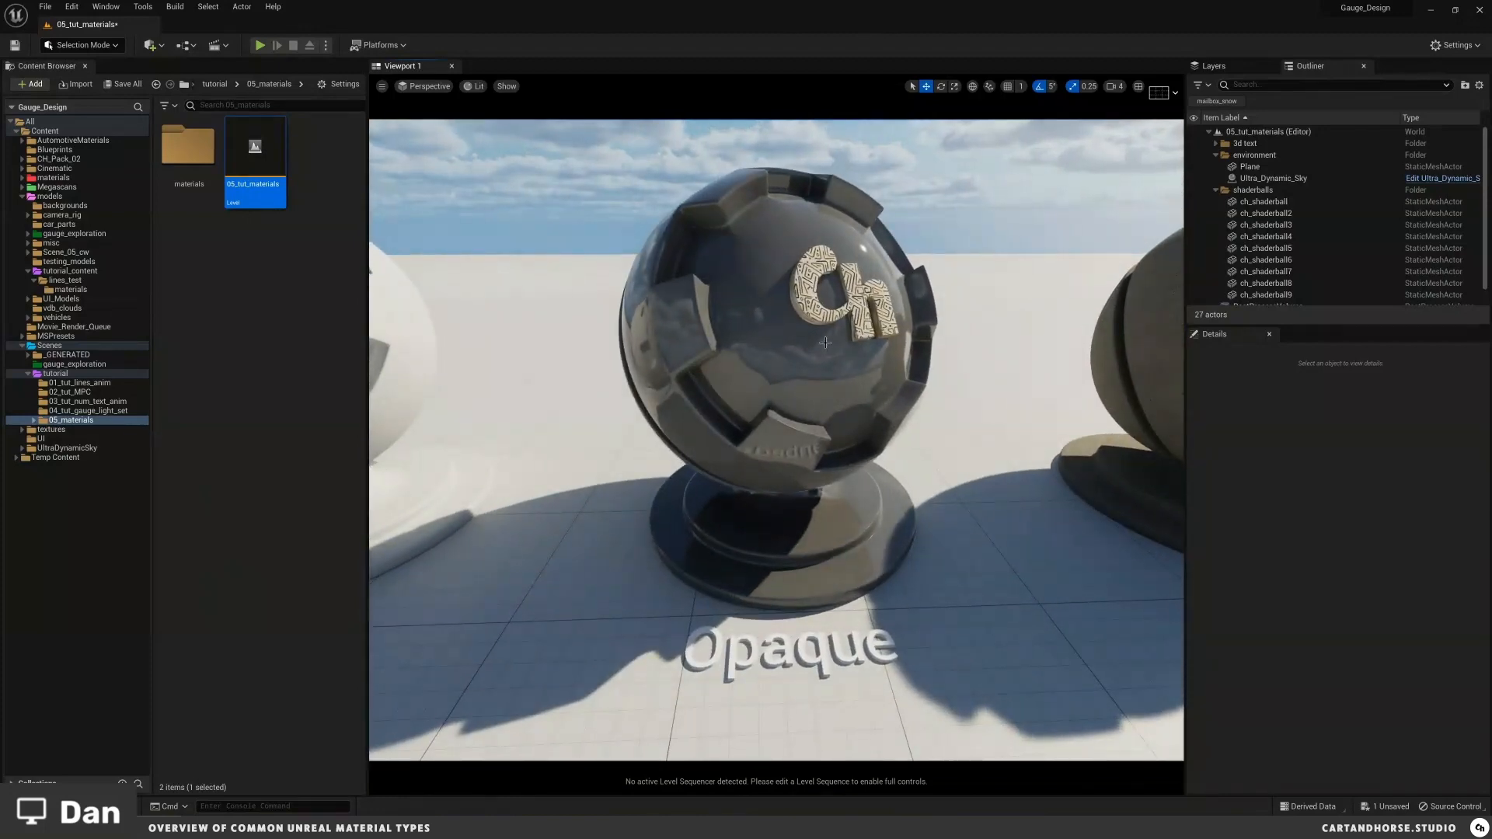
{"action": "mouse_move", "coordinate": [805, 342]}
{"action": "right_mouse_down"}
{"action": "mouse_move", "coordinate": [789, 326]}
{"action": "mouse_move", "coordinate": [820, 331]}
{"action": "mouse_move", "coordinate": [804, 341]}
{"action": "right_mouse_up"}
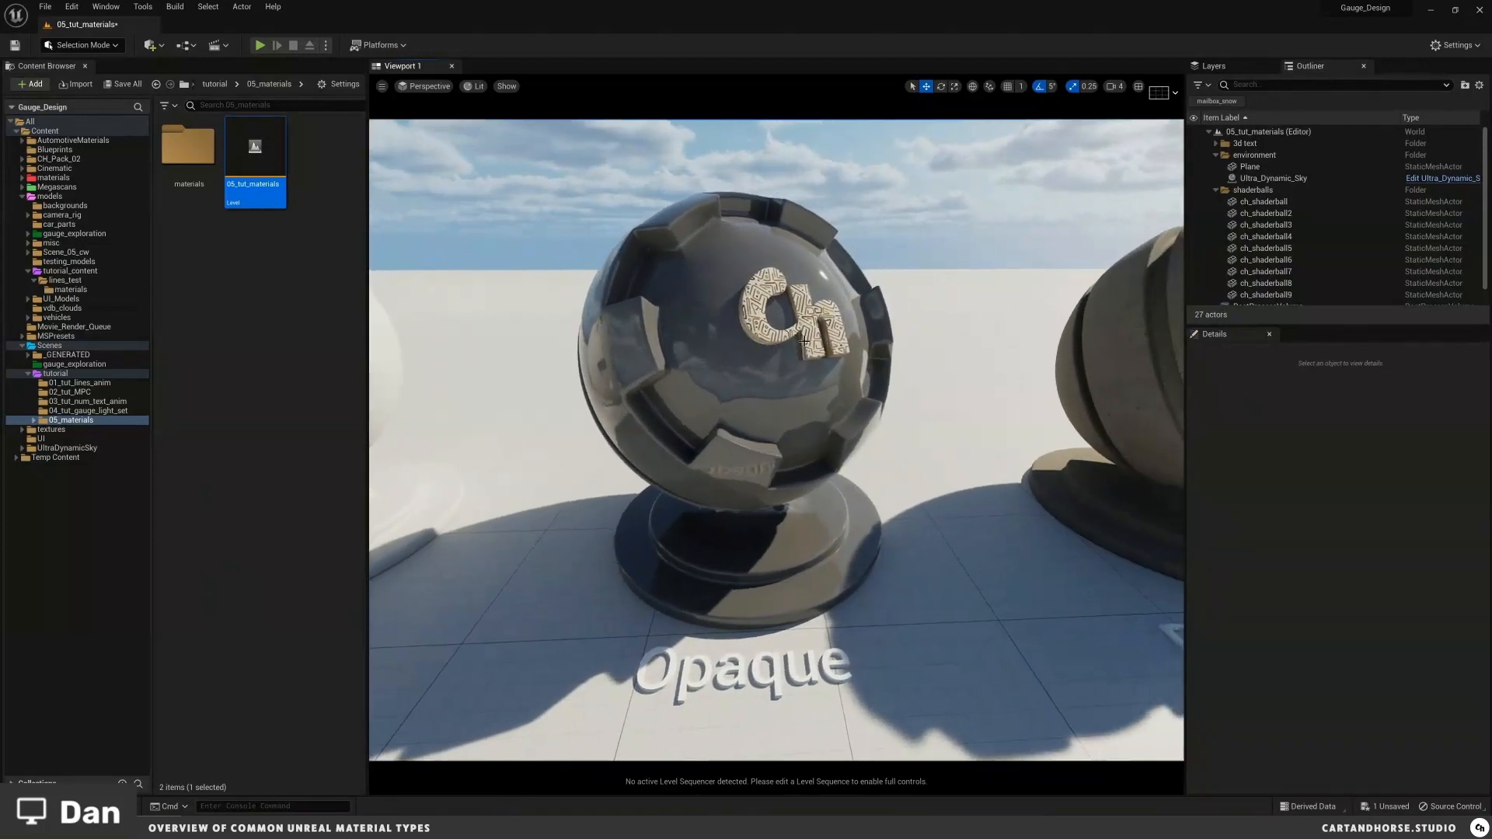
Step: Select the Opaque shader ball and open its MI_opaque material instance, resizing the editor window beside the viewport
{"action": "left_click", "coordinate": [737, 351]}
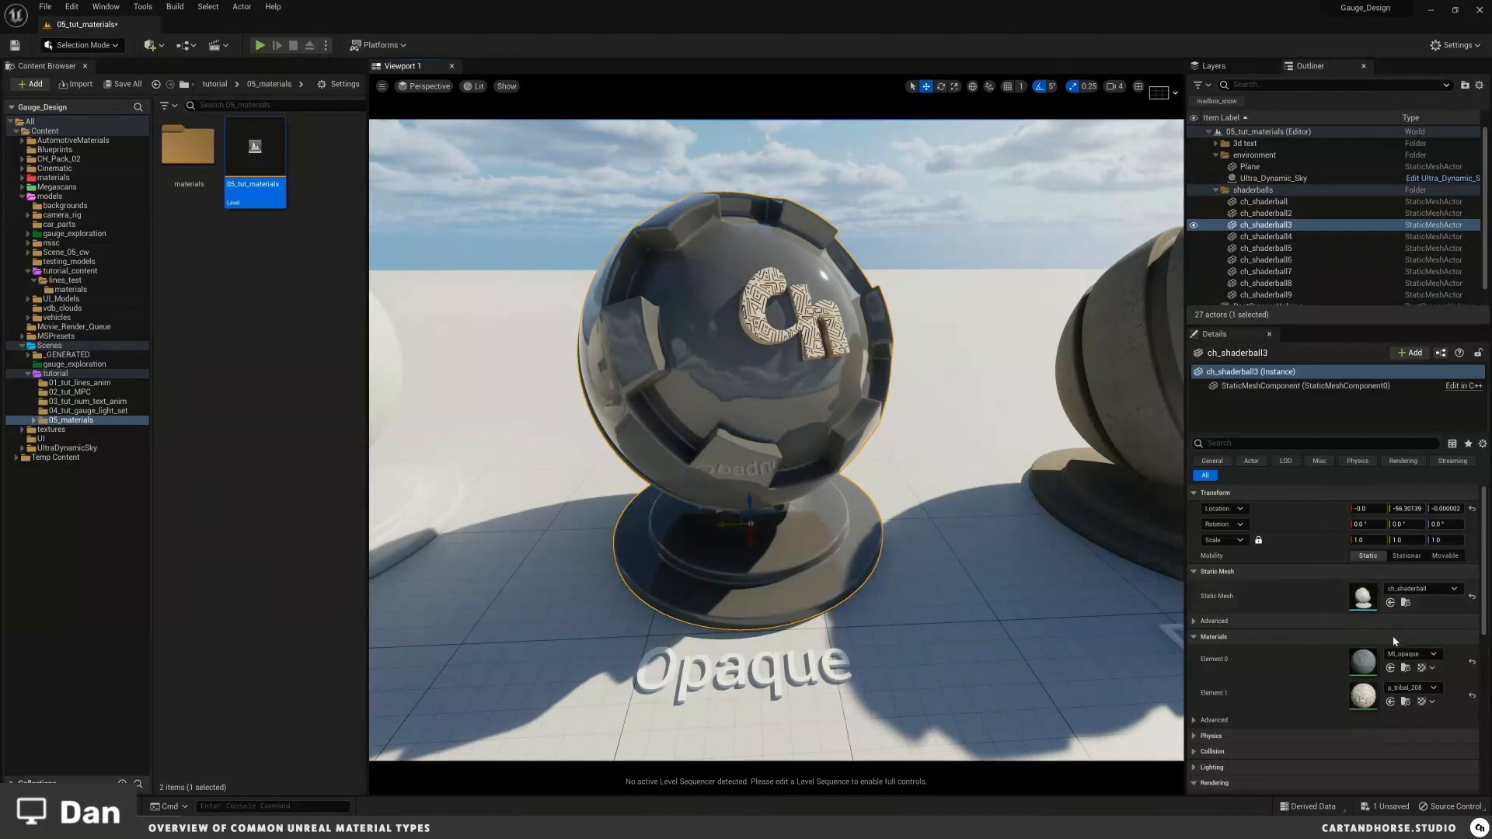
{"action": "double_click", "coordinate": [1368, 667]}
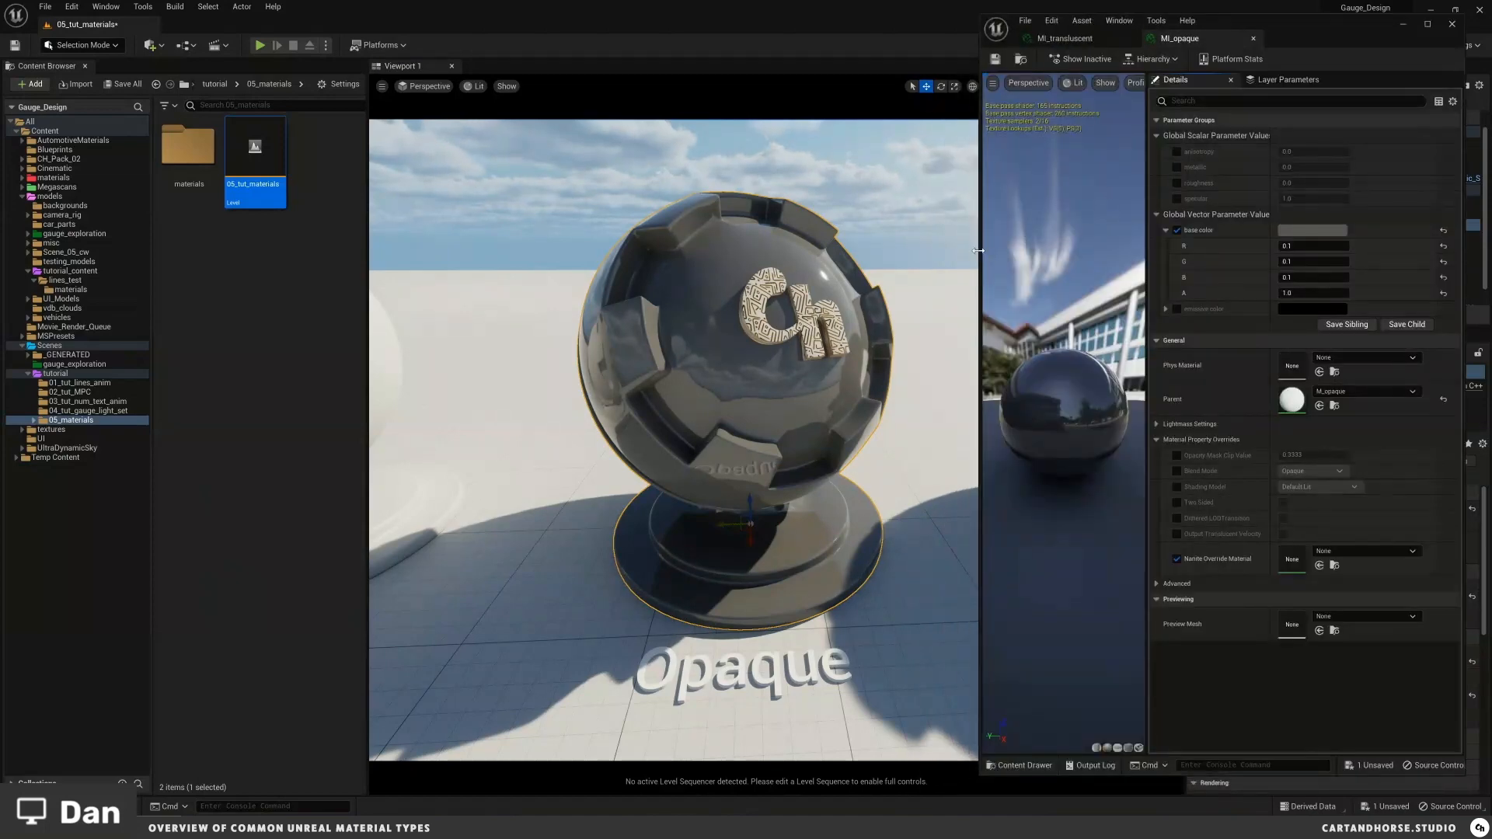
{"action": "left_click_drag", "start_coordinate": [978, 250], "coordinate": [887, 250]}
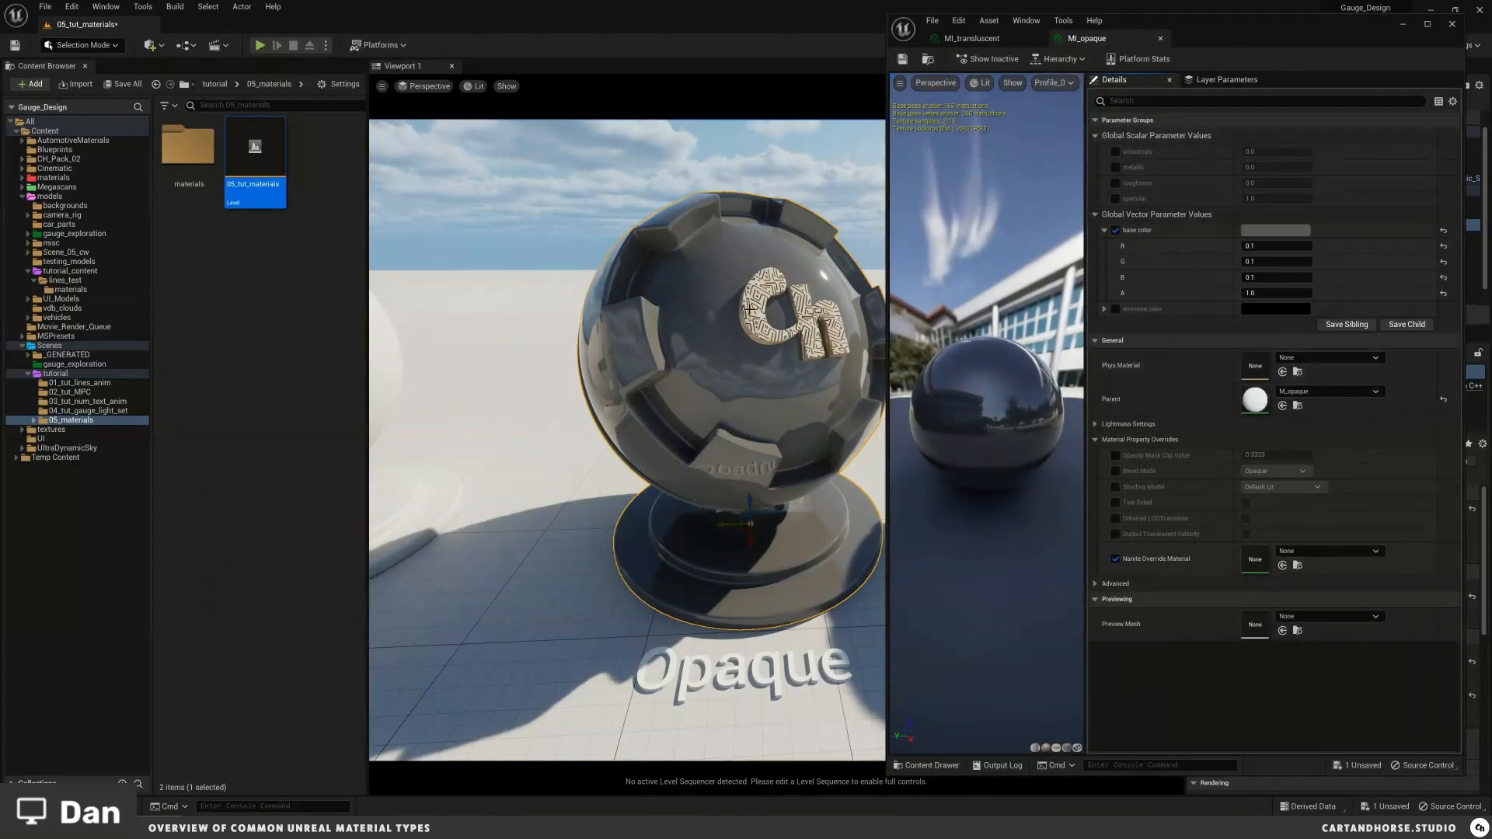
{"action": "key", "text": "d"}
{"action": "right_click_drag", "start_coordinate": [750, 309], "coordinate": [750, 309]}
{"action": "left_click_drag", "start_coordinate": [891, 359], "coordinate": [802, 360]}
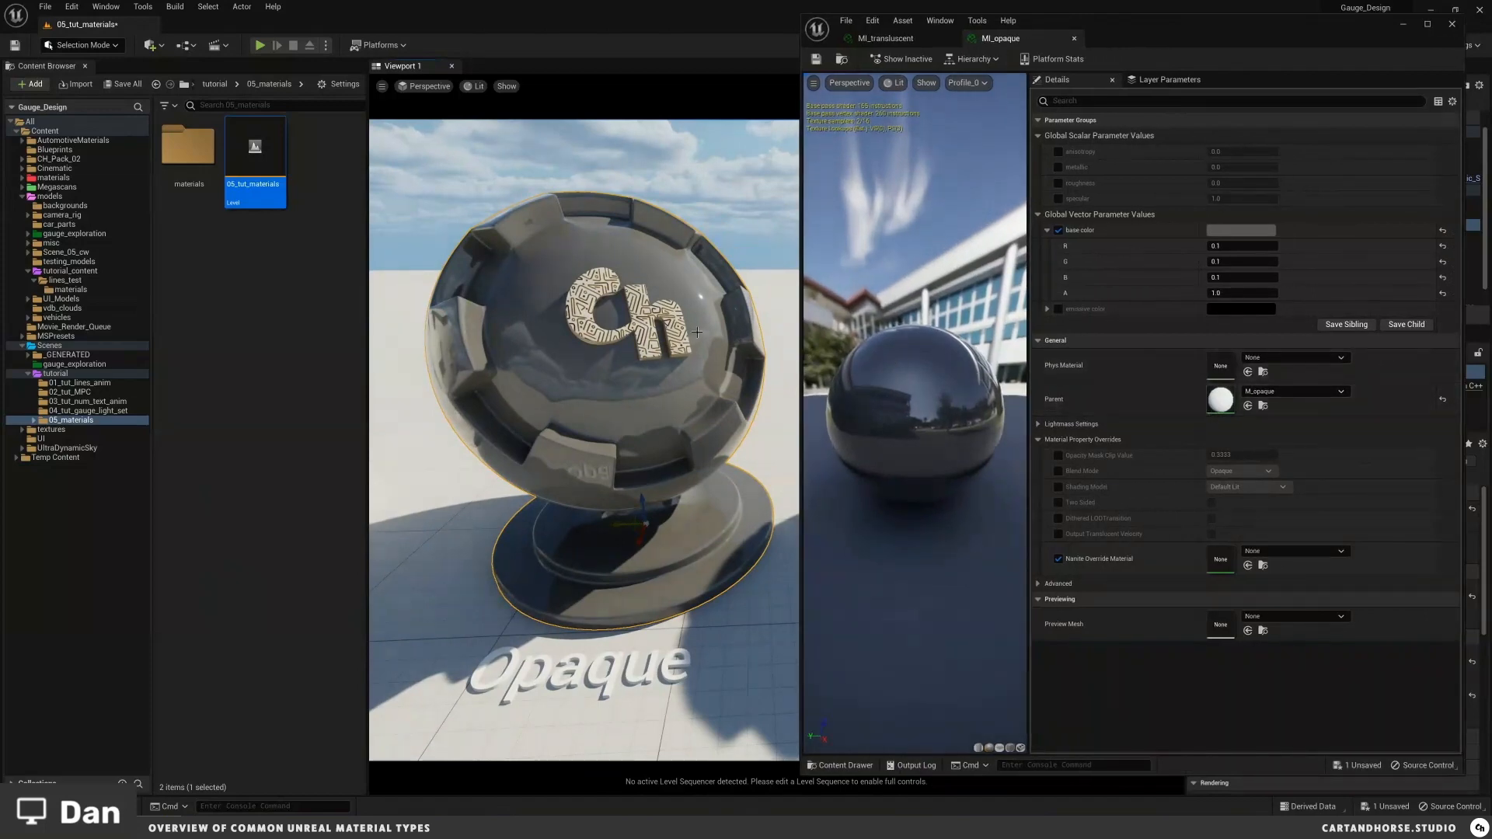
Step: Open the parent M_opaque material graph to inspect its parameters, then close it
{"action": "double_click", "coordinate": [1231, 403]}
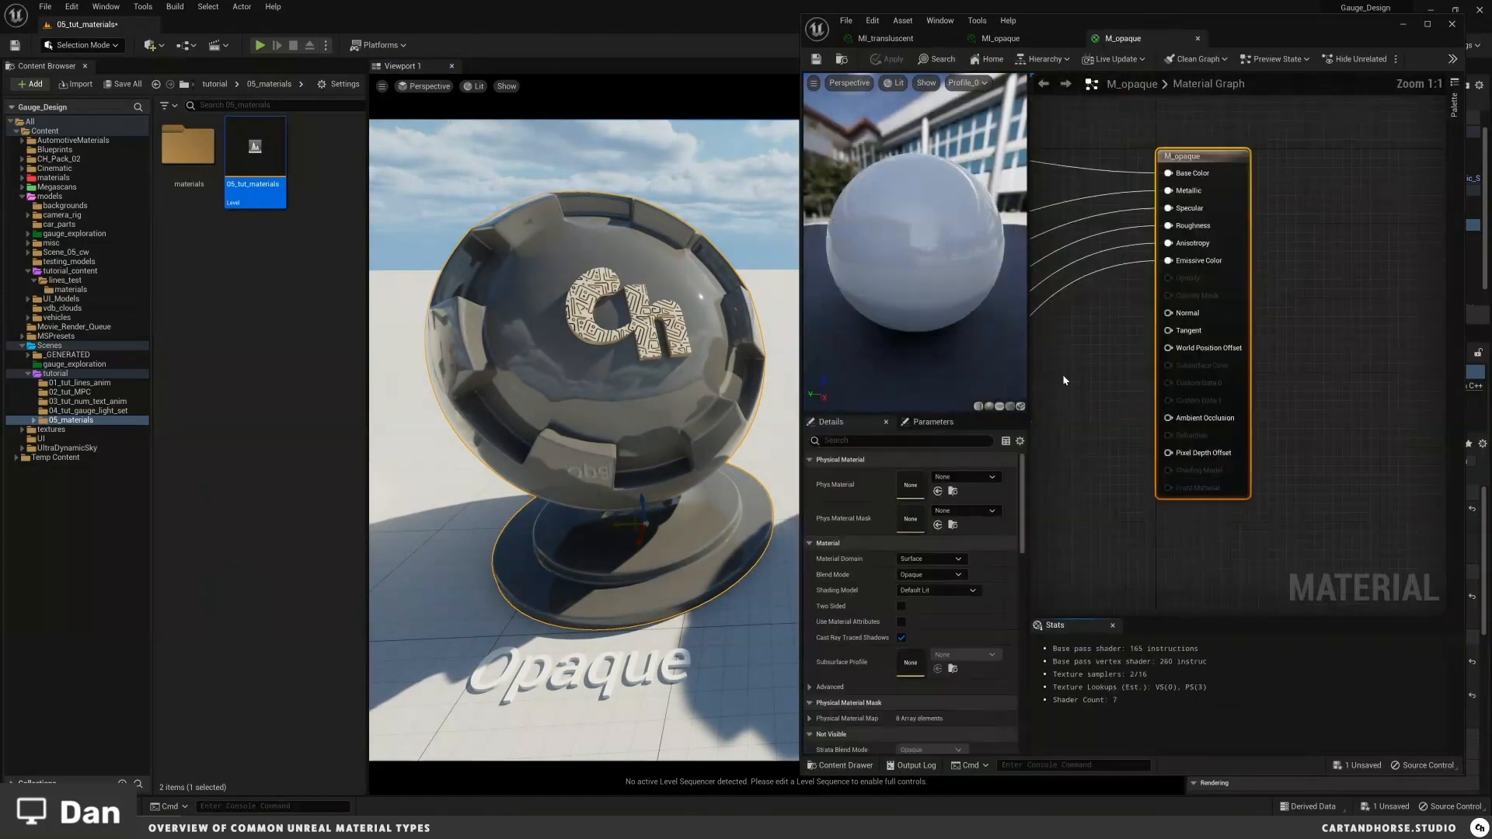
{"action": "scroll", "coordinate": [1266, 310], "scroll_direction": "down", "scroll_amount": 2}
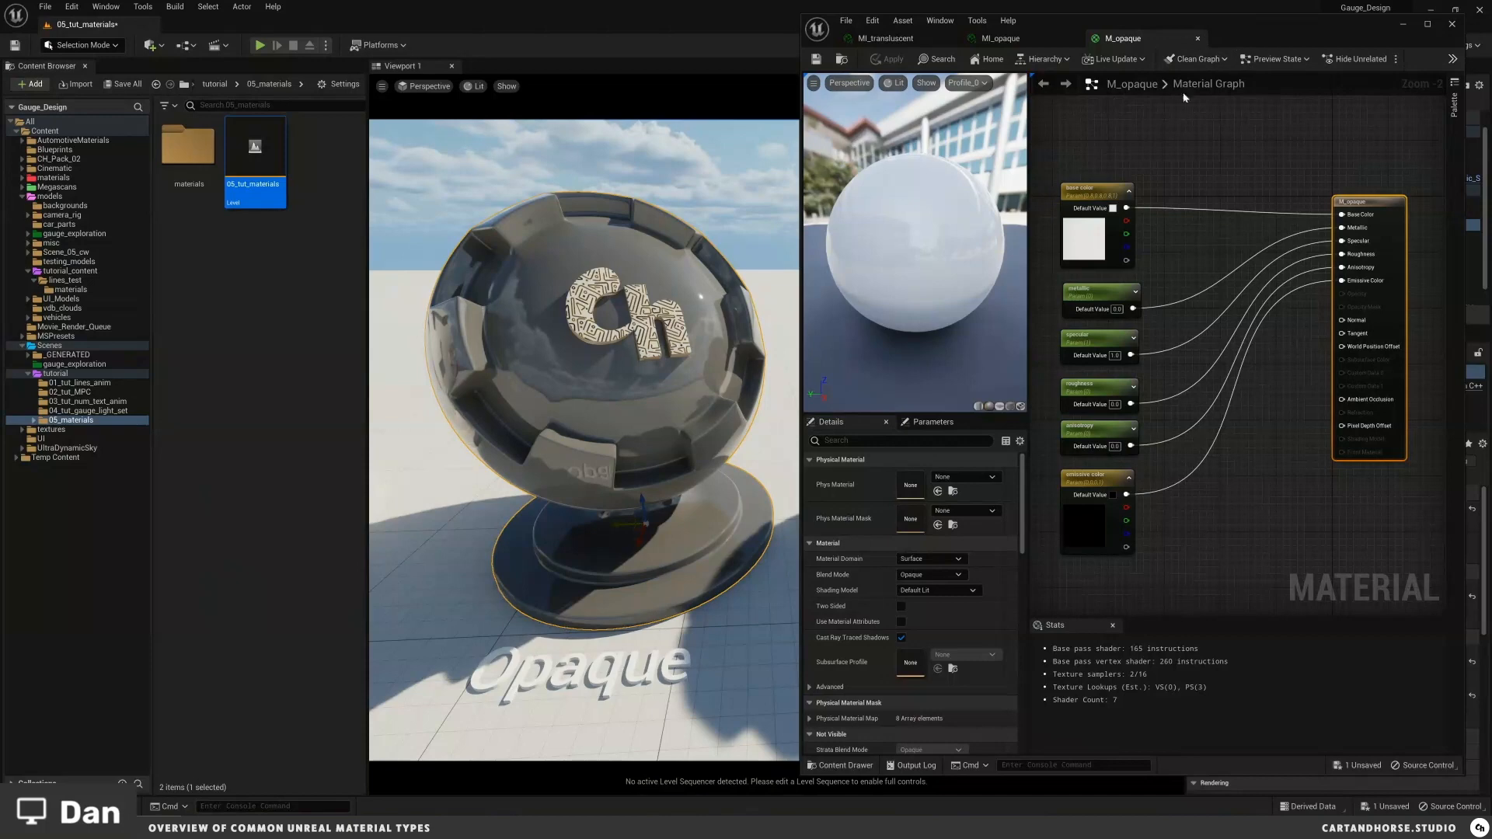
{"action": "left_click", "coordinate": [1199, 39]}
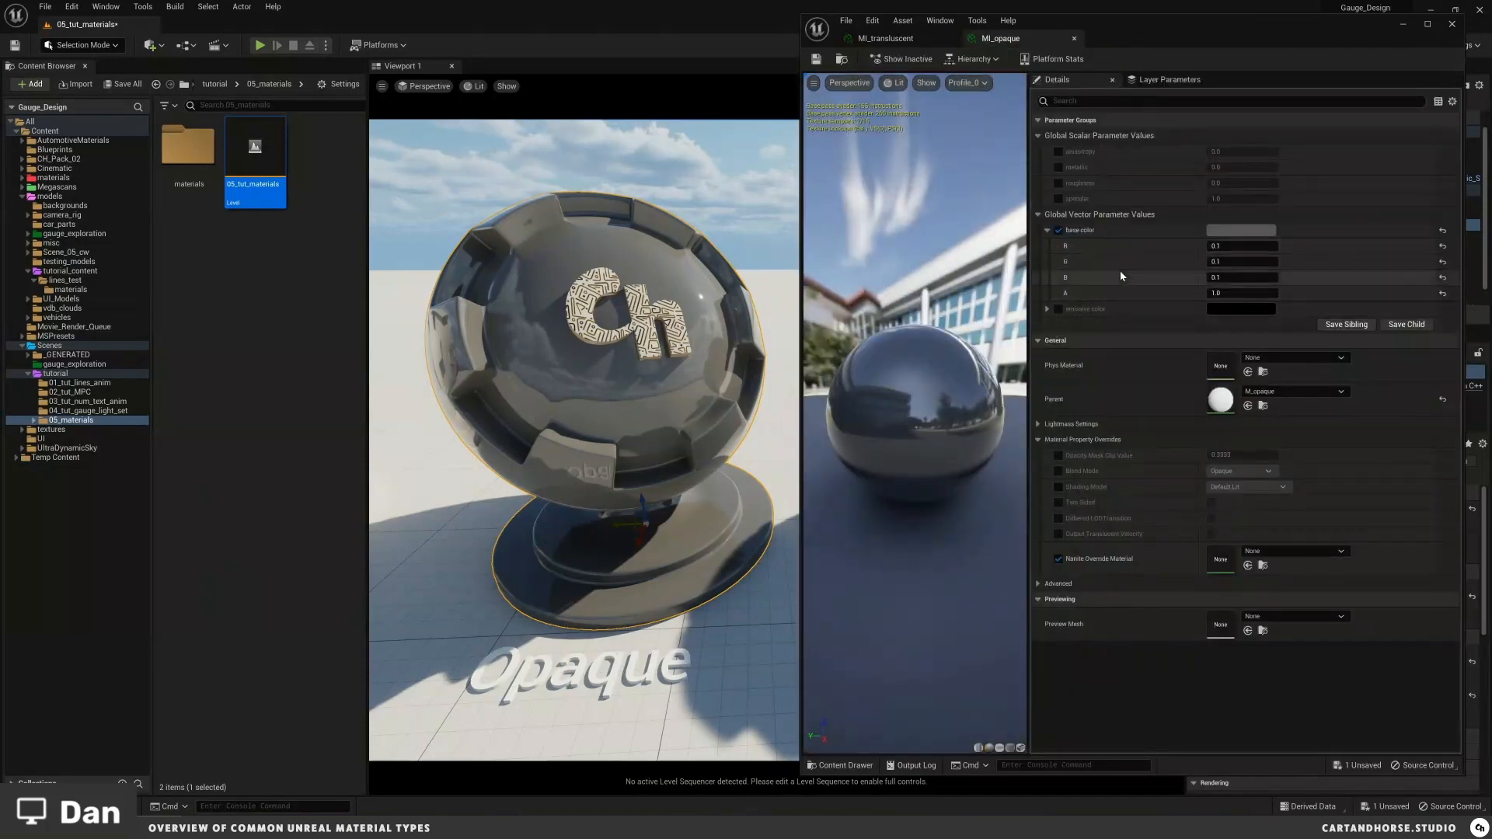
Step: Enable the metallic parameter override on MI_opaque and set metallic to 1
{"action": "left_click", "coordinate": [1058, 167]}
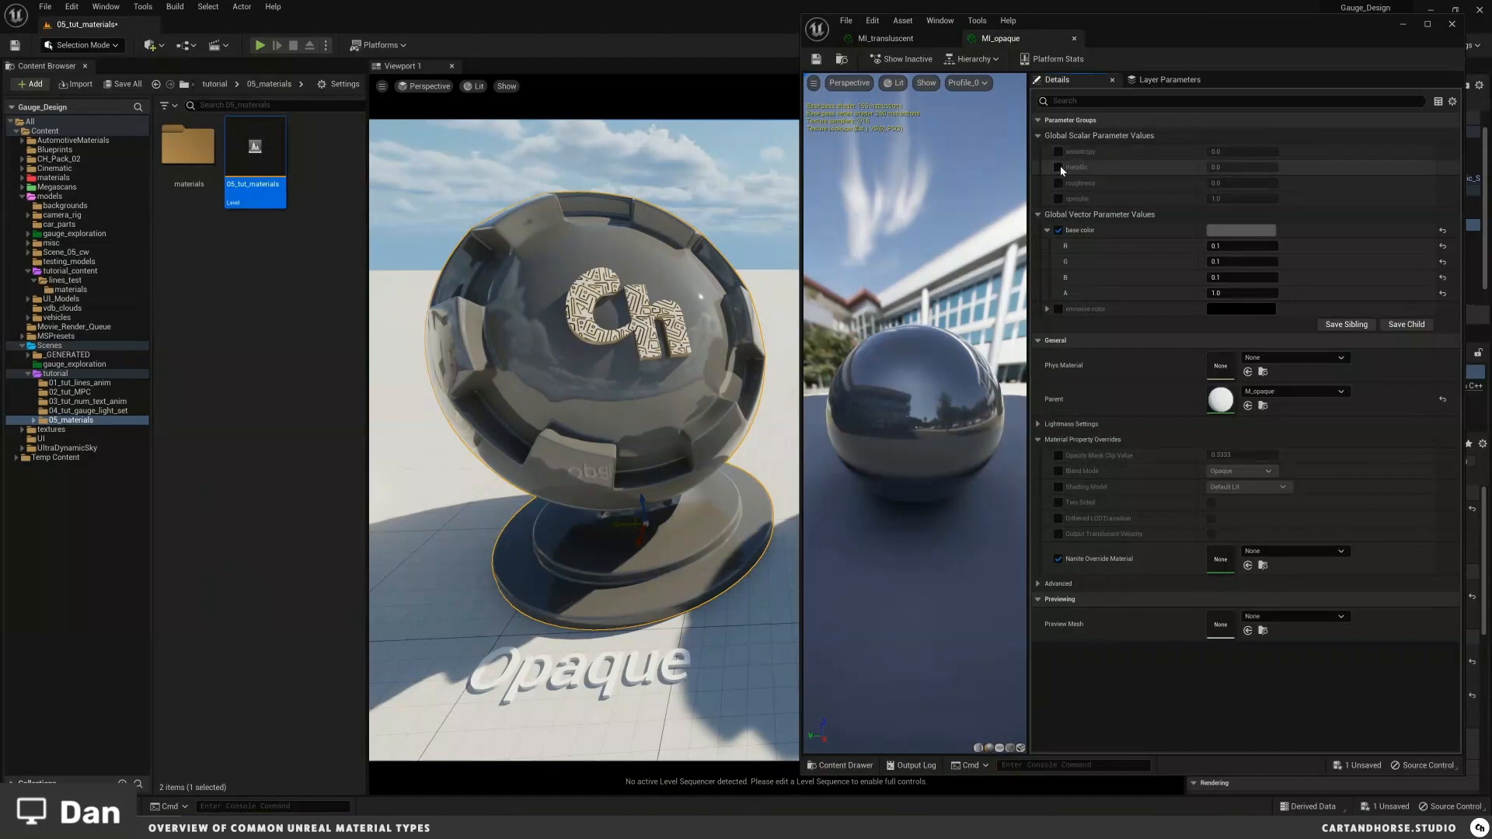
{"action": "left_click", "coordinate": [1223, 167]}
{"action": "type", "text": "1"}
{"action": "key", "text": "Return"}
{"action": "type", "text": ".3"}
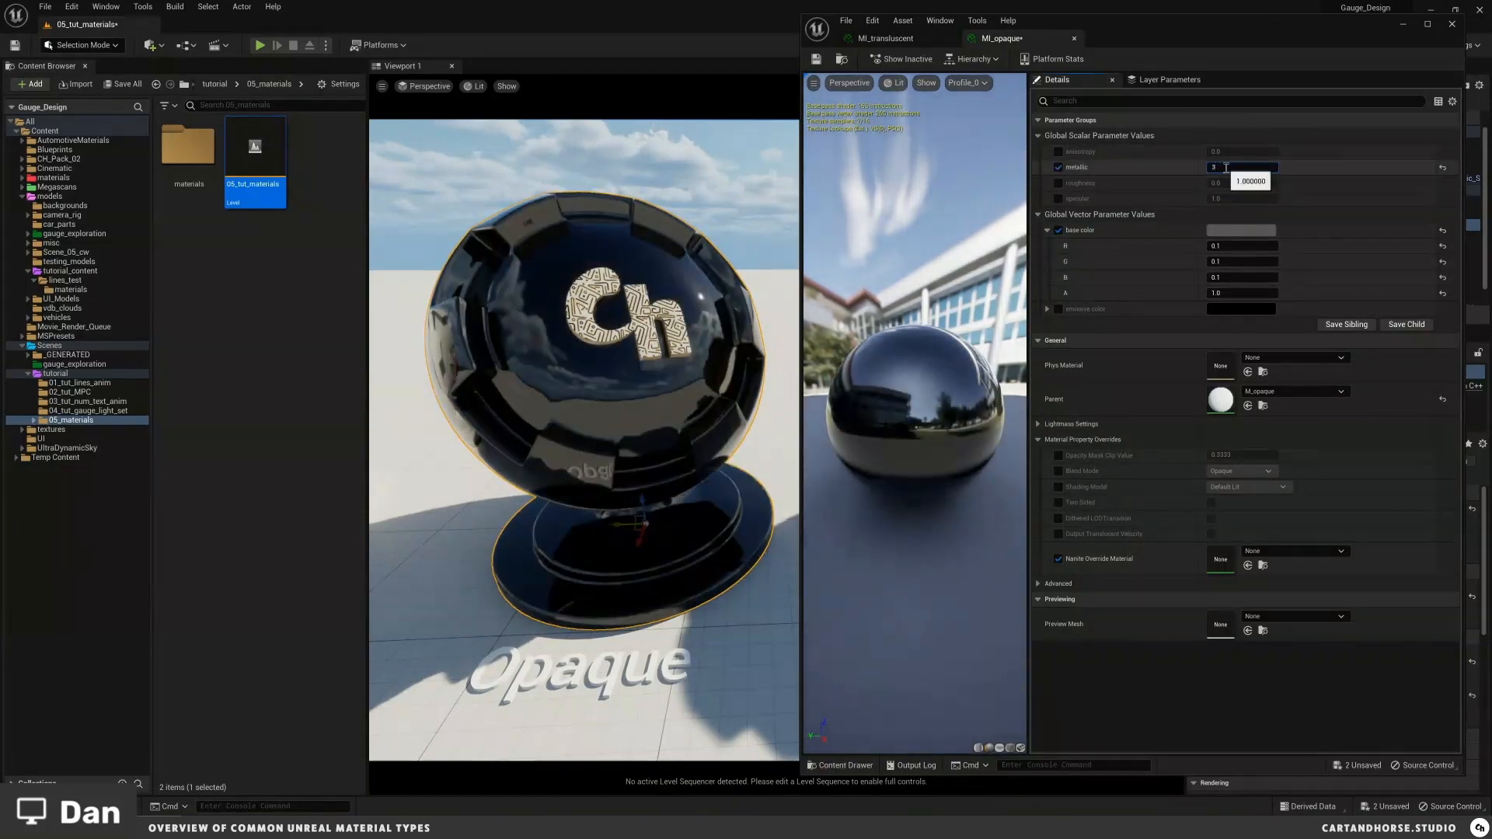
Step: Set the base color R, G and B values to 1 for a white chrome look
{"action": "left_click", "coordinate": [1228, 245]}
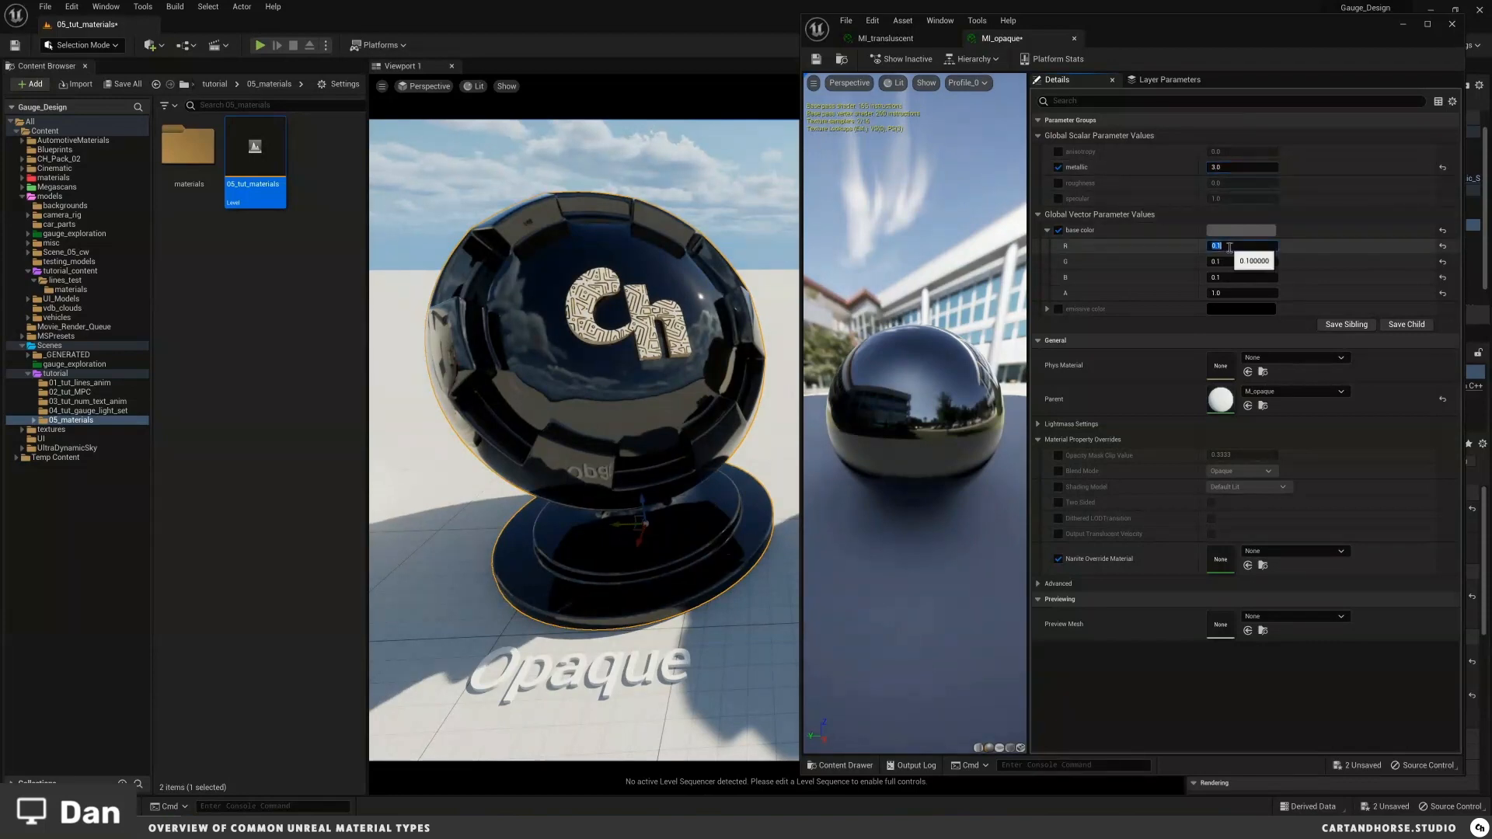
{"action": "type", "text": "1"}
{"action": "key", "text": "Tab"}
{"action": "type", "text": "1"}
{"action": "key", "text": "Tab"}
{"action": "type", "text": "1"}
{"action": "key", "text": "Return"}
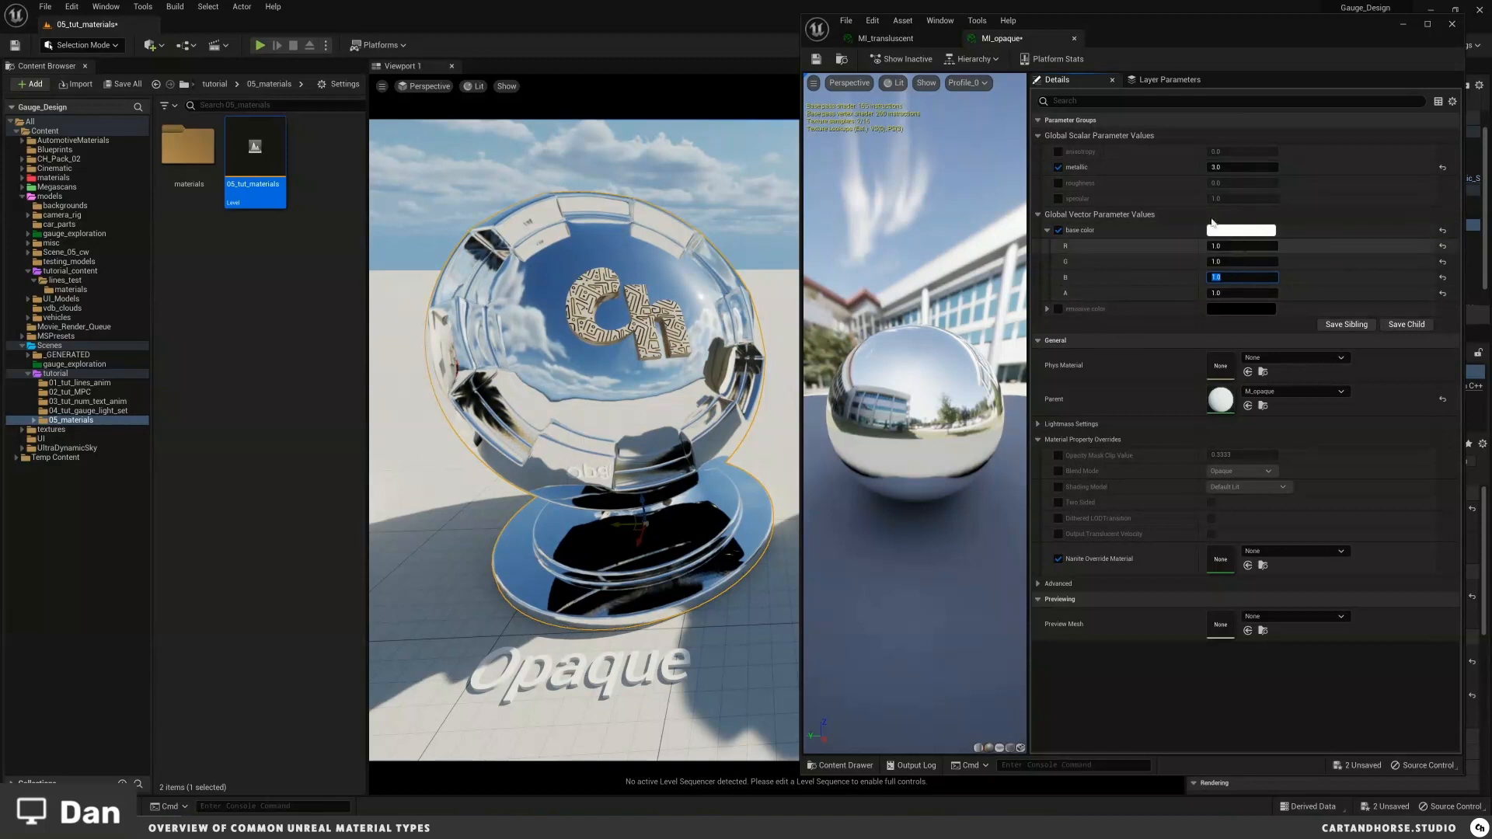
Step: Set the metallic parameter to 0
{"action": "left_click", "coordinate": [1238, 168]}
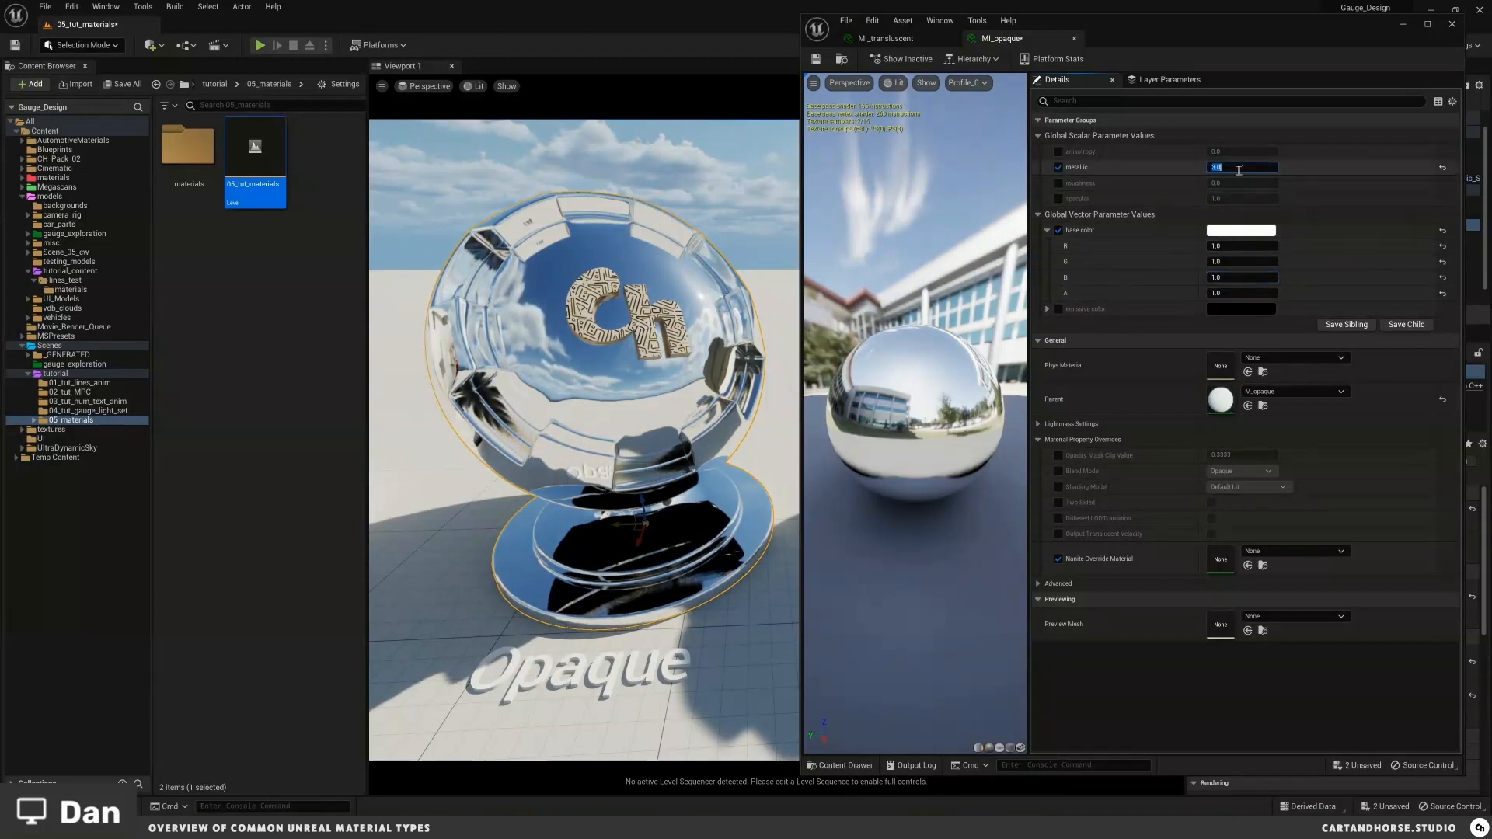
{"action": "type", "text": "0"}
{"action": "key", "text": "Return"}
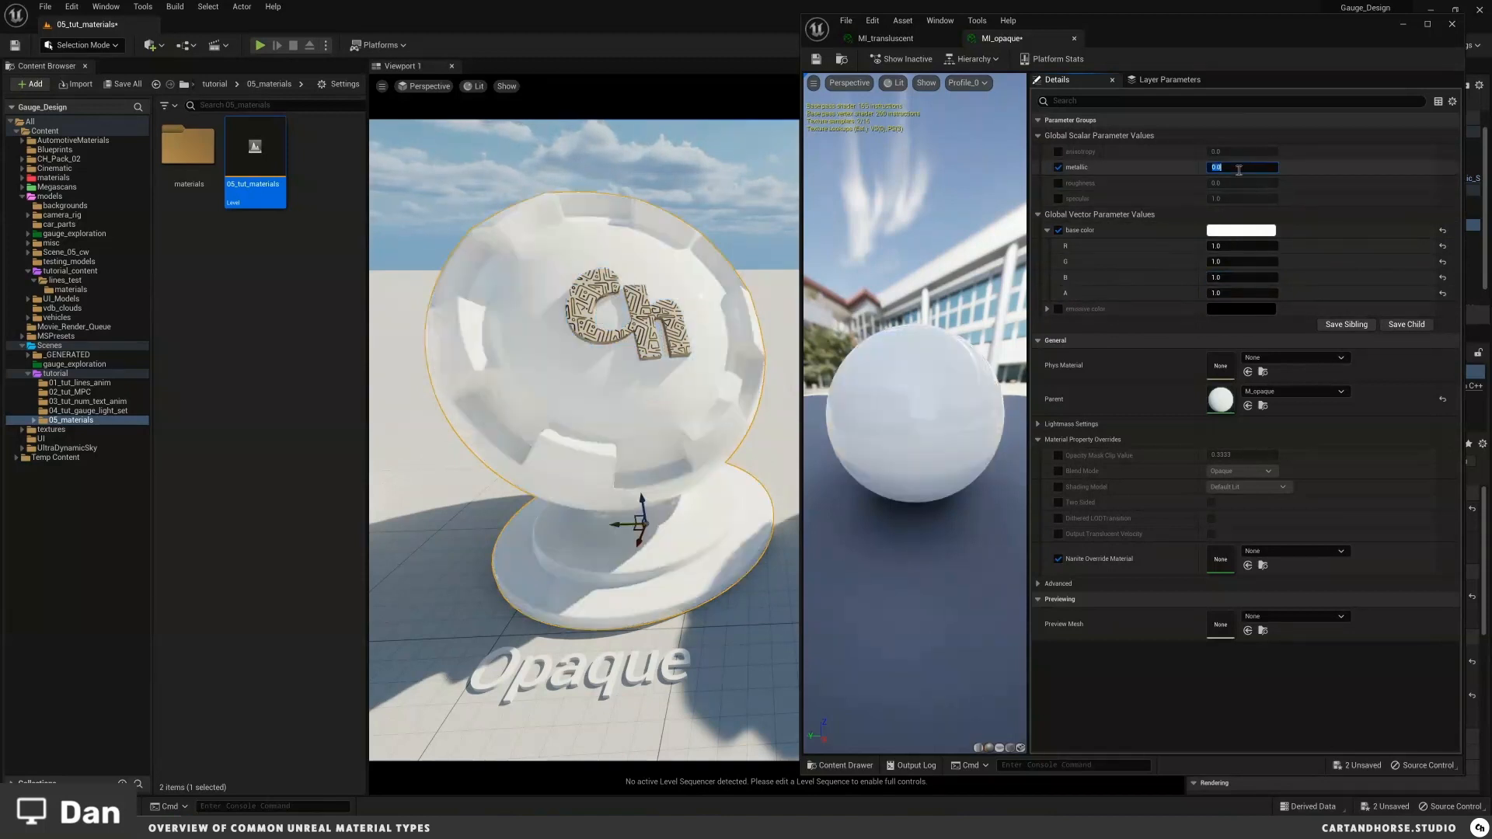
Step: Set the base color R, G and B values to 0.5 for a mid-grey
{"action": "middle_click_drag", "start_coordinate": [597, 403], "coordinate": [570, 408]}
{"action": "left_click_drag", "start_coordinate": [571, 407], "coordinate": [597, 328], "text": "alt"}
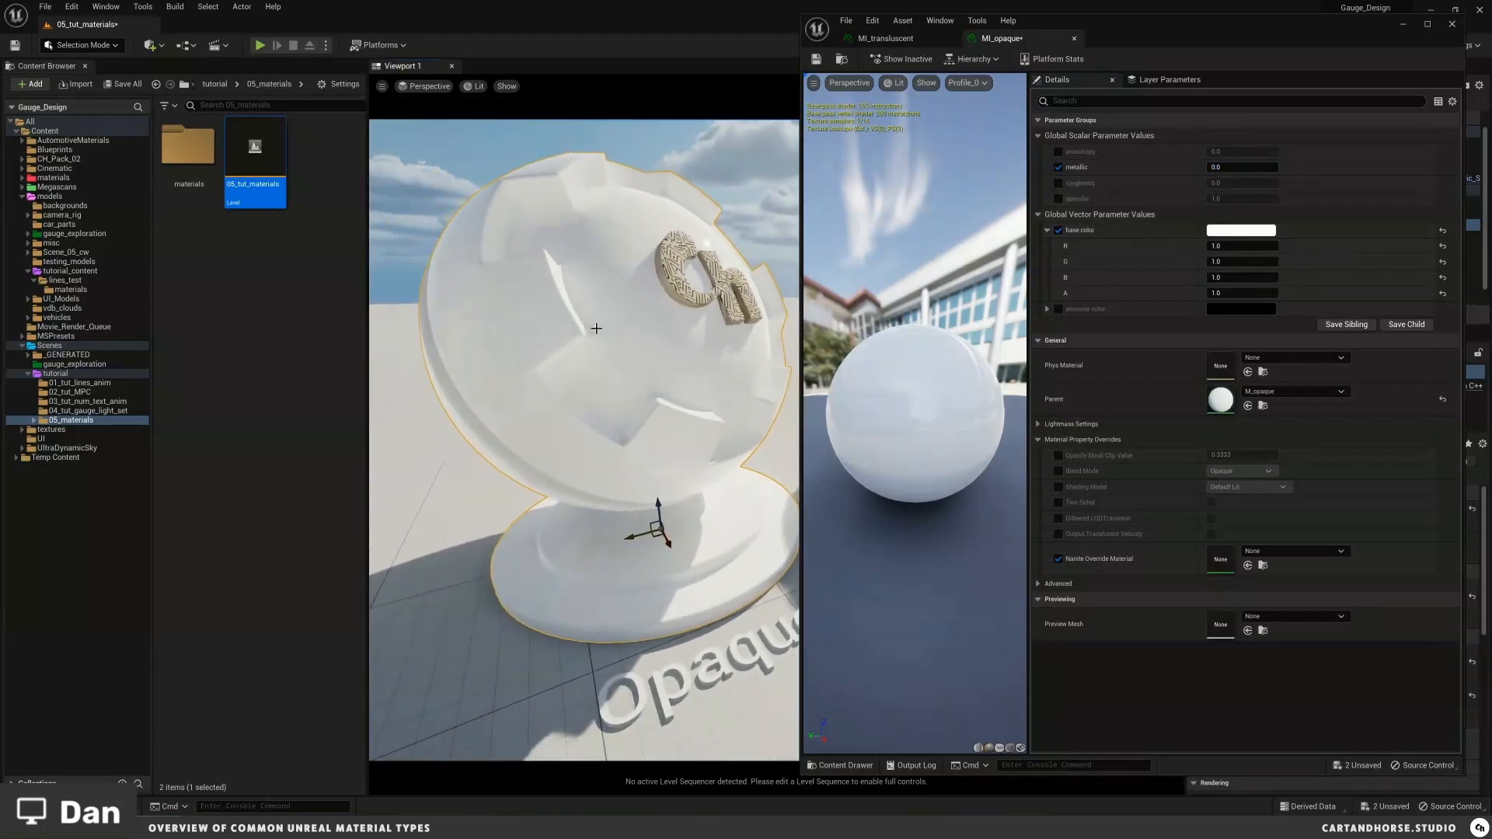
{"action": "left_click", "coordinate": [1217, 167]}
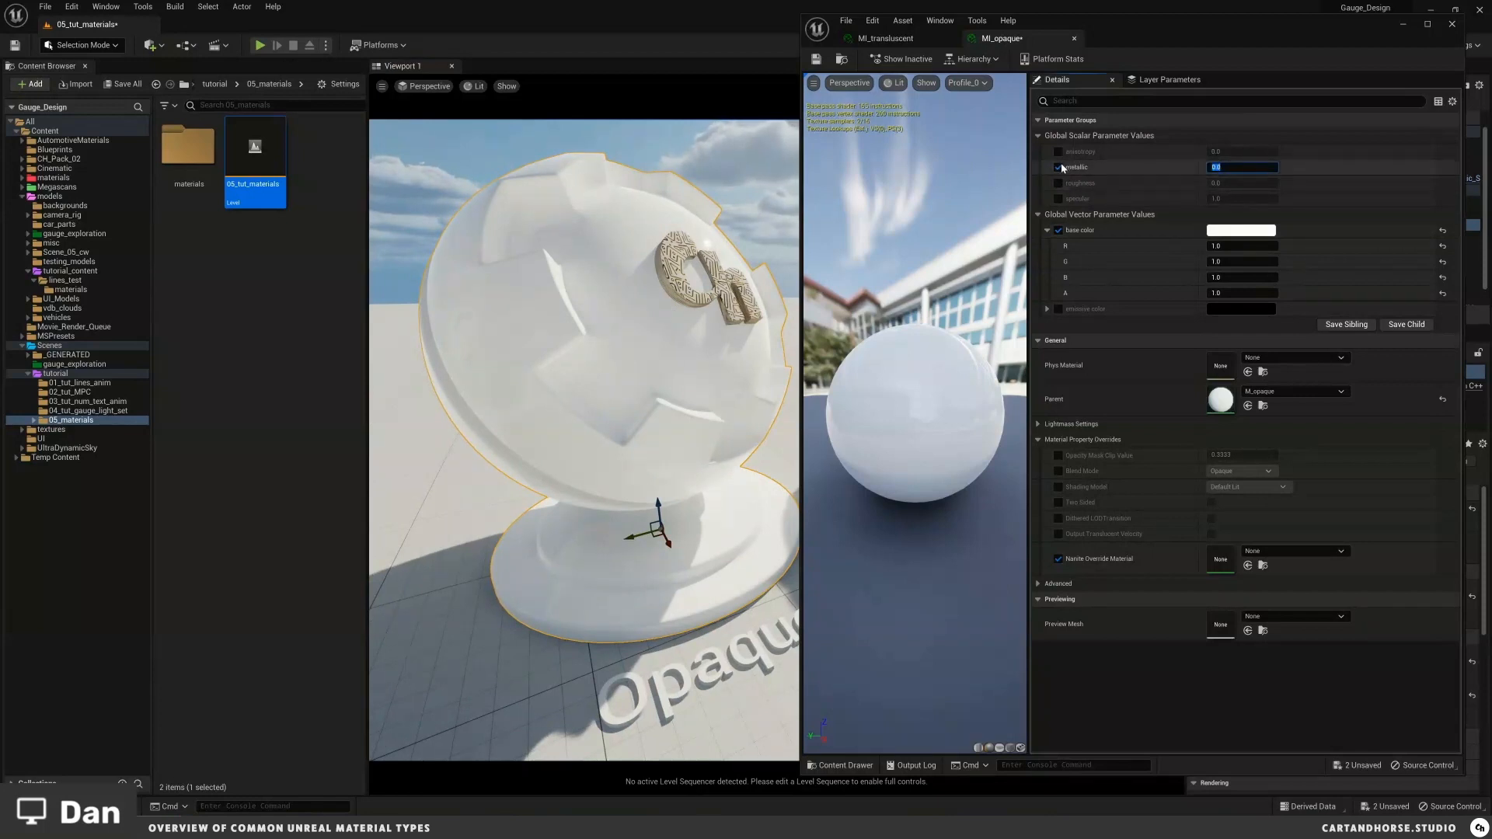
{"action": "left_click", "coordinate": [1234, 246]}
{"action": "type", "text": "0.5"}
{"action": "key", "text": "Tab"}
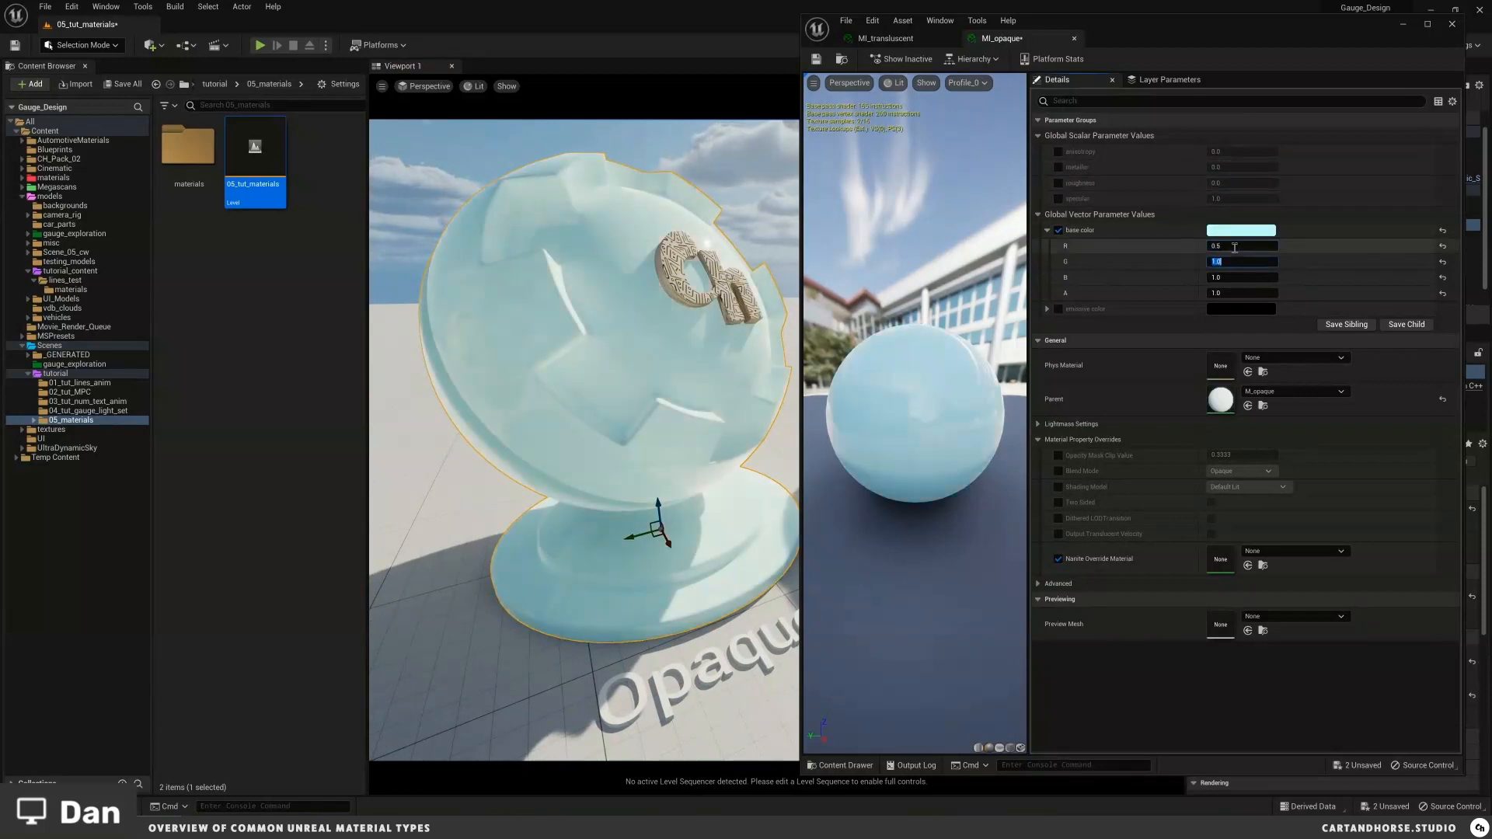
{"action": "type", "text": "0.5"}
{"action": "key", "text": "Tab"}
{"action": "type", "text": "0.5"}
{"action": "key", "text": "Return"}
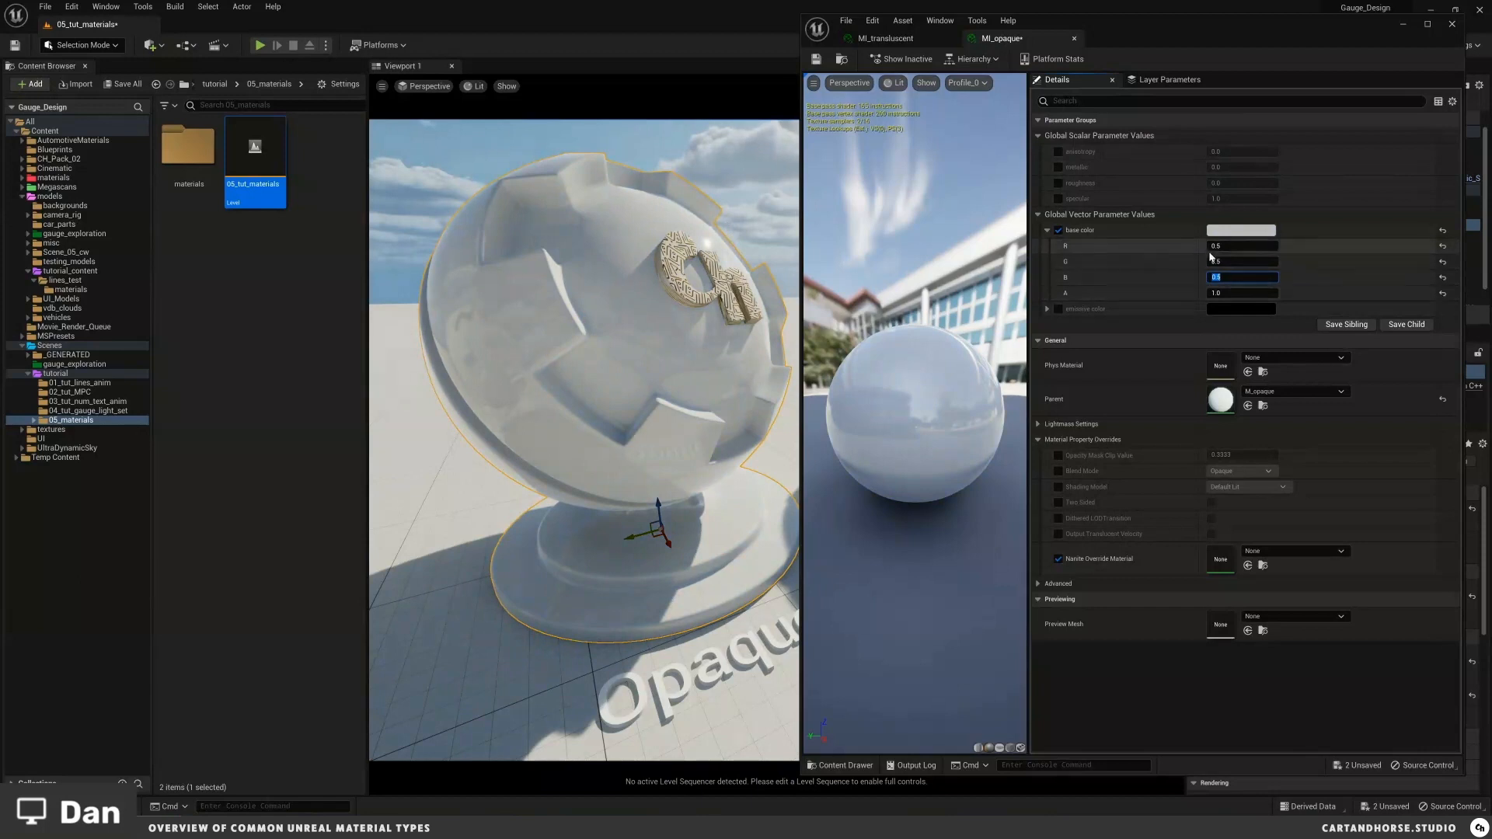
Step: Set the base color R, G and B values to 0.1
{"action": "left_click", "coordinate": [1215, 247]}
{"action": "type", "text": "0.1"}
{"action": "key", "text": "Tab"}
{"action": "type", "text": "0.1"}
{"action": "key", "text": "Tab"}
{"action": "type", "text": "0.1"}
{"action": "key", "text": "Return"}
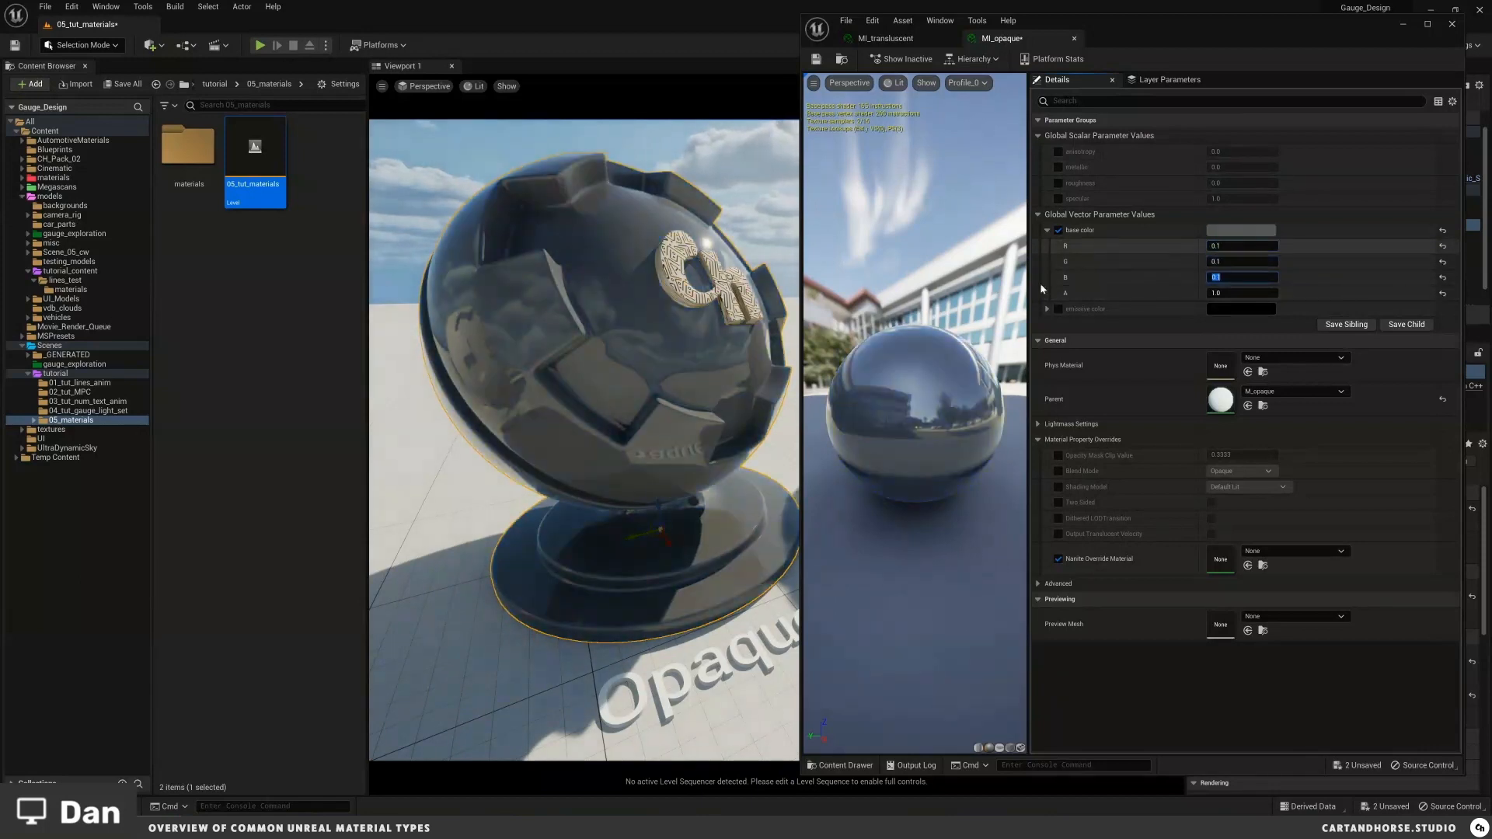
Step: Try enabling the roughness parameter at about 0.31, then disable it again
{"action": "mouse_move", "coordinate": [694, 368]}
{"action": "left_mouse_down", "text": "alt"}
{"action": "mouse_move", "coordinate": [669, 376]}
{"action": "mouse_move", "coordinate": [699, 375]}
{"action": "left_mouse_up", "text": "alt"}
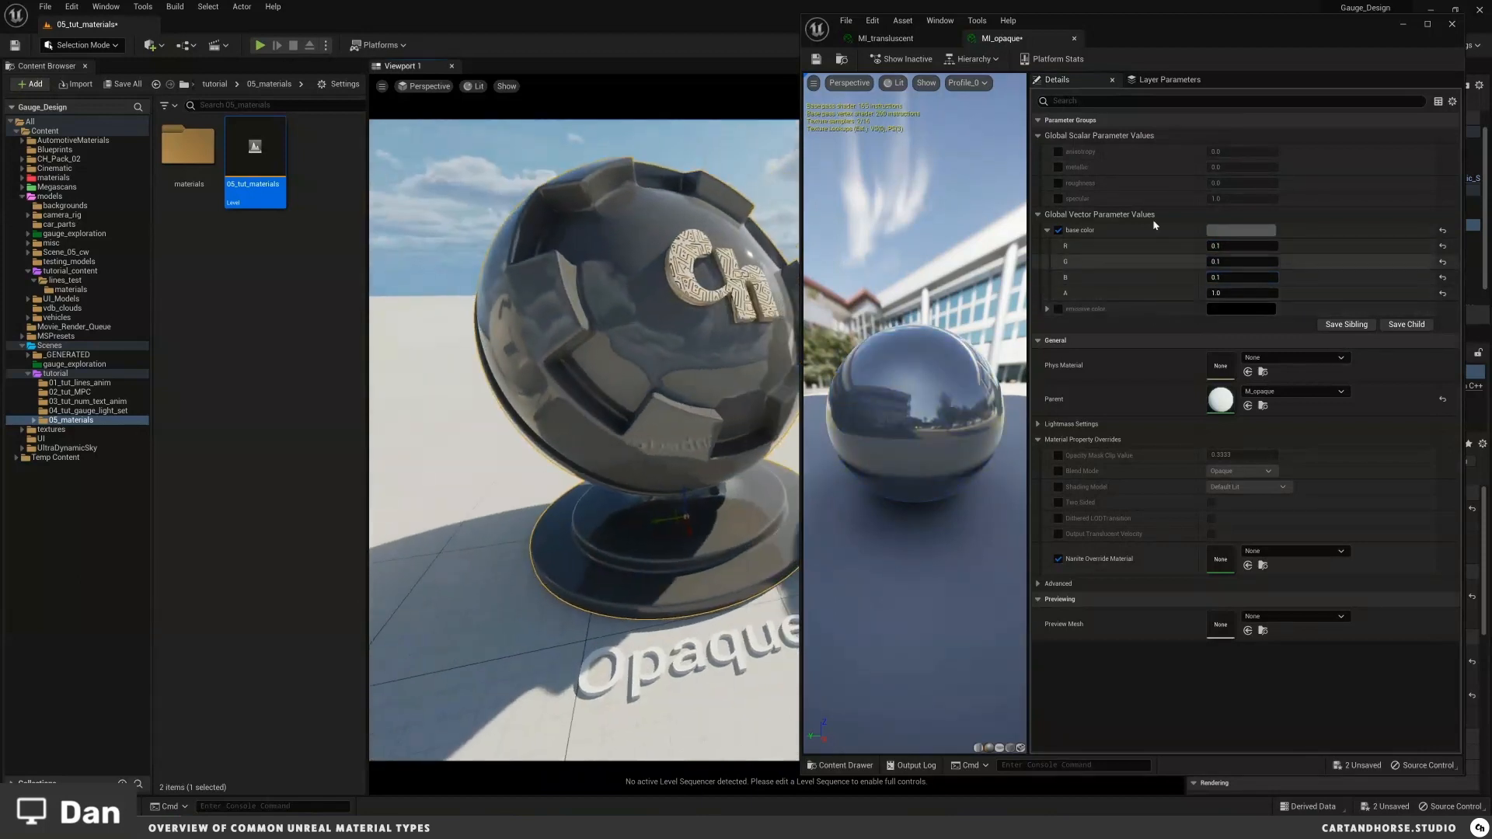
{"action": "left_click", "coordinate": [1058, 183]}
{"action": "mouse_move", "coordinate": [1242, 183]}
{"action": "left_mouse_down"}
{"action": "mouse_move", "coordinate": [1282, 188]}
{"action": "mouse_move", "coordinate": [1251, 191]}
{"action": "left_mouse_up"}
{"action": "mouse_move", "coordinate": [1262, 187]}
{"action": "left_mouse_down"}
{"action": "mouse_move", "coordinate": [1281, 187]}
{"action": "mouse_move", "coordinate": [1241, 187]}
{"action": "mouse_move", "coordinate": [1283, 188]}
{"action": "left_mouse_up"}
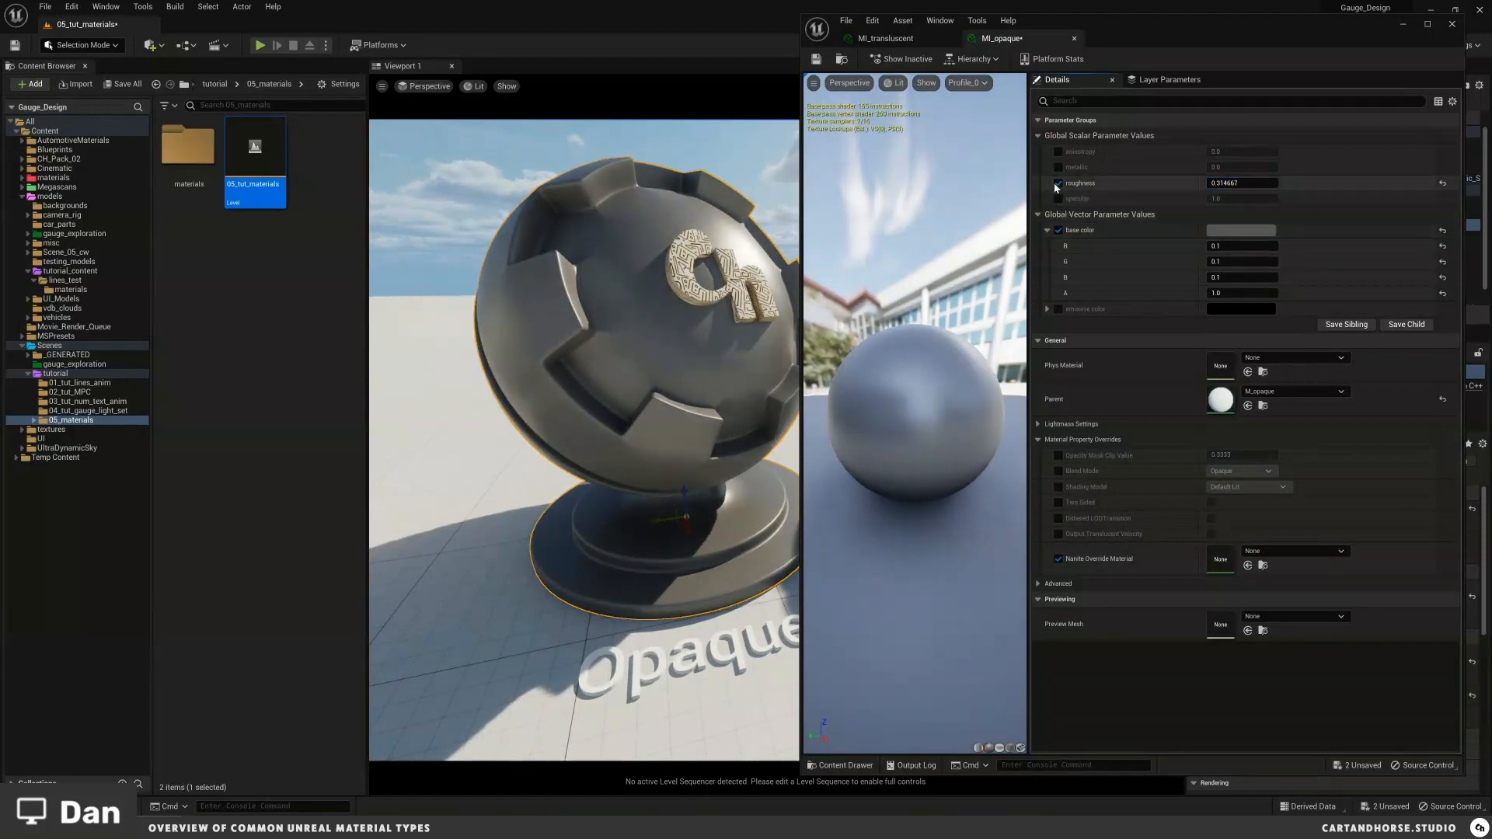
{"action": "left_click", "coordinate": [1058, 183]}
Step: Try enabling the specular parameter at about 0.51, then disable it again
{"action": "left_click", "coordinate": [1058, 198]}
{"action": "left_click_drag", "start_coordinate": [1252, 199], "coordinate": [1210, 207]}
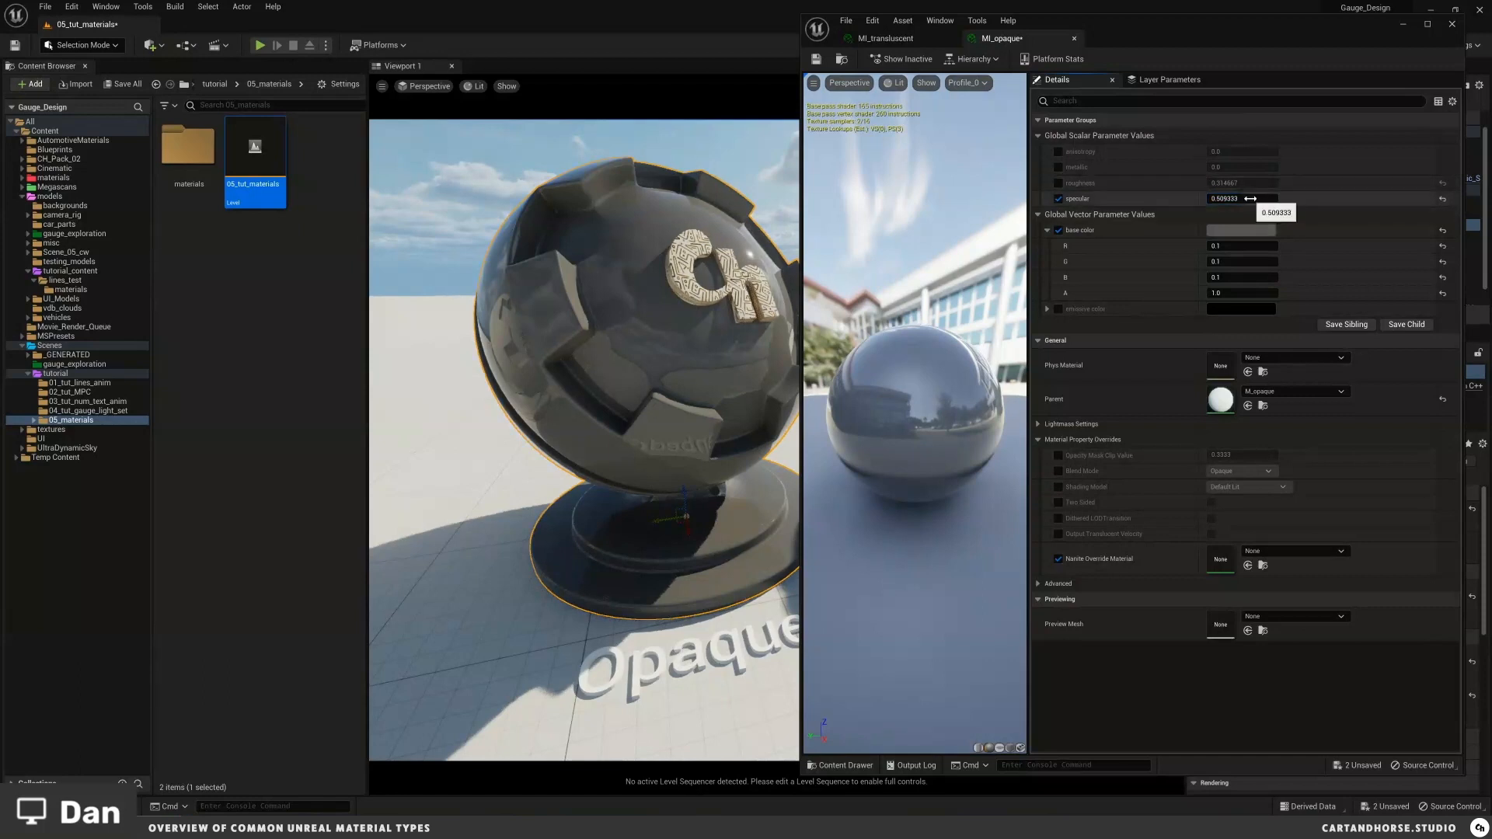
{"action": "left_click", "coordinate": [1059, 199]}
Step: Try enabling emissive color with R about 32 and G about 46.6, then disable and collapse it
{"action": "left_click", "coordinate": [1059, 310]}
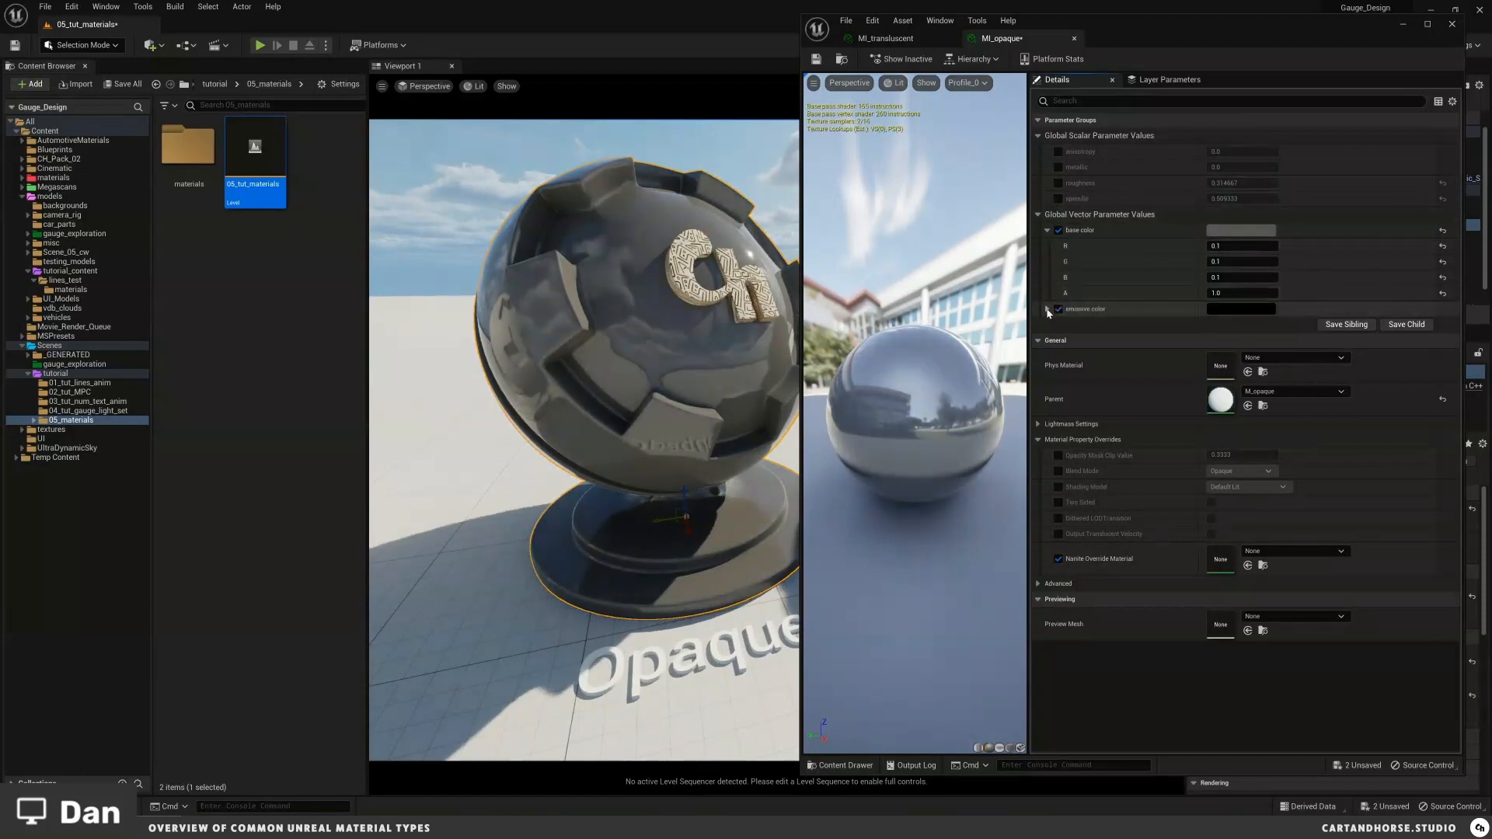
{"action": "left_click", "coordinate": [1047, 310]}
{"action": "left_click_drag", "start_coordinate": [1224, 325], "coordinate": [1263, 325]}
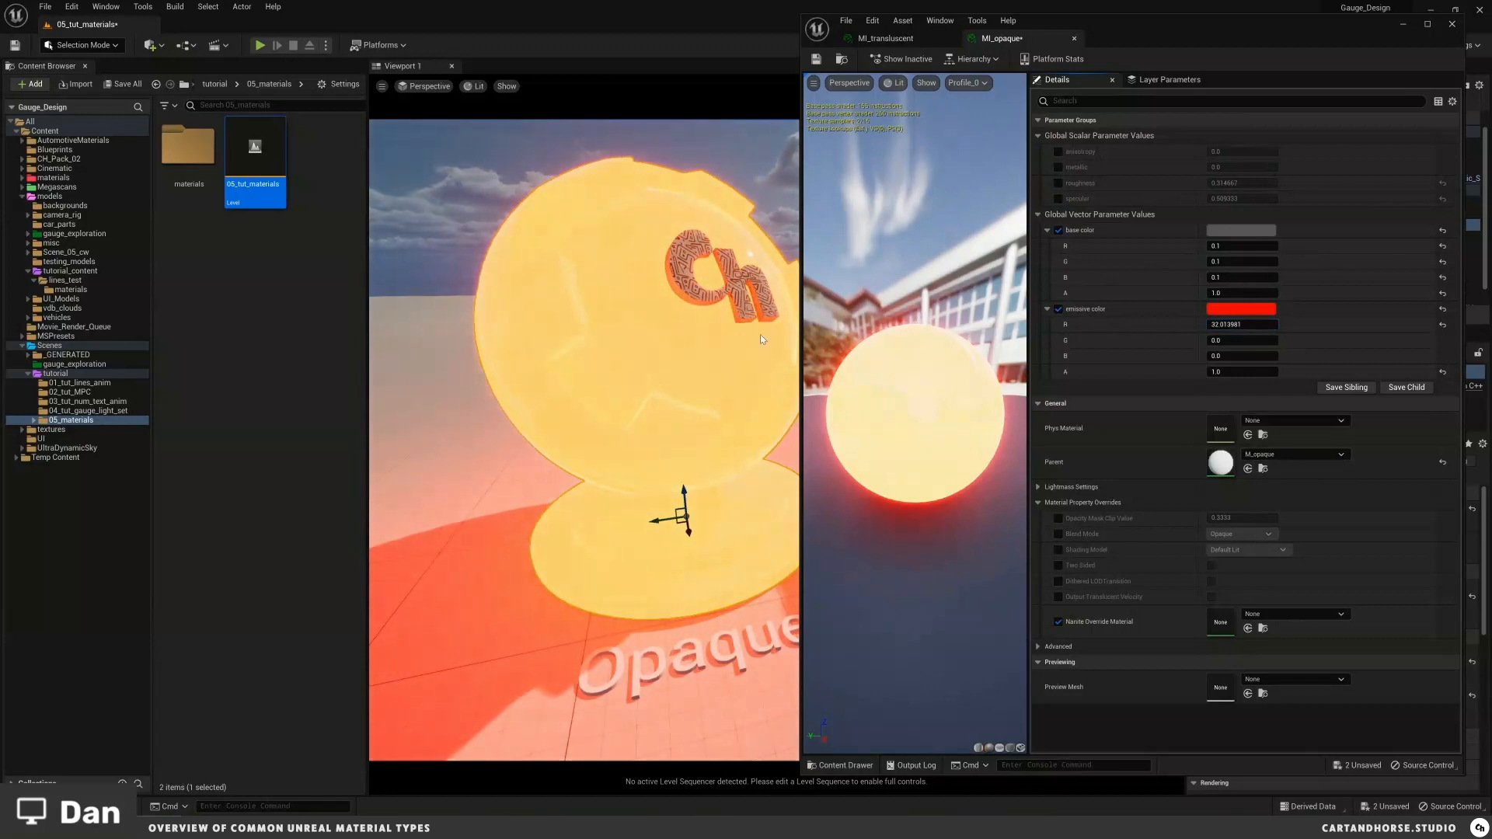
{"action": "mouse_move", "coordinate": [703, 311]}
{"action": "left_mouse_down", "text": "alt"}
{"action": "mouse_move", "coordinate": [750, 323]}
{"action": "mouse_move", "coordinate": [688, 315]}
{"action": "left_mouse_up", "text": "alt"}
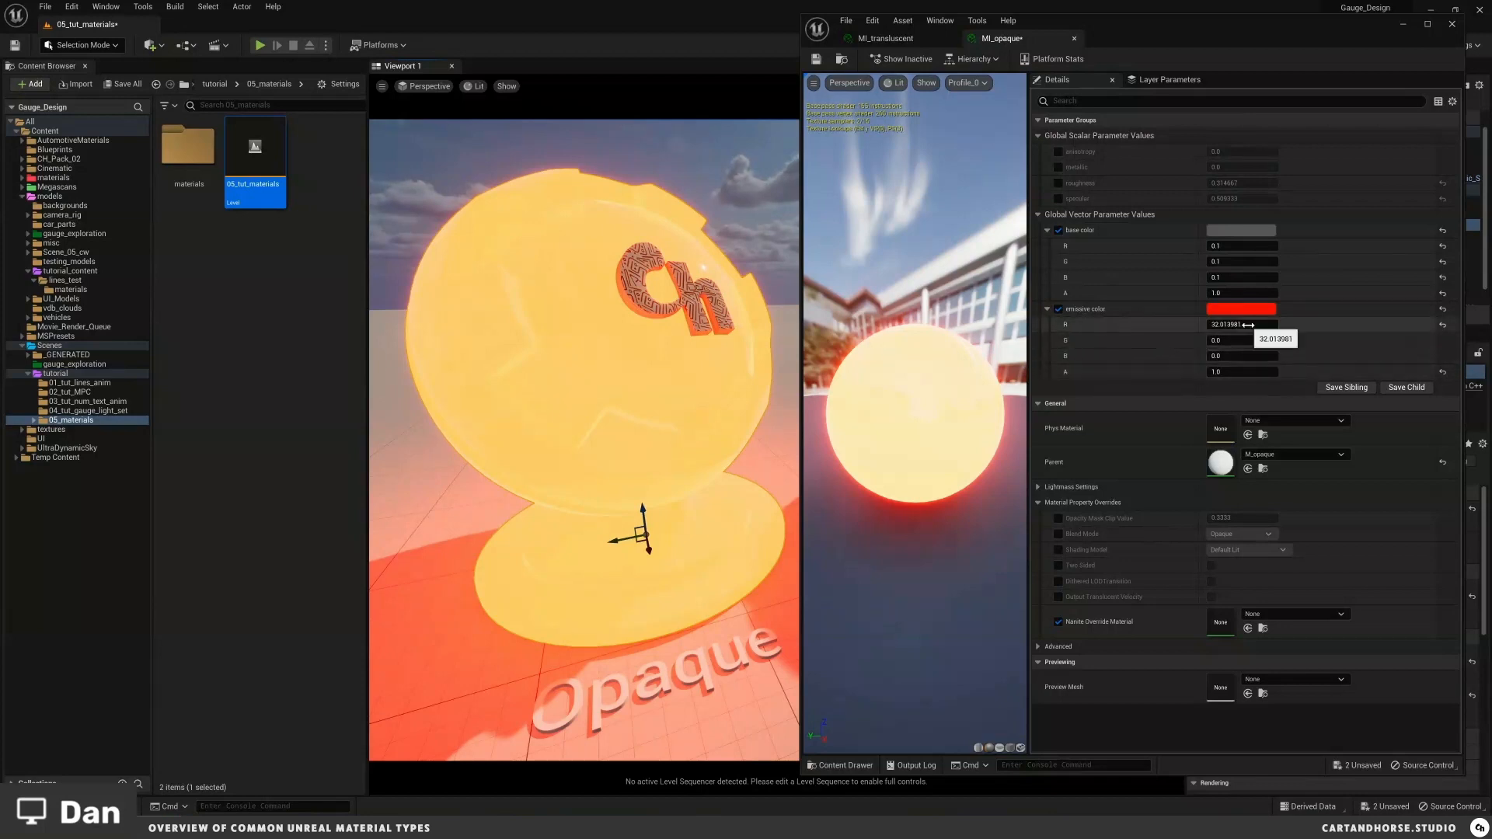
{"action": "left_click_drag", "start_coordinate": [1232, 339], "coordinate": [1321, 339]}
{"action": "left_click_drag", "start_coordinate": [1462, 326], "coordinate": [1224, 340]}
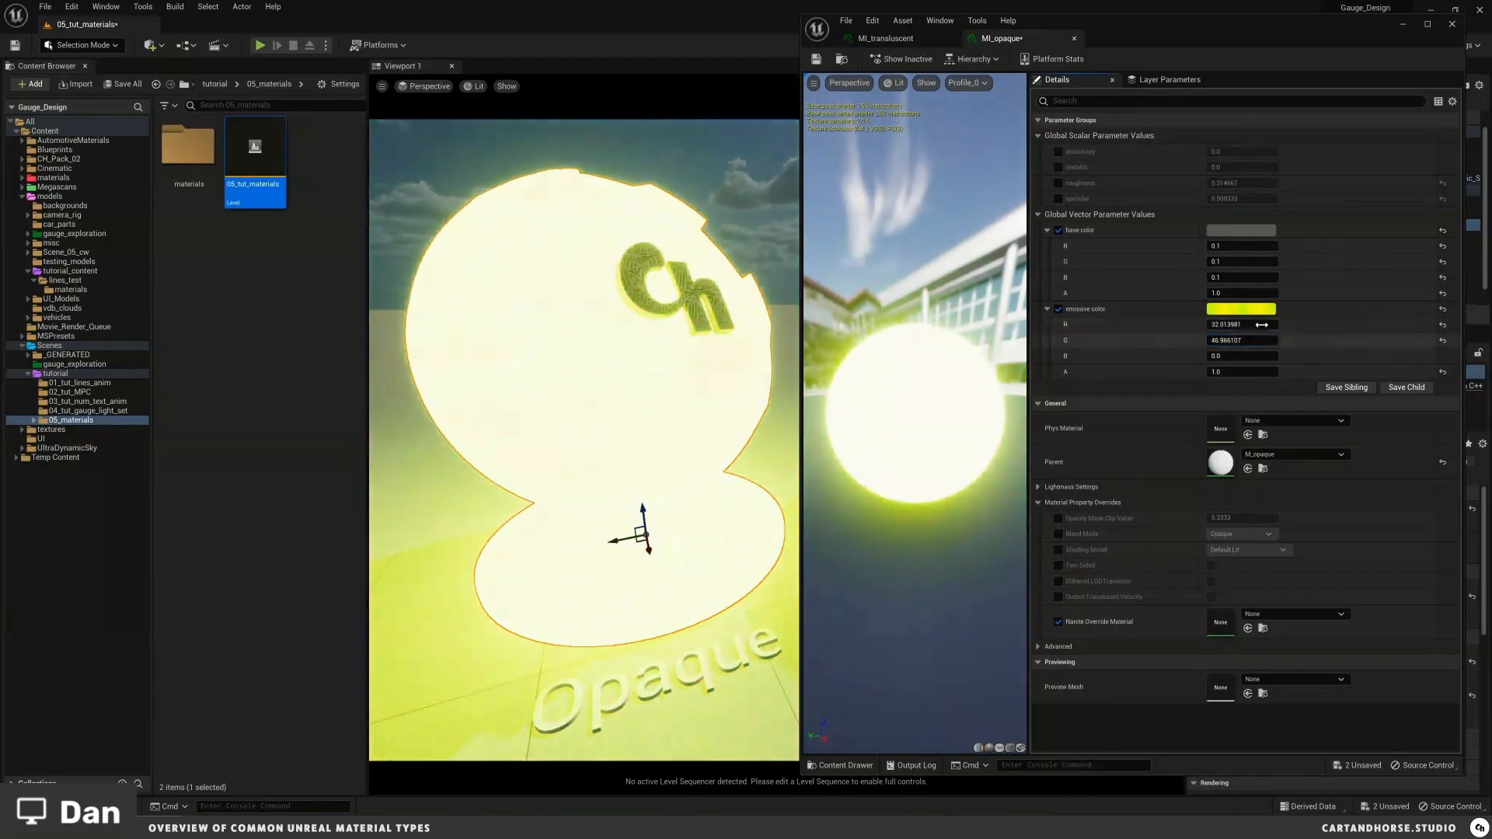
{"action": "left_click", "coordinate": [1057, 310]}
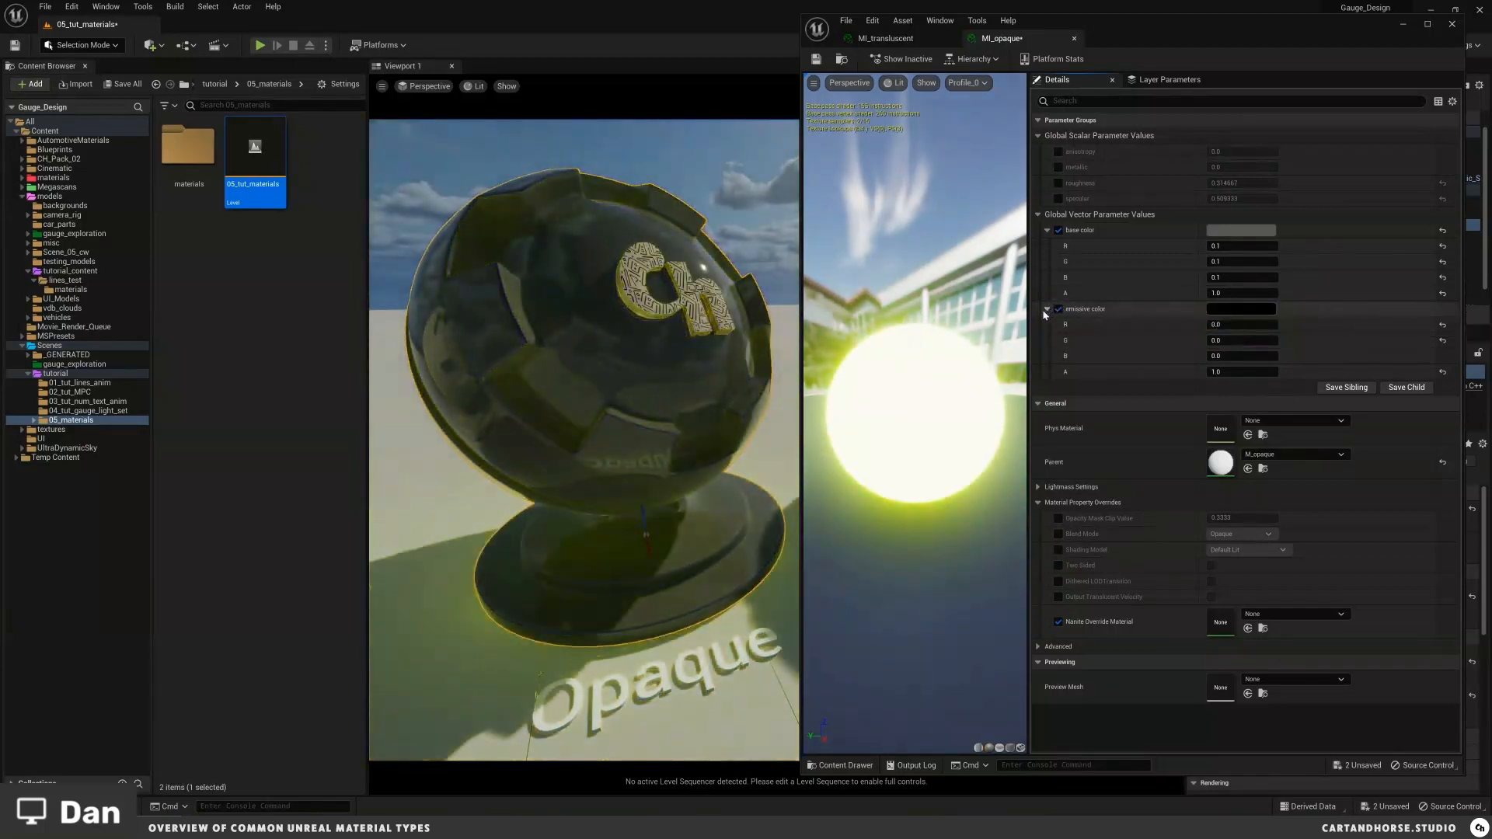
{"action": "left_click", "coordinate": [1048, 309]}
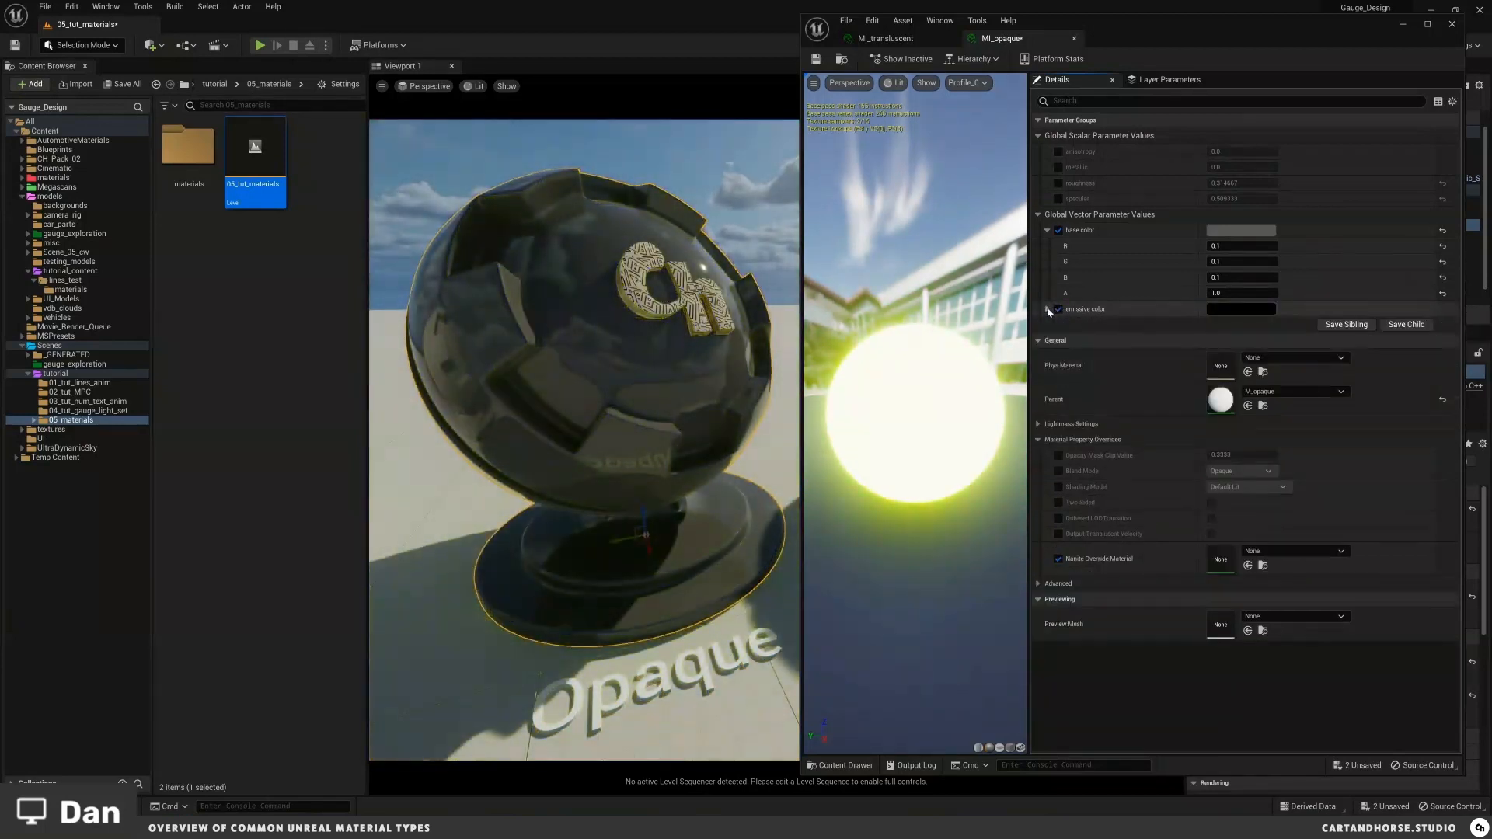
Step: Close the MI_opaque and MI_translucent editors and navigate the viewport to the Masked shader ball
{"action": "left_click", "coordinate": [1073, 41]}
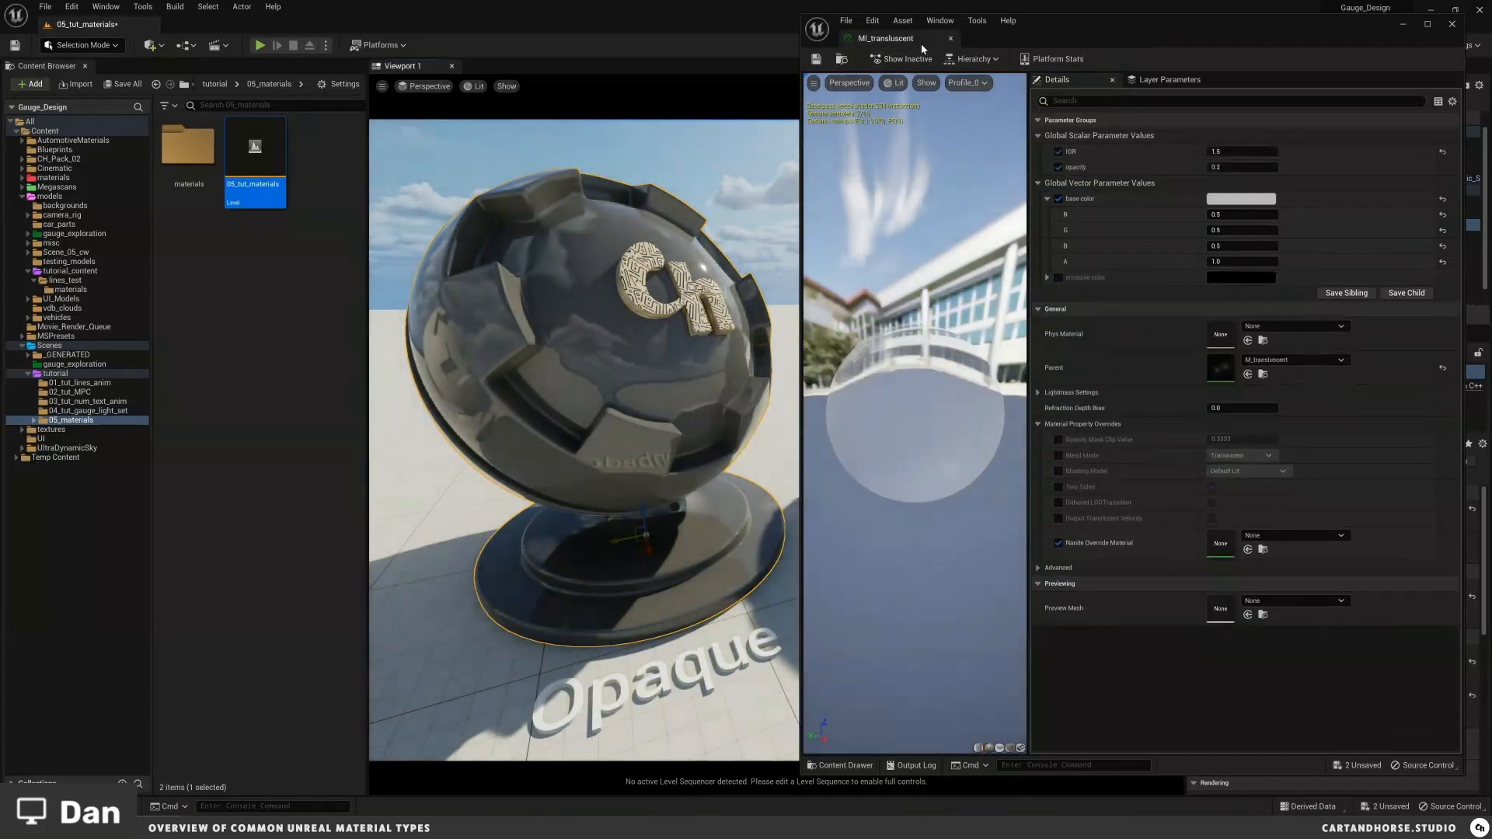
{"action": "left_click", "coordinate": [948, 39]}
{"action": "right_click_drag", "start_coordinate": [853, 241], "coordinate": [645, 229]}
{"action": "key", "text": "a"}
{"action": "key", "text": "s"}
{"action": "key", "text": "w"}
{"action": "scroll", "coordinate": [645, 230], "scroll_direction": "up", "scroll_amount": 2}
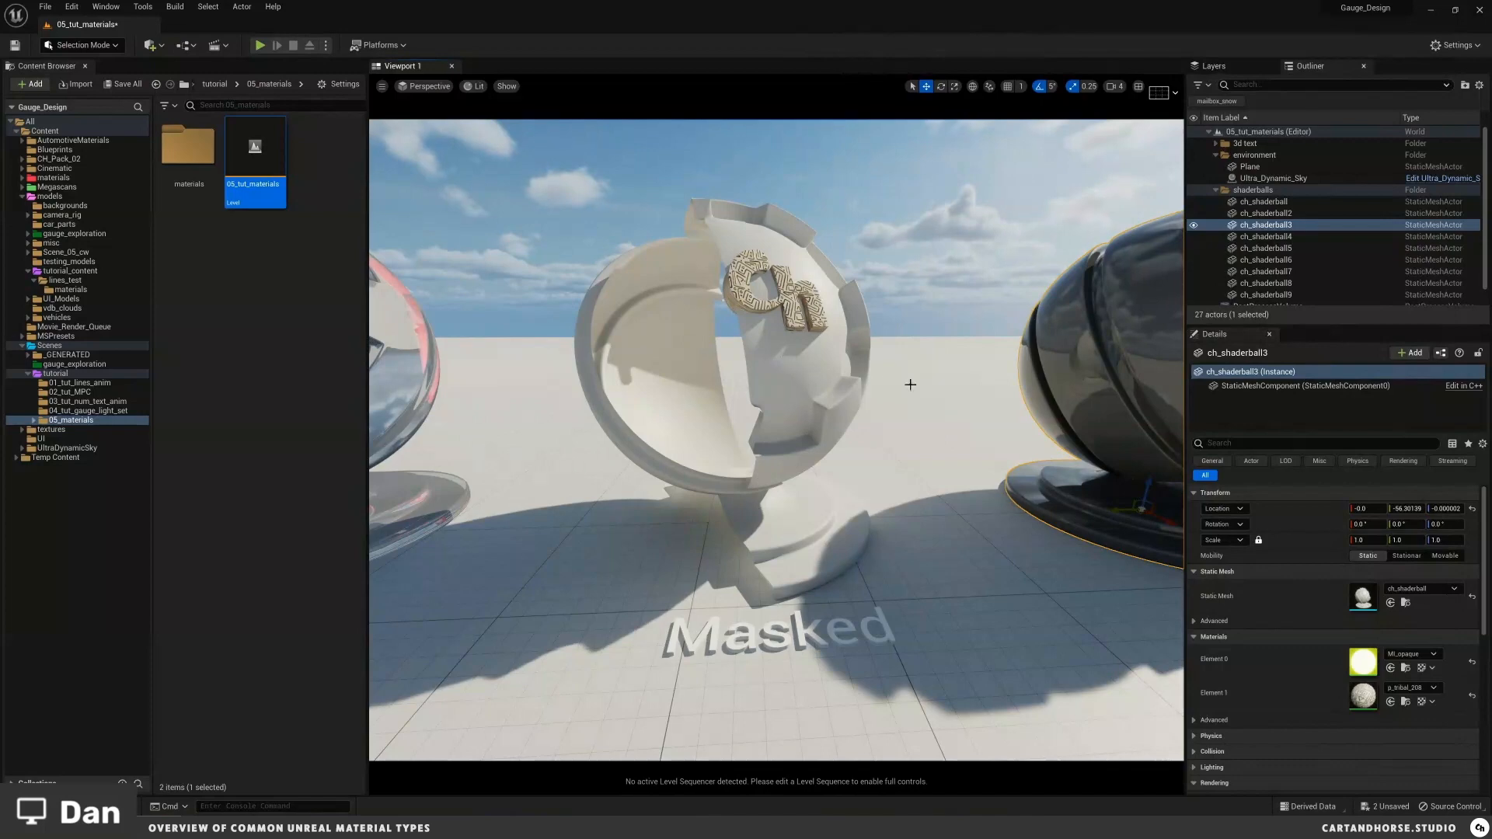
{"action": "key", "text": "a"}
{"action": "right_click_drag", "start_coordinate": [773, 366], "coordinate": [577, 391]}
{"action": "key", "text": "a"}
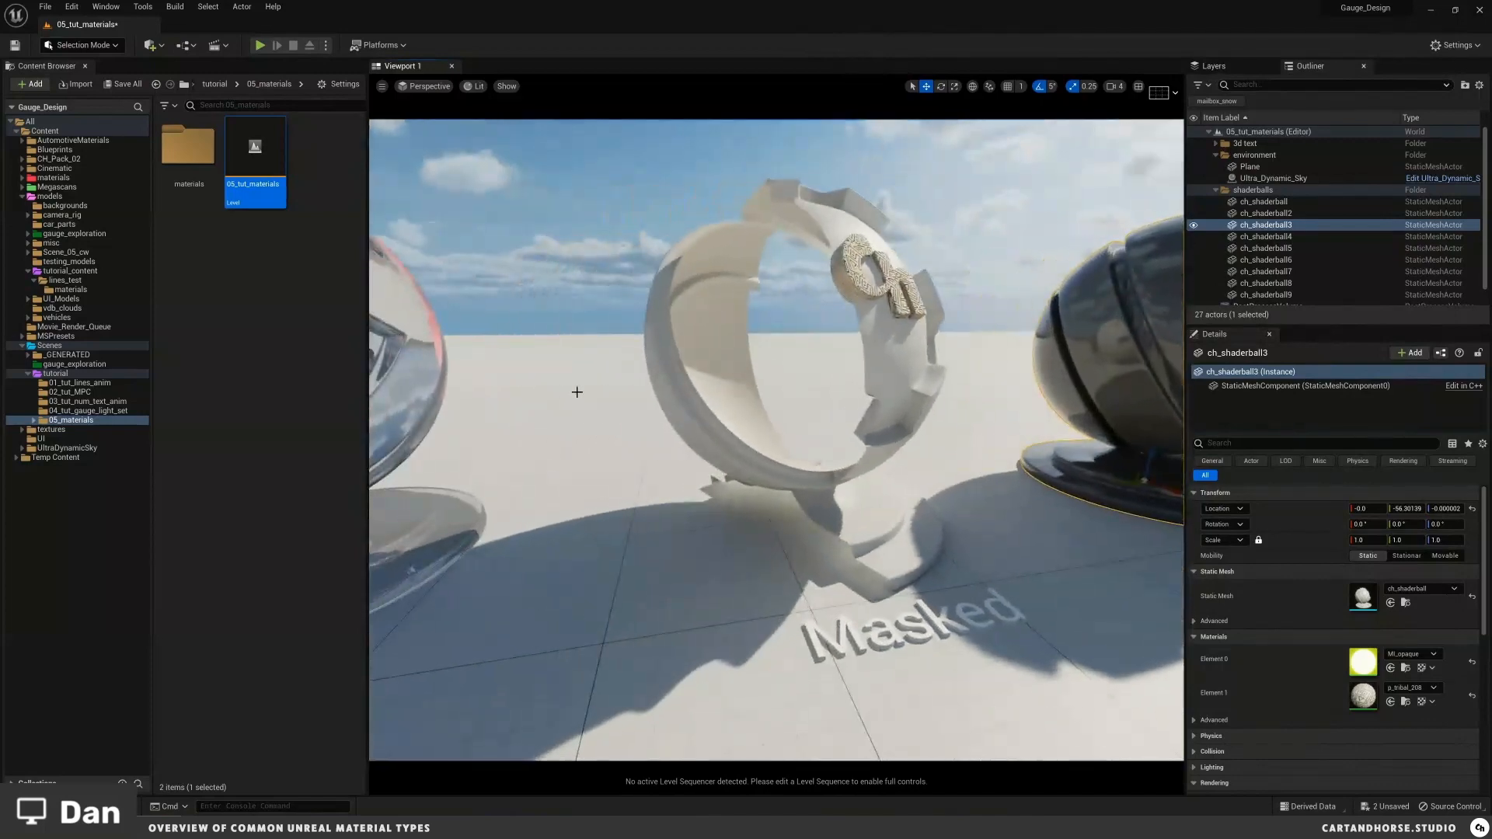
{"action": "right_click_drag", "start_coordinate": [819, 371], "coordinate": [646, 375]}
{"action": "key", "text": "w"}
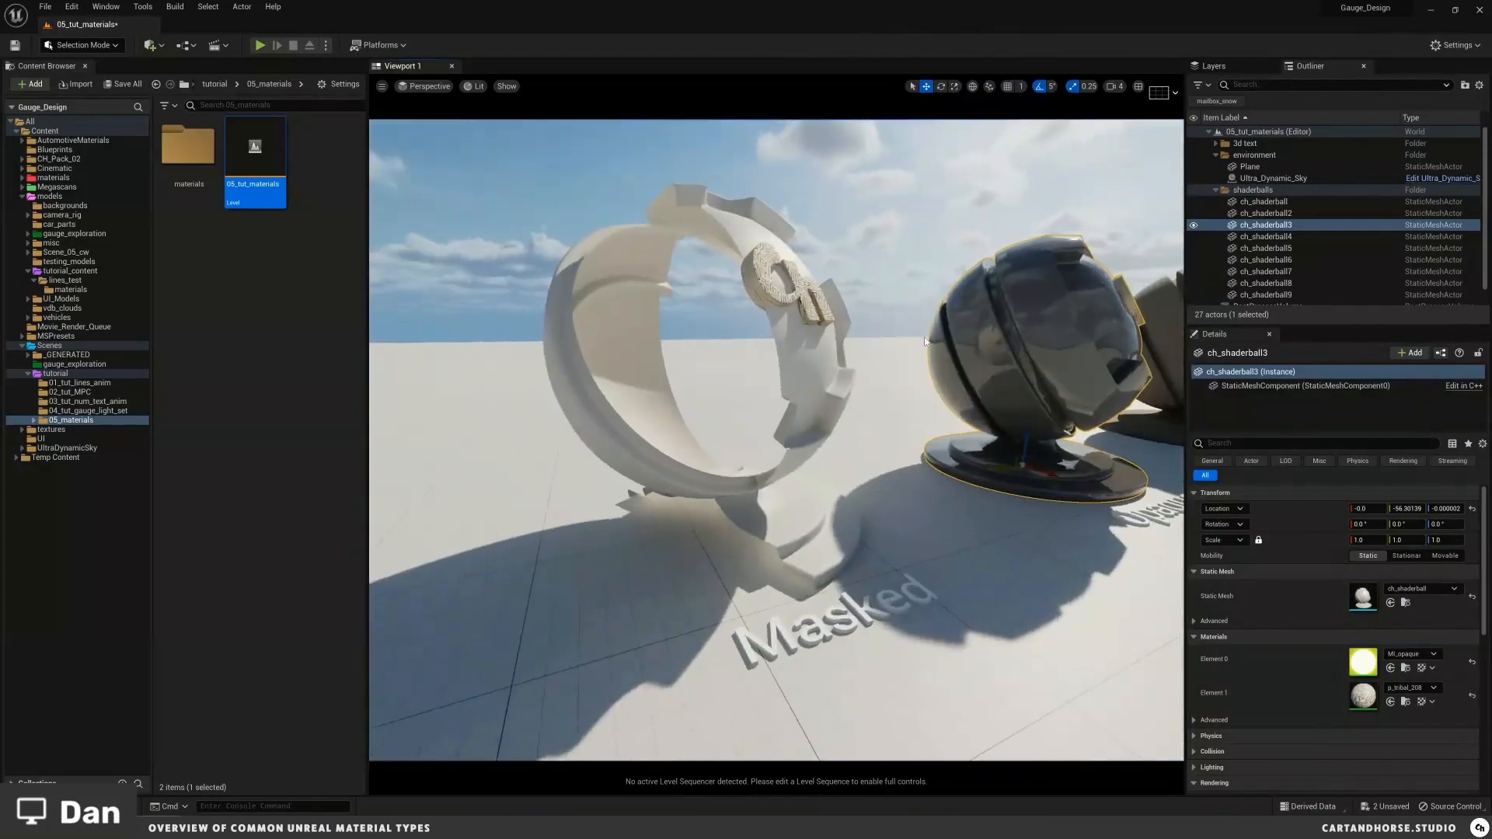
{"action": "right_click_drag", "start_coordinate": [925, 342], "coordinate": [659, 342]}
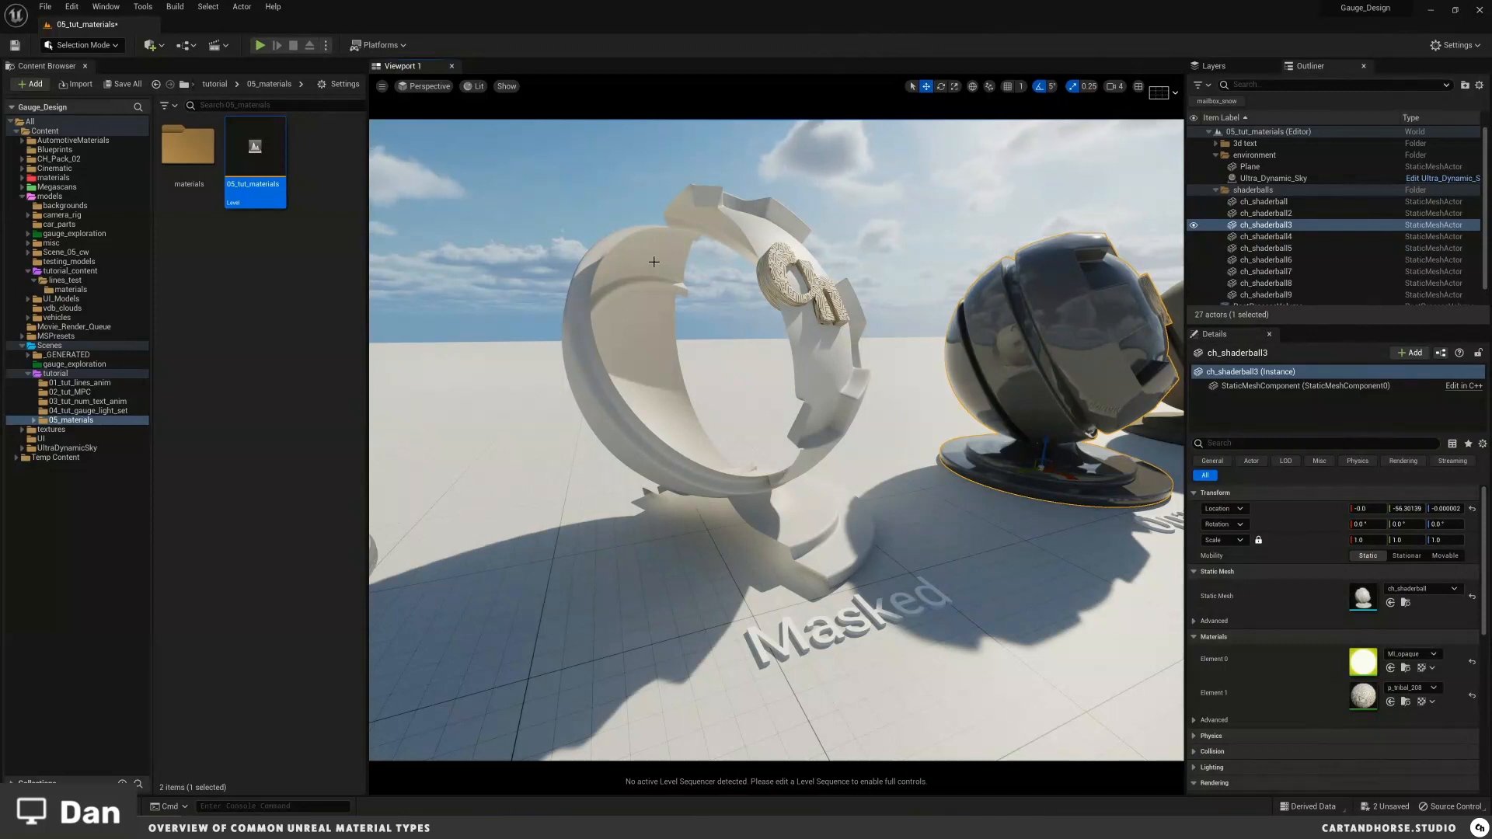
Step: Select the Masked shader ball, open its MI_masked instance, then open the parent M_masked material
{"action": "left_click", "coordinate": [791, 338]}
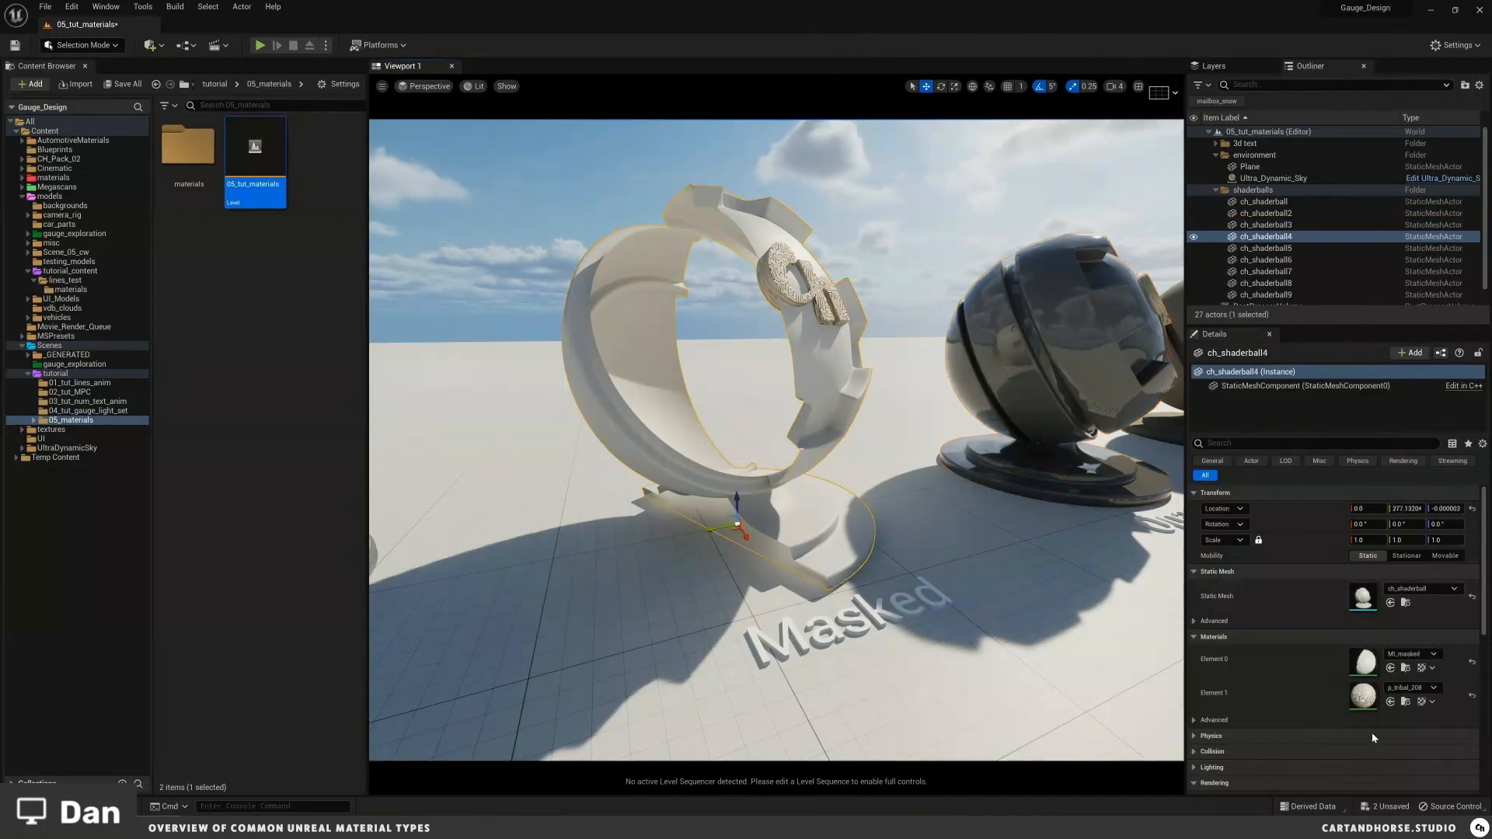
{"action": "double_click", "coordinate": [1365, 662]}
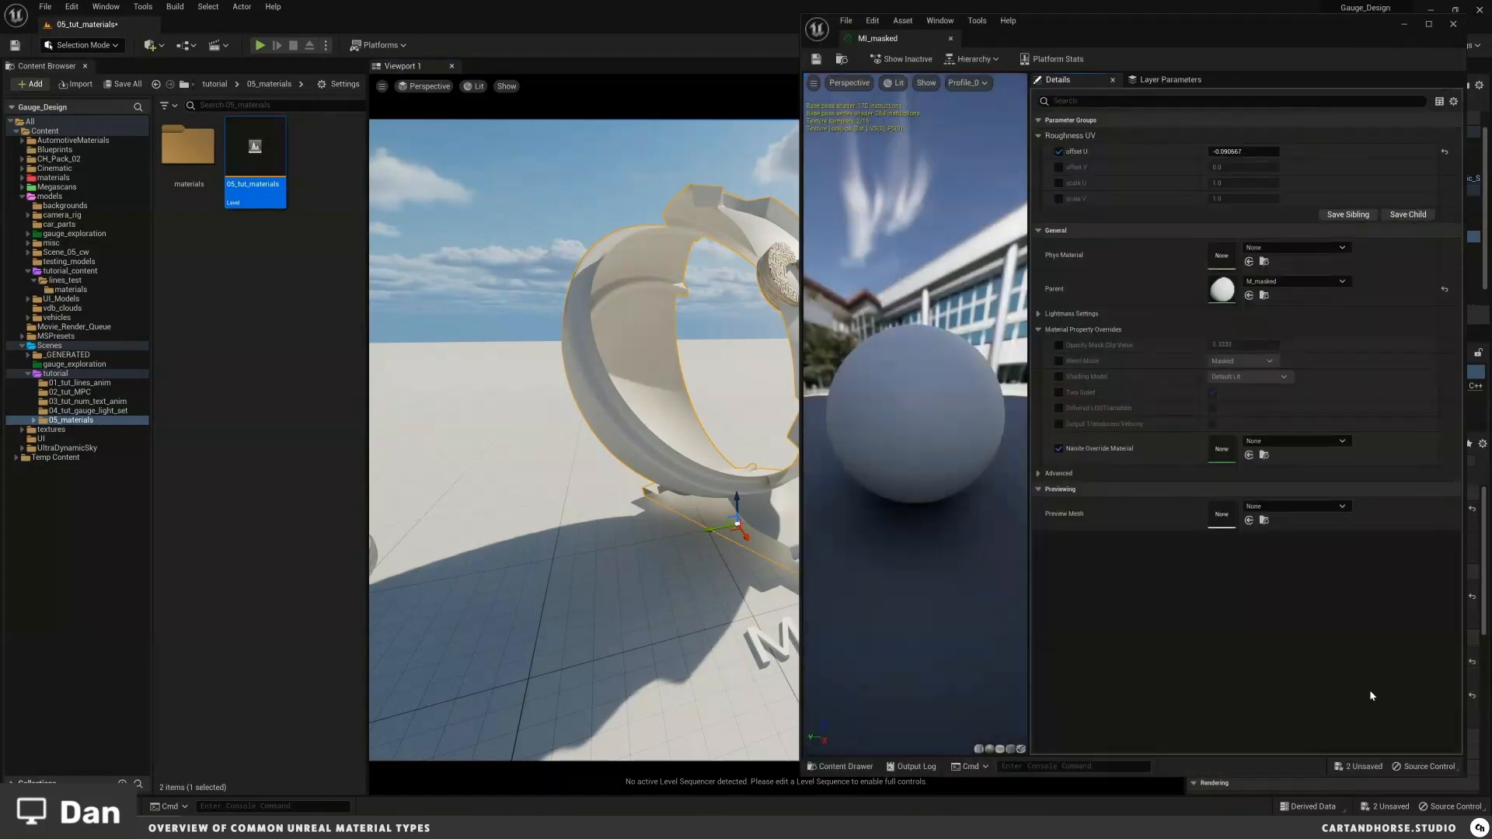
{"action": "double_click", "coordinate": [1218, 290]}
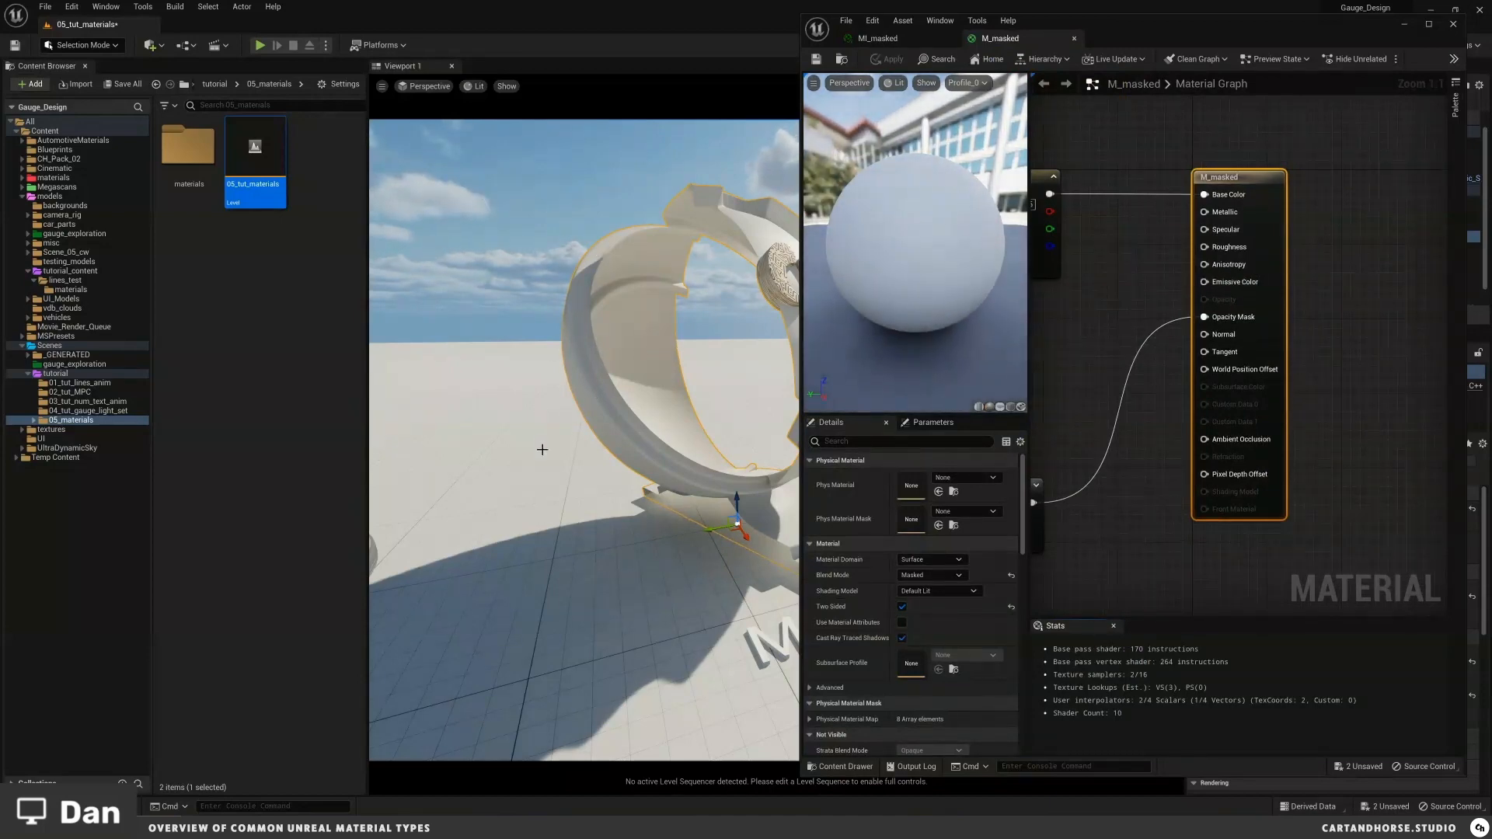
Step: Examine the M_masked material graph and its opacity mask nodes
{"action": "right_click_drag", "start_coordinate": [674, 401], "coordinate": [685, 397]}
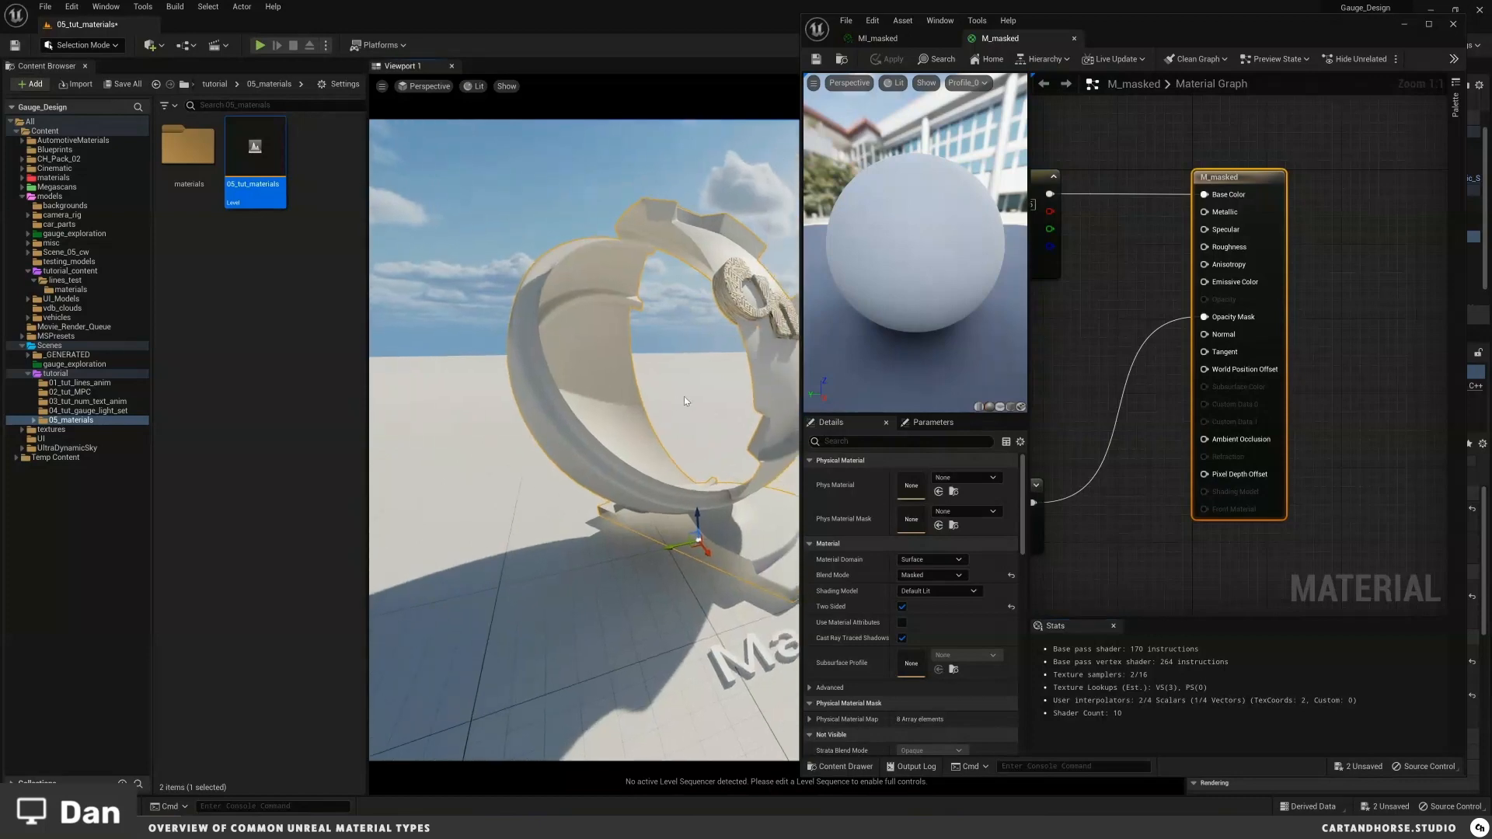
{"action": "scroll", "coordinate": [1189, 338], "scroll_direction": "down", "scroll_amount": 2}
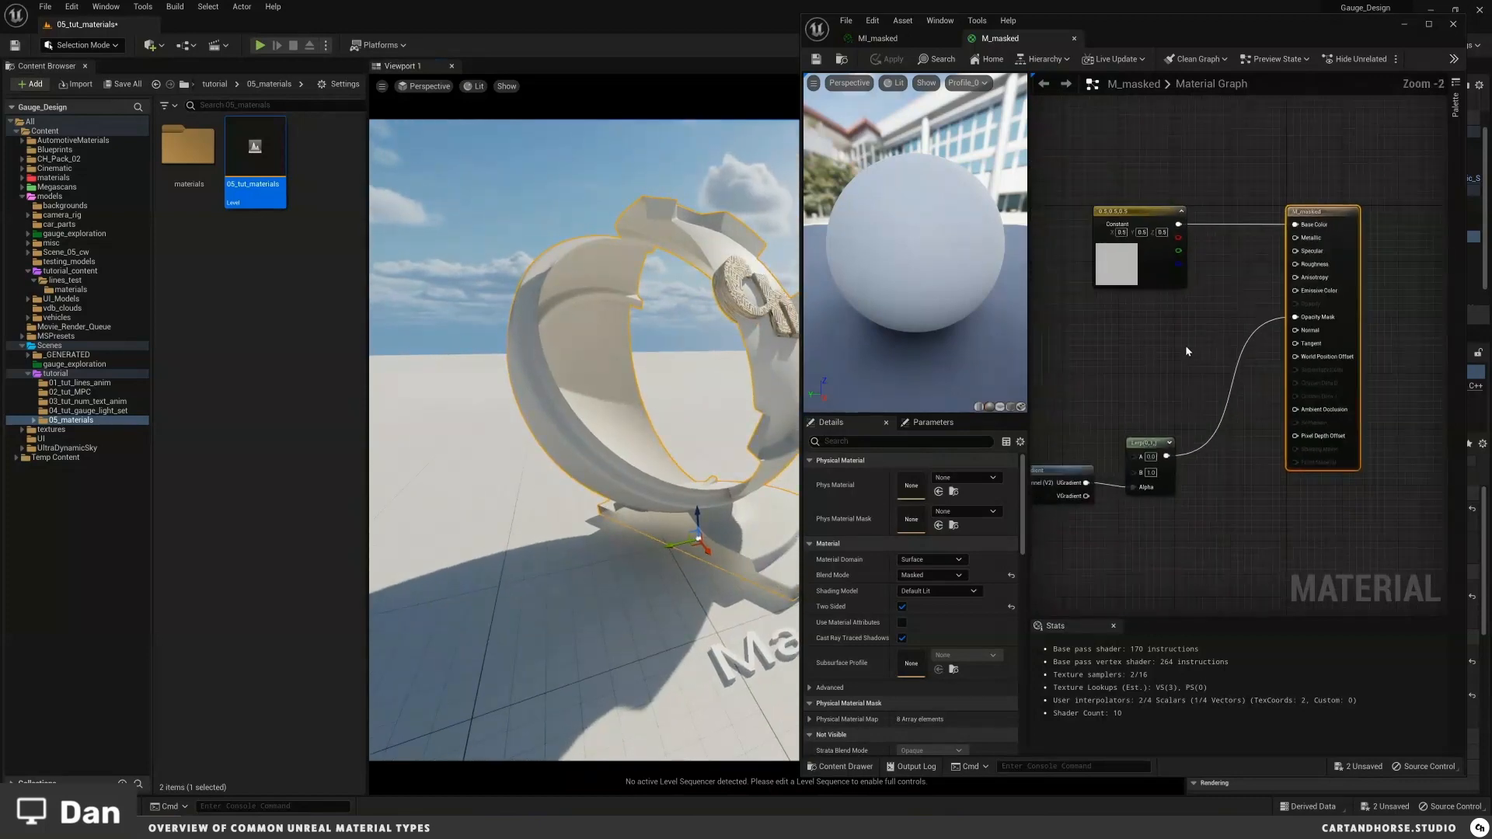
{"action": "scroll", "coordinate": [1096, 342], "scroll_direction": "down", "scroll_amount": 2}
{"action": "right_click_drag", "start_coordinate": [1094, 344], "coordinate": [1297, 337]}
{"action": "right_click_drag", "start_coordinate": [1150, 356], "coordinate": [1040, 356]}
{"action": "scroll", "coordinate": [1188, 357], "scroll_direction": "up", "scroll_amount": 1}
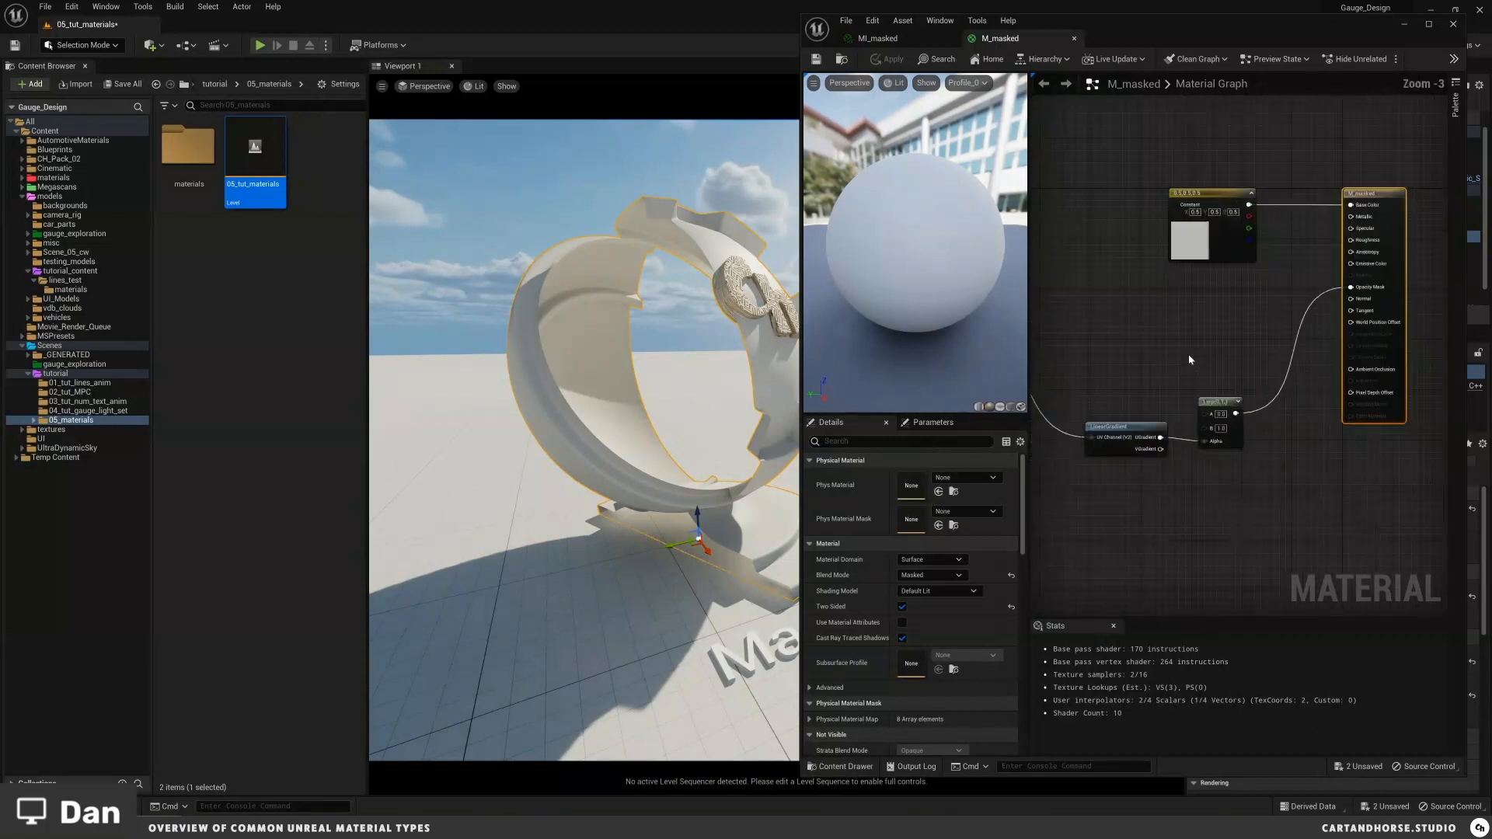
{"action": "scroll", "coordinate": [1189, 358], "scroll_direction": "up", "scroll_amount": 1}
{"action": "right_click_drag", "start_coordinate": [1194, 328], "coordinate": [1185, 372]}
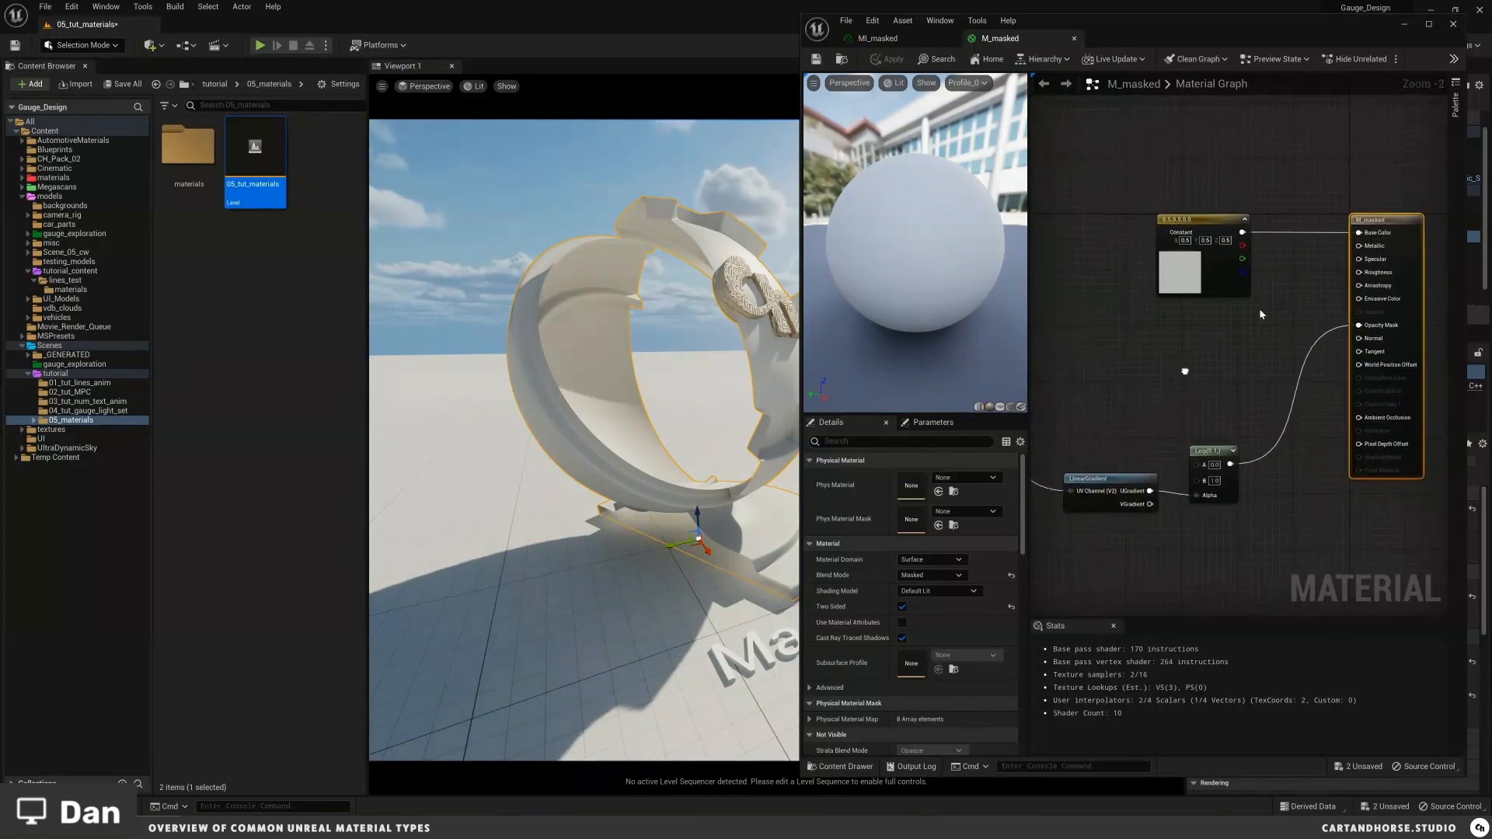
{"action": "left_click_drag", "start_coordinate": [1407, 154], "coordinate": [1381, 237]}
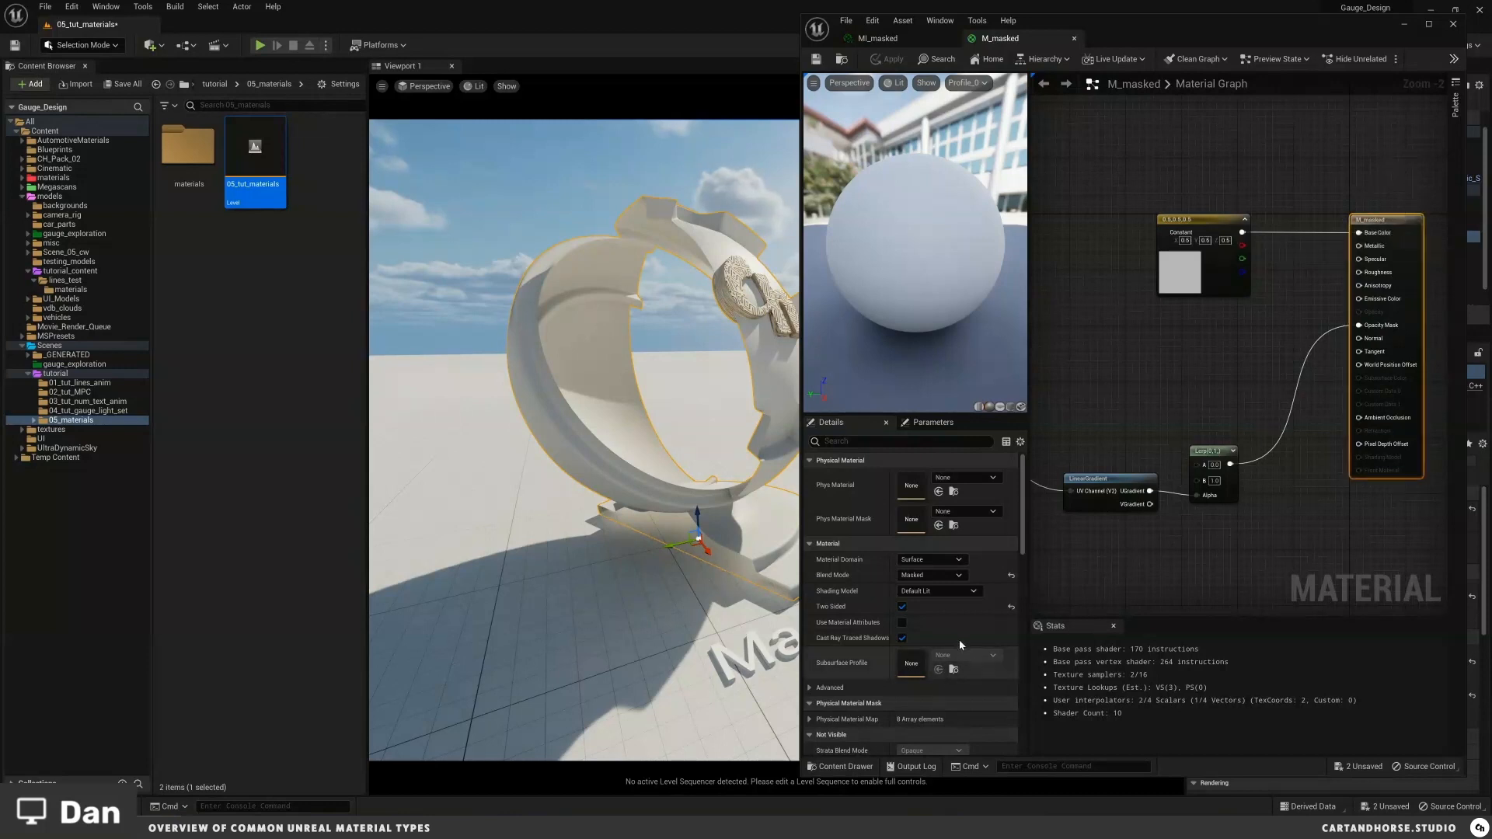
Step: Review the Material Domain, Blend Mode and Shading Model options, keeping Surface, Masked and Default Lit
{"action": "left_click", "coordinate": [954, 560]}
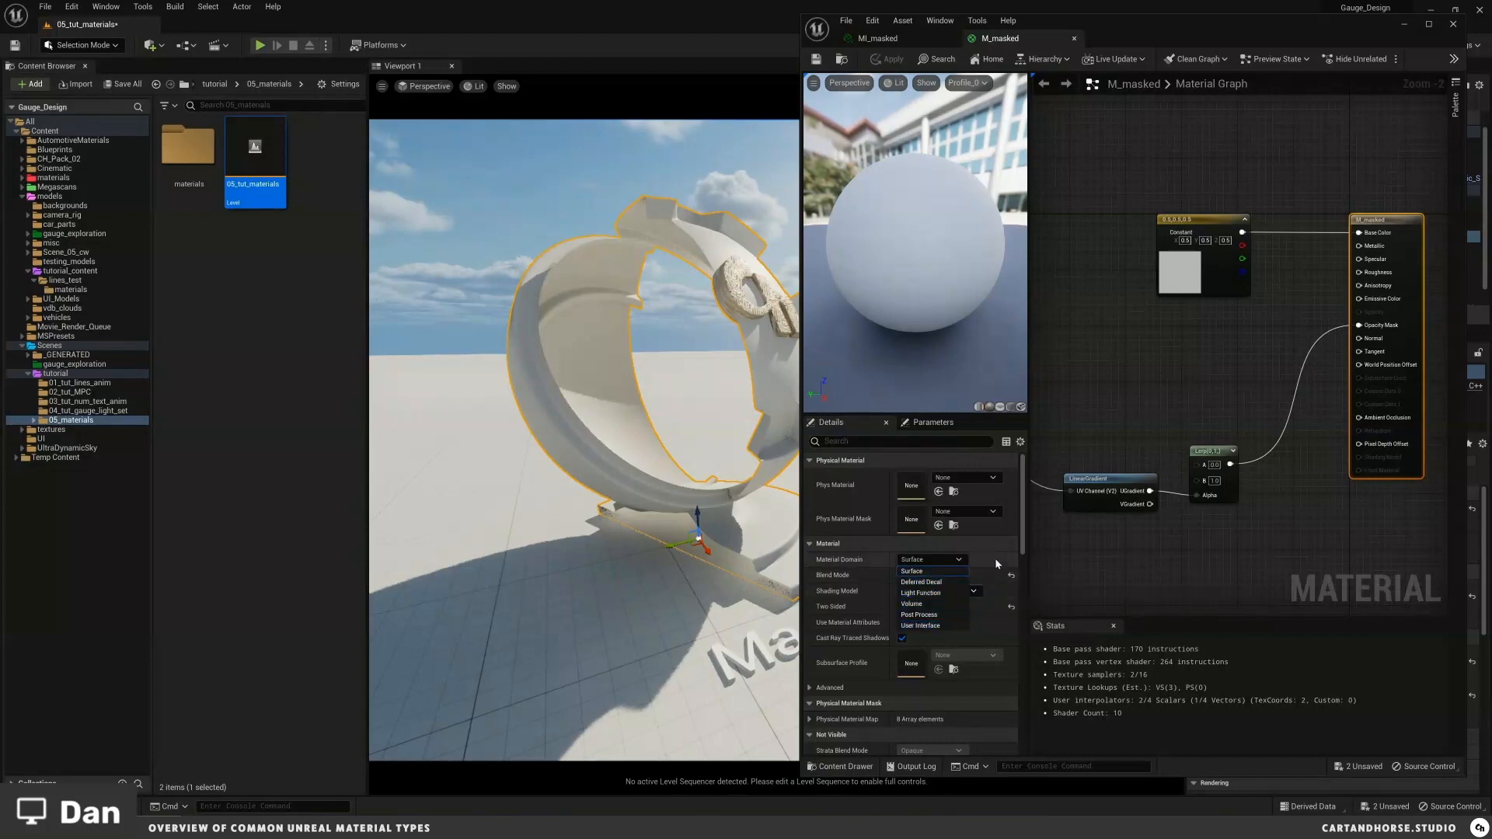
{"action": "left_click", "coordinate": [912, 571]}
{"action": "left_click", "coordinate": [955, 576]}
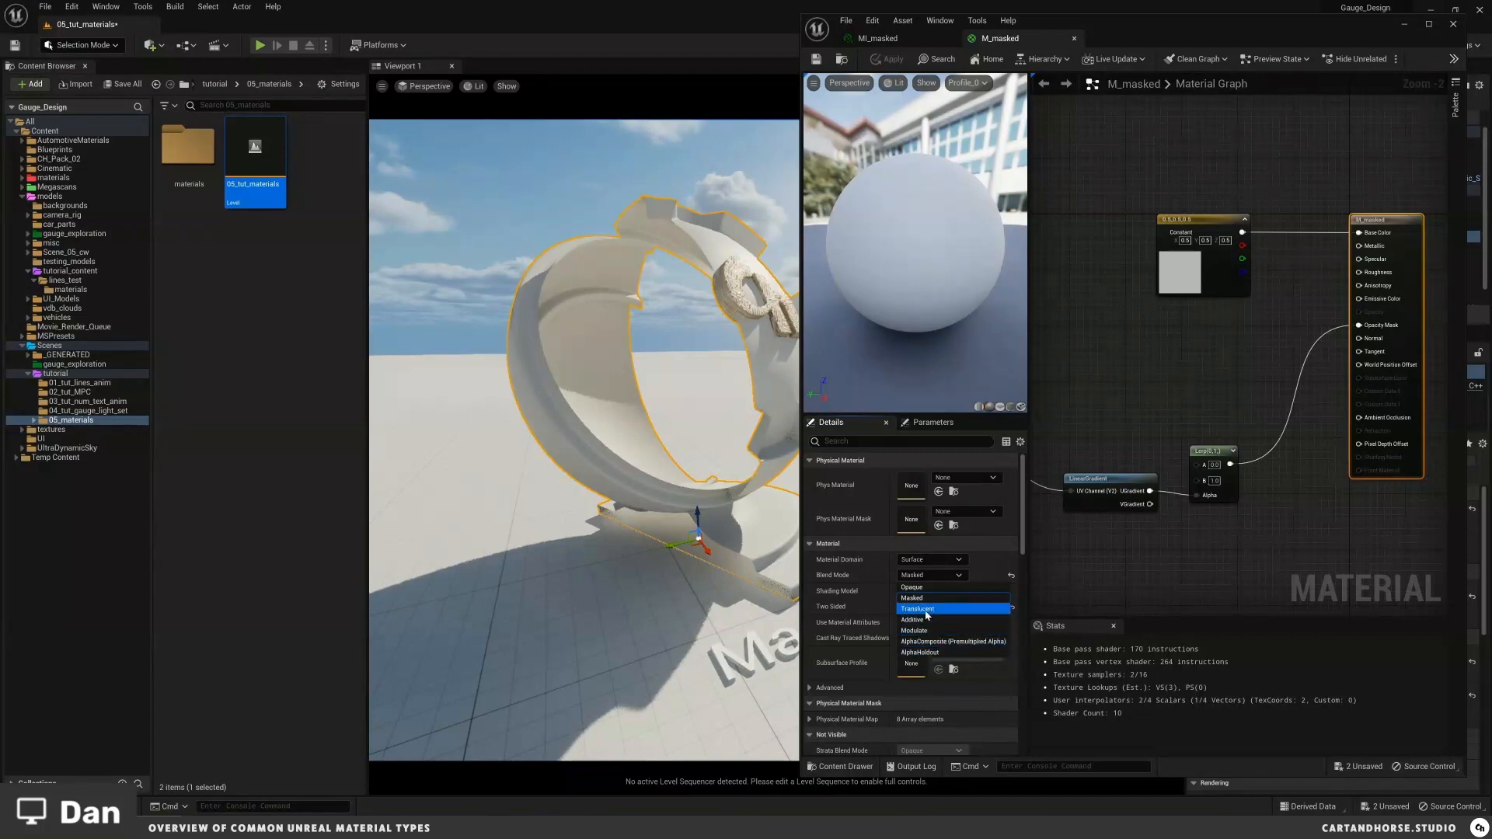
{"action": "left_click", "coordinate": [991, 574]}
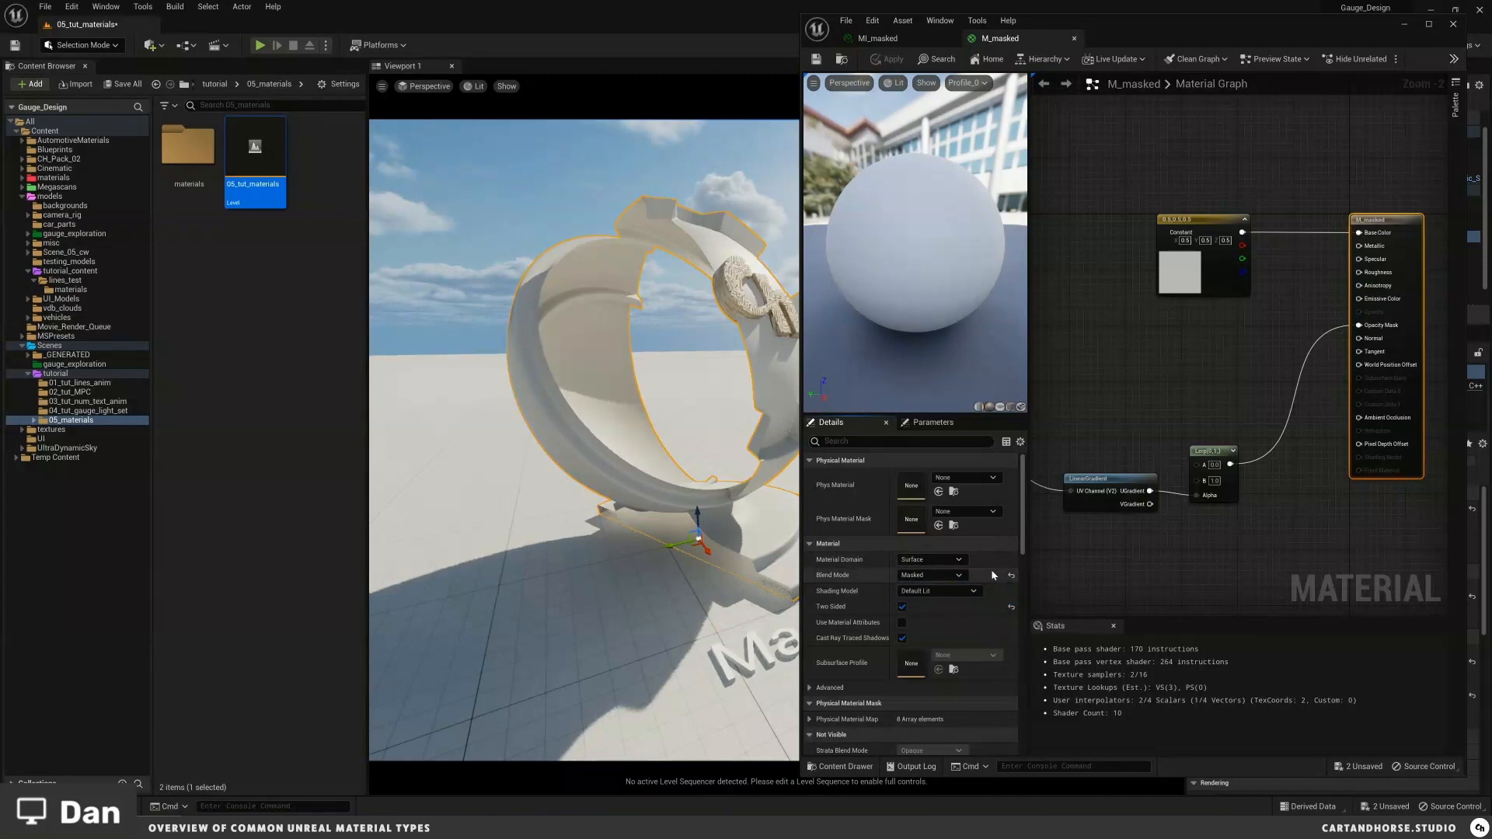
{"action": "left_click", "coordinate": [971, 592]}
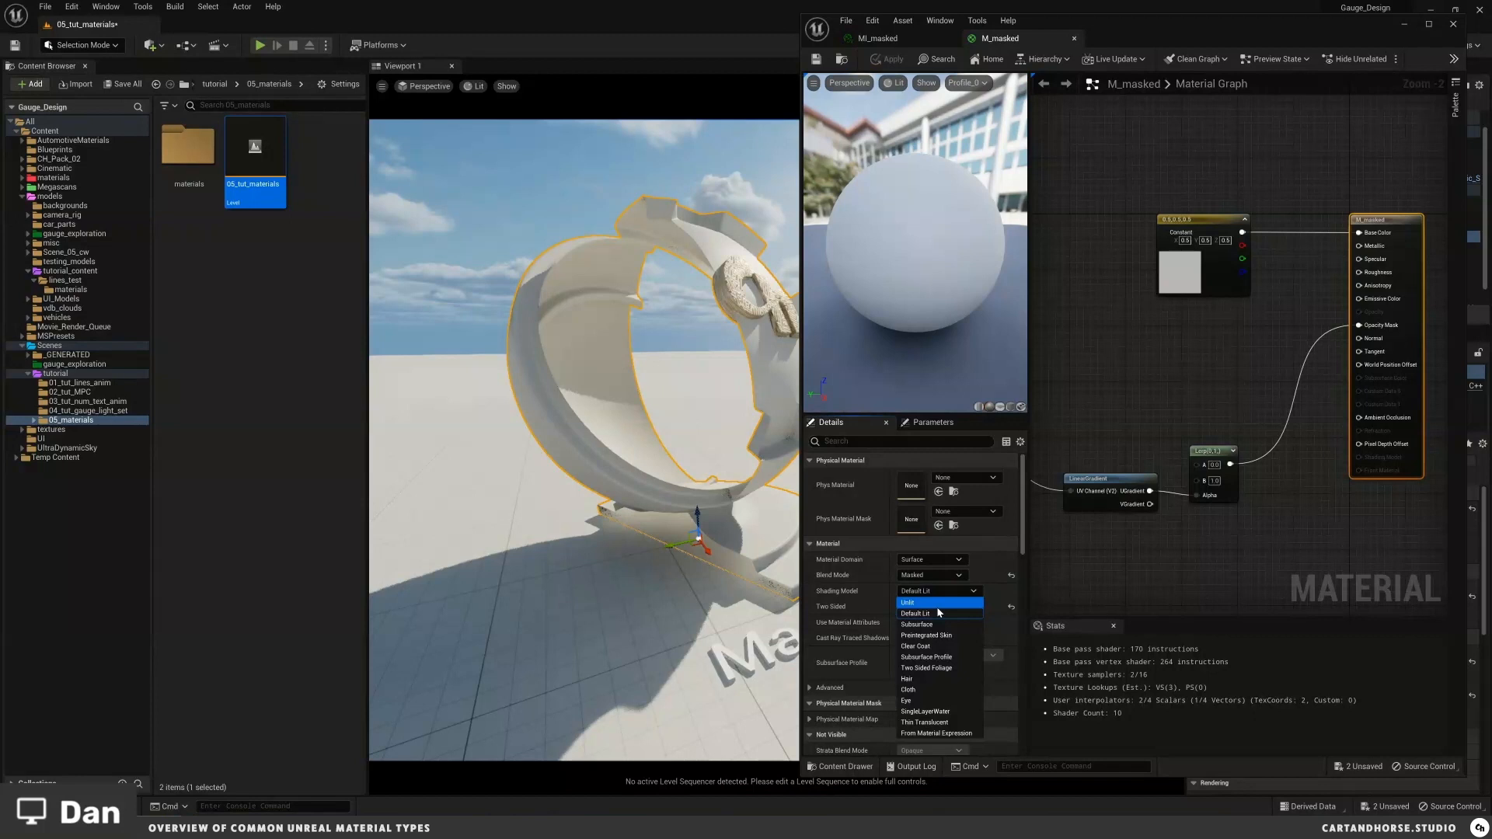
{"action": "left_click", "coordinate": [992, 599]}
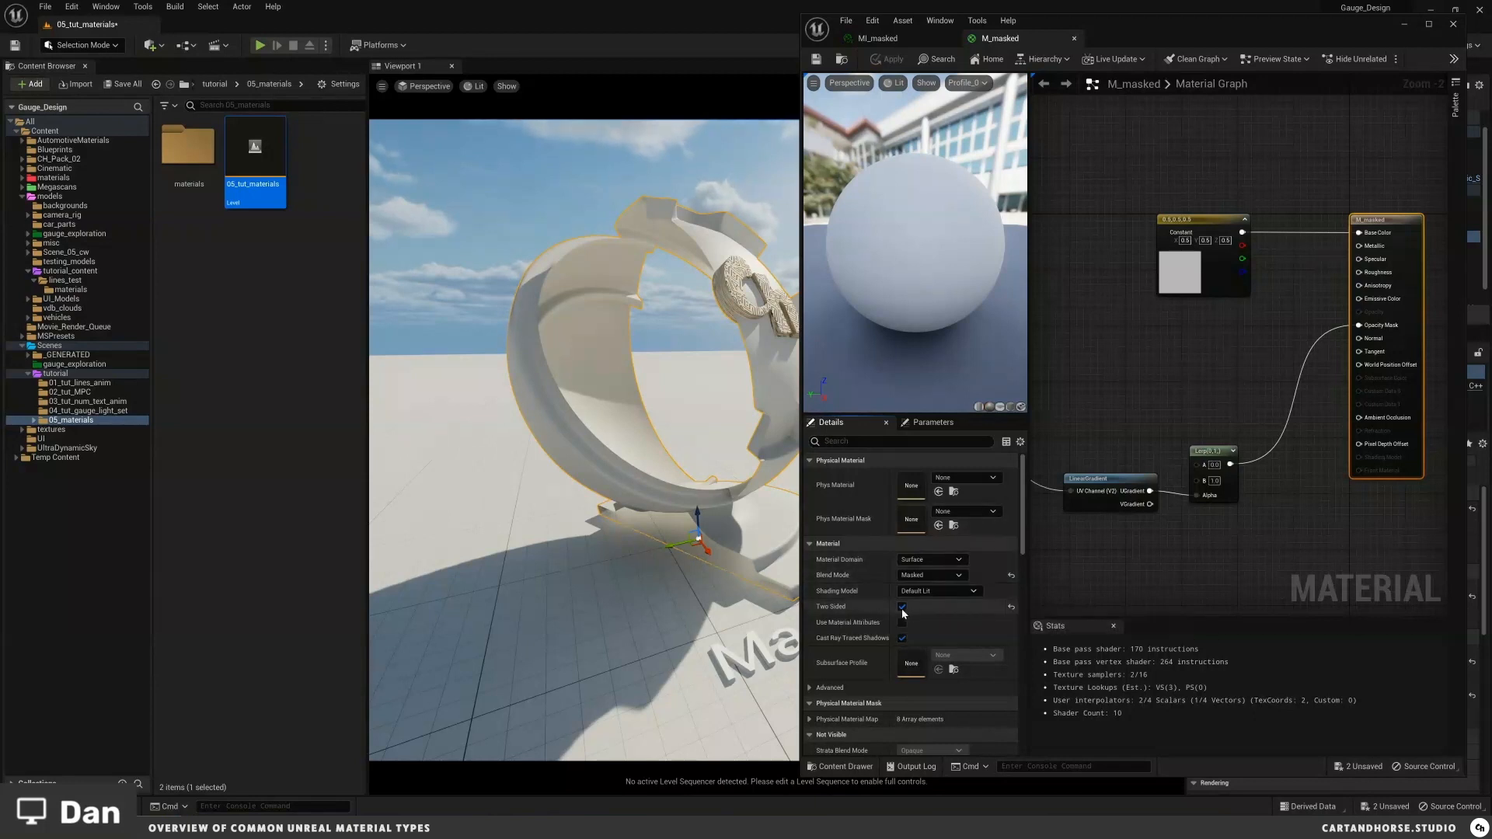
Step: Toggle the M_masked material's Two Sided option
{"action": "right_click_drag", "start_coordinate": [744, 383], "coordinate": [744, 382]}
{"action": "key", "text": "d"}
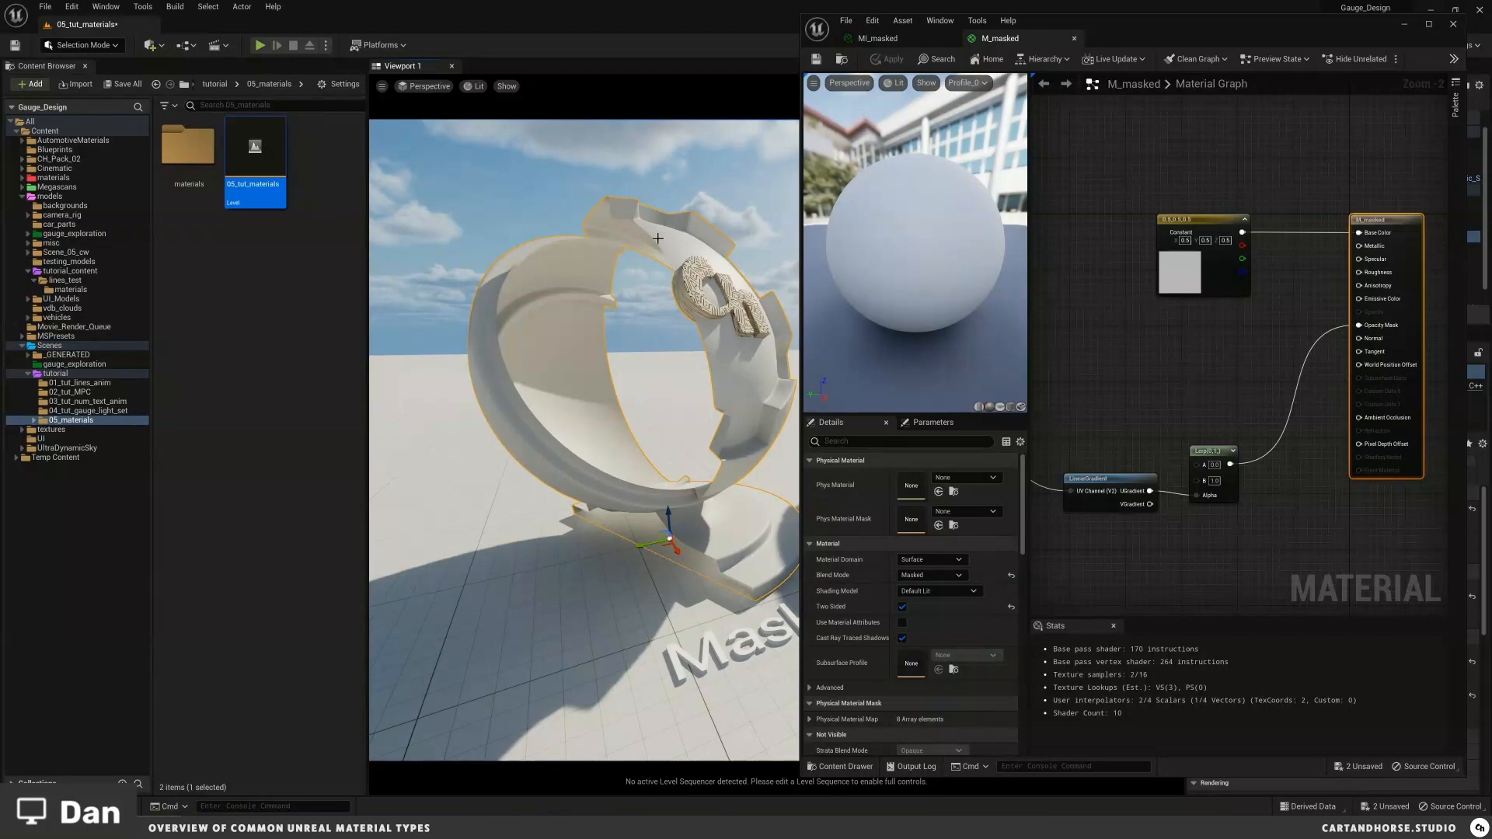
{"action": "left_click", "coordinate": [902, 607]}
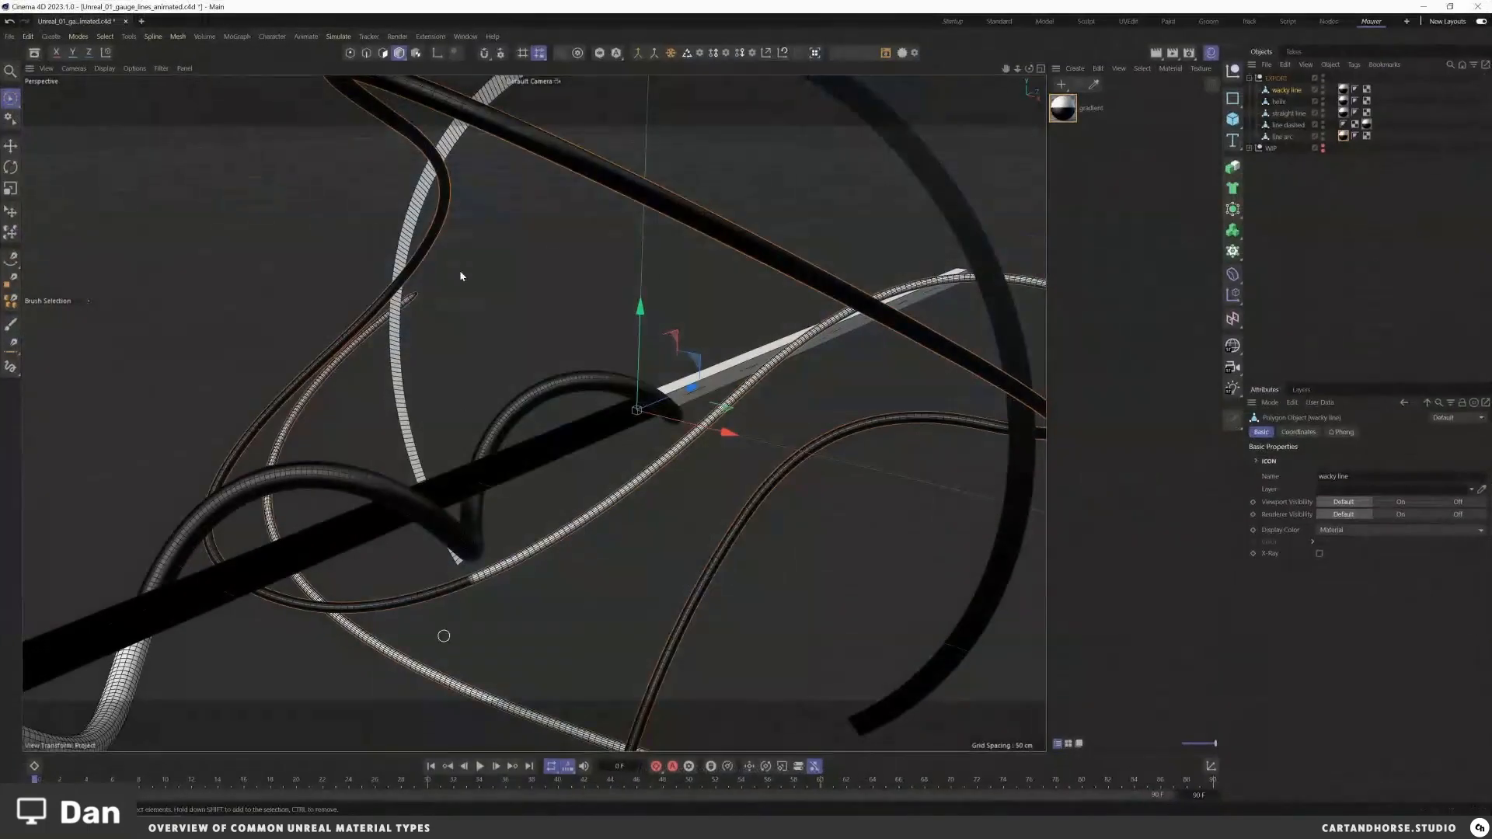
Step: Switch to Cinema 4D and enable Backface Culling in the viewport options
{"action": "left_click", "coordinate": [162, 70]}
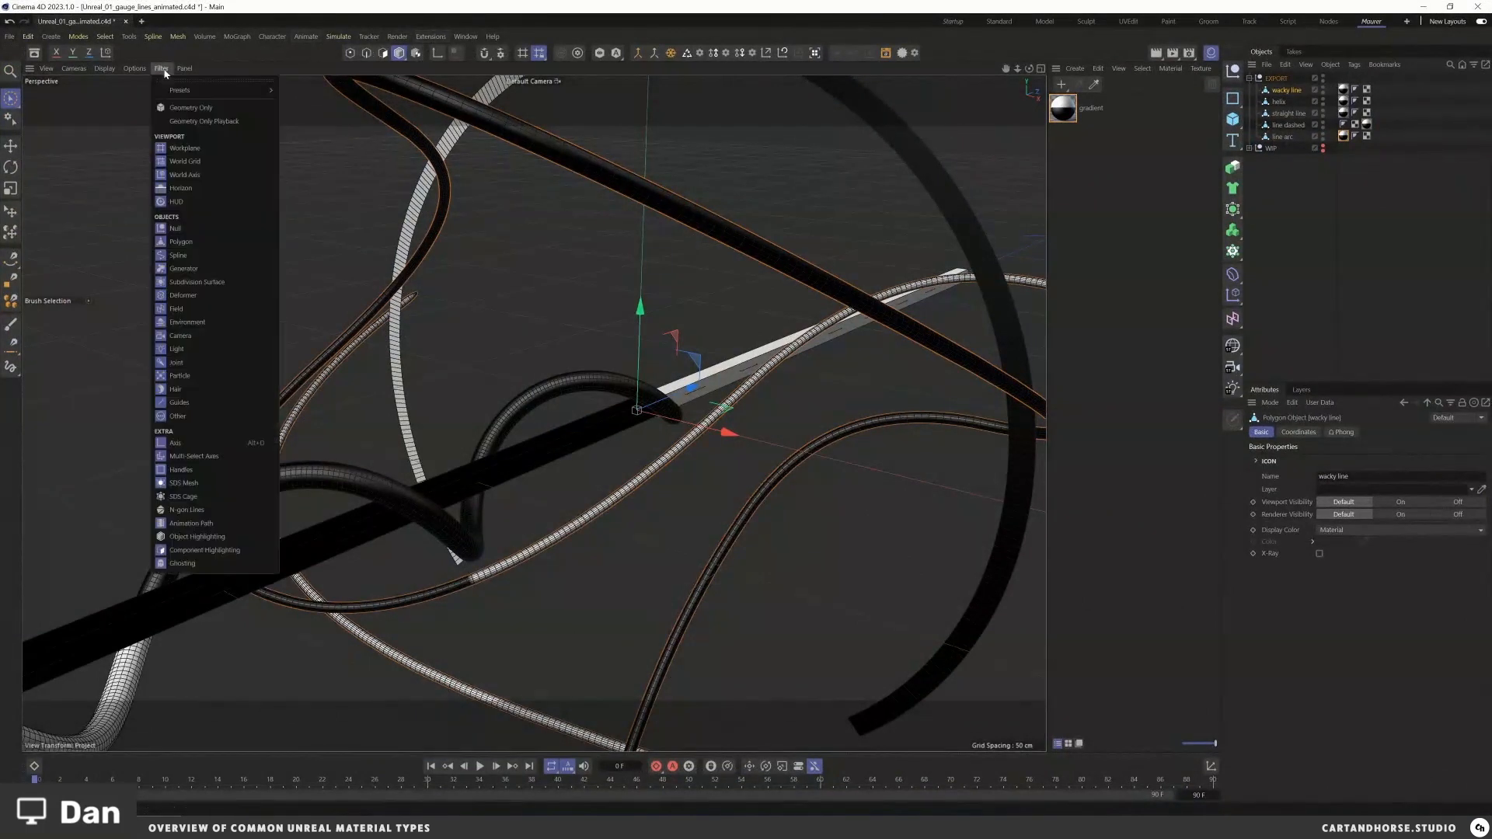
{"action": "mouse_move", "coordinate": [142, 72]}
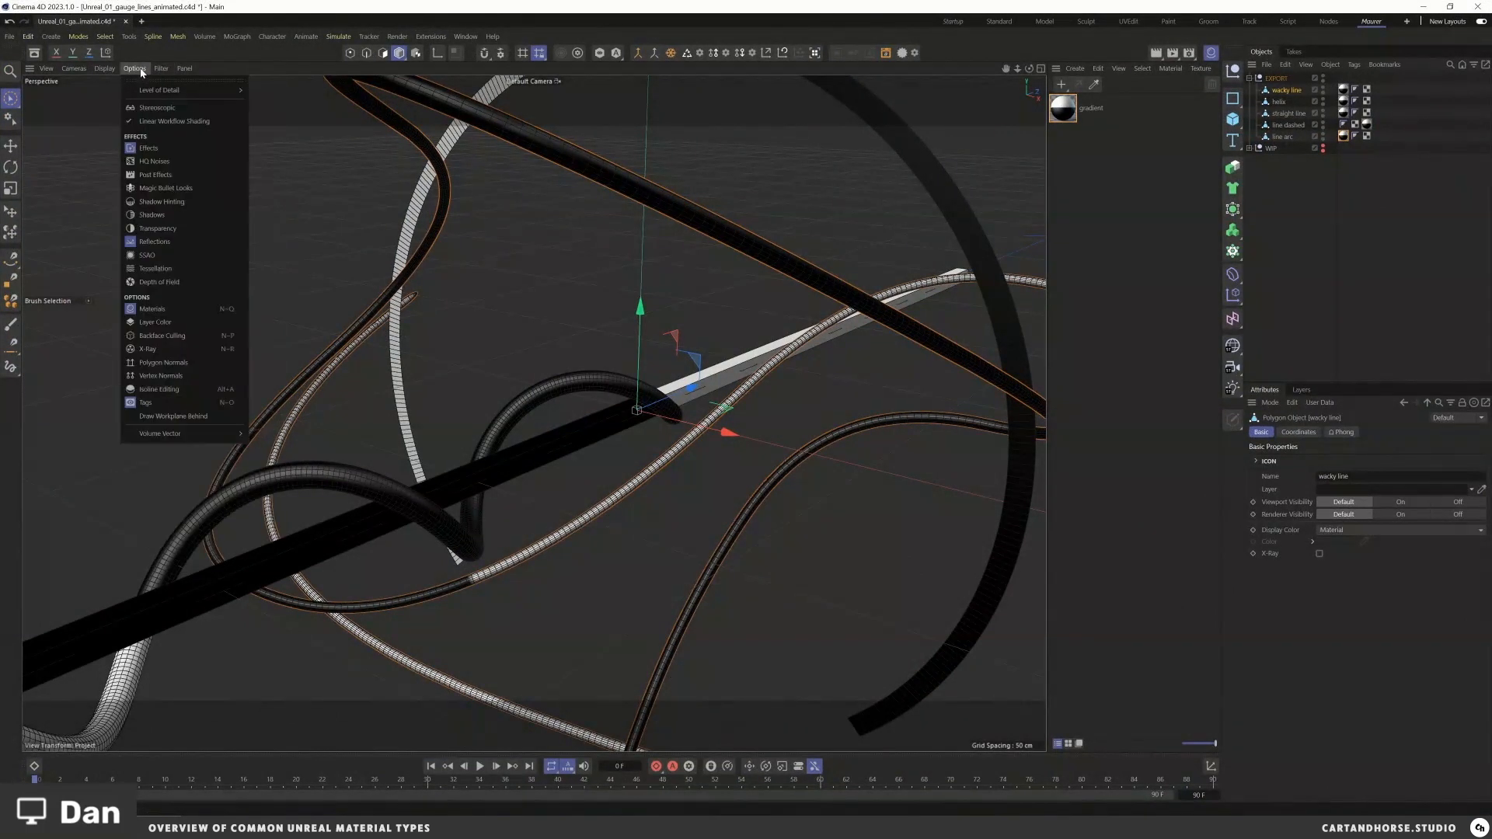
{"action": "left_click", "coordinate": [180, 340]}
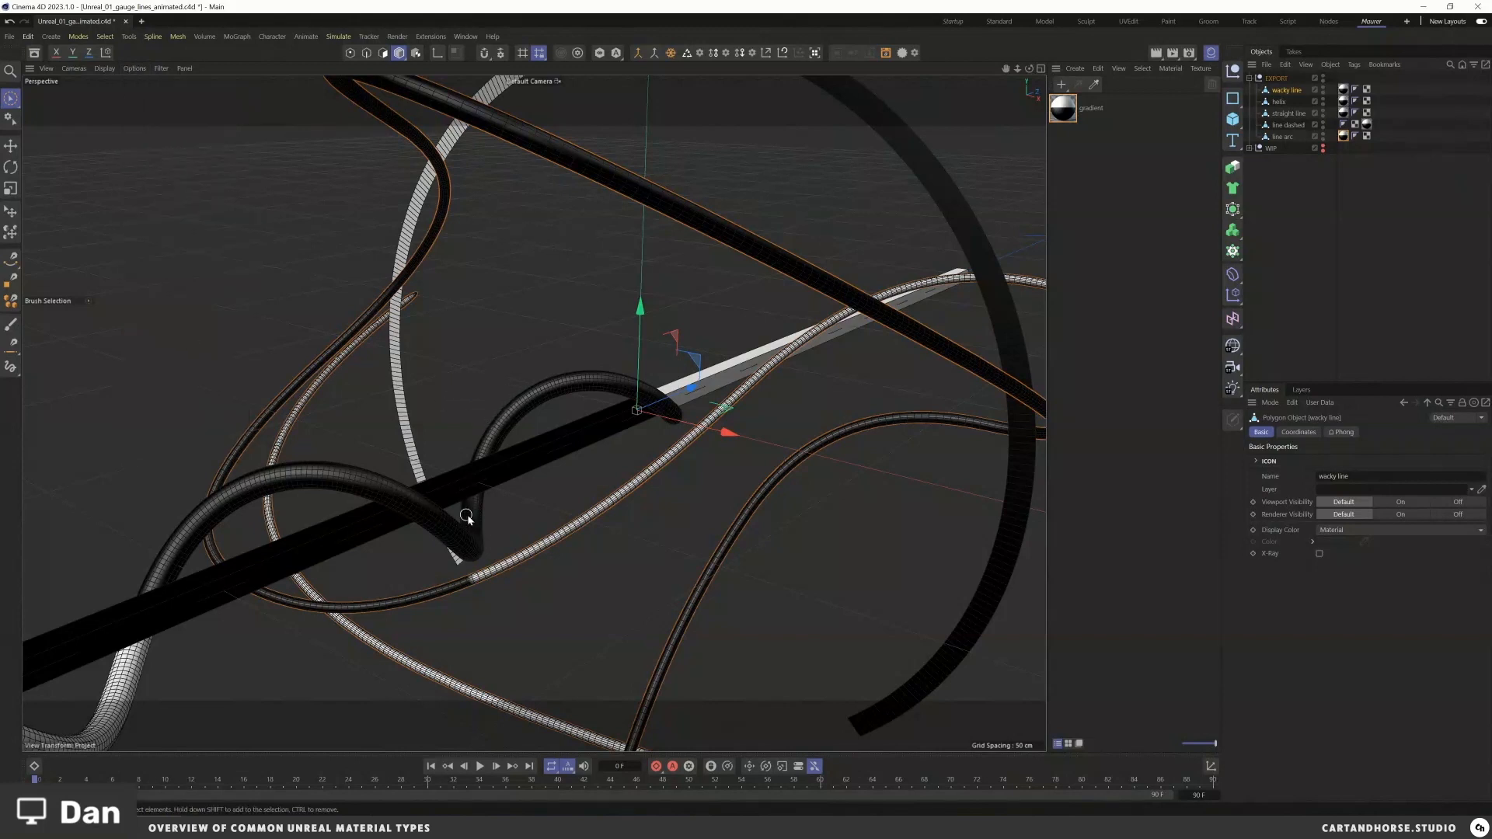
Step: Switch to polygon mode and inspect the wacky line tube's faces up close
{"action": "left_click_drag", "start_coordinate": [643, 373], "coordinate": [599, 366]}
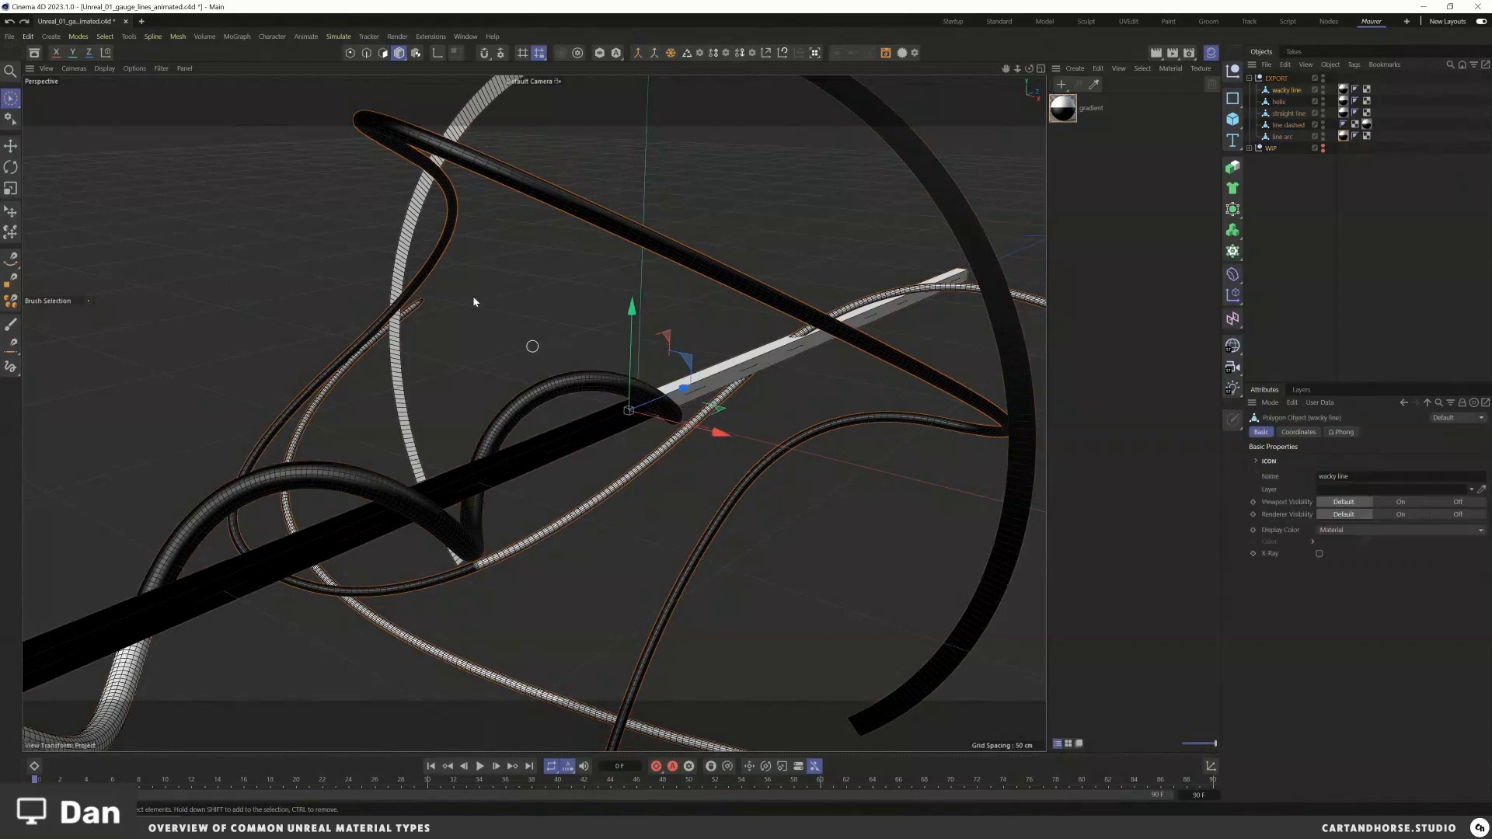
{"action": "left_click", "coordinate": [383, 56]}
{"action": "mouse_move", "coordinate": [614, 229]}
{"action": "right_mouse_down", "text": "alt"}
{"action": "mouse_move", "coordinate": [740, 199]}
{"action": "mouse_move", "coordinate": [628, 217]}
{"action": "mouse_move", "coordinate": [705, 196]}
{"action": "right_mouse_up", "text": "alt"}
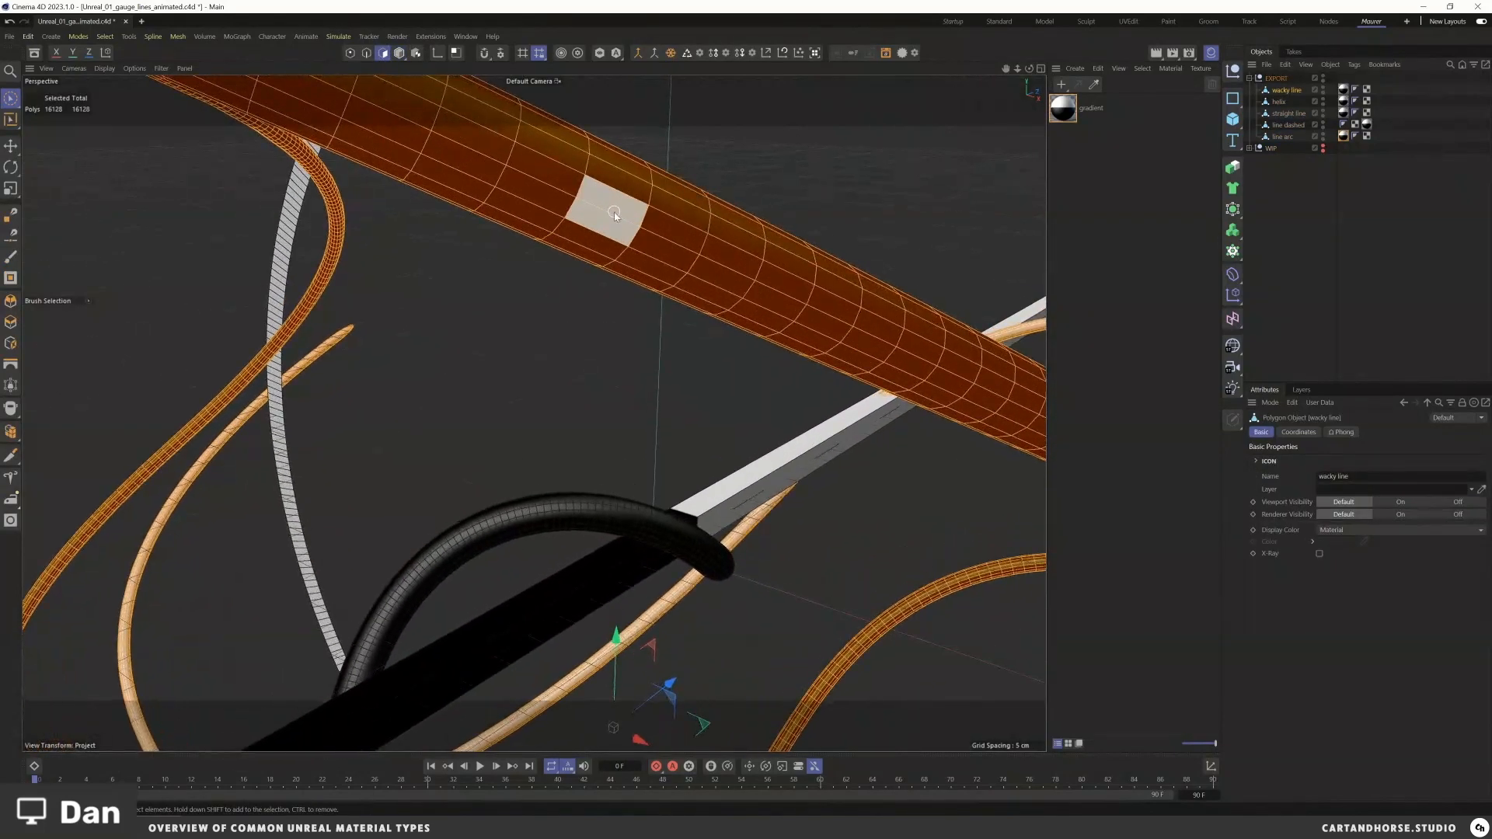
{"action": "right_click_drag", "start_coordinate": [614, 215], "coordinate": [864, 155], "text": "alt"}
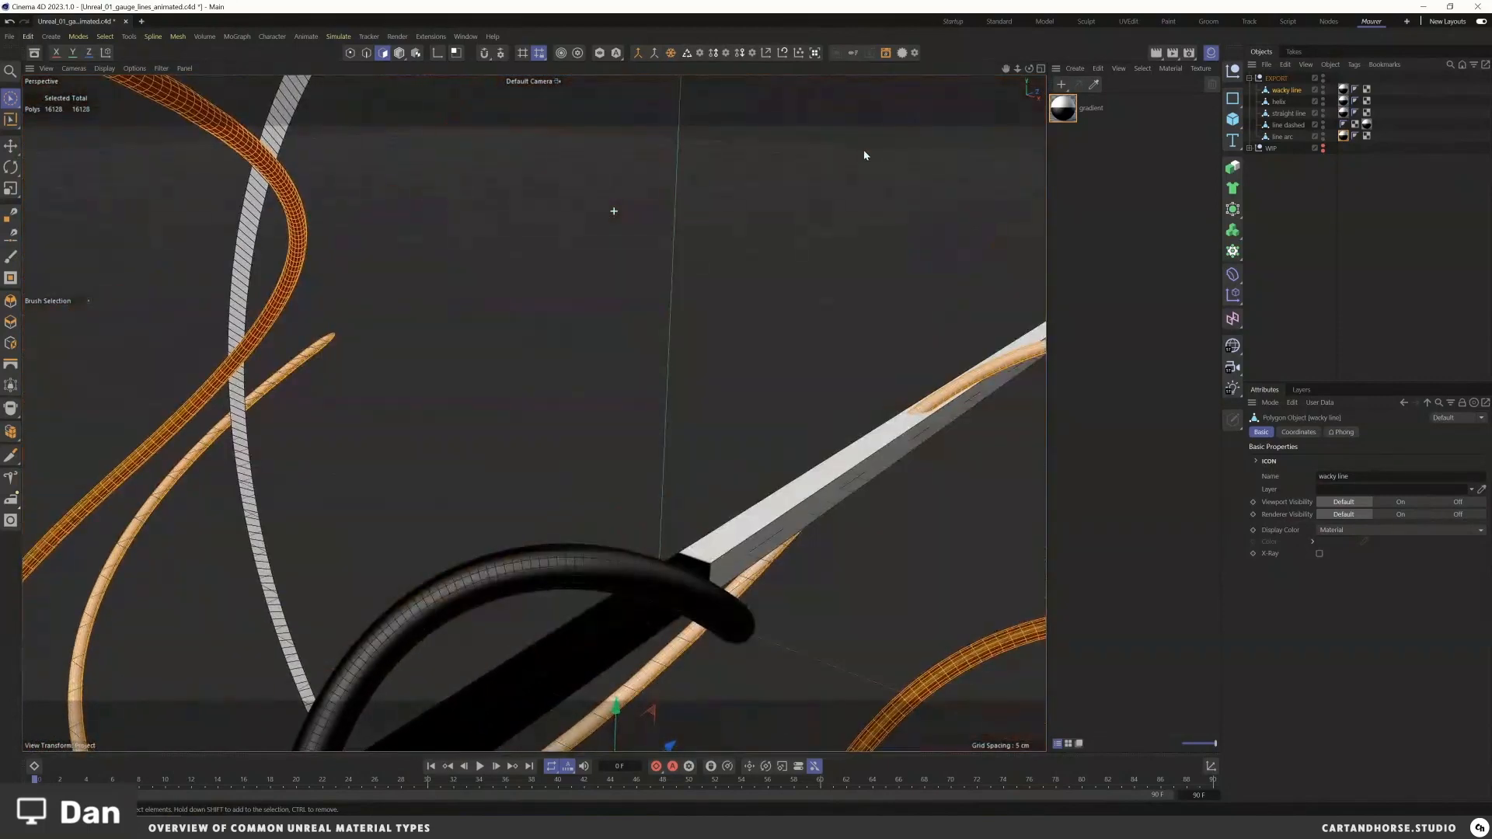
Step: Toggle Backface Culling again in the viewport options and view the wacky line's polygons up close from both sides
{"action": "left_click_drag", "start_coordinate": [589, 286], "coordinate": [537, 264], "text": "alt"}
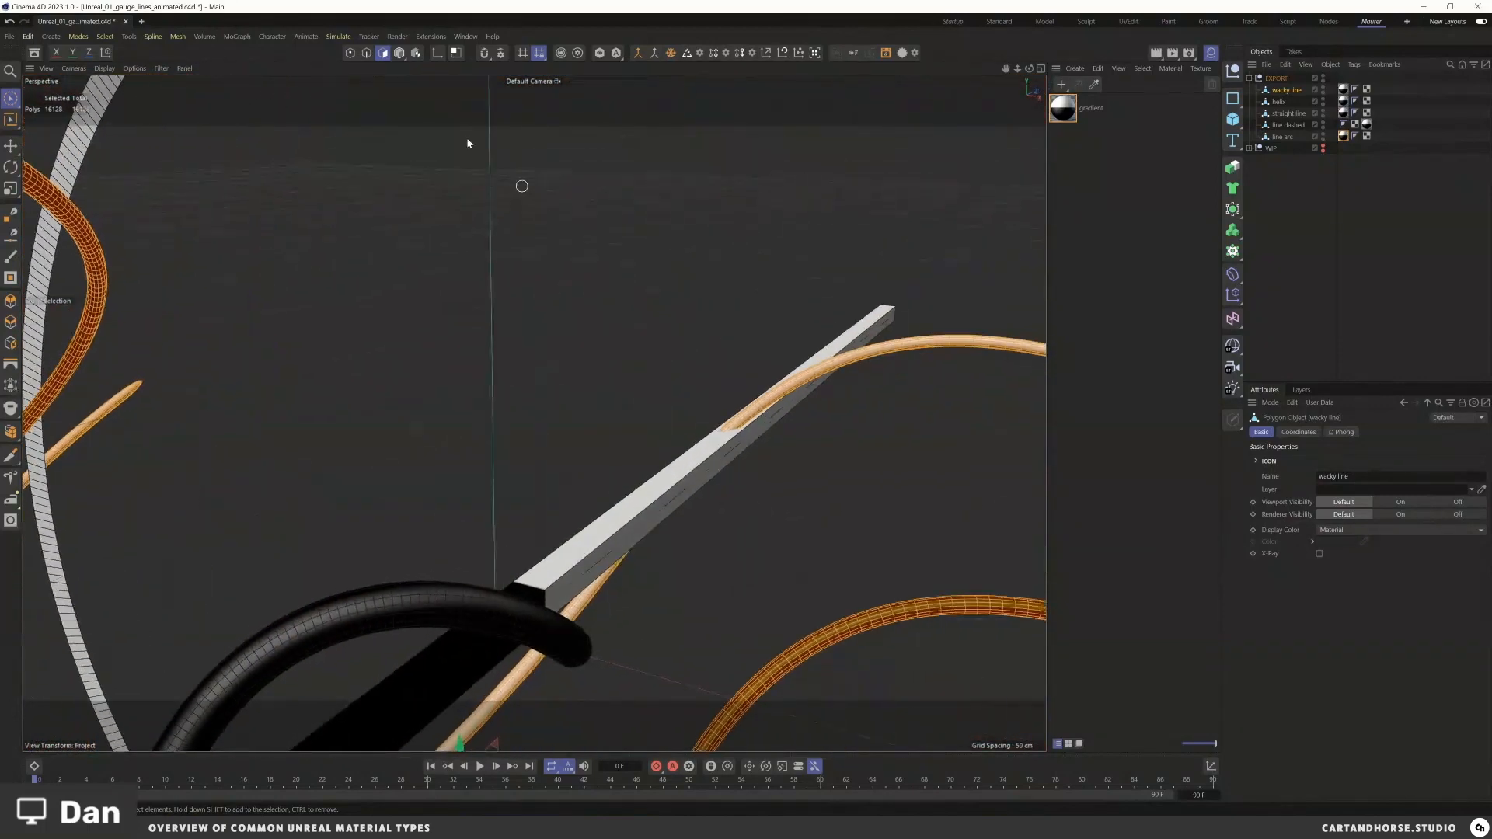
{"action": "left_click", "coordinate": [132, 69]}
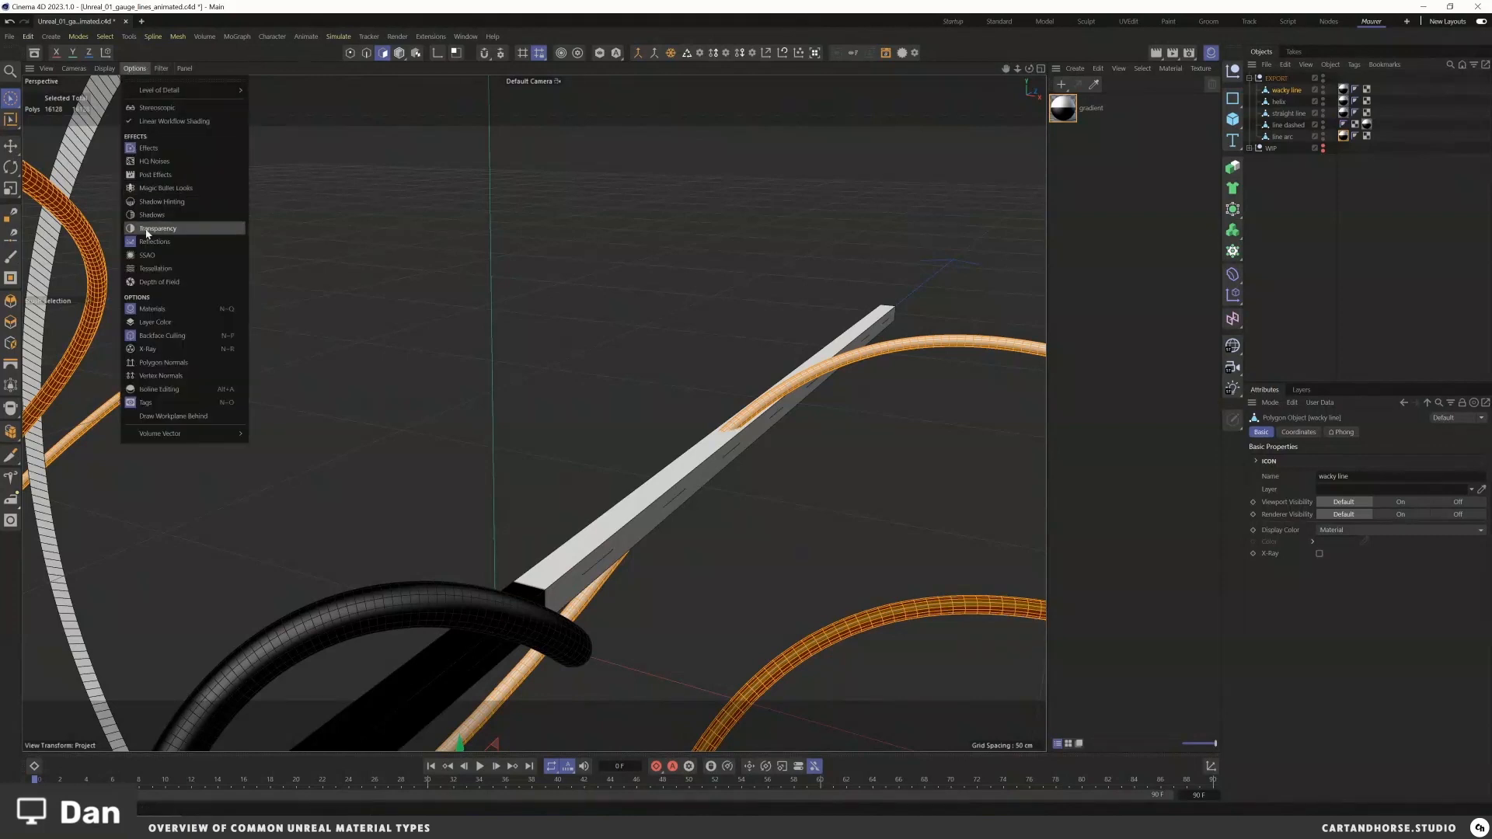
{"action": "left_click", "coordinate": [154, 333]}
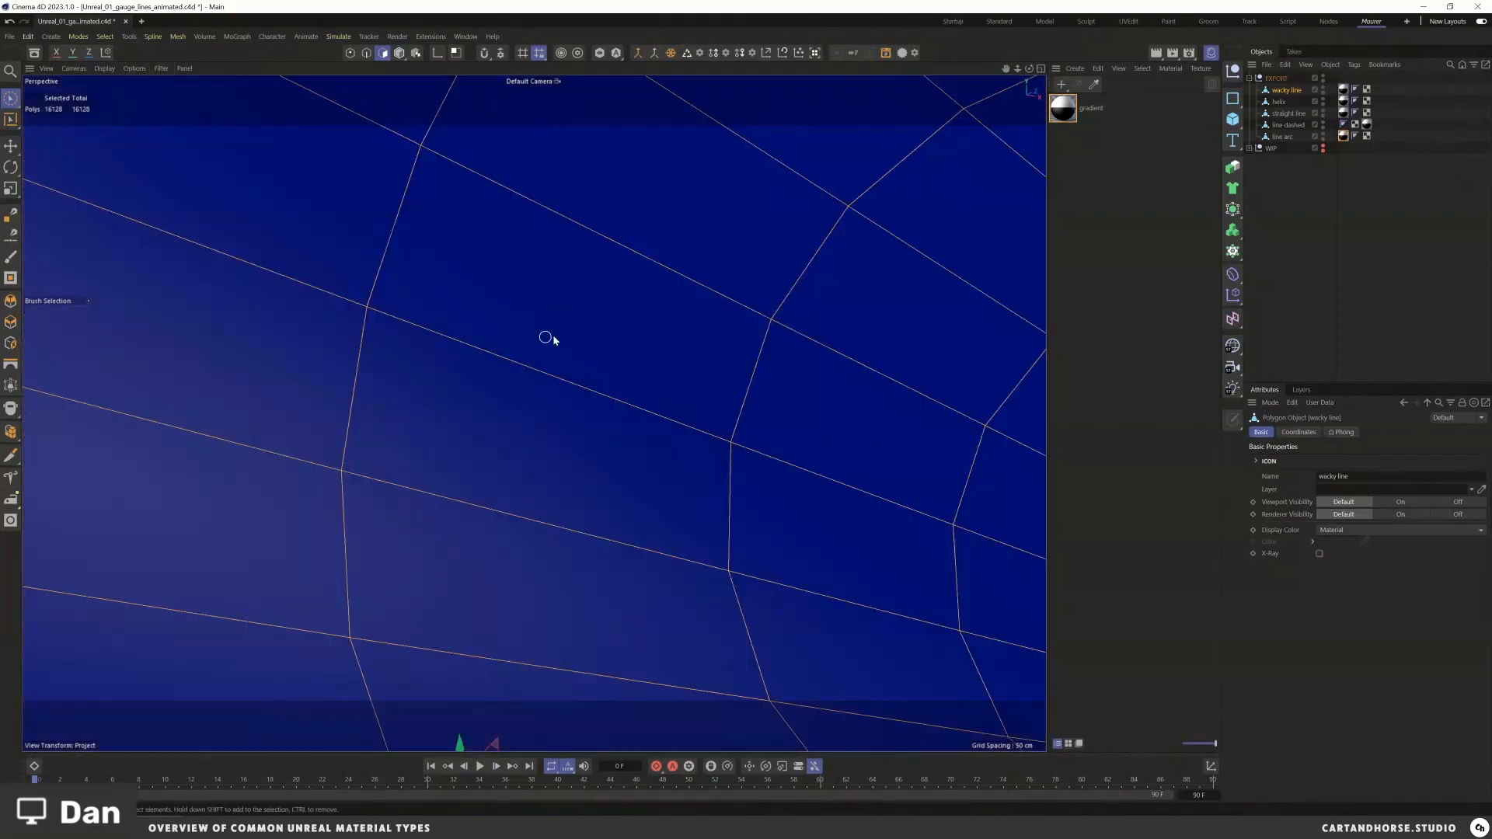
{"action": "mouse_move", "coordinate": [577, 361]}
{"action": "left_mouse_down", "text": "alt"}
{"action": "mouse_move", "coordinate": [663, 376]}
{"action": "mouse_move", "coordinate": [572, 373]}
{"action": "left_mouse_up", "text": "alt"}
{"action": "left_click_drag", "start_coordinate": [448, 412], "coordinate": [486, 404], "text": "alt"}
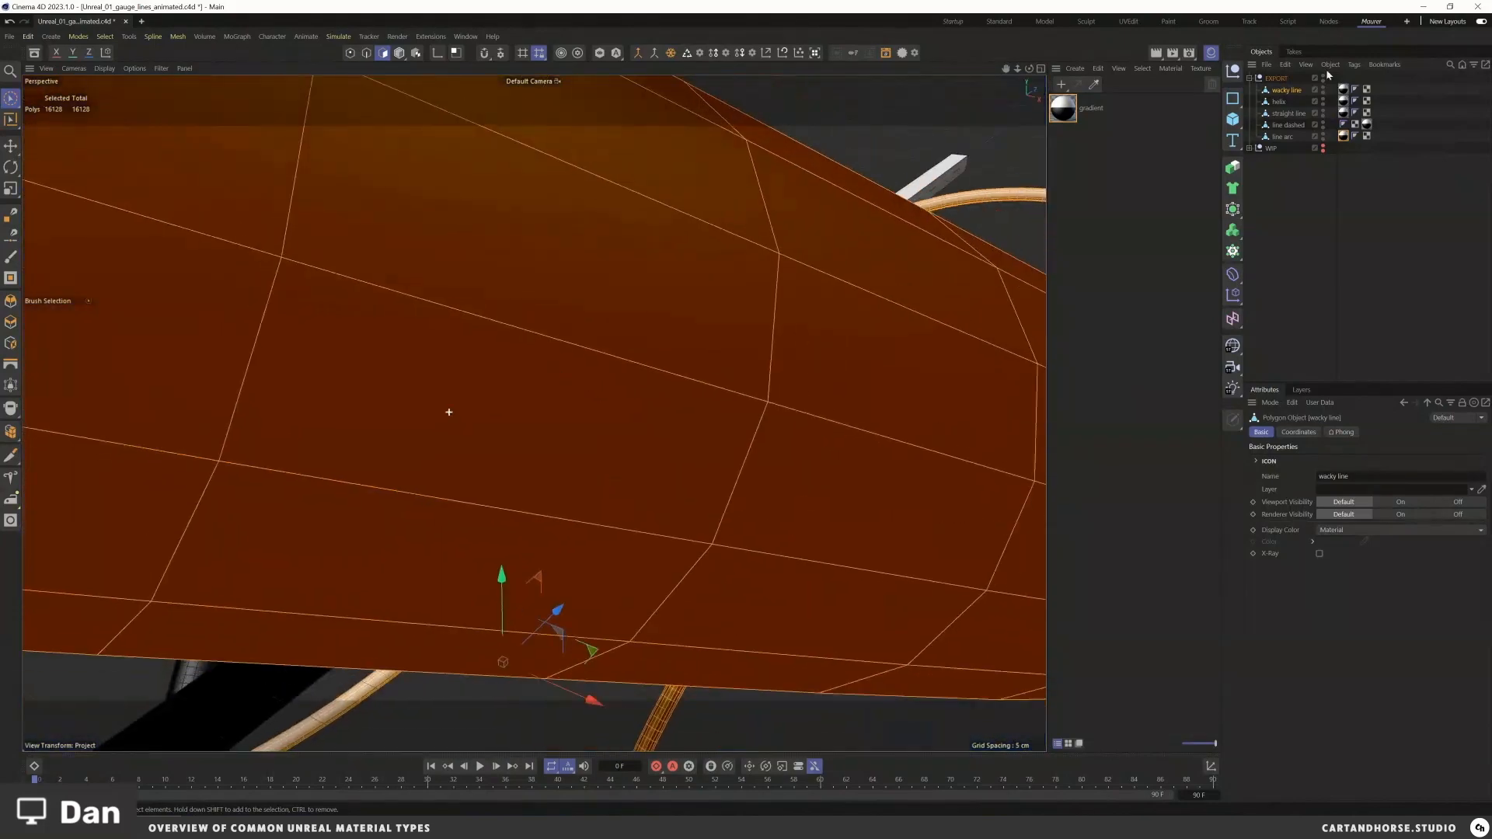
Step: Switch to Unreal, enable Two Sided on the M_masked material and apply the change
{"action": "left_click", "coordinate": [1424, 6]}
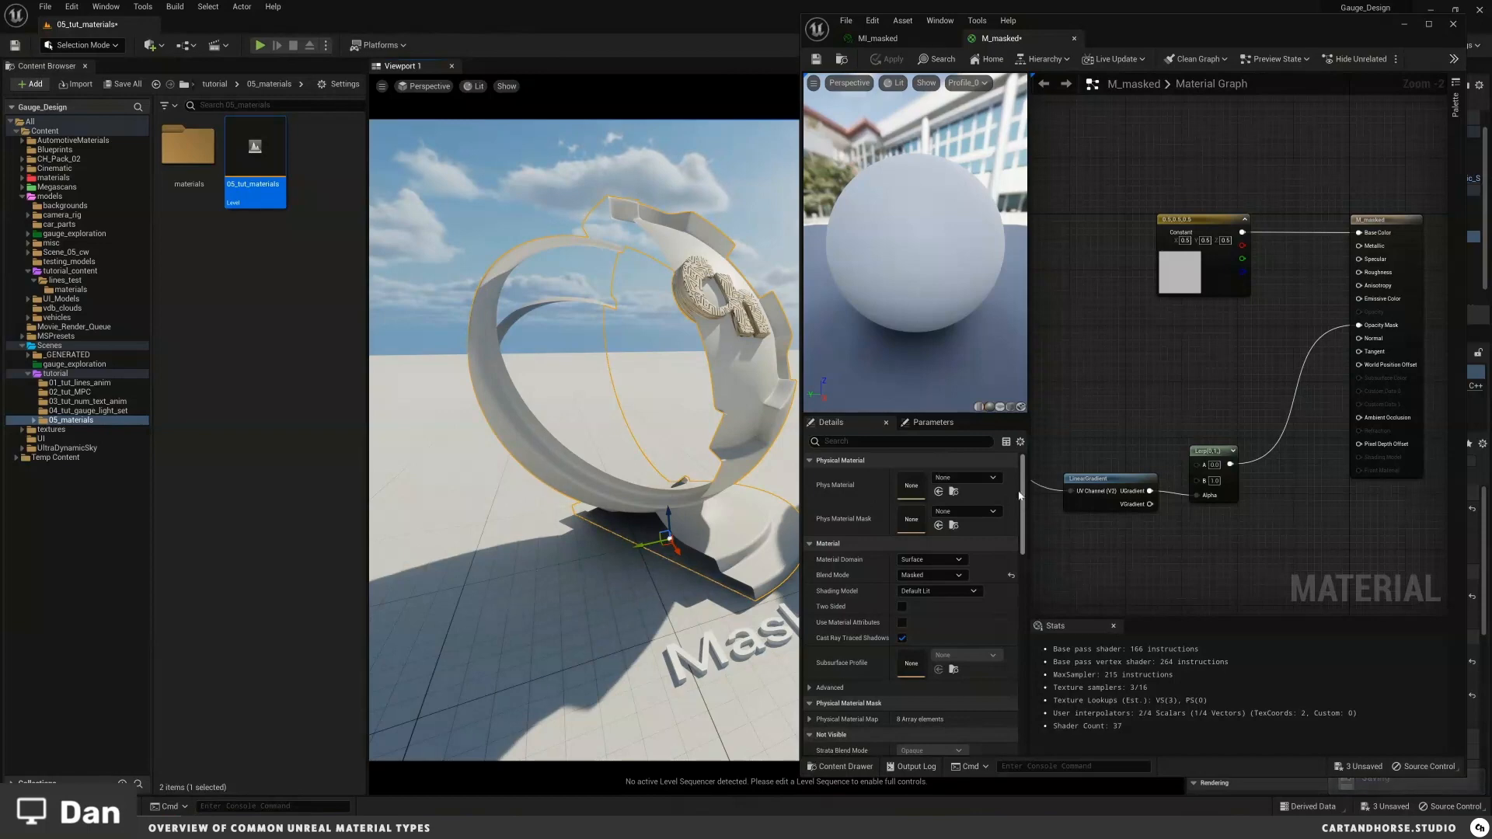
{"action": "scroll", "coordinate": [716, 466], "scroll_direction": "up", "scroll_amount": 4}
{"action": "middle_click_drag", "start_coordinate": [716, 466], "coordinate": [713, 487]}
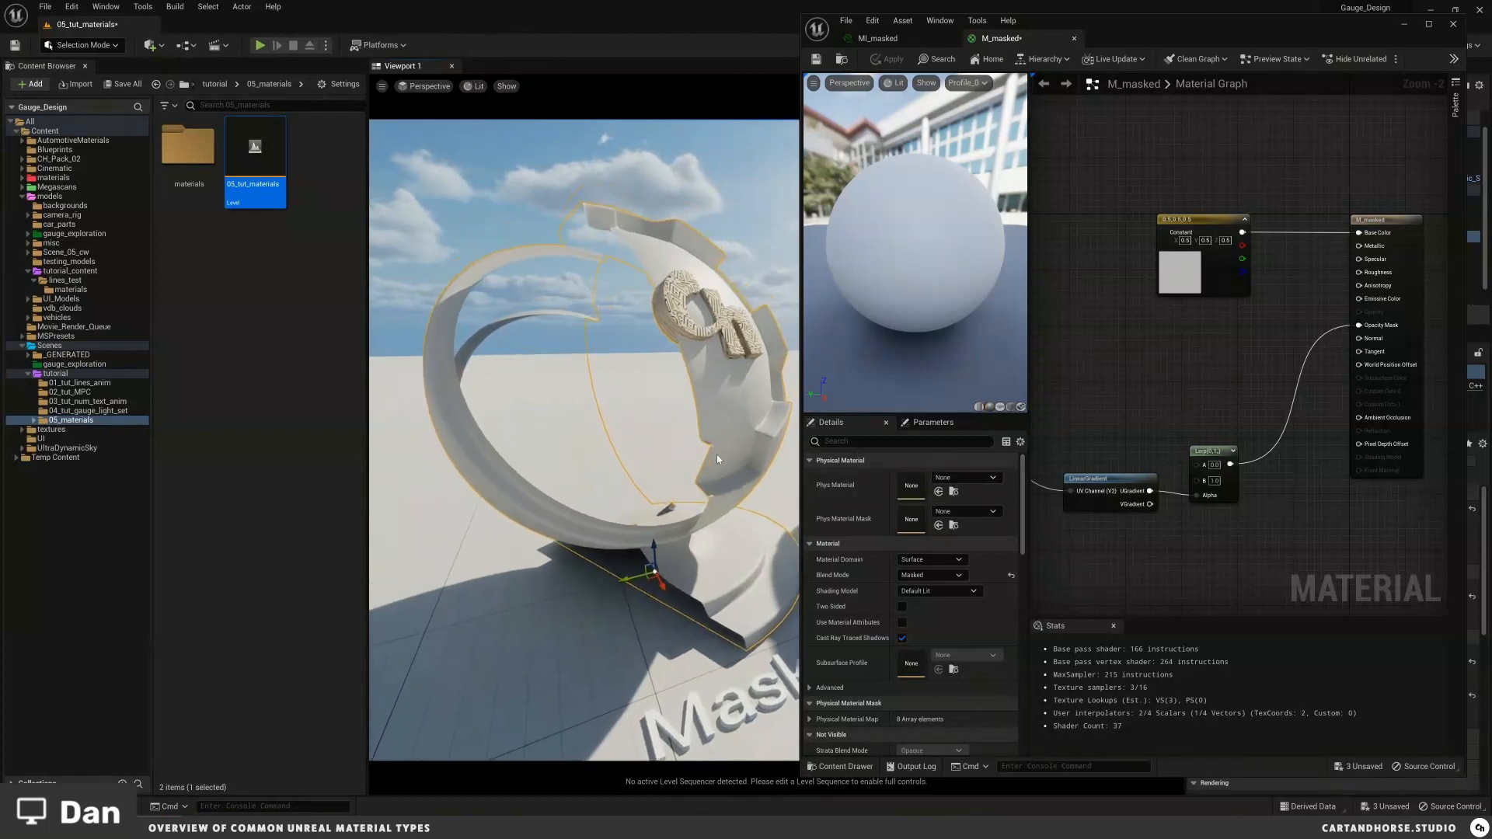
{"action": "mouse_move", "coordinate": [715, 467]}
{"action": "left_mouse_down"}
{"action": "mouse_move", "coordinate": [711, 455]}
{"action": "mouse_move", "coordinate": [716, 466]}
{"action": "left_mouse_up"}
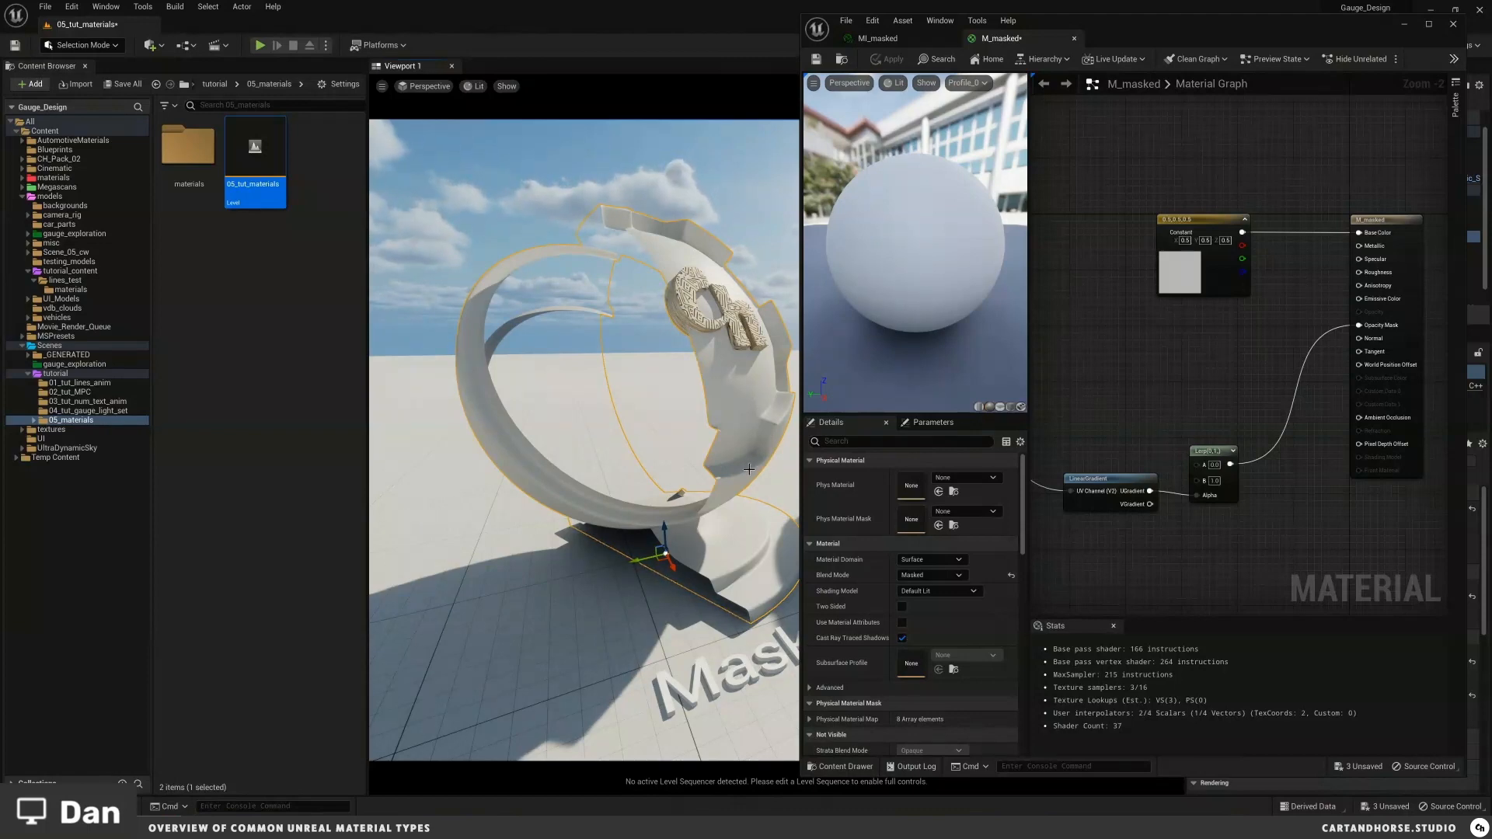
{"action": "scroll", "coordinate": [749, 466], "scroll_direction": "up", "scroll_amount": 3}
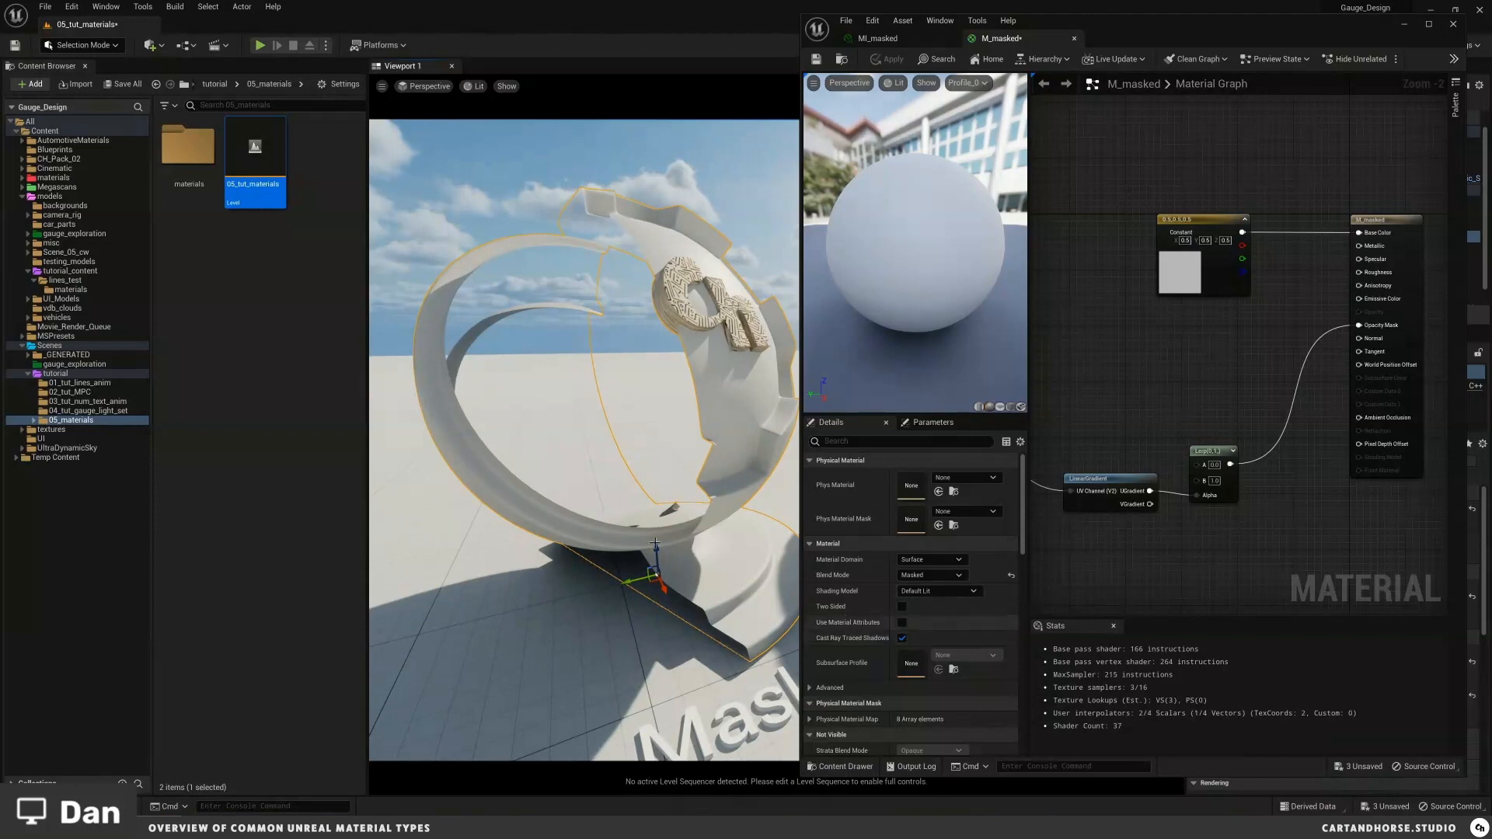
{"action": "right_click_drag", "start_coordinate": [586, 323], "coordinate": [583, 333]}
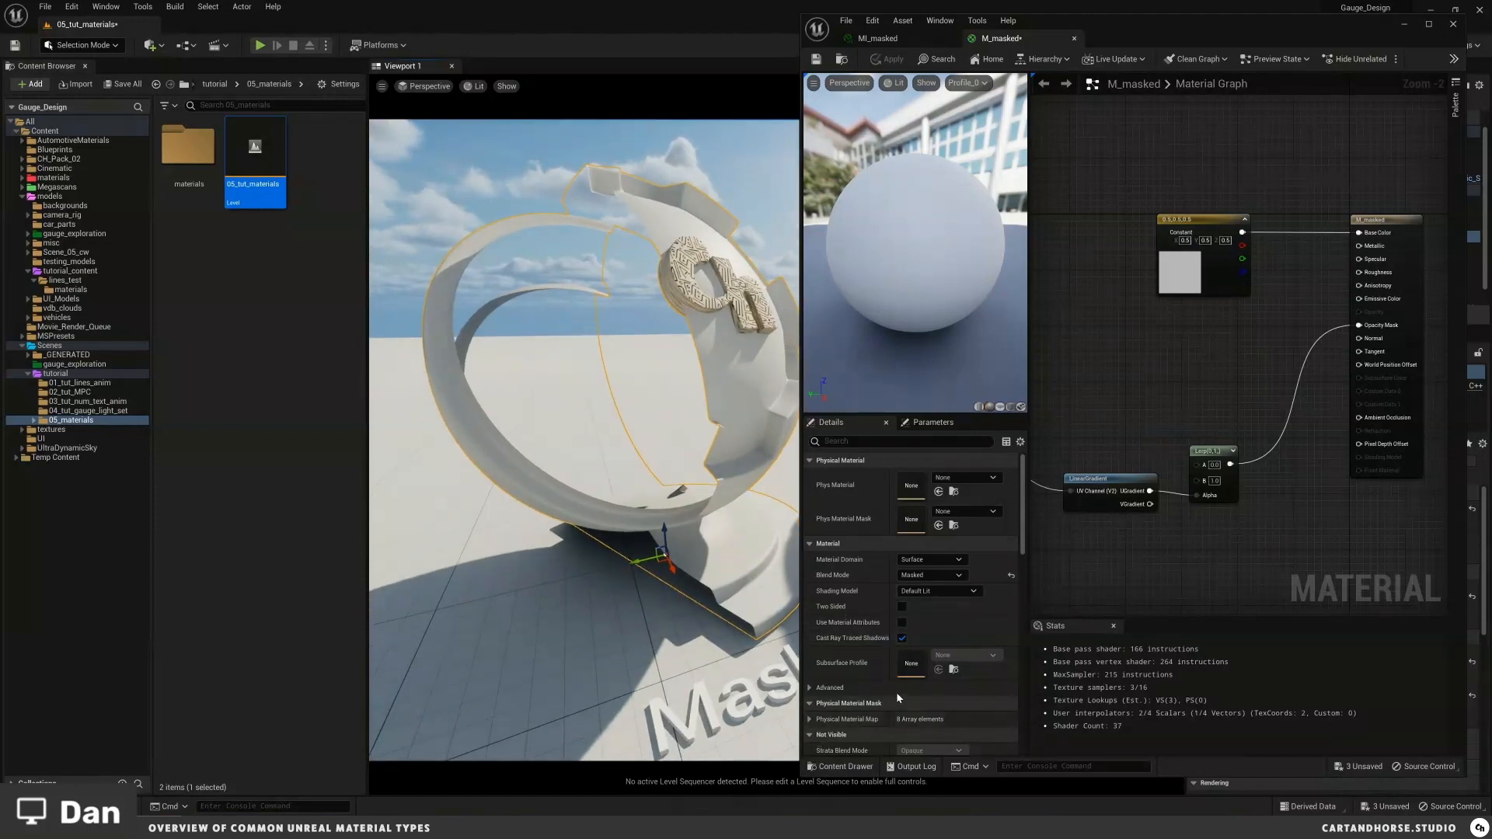
{"action": "left_click", "coordinate": [901, 607]}
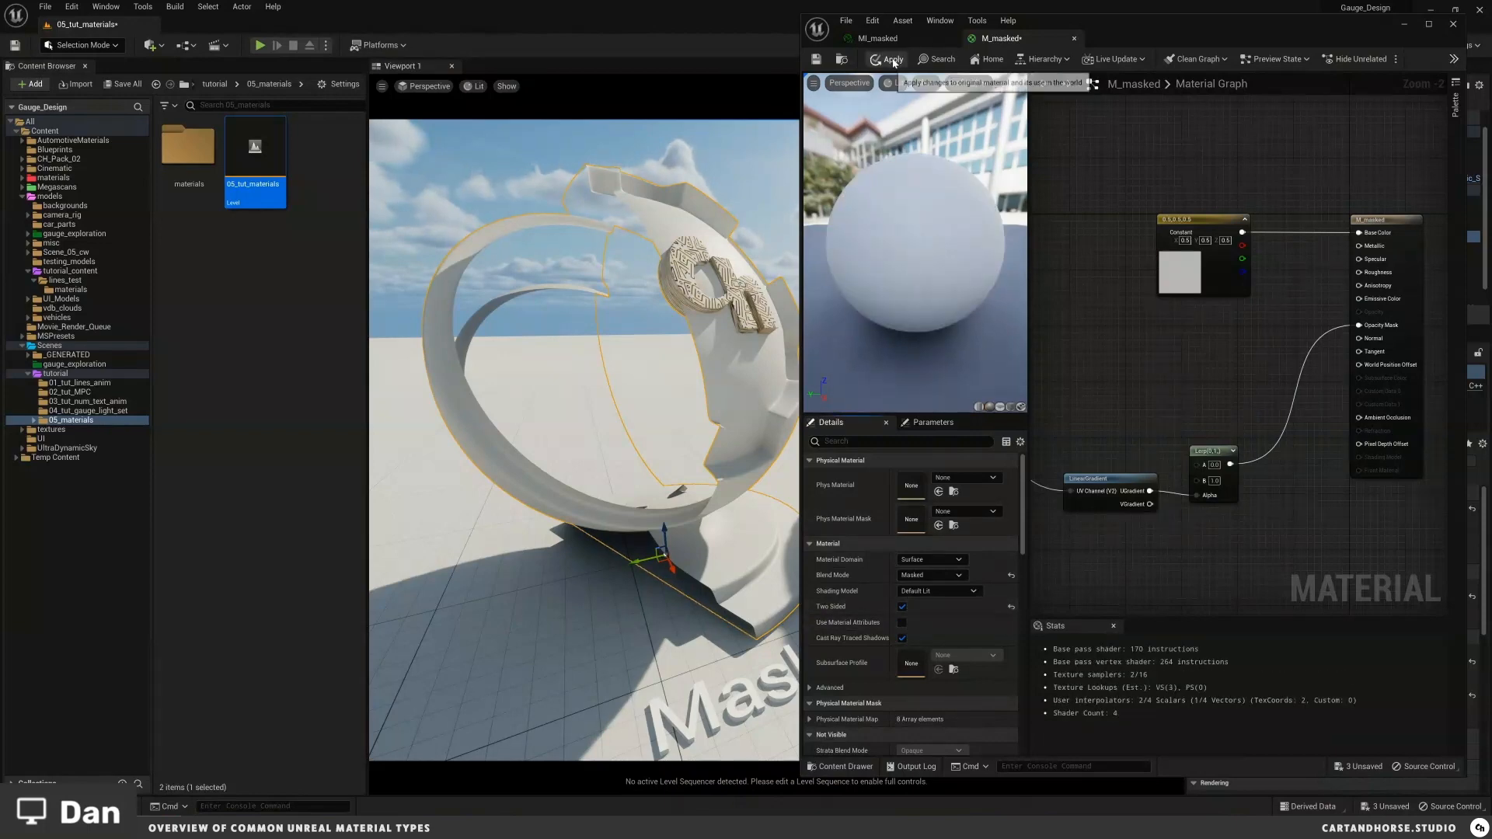
{"action": "left_click", "coordinate": [893, 61]}
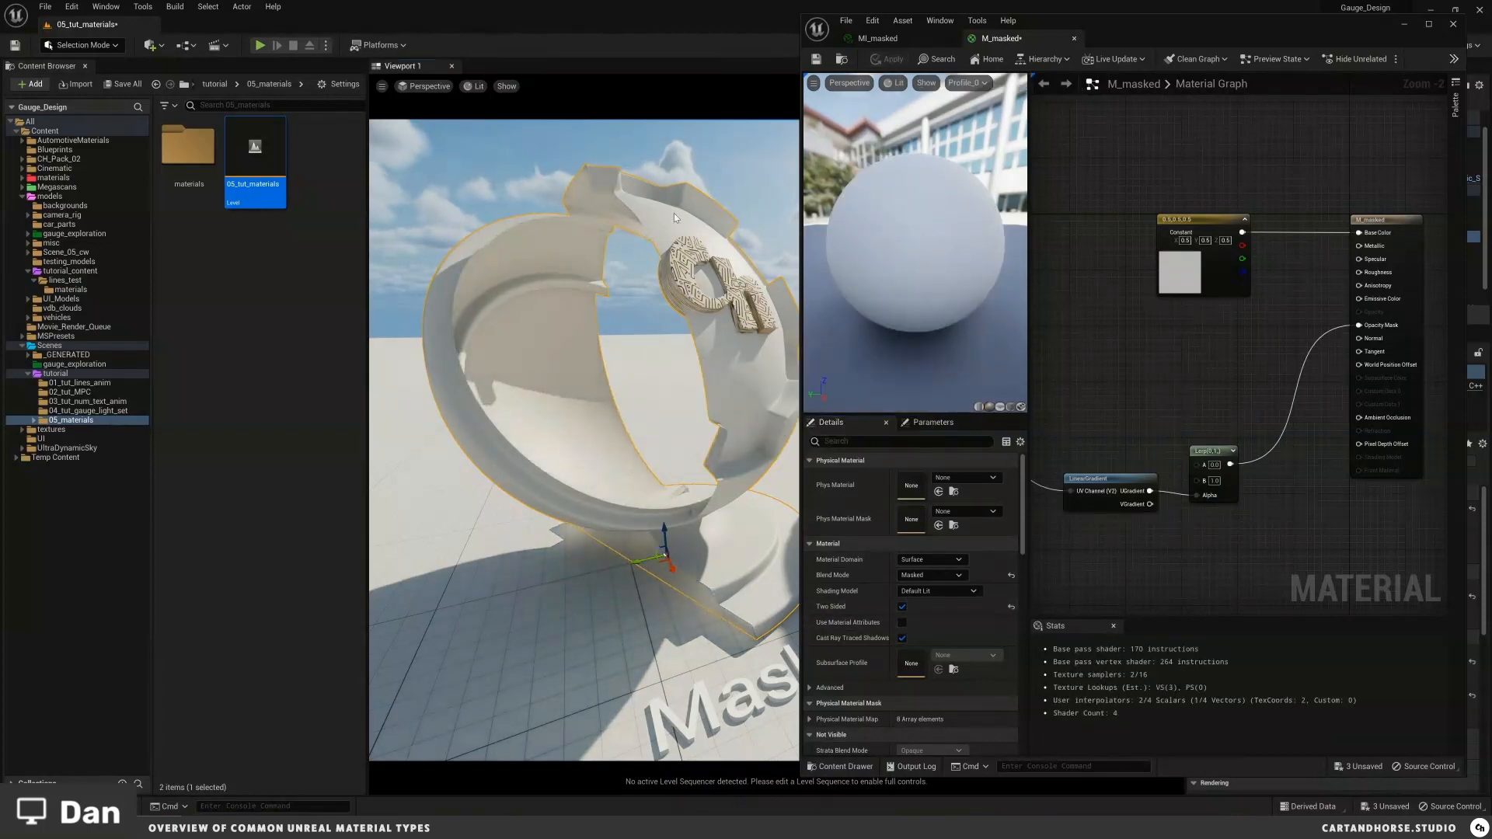
Step: Orbit around the masked shader ball to examine its two-sided faces and pan across the material graph
{"action": "right_click_drag", "start_coordinate": [616, 425], "coordinate": [616, 424]}
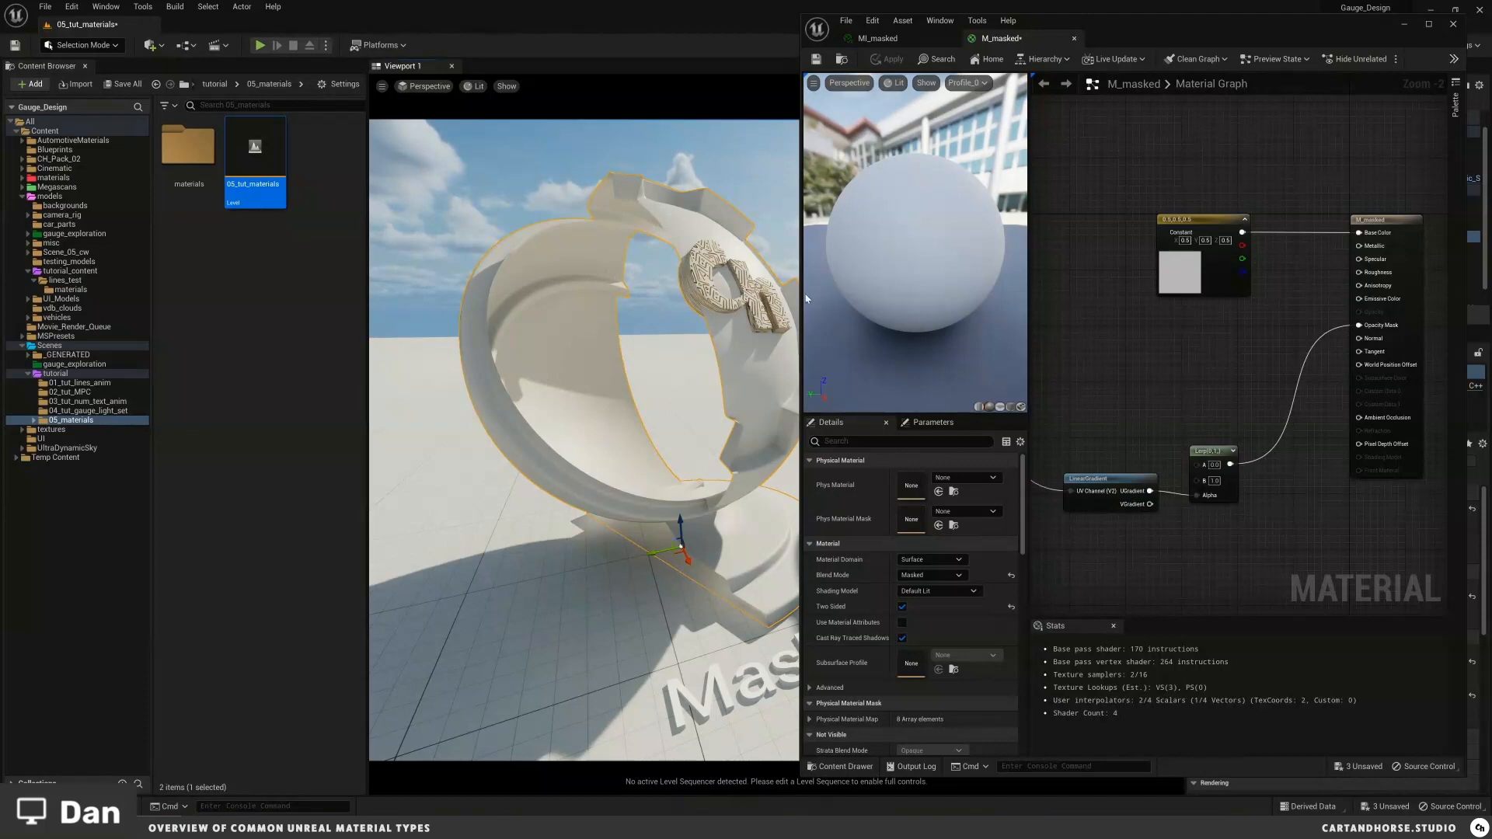
{"action": "left_click_drag", "start_coordinate": [802, 291], "coordinate": [868, 292]}
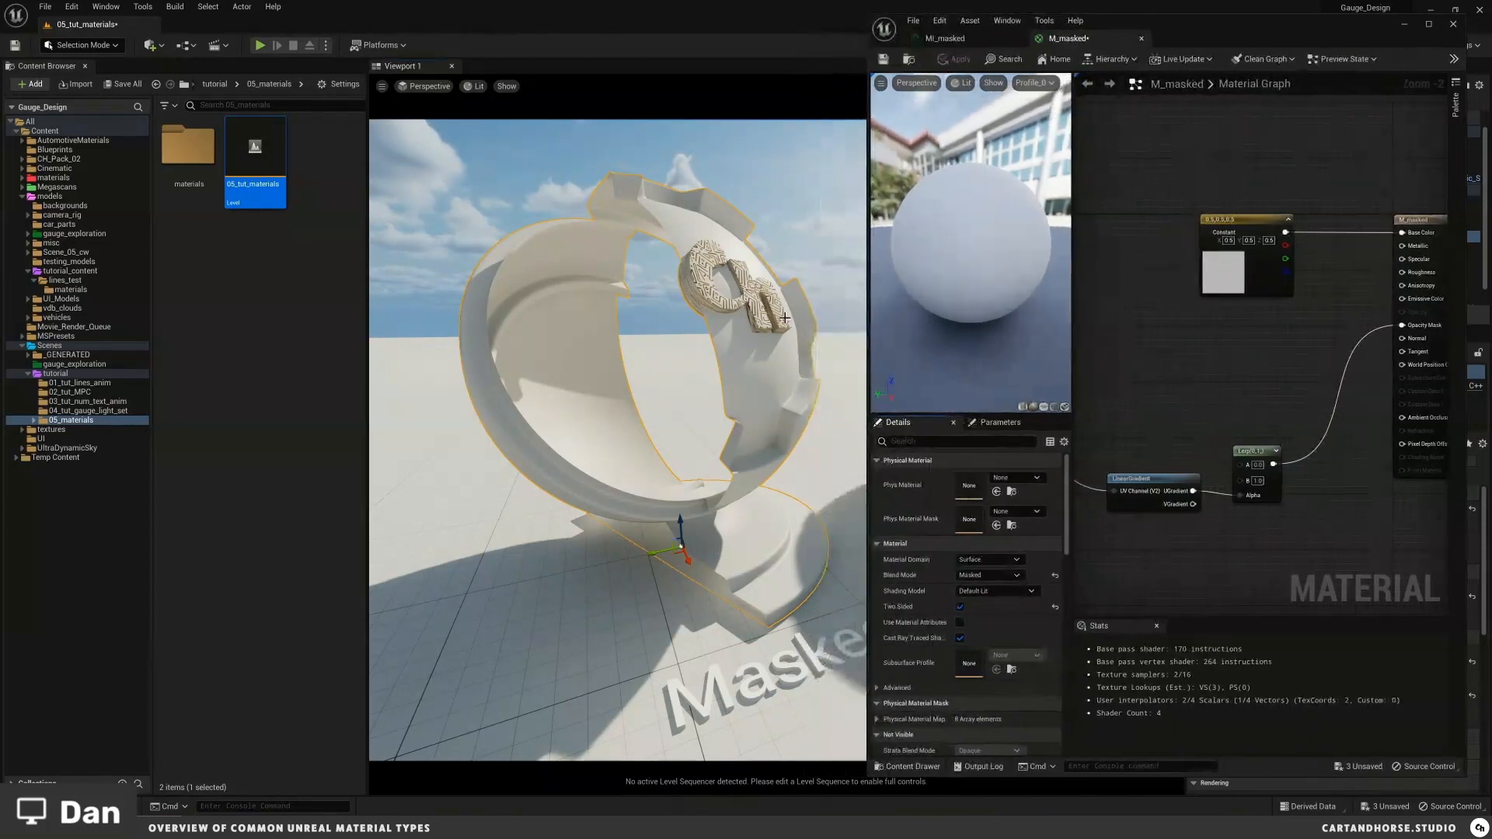
{"action": "left_click_drag", "start_coordinate": [709, 371], "coordinate": [646, 310]}
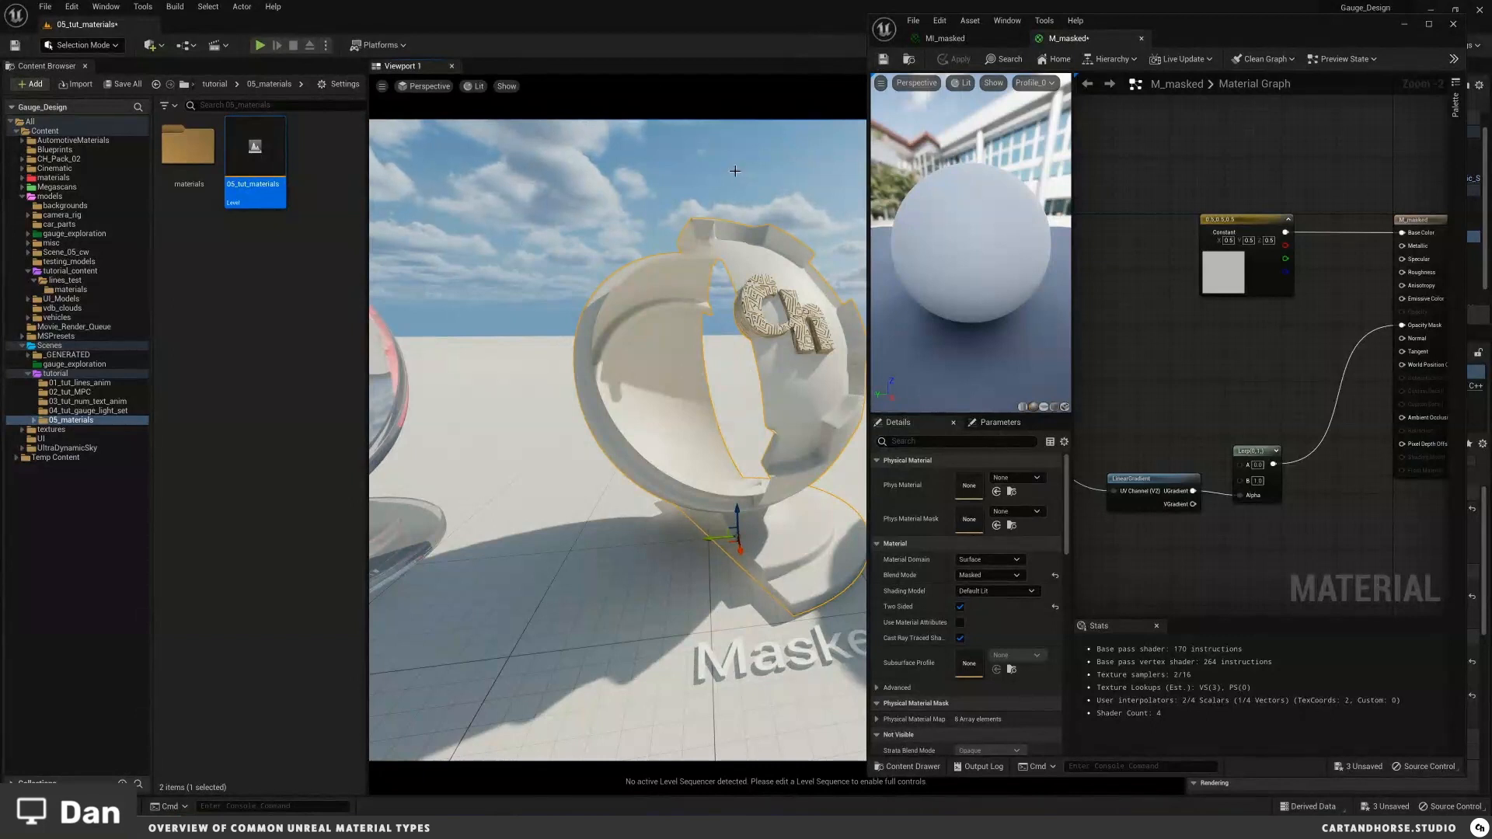
{"action": "key", "text": "w"}
{"action": "right_click_drag", "start_coordinate": [732, 292], "coordinate": [760, 292]}
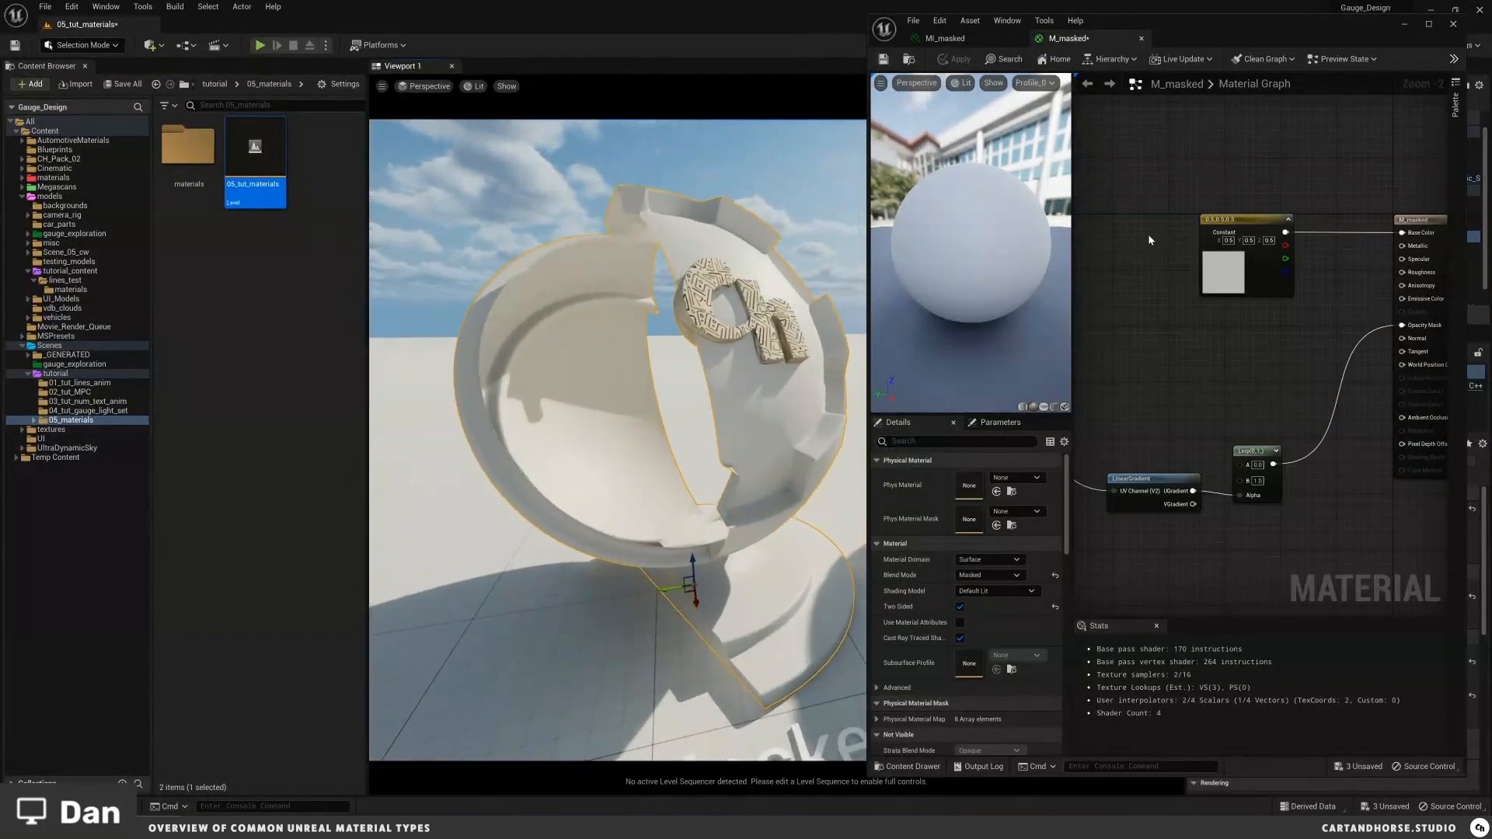
{"action": "right_click_drag", "start_coordinate": [1131, 306], "coordinate": [1286, 310]}
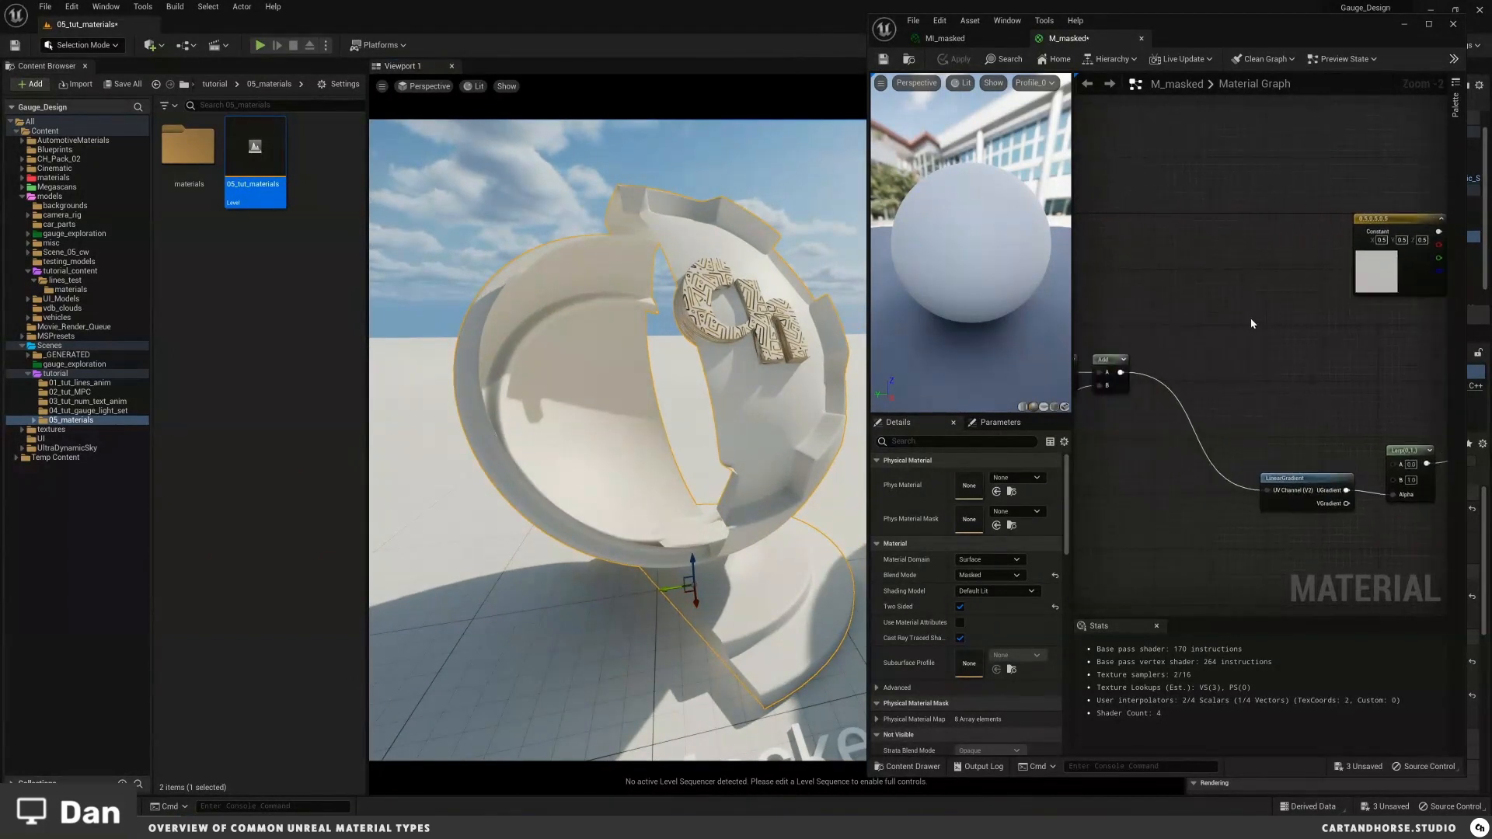
{"action": "right_click_drag", "start_coordinate": [1130, 291], "coordinate": [1350, 306]}
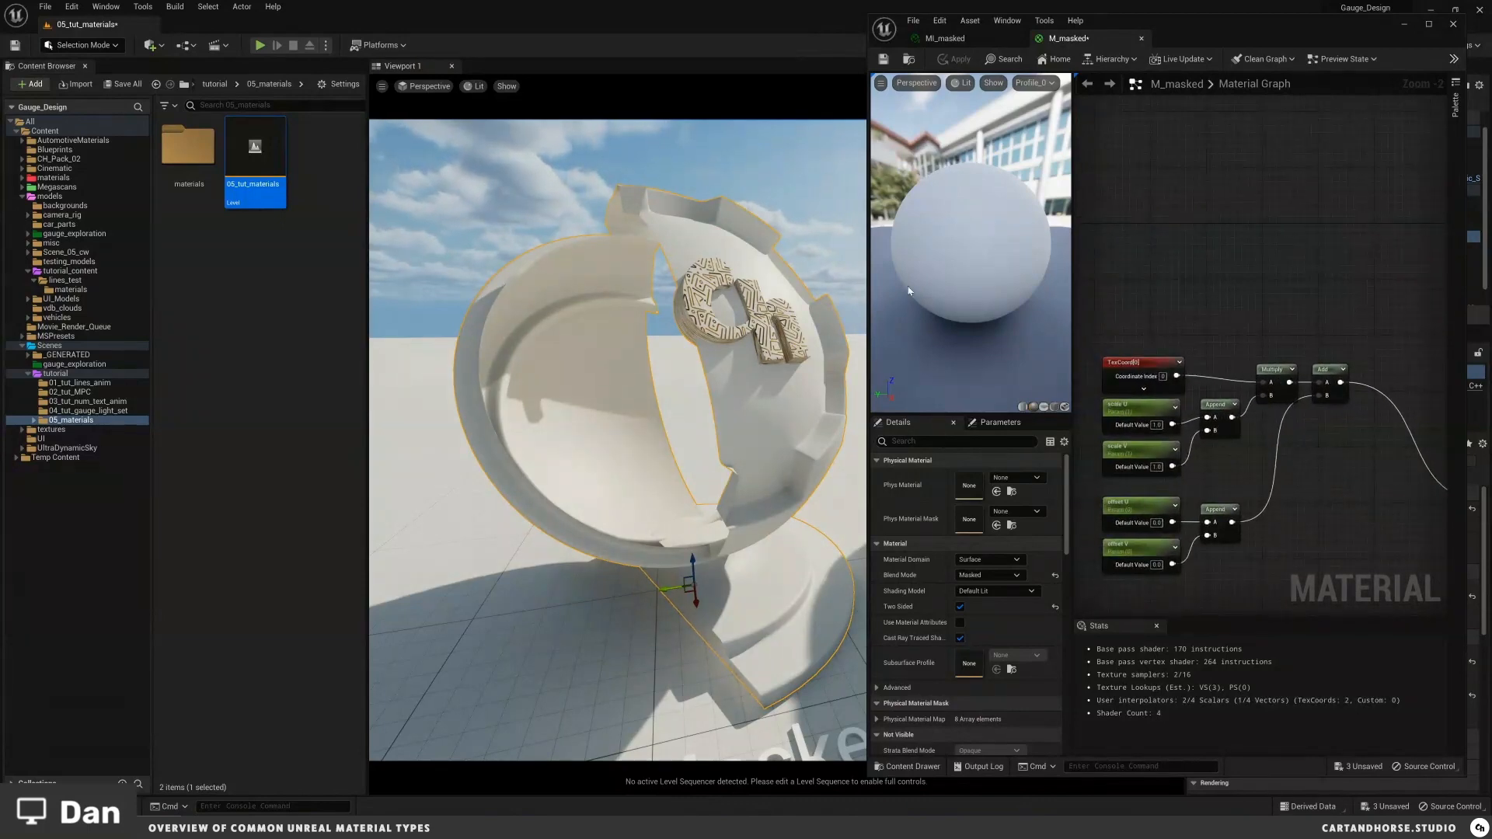
{"action": "key", "text": "w"}
{"action": "right_click_drag", "start_coordinate": [710, 338], "coordinate": [713, 346]}
{"action": "key", "text": "s"}
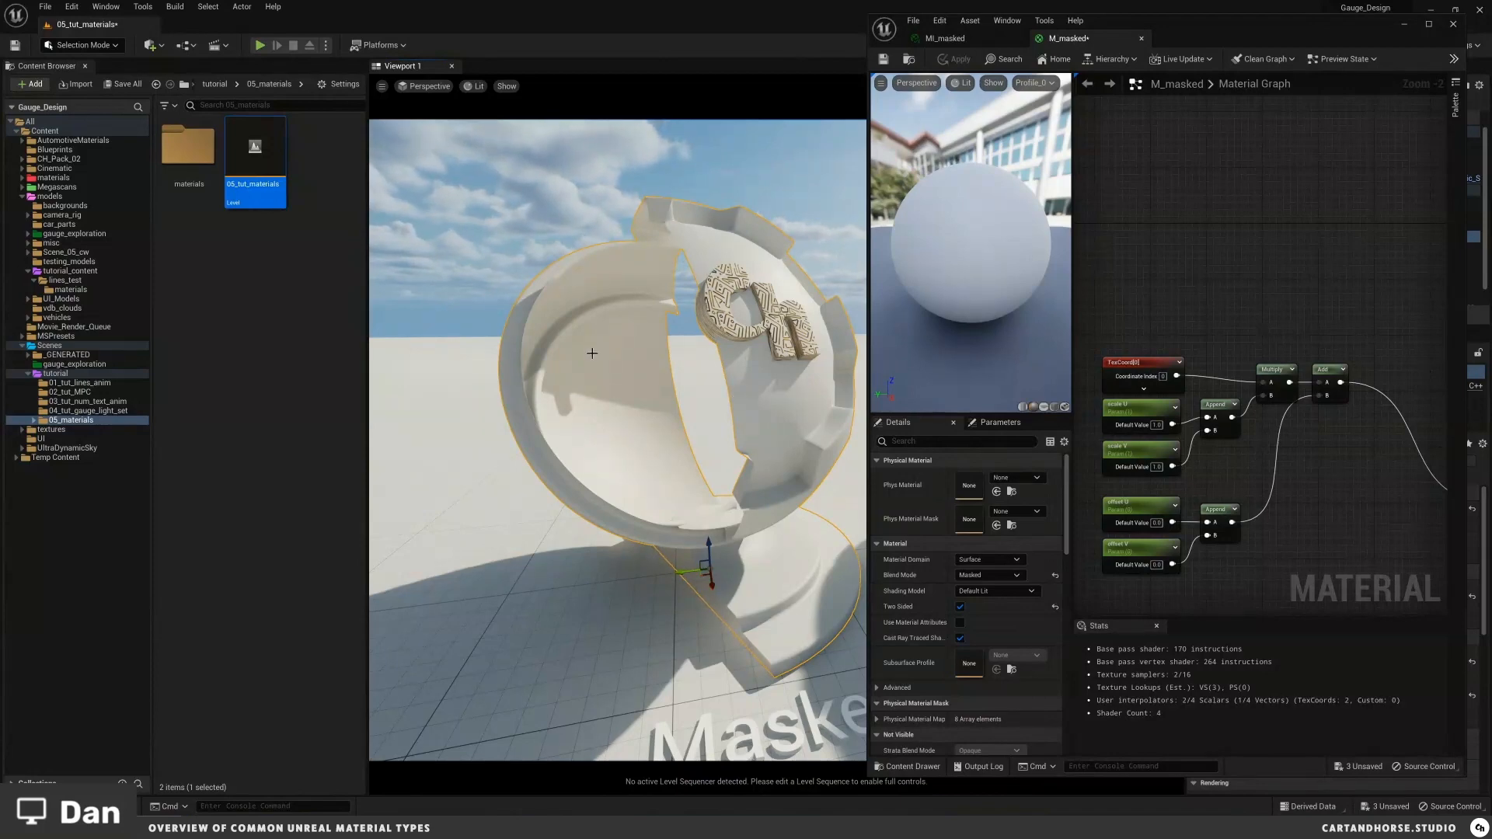
{"action": "scroll", "coordinate": [682, 271], "scroll_direction": "up", "scroll_amount": 2}
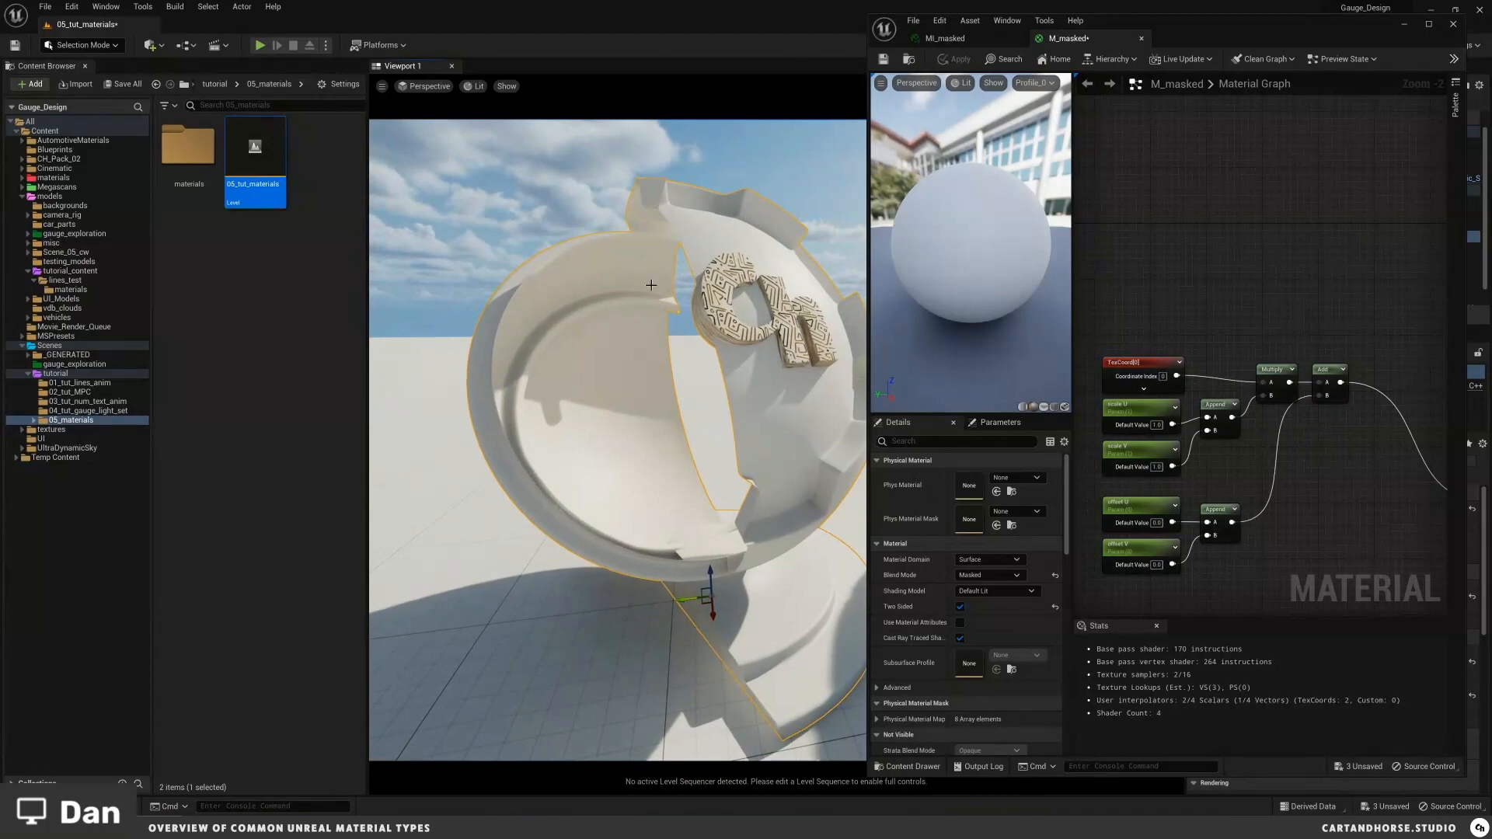
{"action": "mouse_move", "coordinate": [738, 373]}
{"action": "left_mouse_down", "text": "alt"}
{"action": "mouse_move", "coordinate": [800, 369]}
{"action": "mouse_move", "coordinate": [739, 373]}
{"action": "left_mouse_up", "text": "alt"}
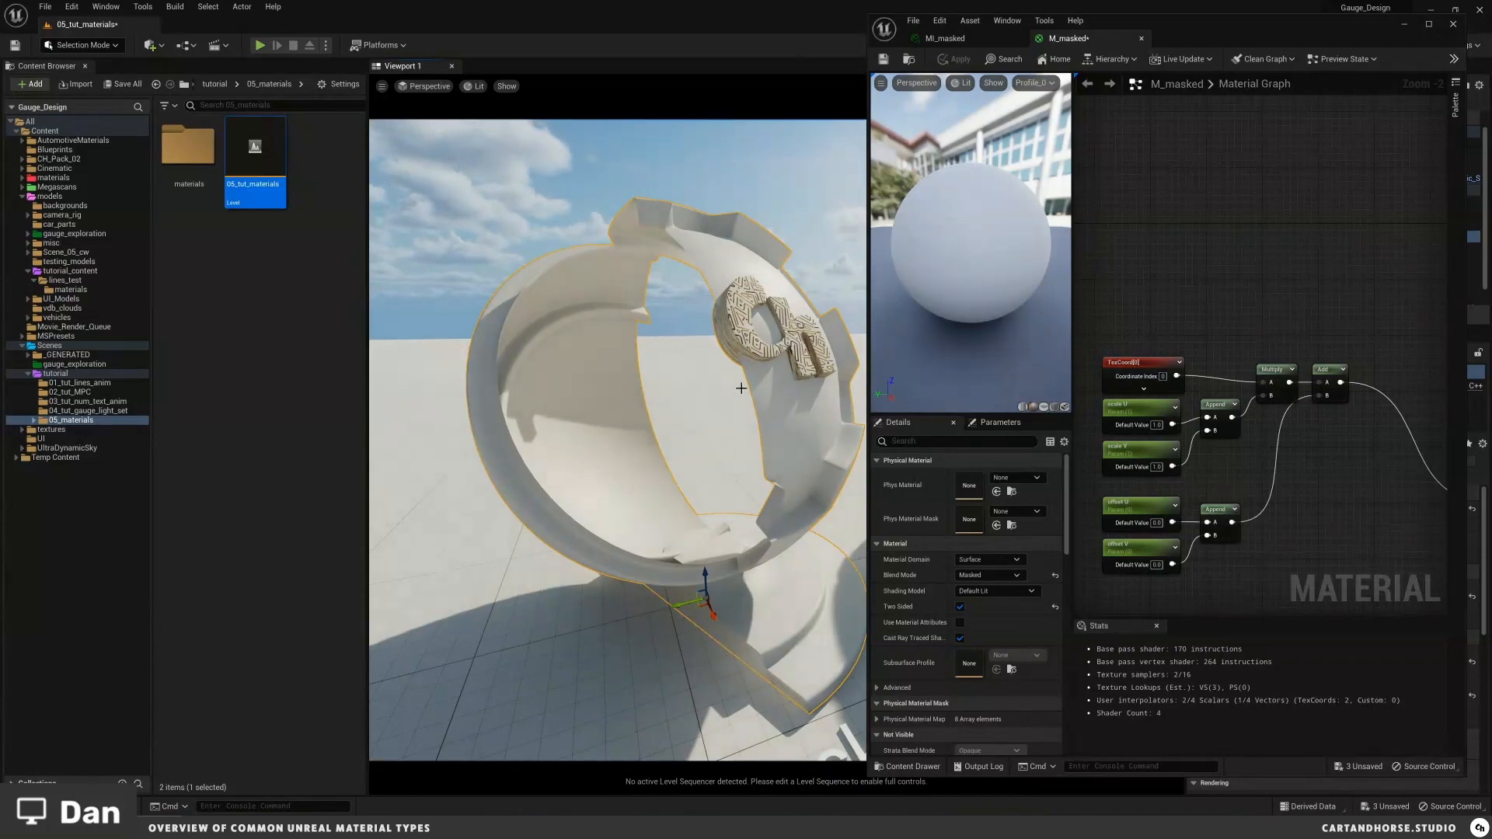
{"action": "left_click_drag", "start_coordinate": [740, 388], "coordinate": [785, 406], "text": "alt"}
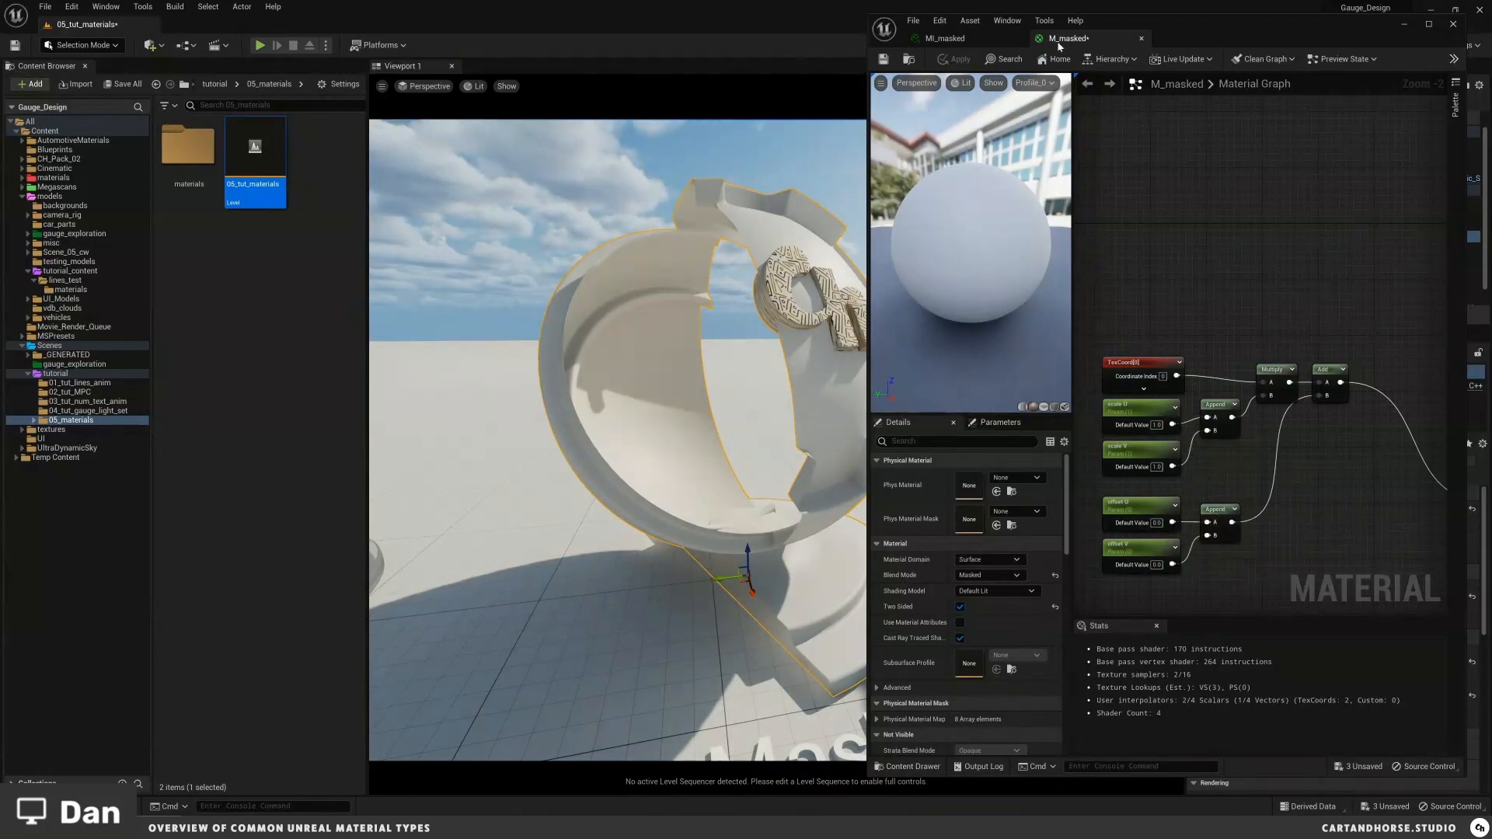
Step: Open the MI_masked instance and view the shader ball in Wireframe mode before returning to Lit
{"action": "left_click", "coordinate": [945, 39]}
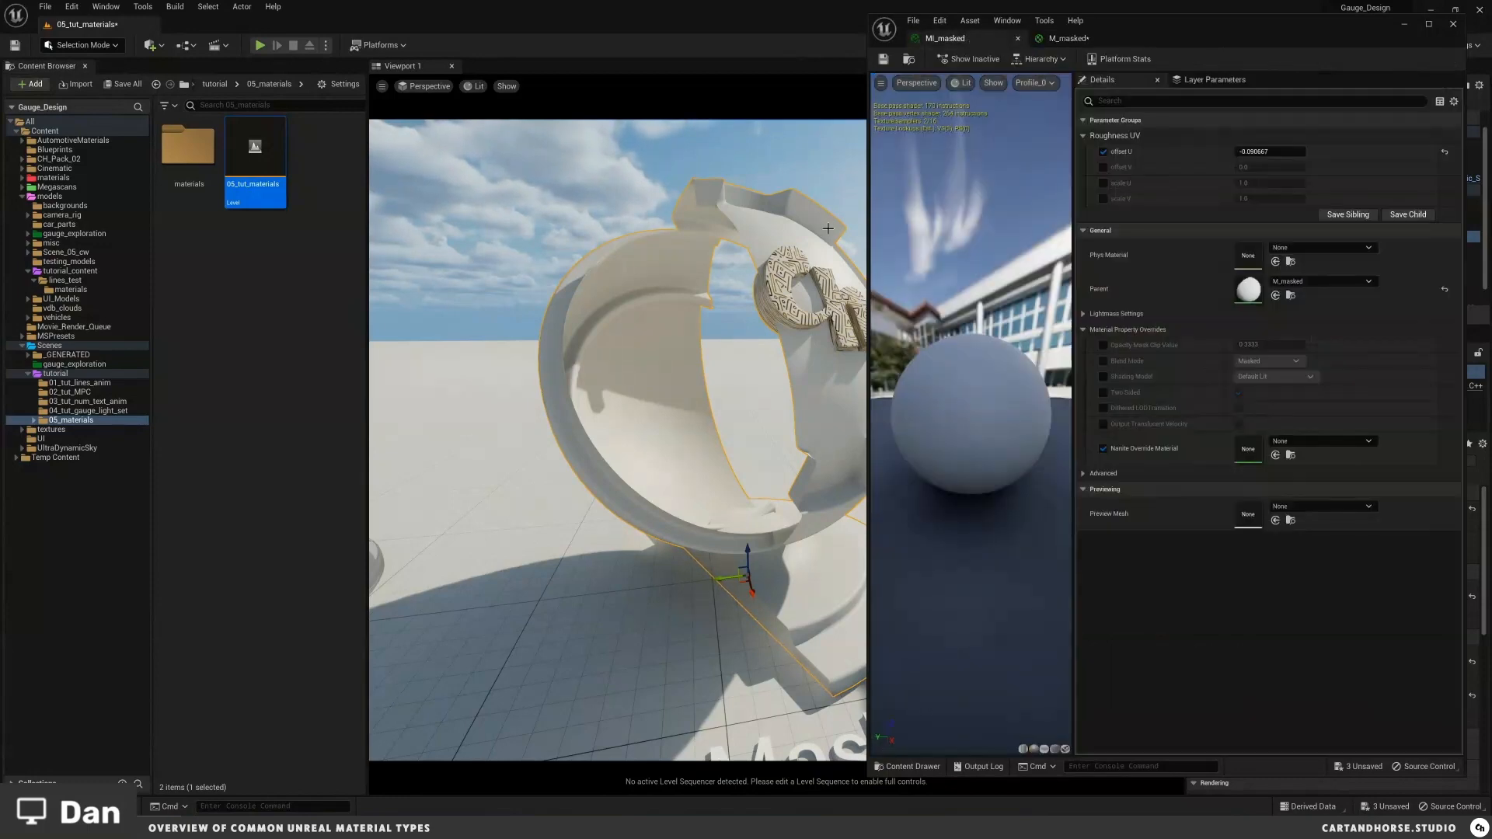
{"action": "right_click_drag", "start_coordinate": [743, 324], "coordinate": [767, 326]}
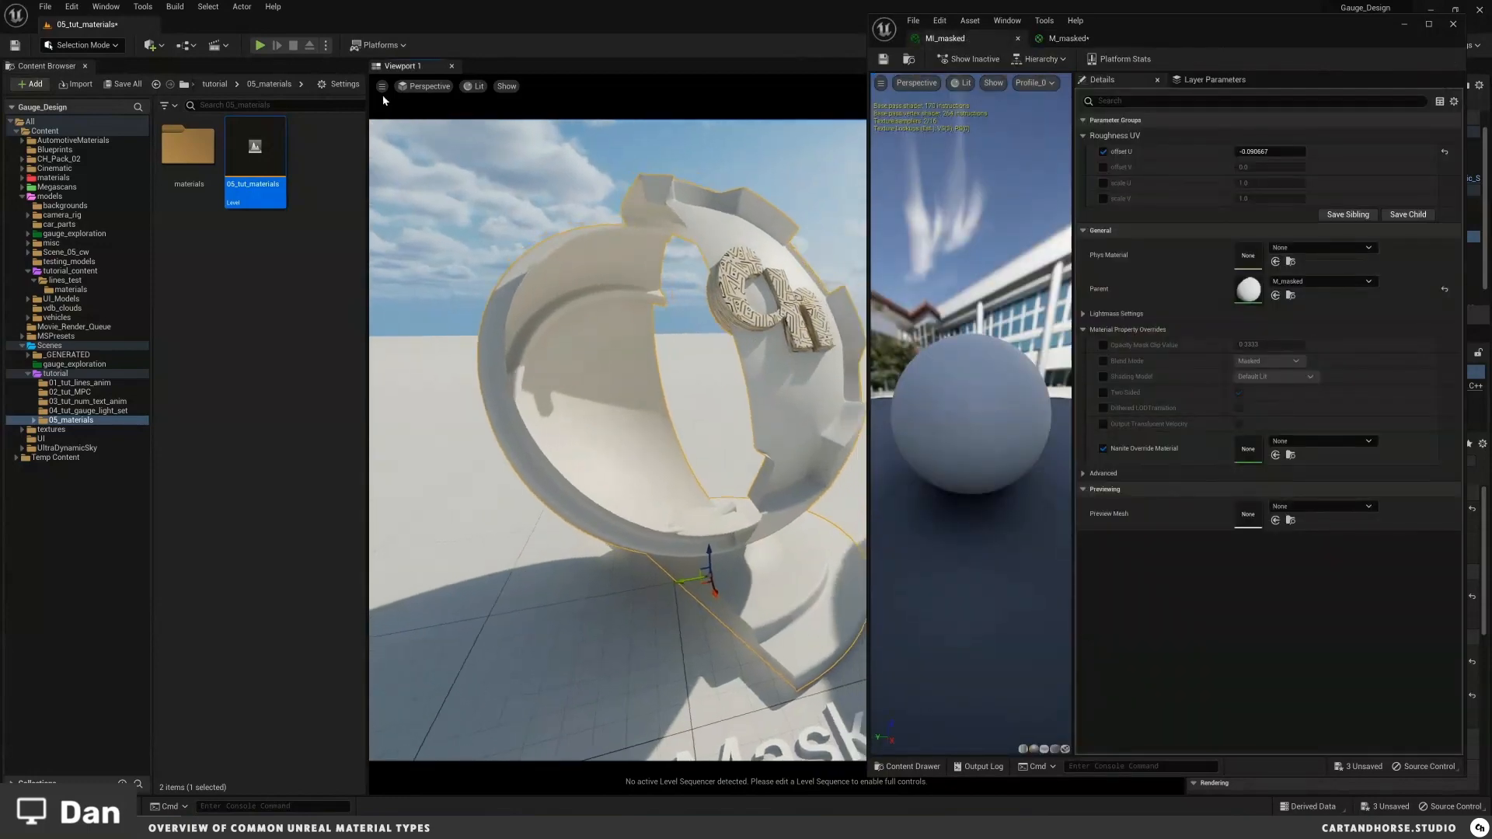
{"action": "left_click", "coordinate": [474, 87]}
{"action": "mouse_move", "coordinate": [535, 311]}
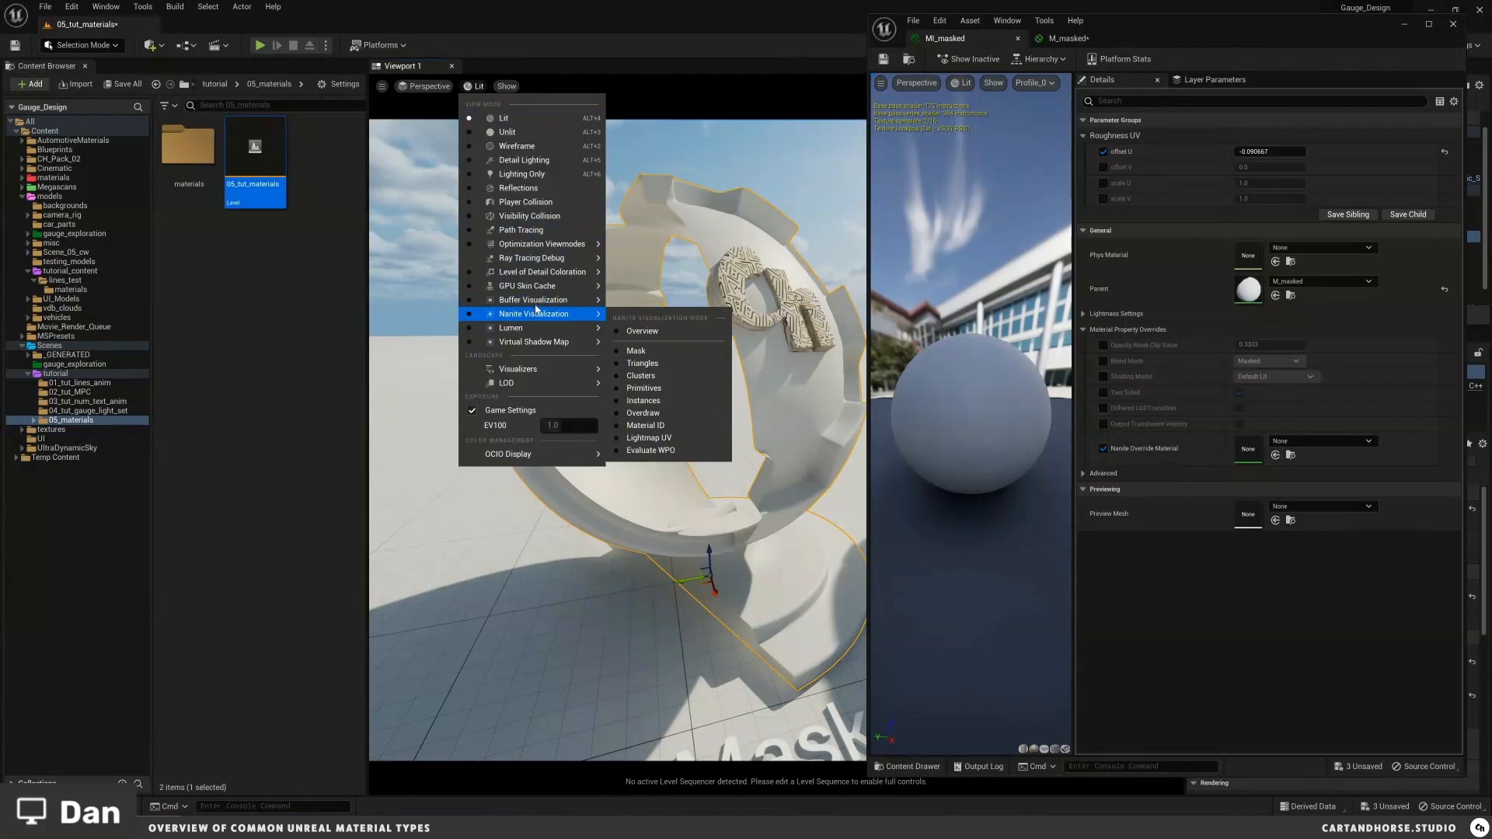
{"action": "left_click", "coordinate": [516, 147]}
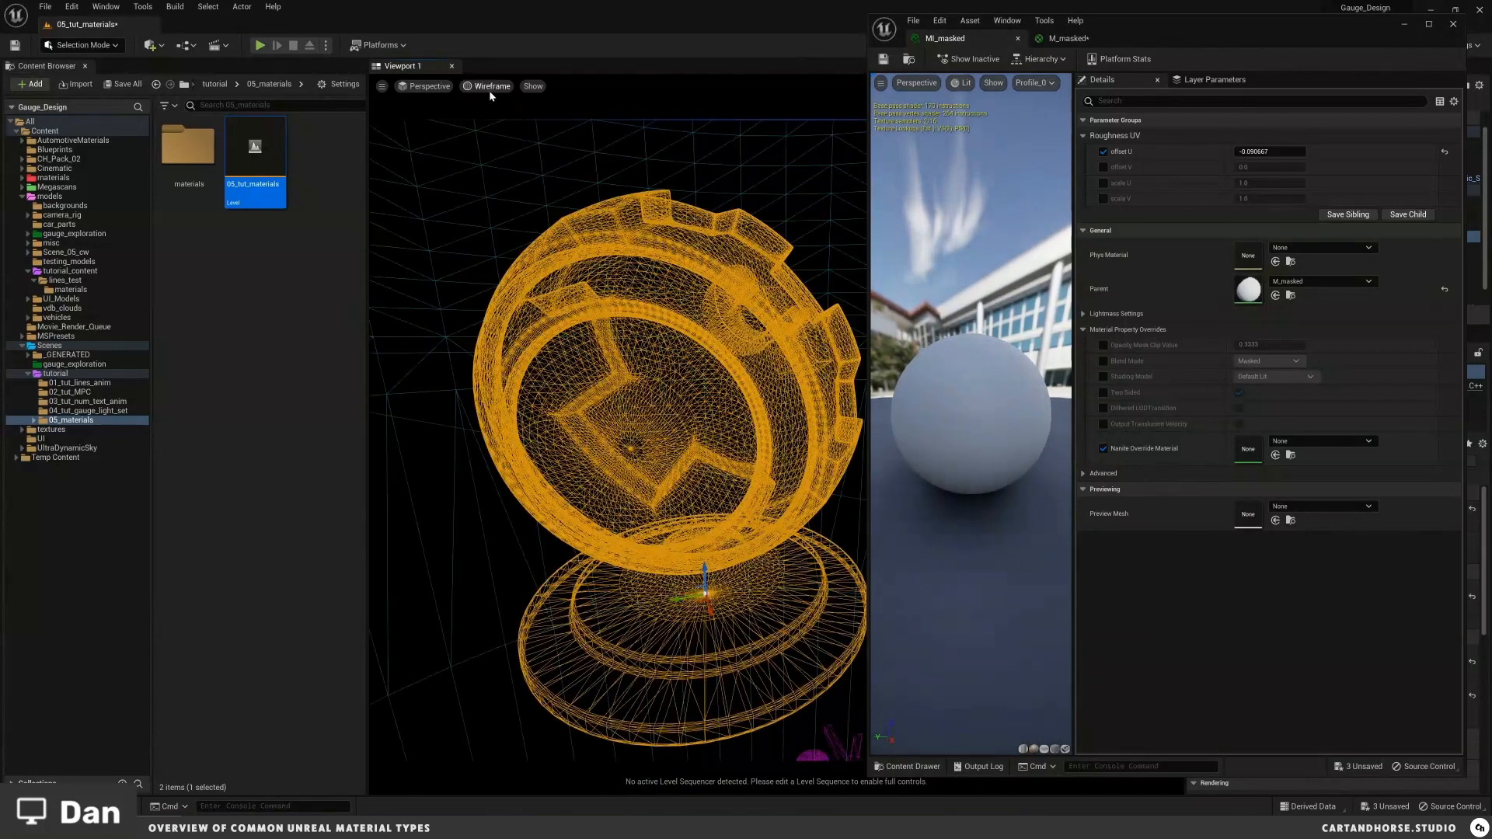
{"action": "left_click_drag", "start_coordinate": [699, 379], "coordinate": [698, 377], "text": "alt"}
{"action": "mouse_move", "coordinate": [605, 361]}
{"action": "left_mouse_down", "text": "alt"}
{"action": "mouse_move", "coordinate": [648, 377]}
{"action": "mouse_move", "coordinate": [630, 355]}
{"action": "left_mouse_up", "text": "alt"}
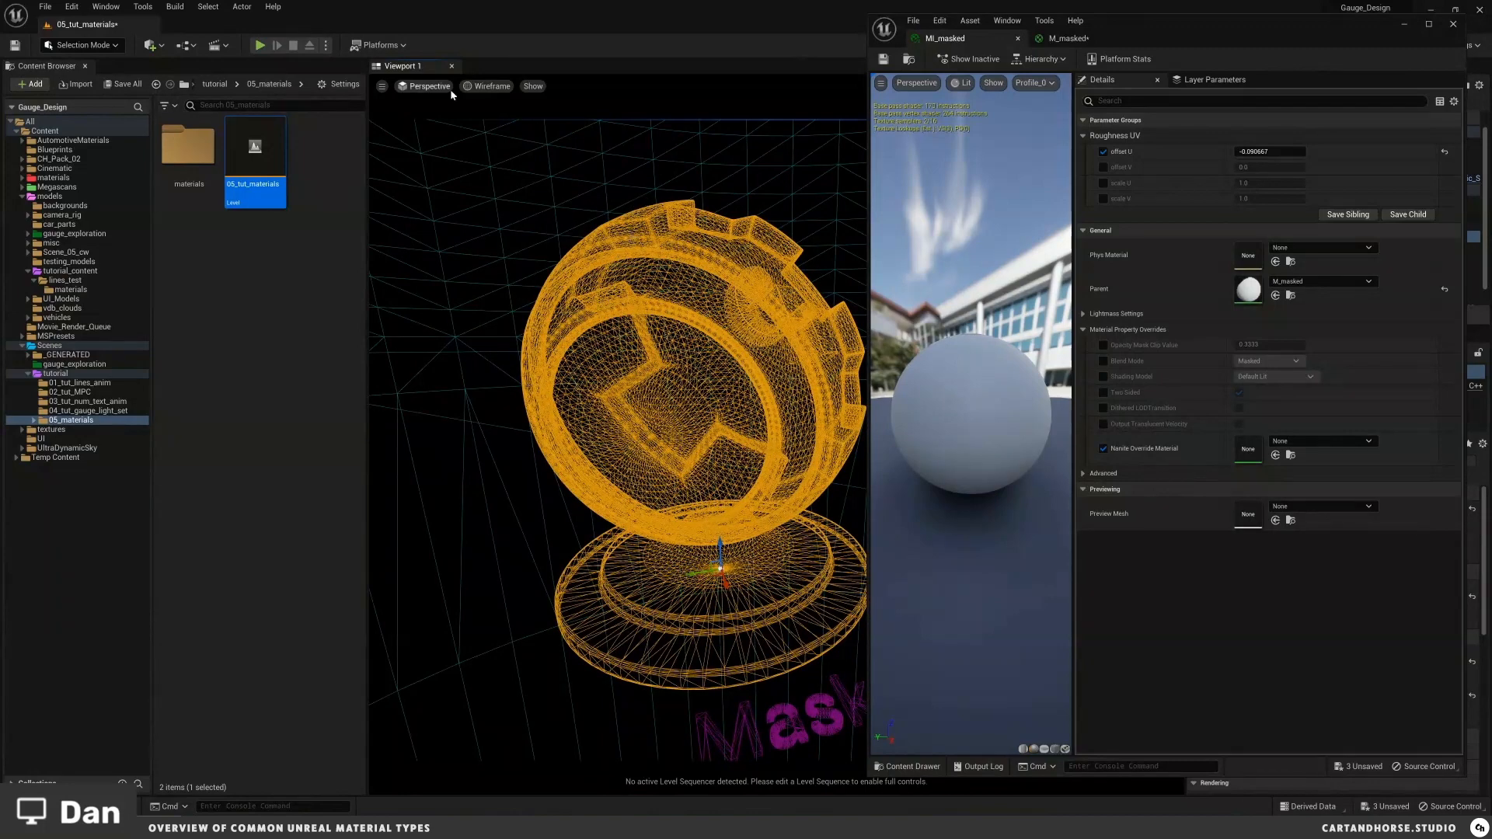
{"action": "left_click", "coordinate": [482, 87]}
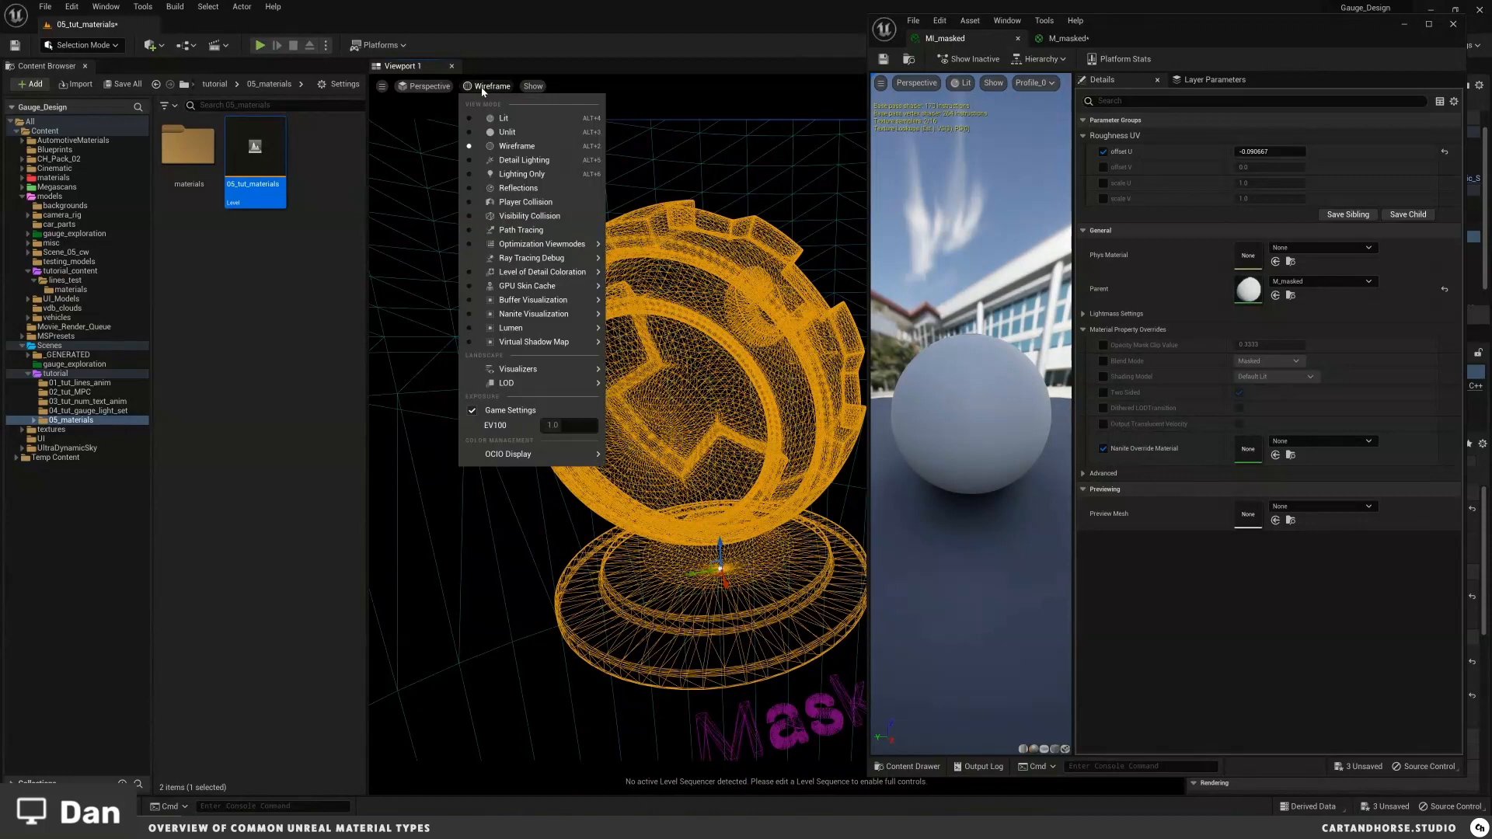
{"action": "left_click", "coordinate": [513, 121]}
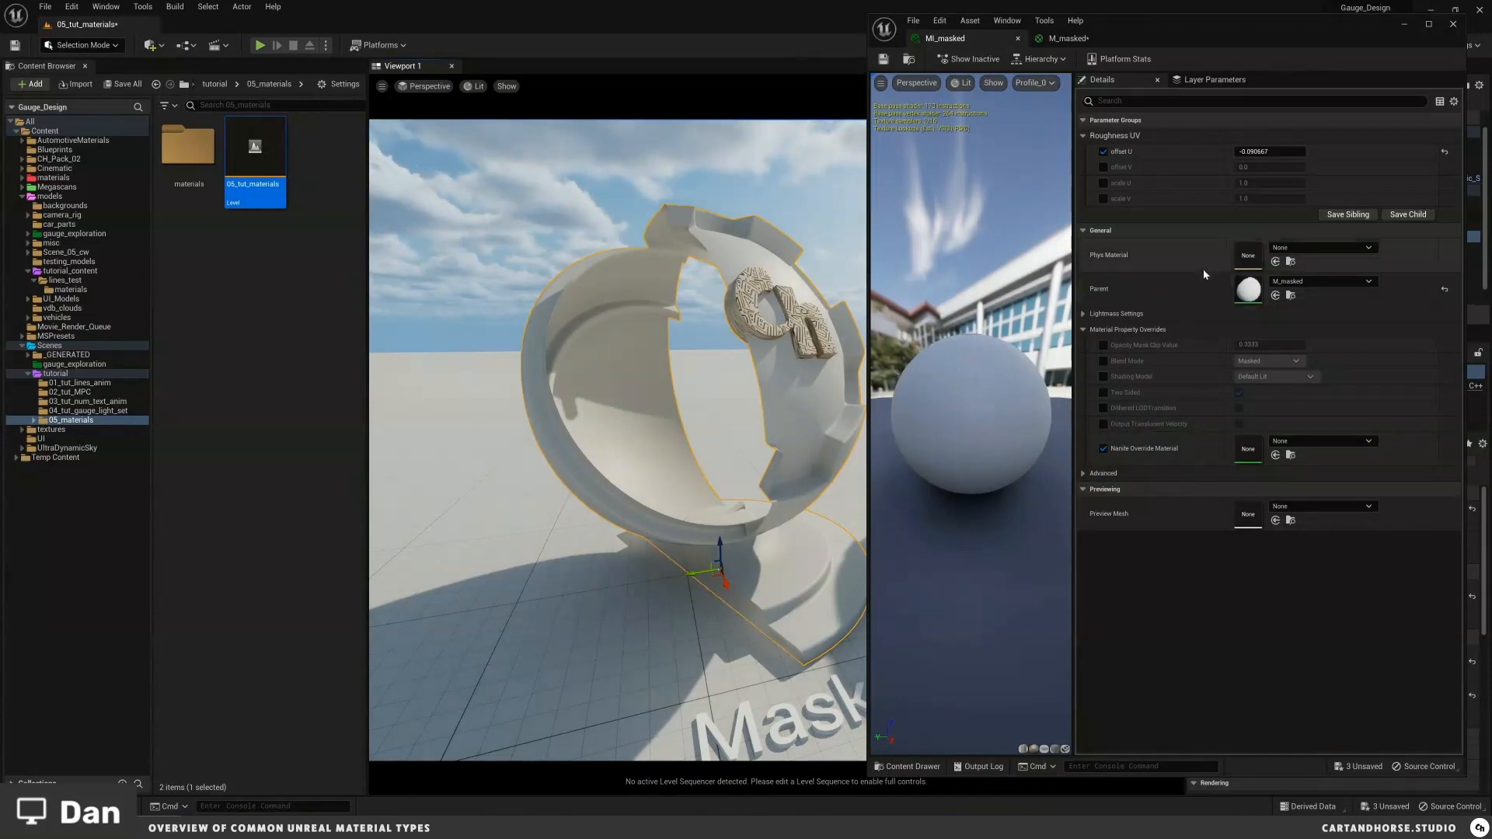
Step: Set MI_masked's offset U to about 0.027, save the instance and close the material editor
{"action": "left_click_drag", "start_coordinate": [1256, 152], "coordinate": [1284, 173]}
{"action": "left_click_drag", "start_coordinate": [763, 227], "coordinate": [743, 335]}
{"action": "key", "text": "ctrl+s"}
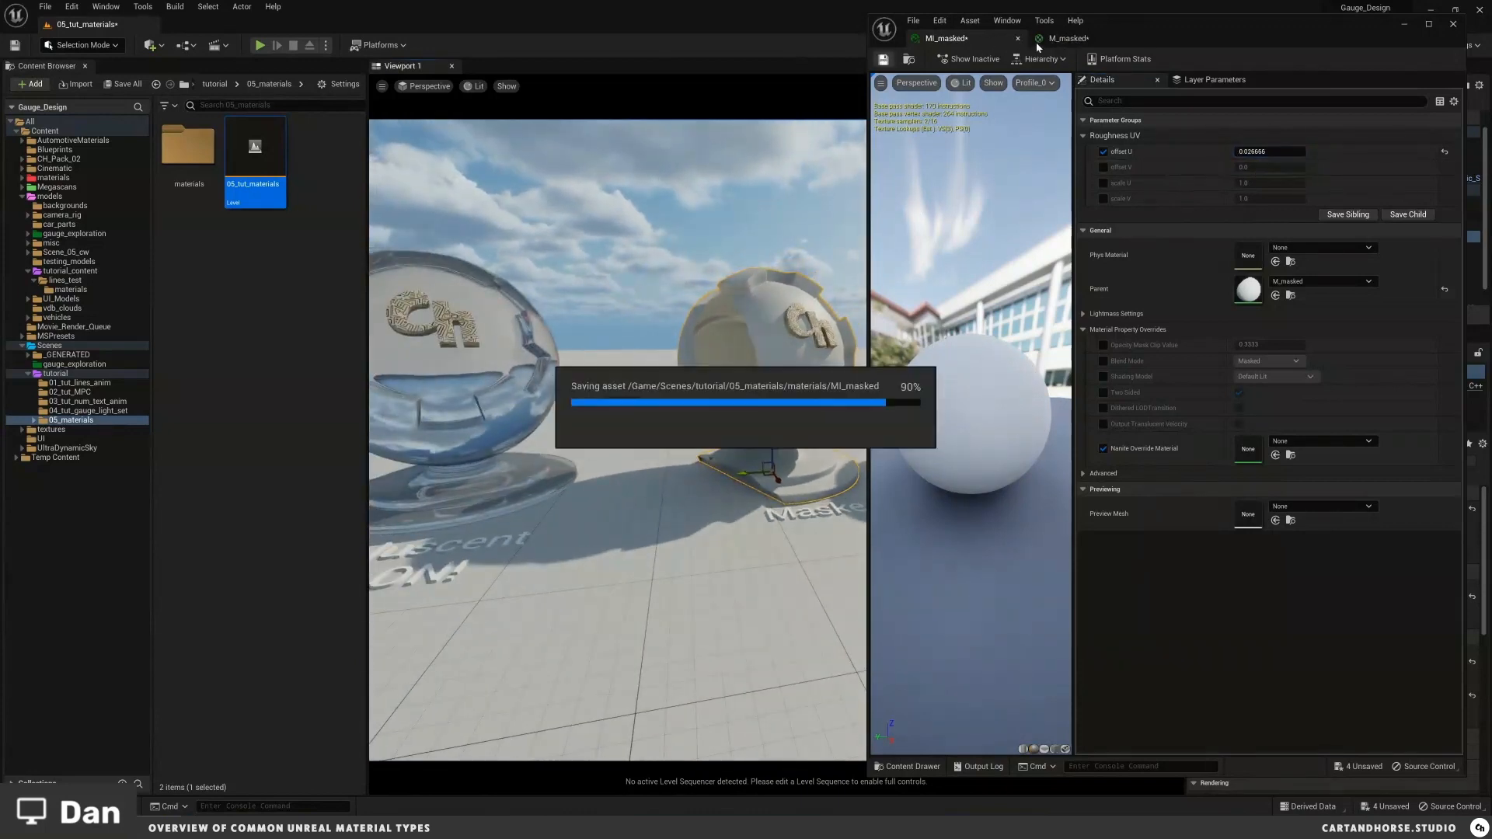
{"action": "left_click", "coordinate": [1453, 25]}
Step: Orbit around the translucent shader ball to examine its refraction and reflections
{"action": "left_click_drag", "start_coordinate": [762, 386], "coordinate": [791, 401]}
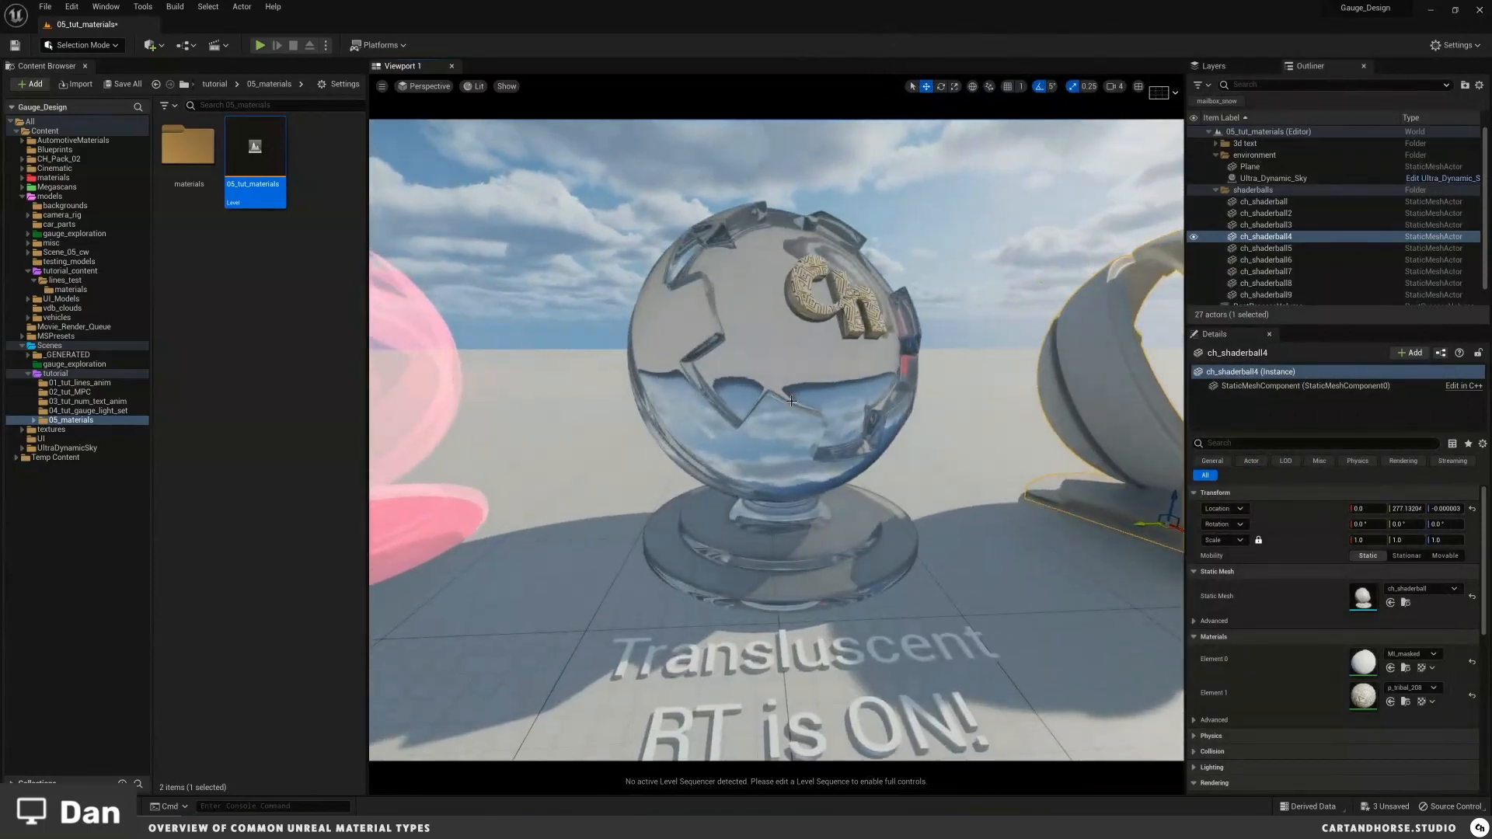
{"action": "mouse_move", "coordinate": [821, 407]}
{"action": "right_mouse_down"}
{"action": "mouse_move", "coordinate": [821, 458]}
{"action": "mouse_move", "coordinate": [820, 408]}
{"action": "right_mouse_up"}
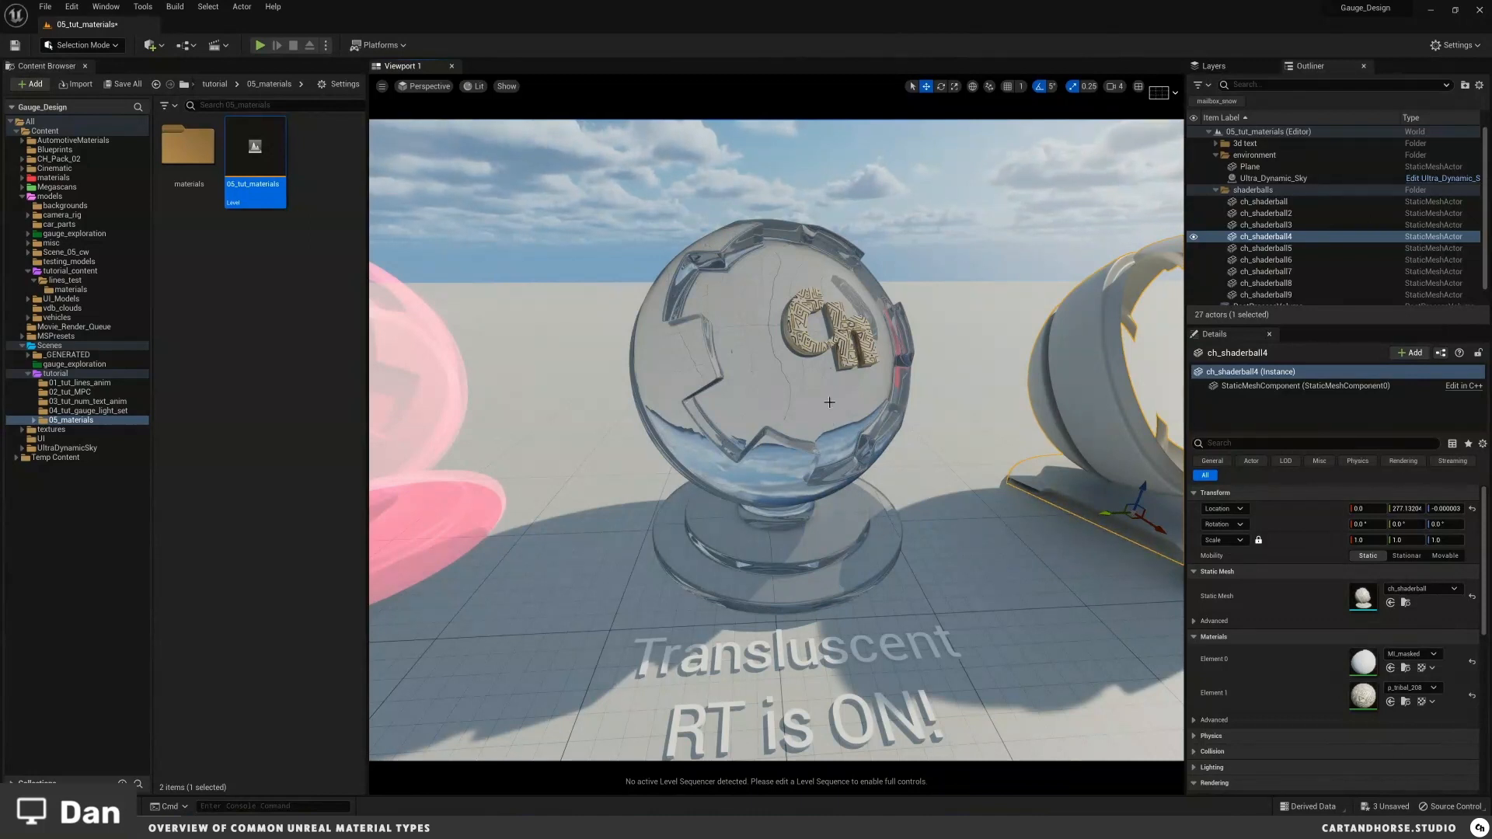
{"action": "mouse_move", "coordinate": [826, 399]}
{"action": "left_mouse_down"}
{"action": "mouse_move", "coordinate": [826, 419]}
{"action": "mouse_move", "coordinate": [826, 385]}
{"action": "mouse_move", "coordinate": [829, 400]}
{"action": "left_mouse_up"}
{"action": "left_click_drag", "start_coordinate": [774, 337], "coordinate": [754, 365]}
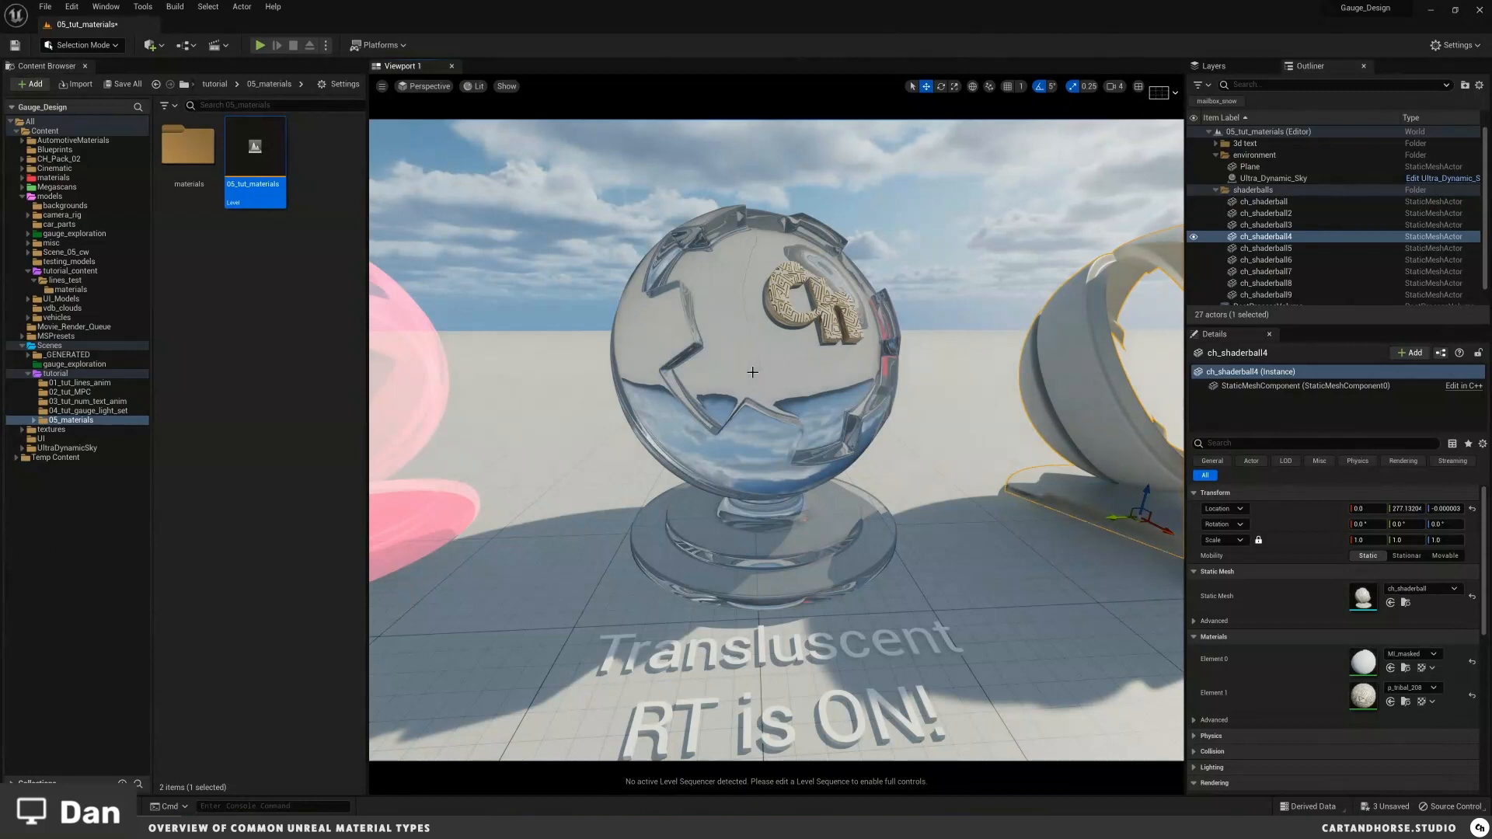
{"action": "right_click_drag", "start_coordinate": [788, 368], "coordinate": [791, 387]}
{"action": "key", "text": "Escape"}
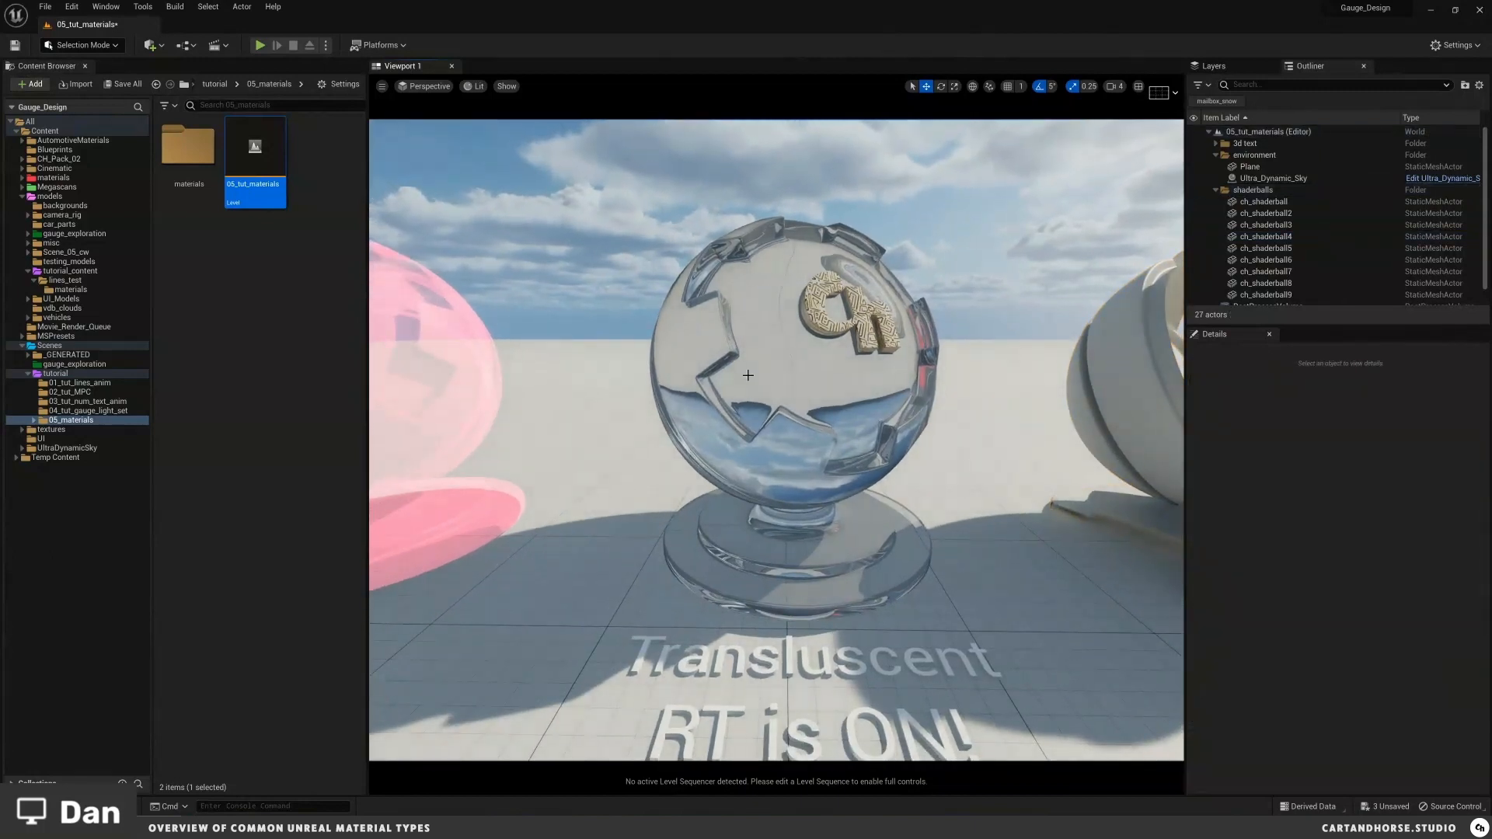
{"action": "middle_click_drag", "start_coordinate": [743, 372], "coordinate": [747, 374]}
{"action": "scroll", "coordinate": [747, 375], "scroll_direction": "up", "scroll_amount": 3}
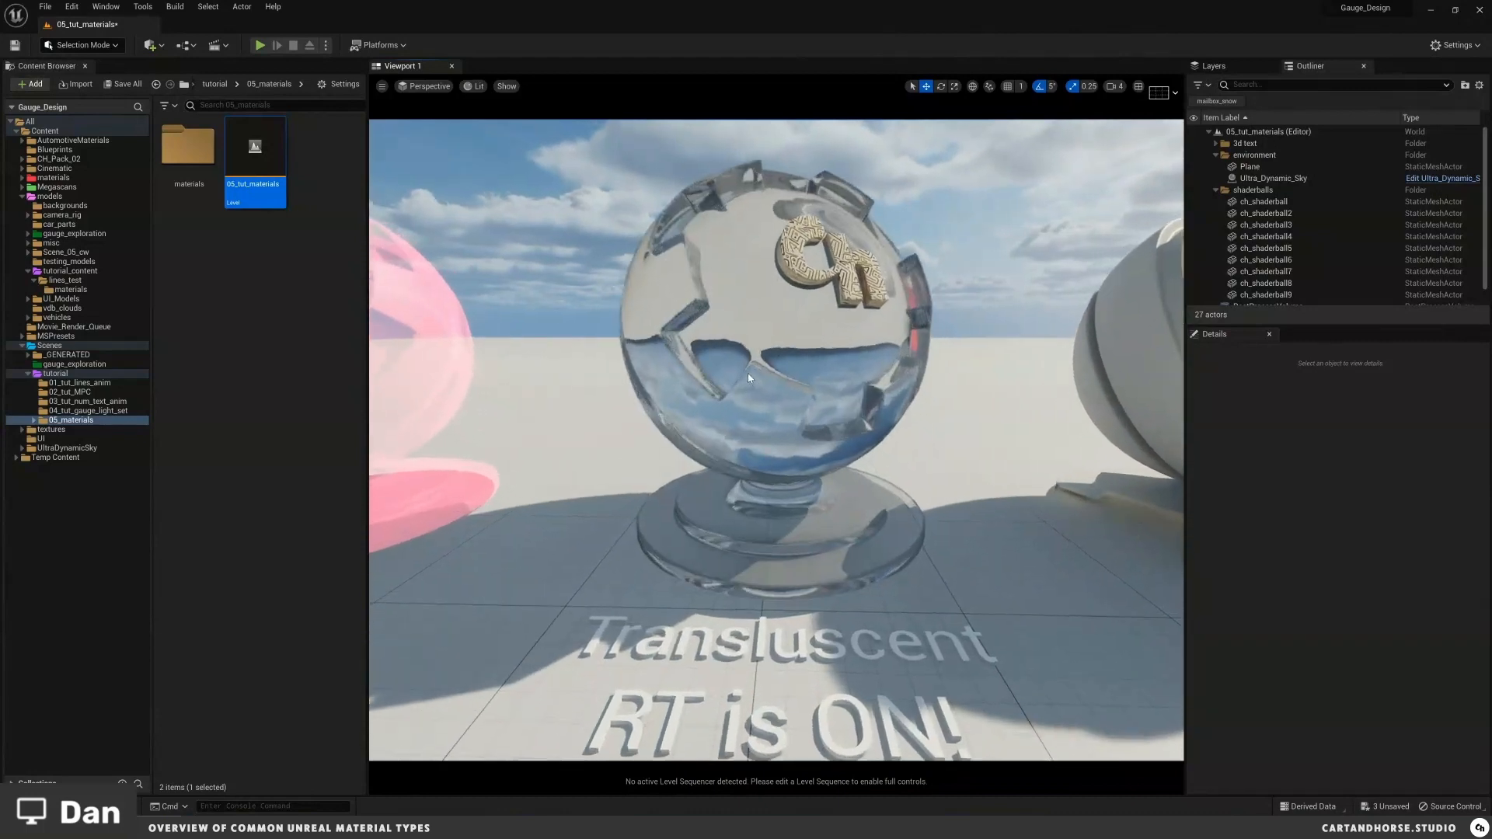
{"action": "scroll", "coordinate": [743, 373], "scroll_direction": "down", "scroll_amount": 3}
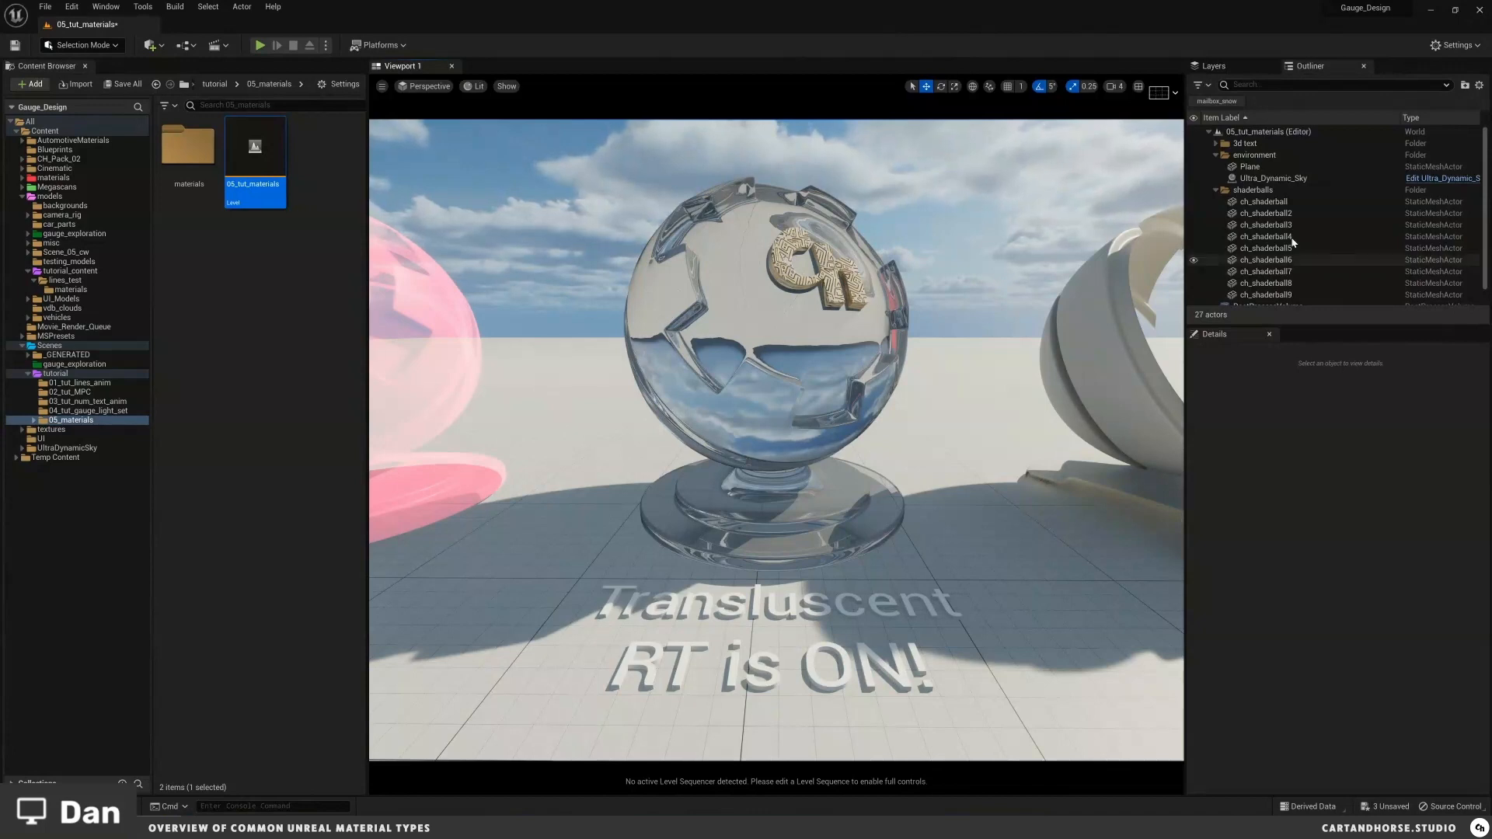
Step: Select the post process volume and switch its translucency type to Raster
{"action": "left_click", "coordinate": [1217, 190]}
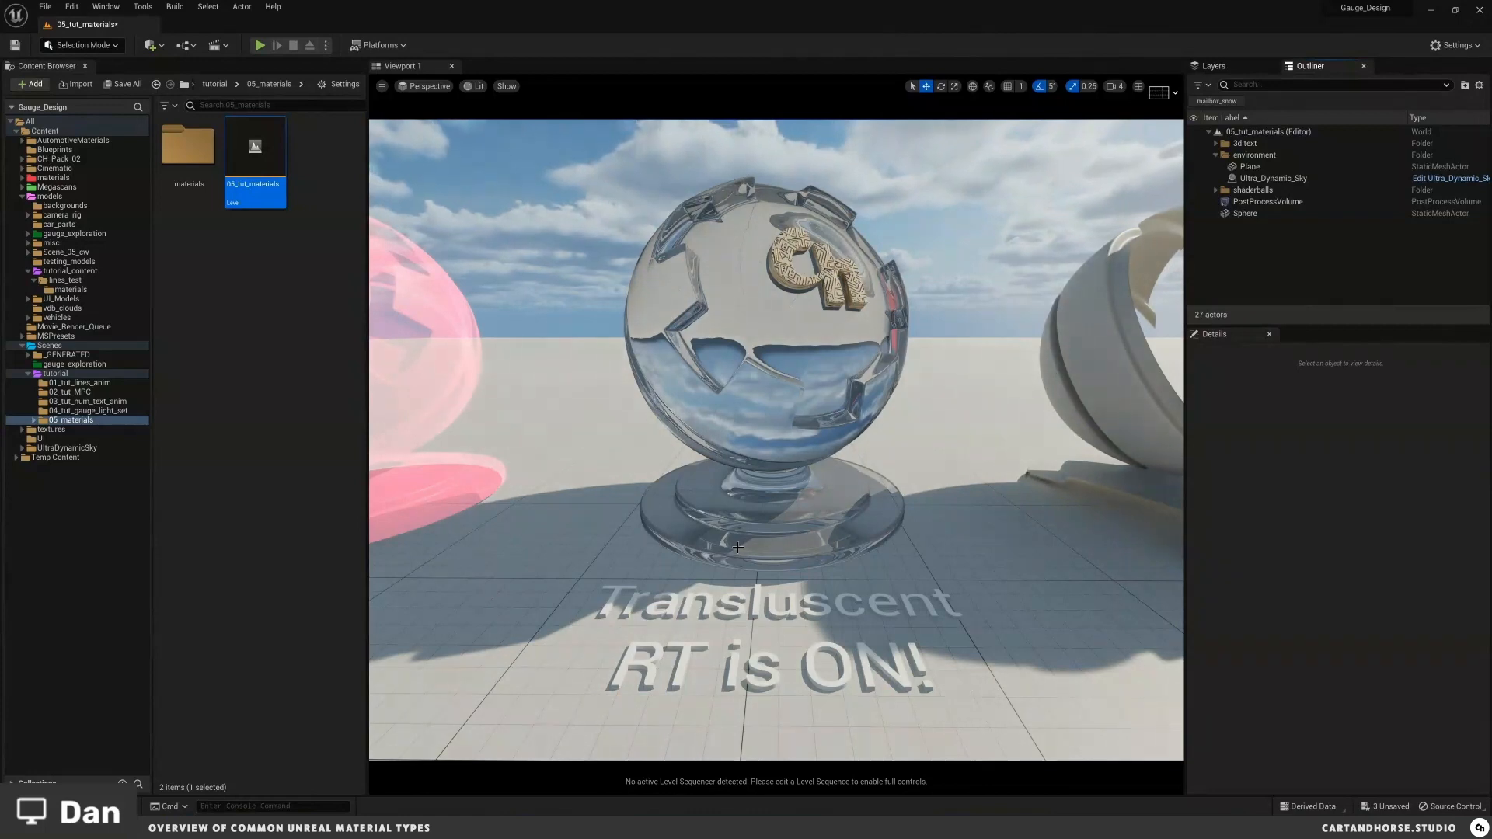
{"action": "left_click", "coordinate": [1268, 203]}
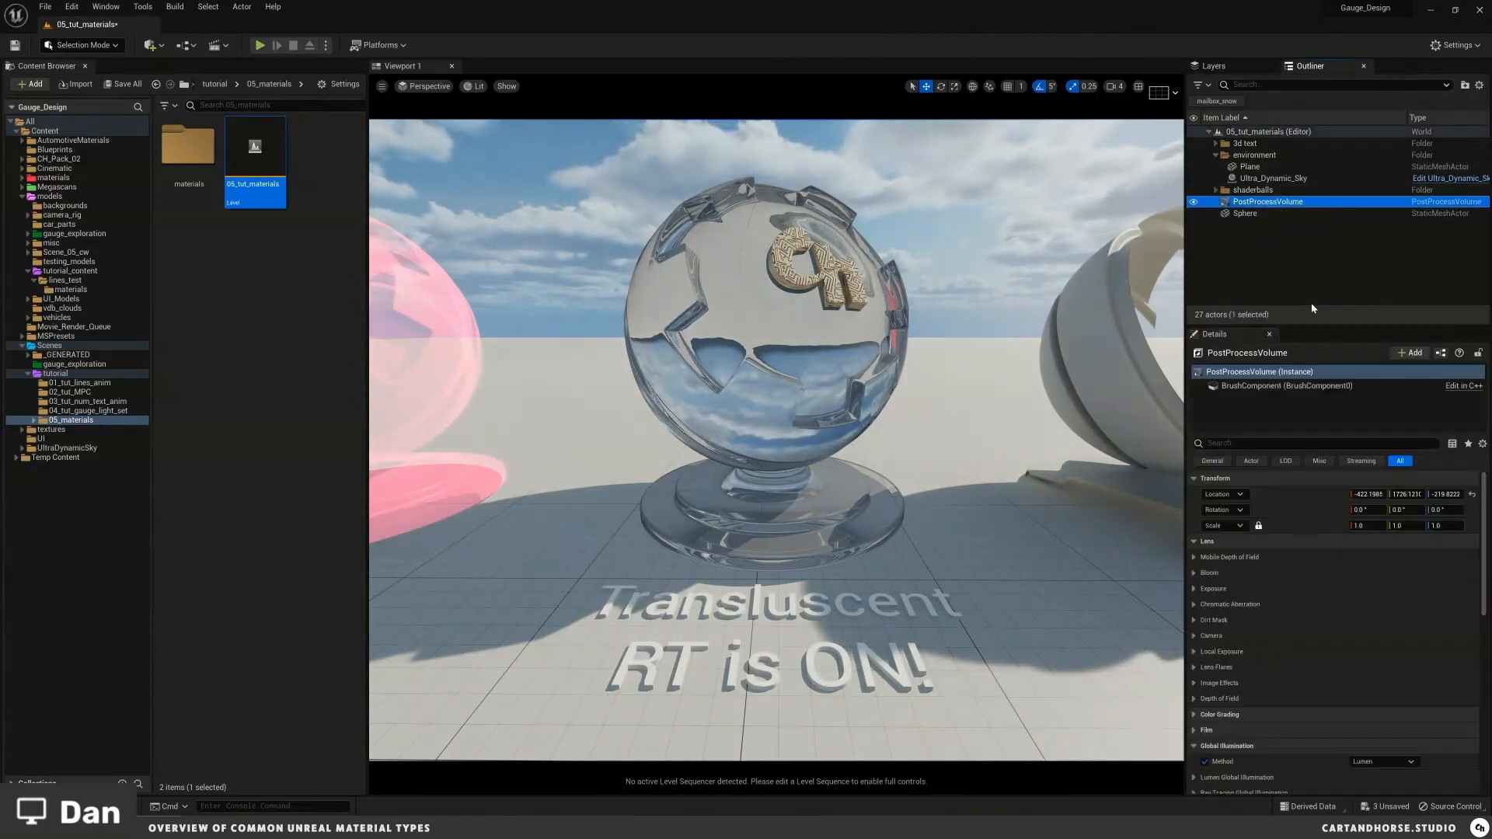
{"action": "scroll", "coordinate": [1335, 653], "scroll_direction": "down", "scroll_amount": 5}
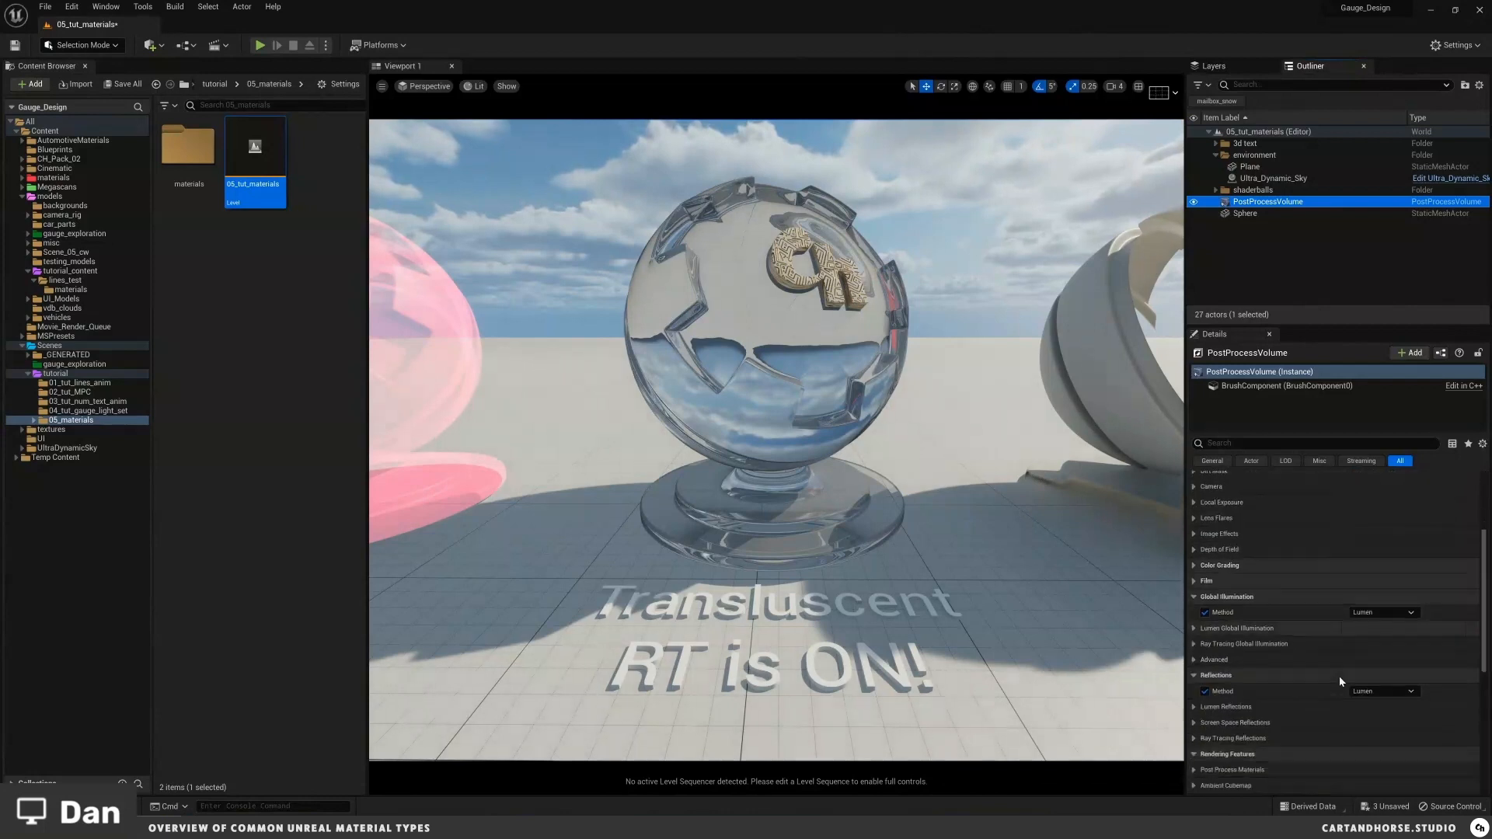
{"action": "scroll", "coordinate": [1356, 594], "scroll_direction": "down", "scroll_amount": 2}
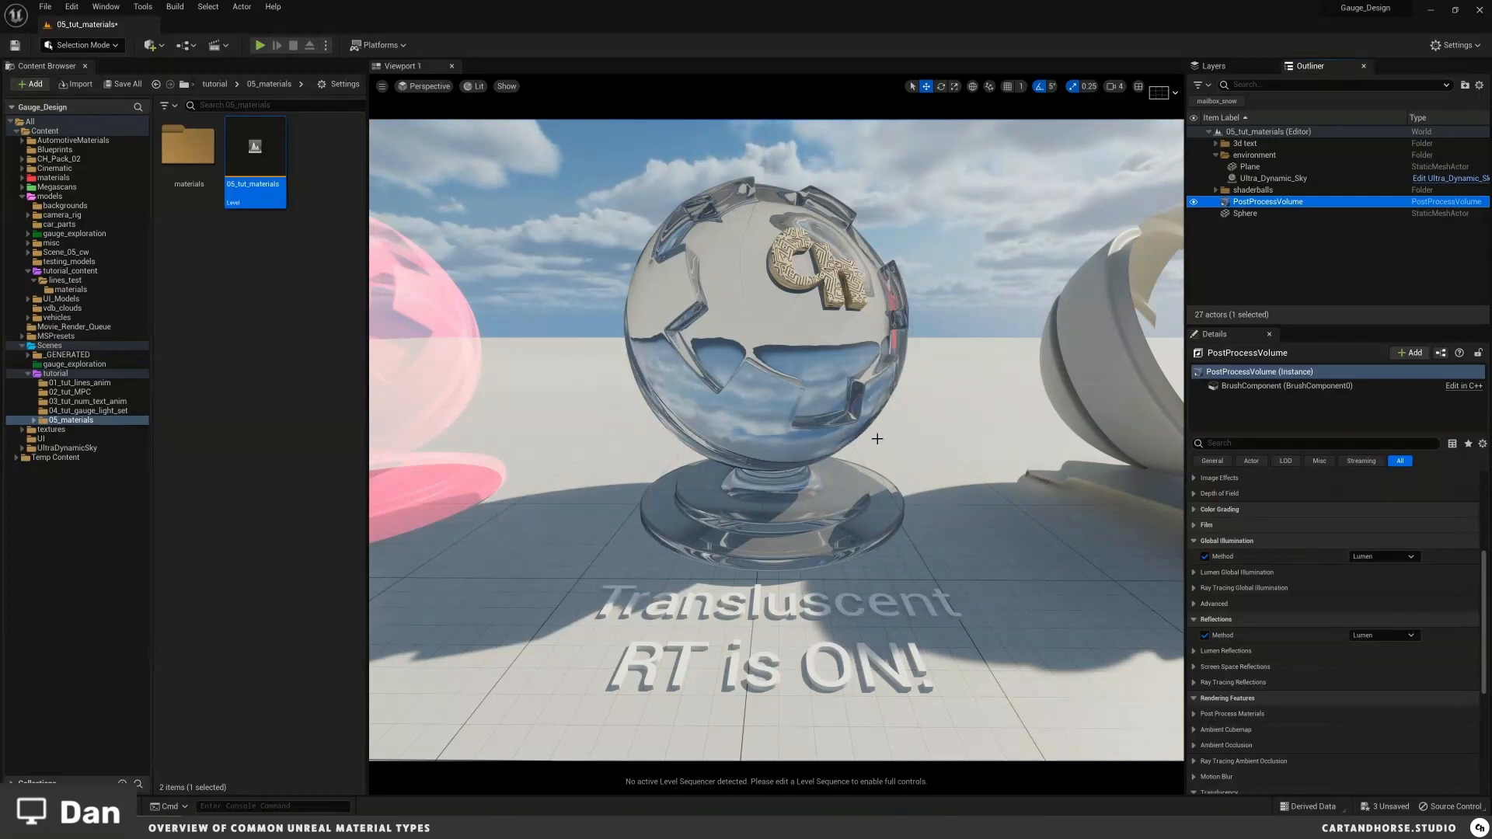
{"action": "right_click_drag", "start_coordinate": [925, 419], "coordinate": [874, 427]}
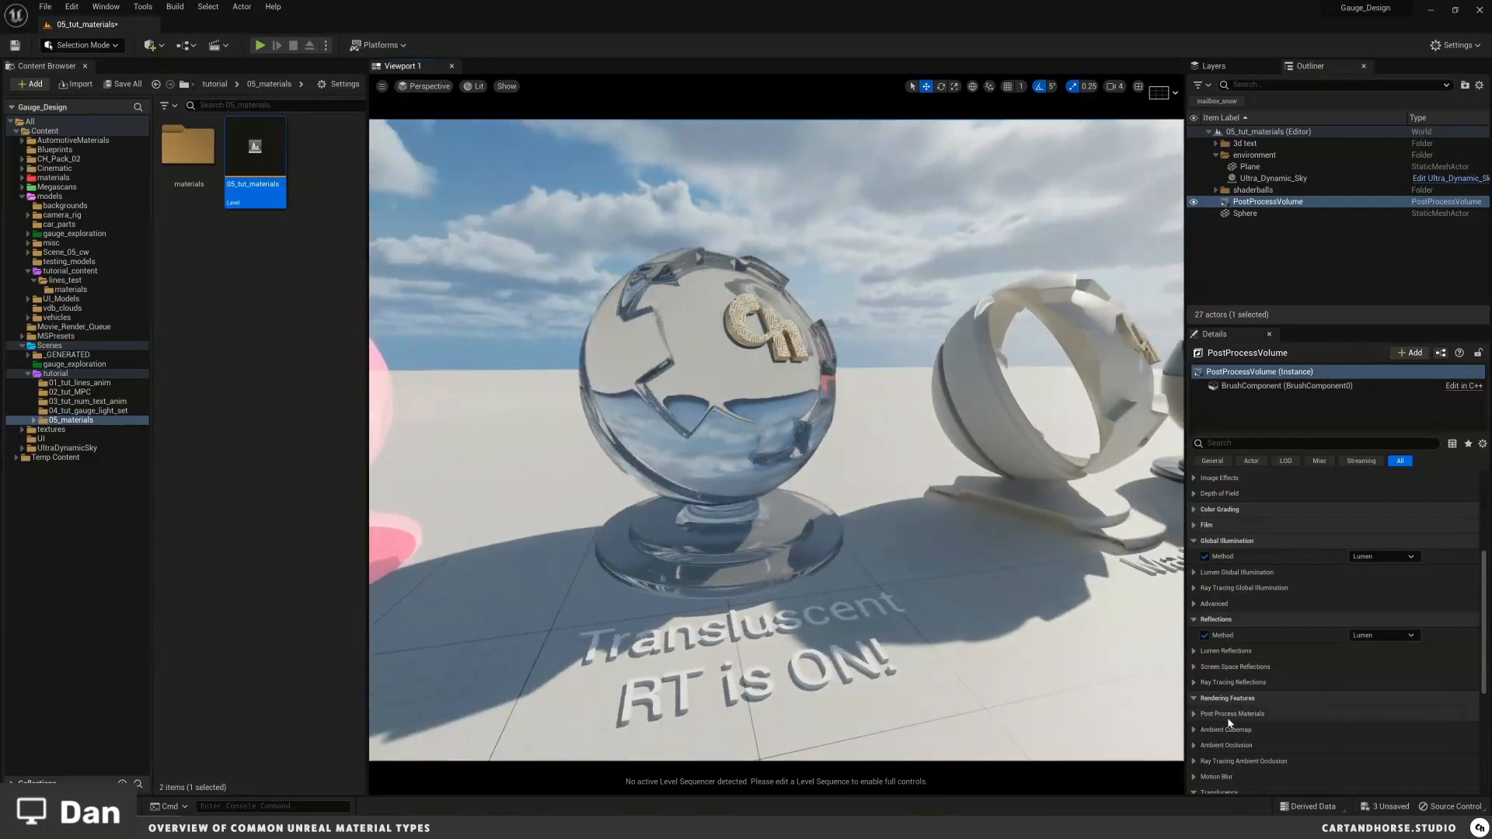
{"action": "scroll", "coordinate": [1228, 716], "scroll_direction": "down", "scroll_amount": 3}
{"action": "scroll", "coordinate": [1228, 723], "scroll_direction": "down", "scroll_amount": 3}
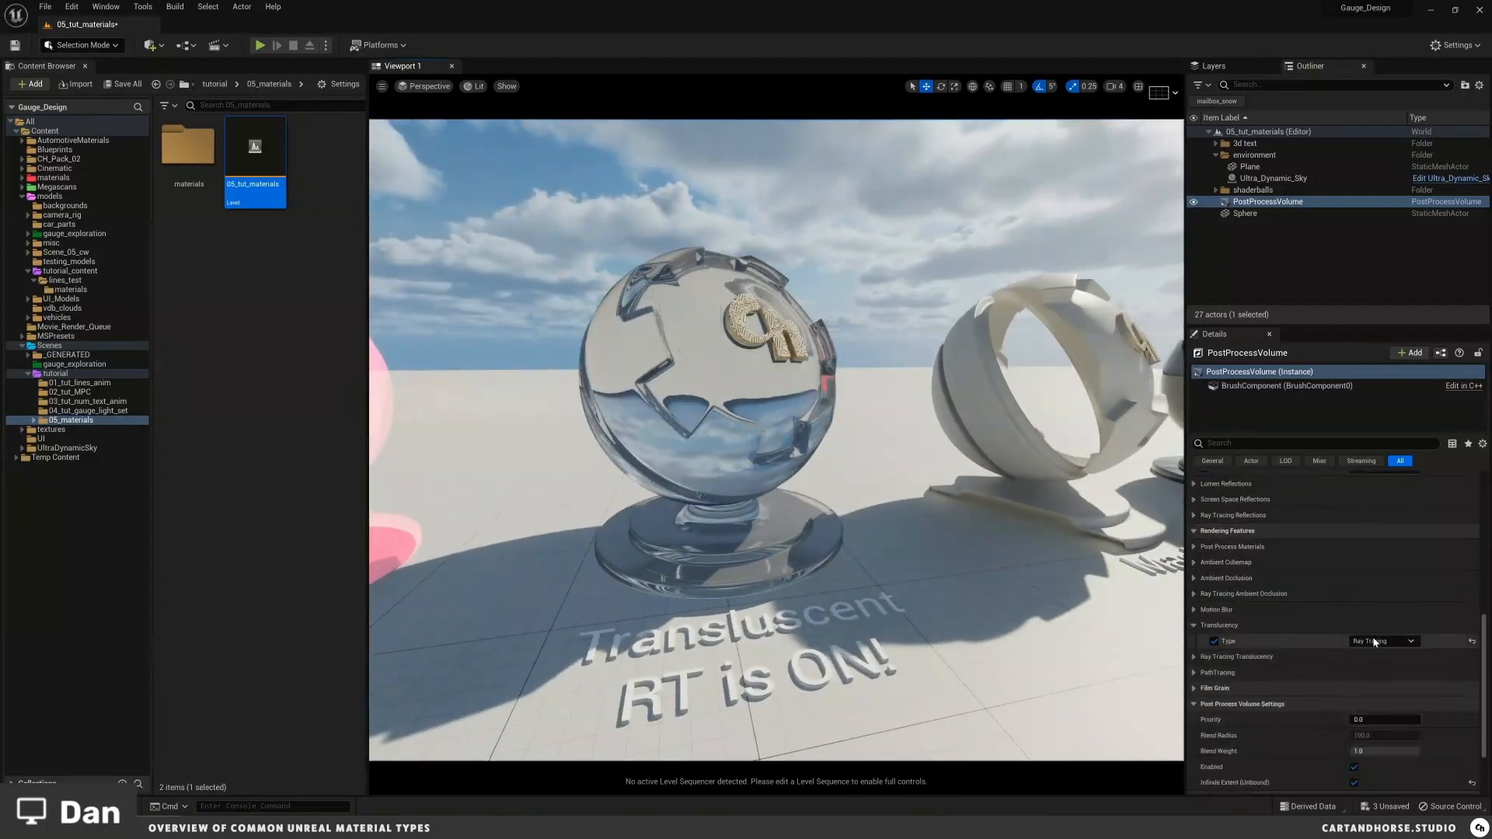
{"action": "right_click_drag", "start_coordinate": [1144, 634], "coordinate": [1144, 633]}
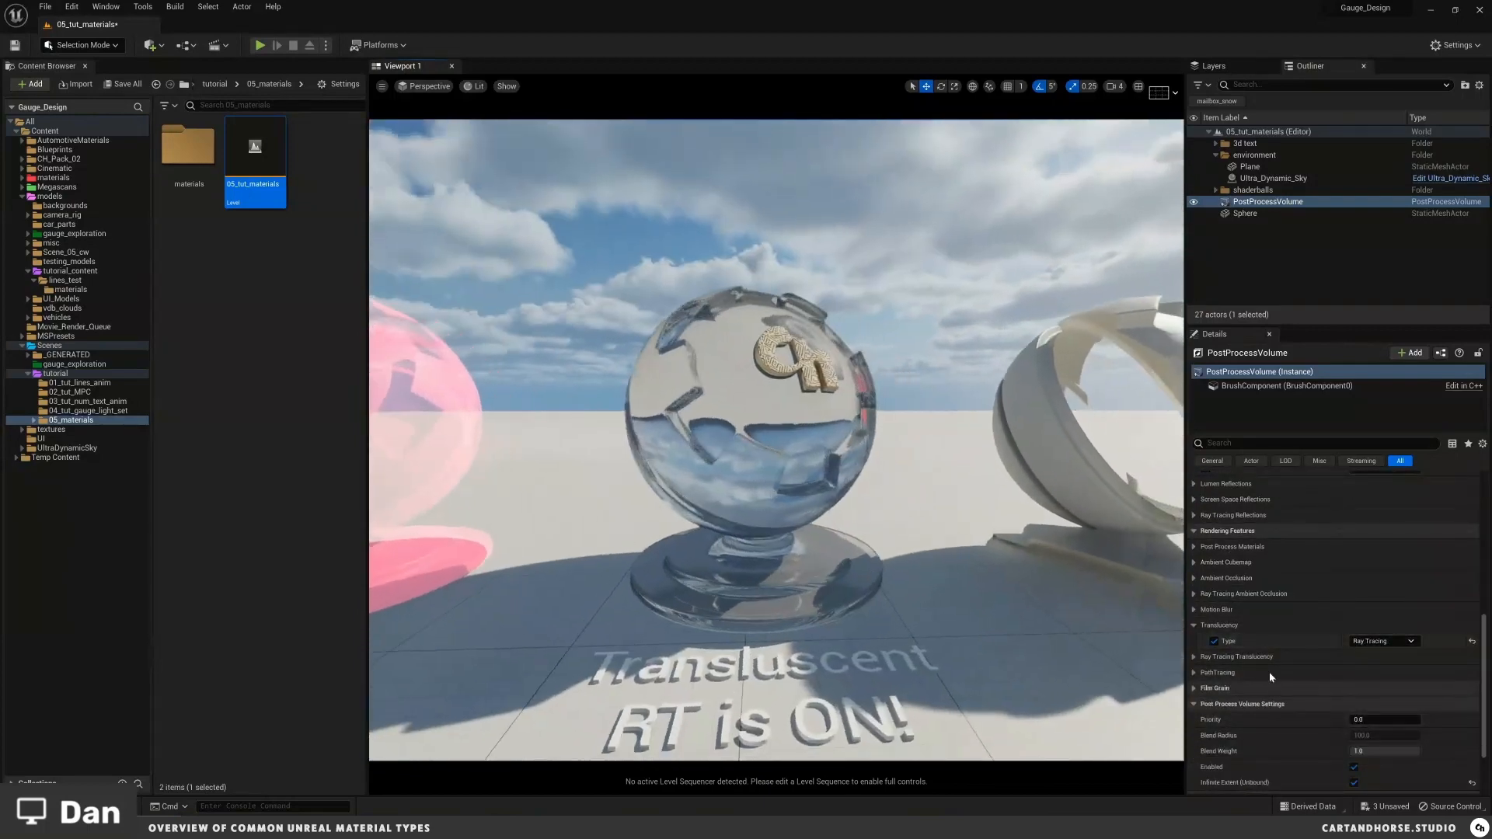
{"action": "left_click", "coordinate": [1383, 642]}
{"action": "left_click", "coordinate": [1366, 653]}
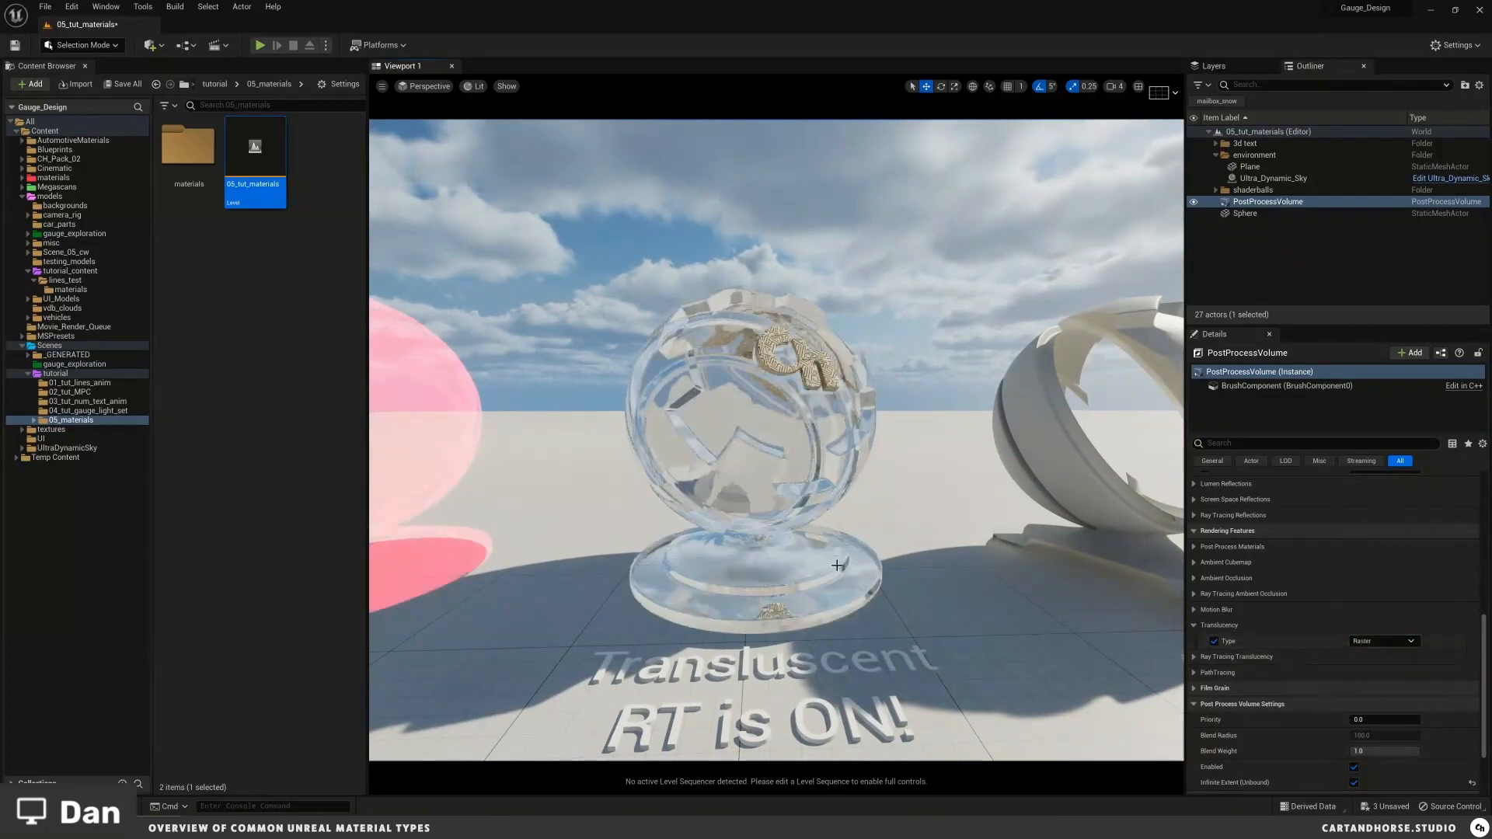
Step: Set the post process volume's translucency type back to Ray Tracing
{"action": "right_click_drag", "start_coordinate": [833, 534], "coordinate": [832, 534]}
{"action": "scroll", "coordinate": [833, 536], "scroll_direction": "down", "scroll_amount": 4}
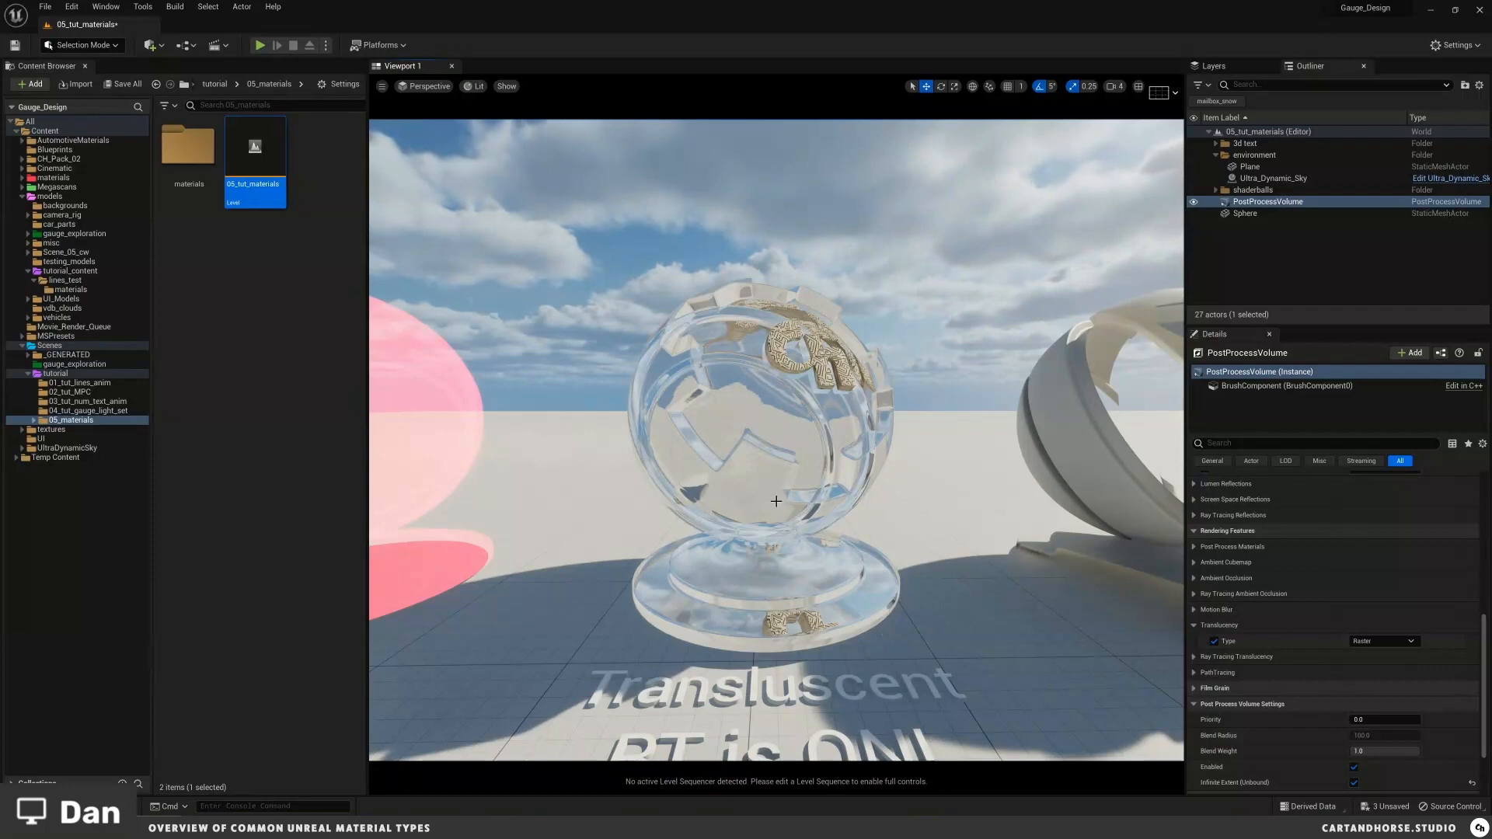
{"action": "middle_click_drag", "start_coordinate": [819, 503], "coordinate": [785, 484]}
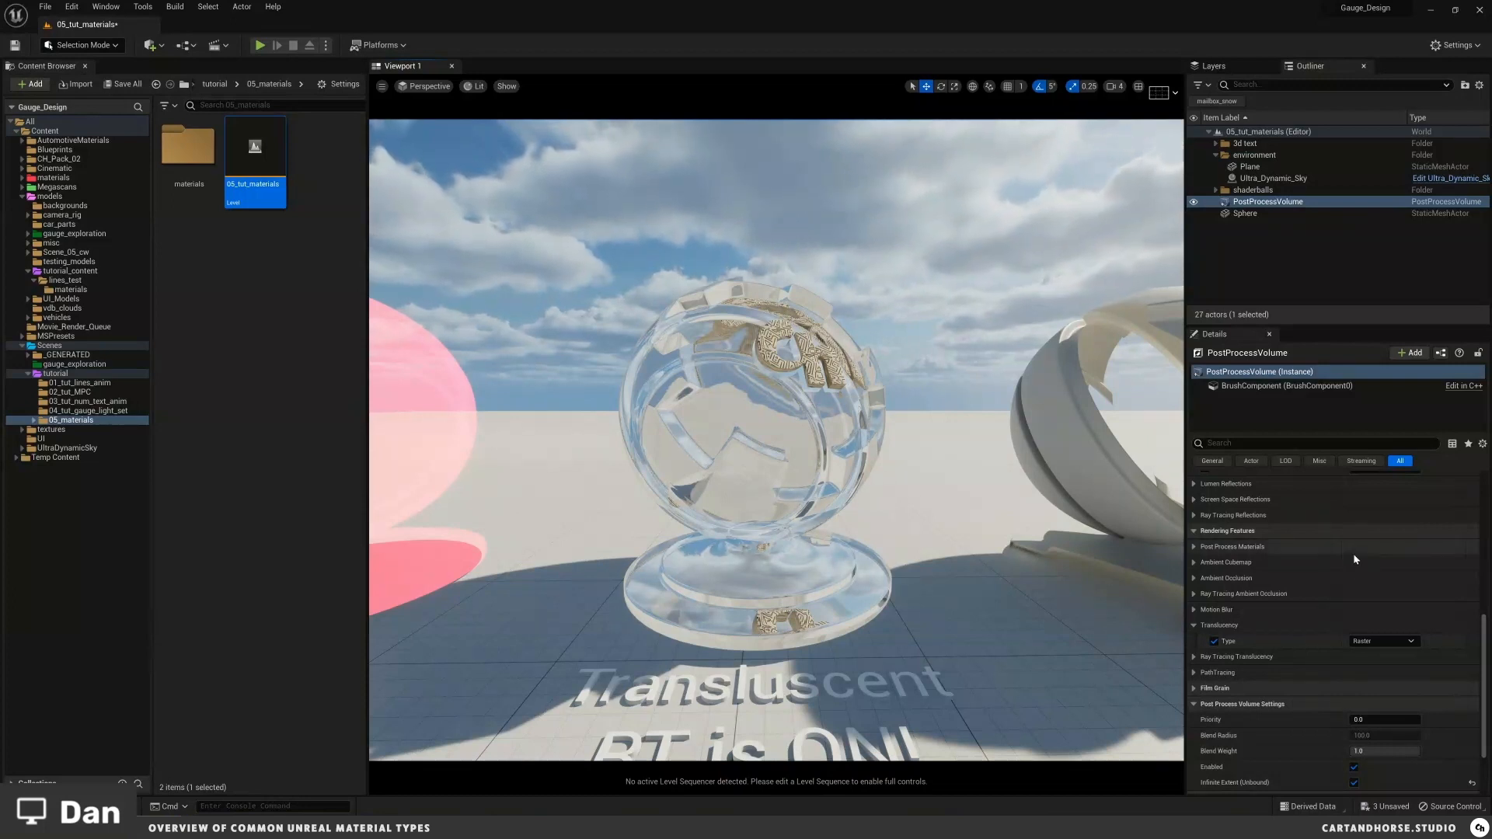
{"action": "left_click", "coordinate": [1368, 642]}
{"action": "left_click", "coordinate": [1376, 663]}
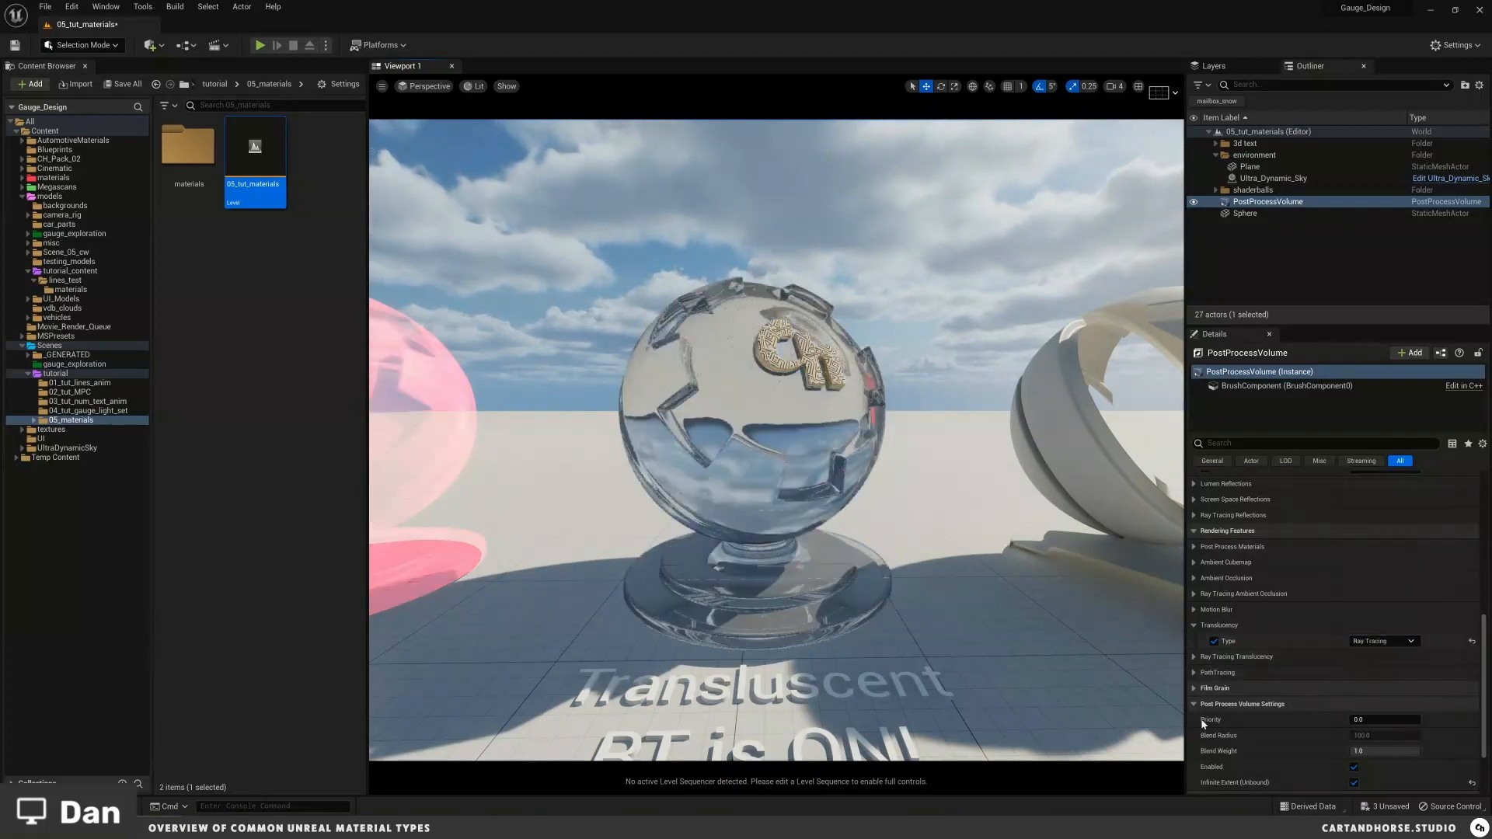
Step: Select the translucent shader ball and open its MI_translucent material instance
{"action": "scroll", "coordinate": [1305, 739], "scroll_direction": "down", "scroll_amount": 2}
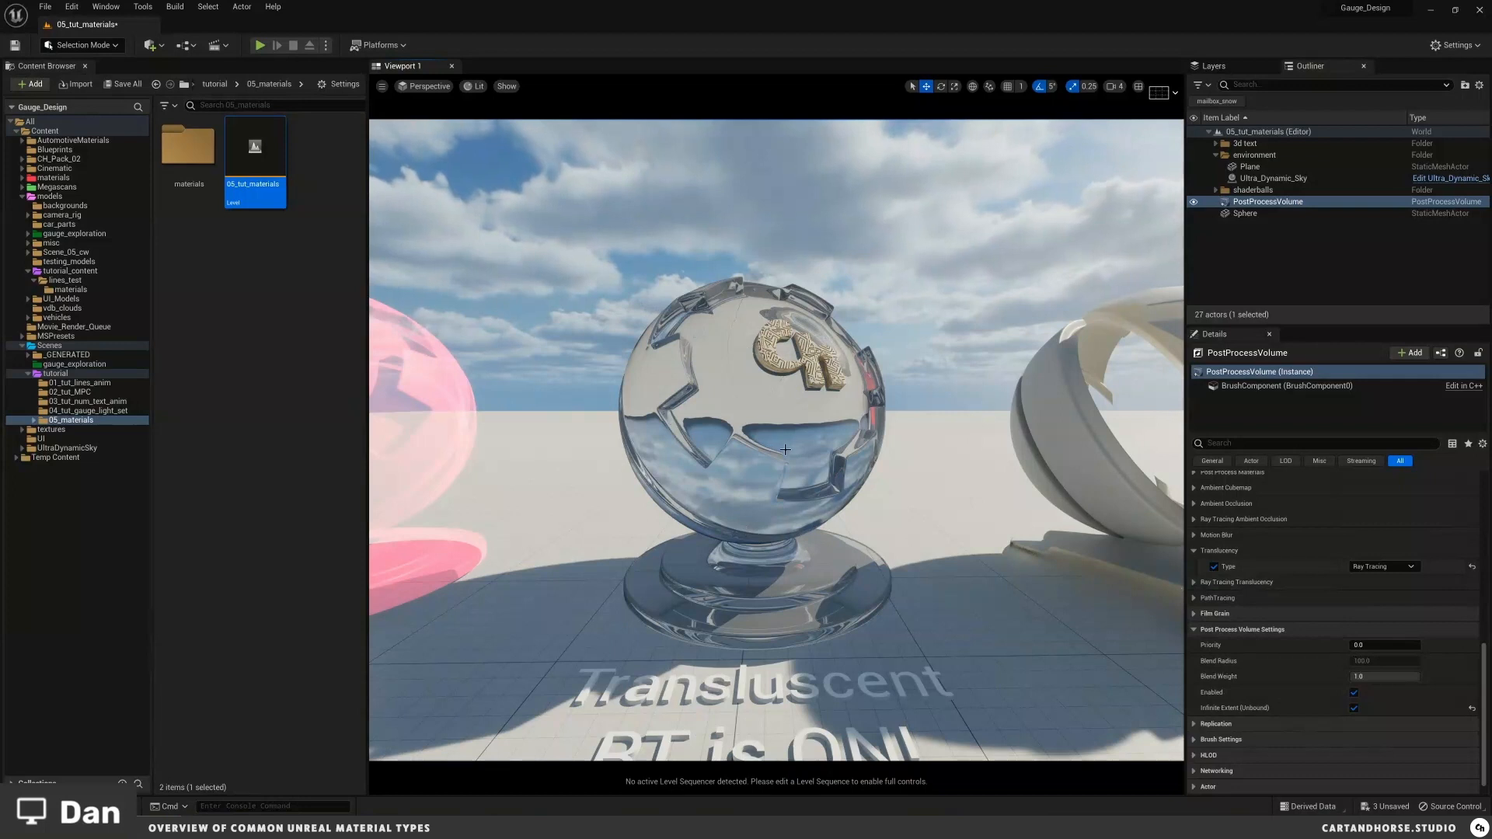
{"action": "left_click", "coordinate": [748, 415]}
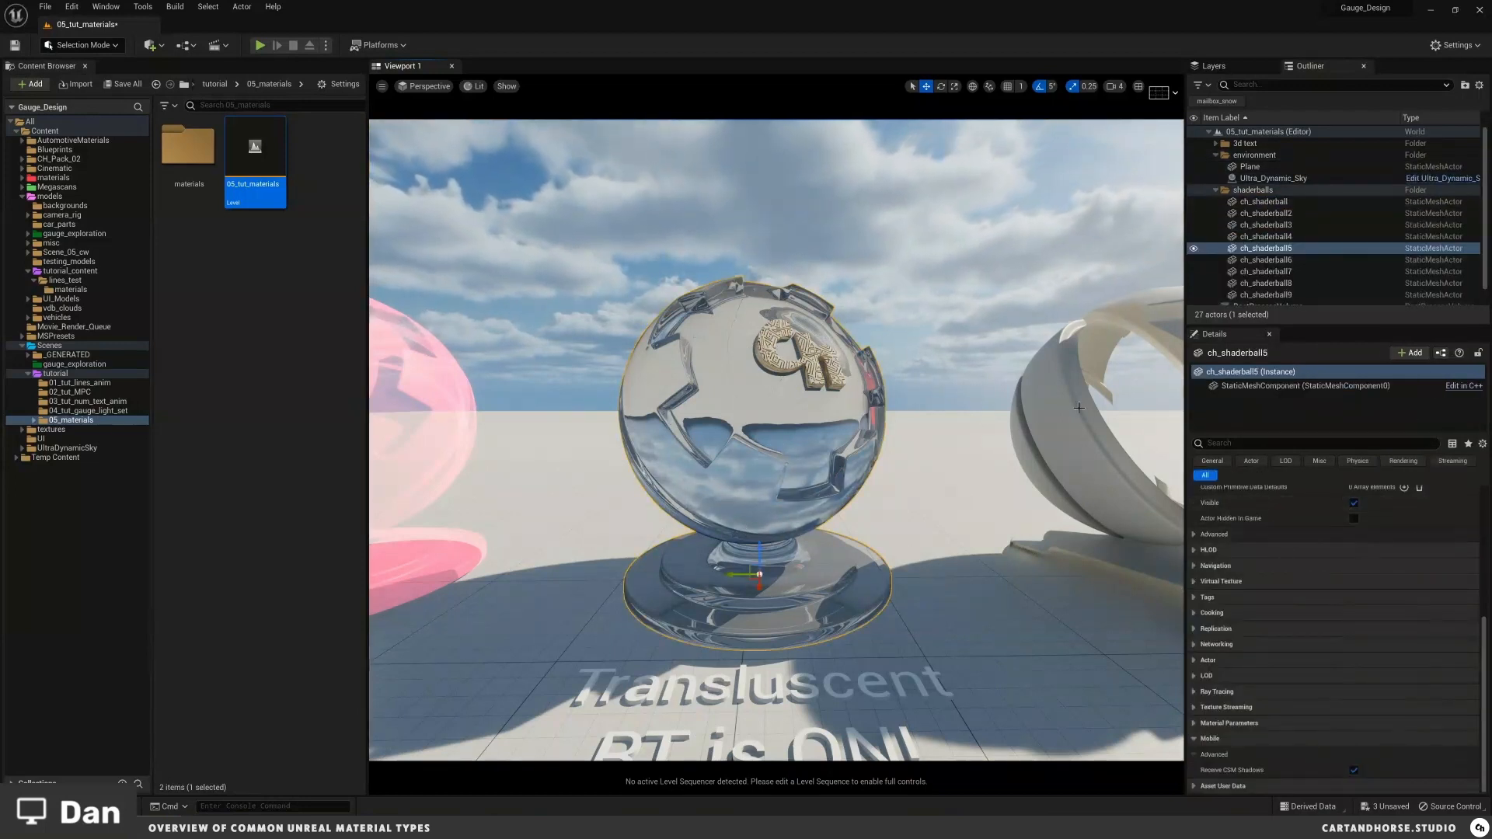
{"action": "scroll", "coordinate": [1413, 623], "scroll_direction": "up", "scroll_amount": 10}
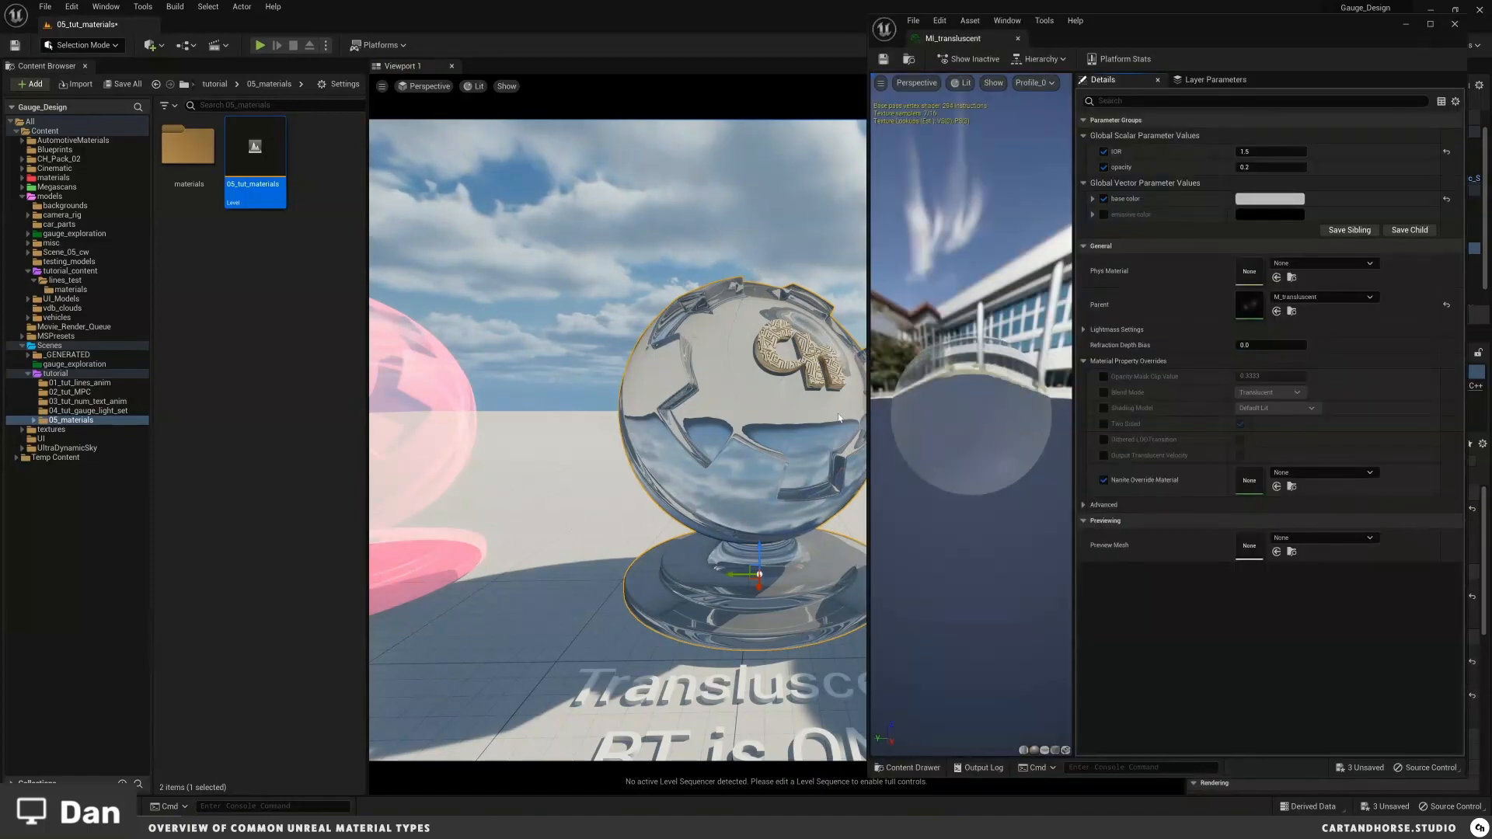
{"action": "middle_click_drag", "start_coordinate": [828, 413], "coordinate": [661, 372]}
{"action": "left_click_drag", "start_coordinate": [936, 385], "coordinate": [1011, 425]}
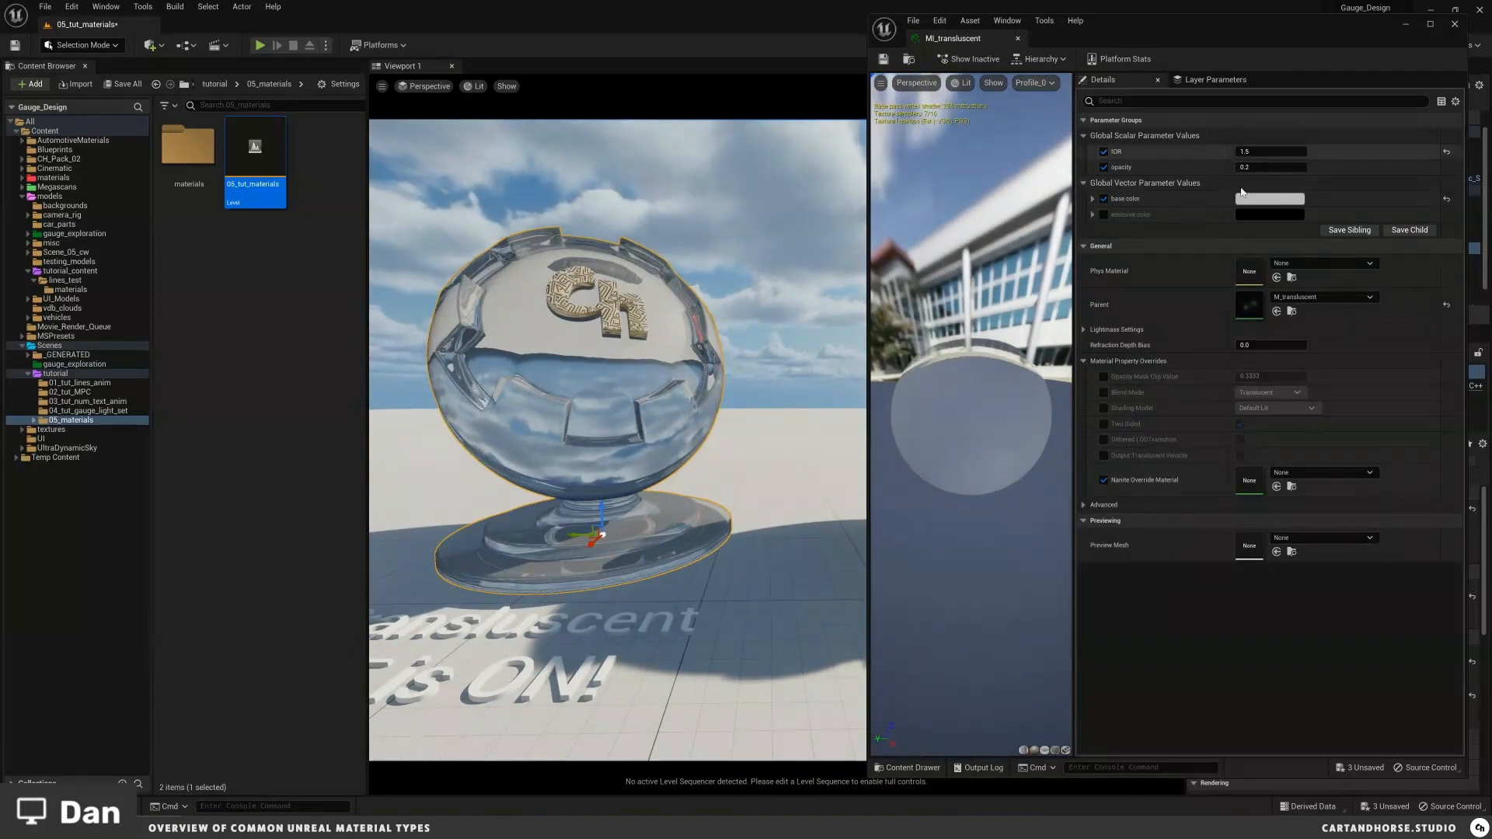
Step: Open the parent M_translucent material and pan across its material graph
{"action": "double_click", "coordinate": [1249, 304]}
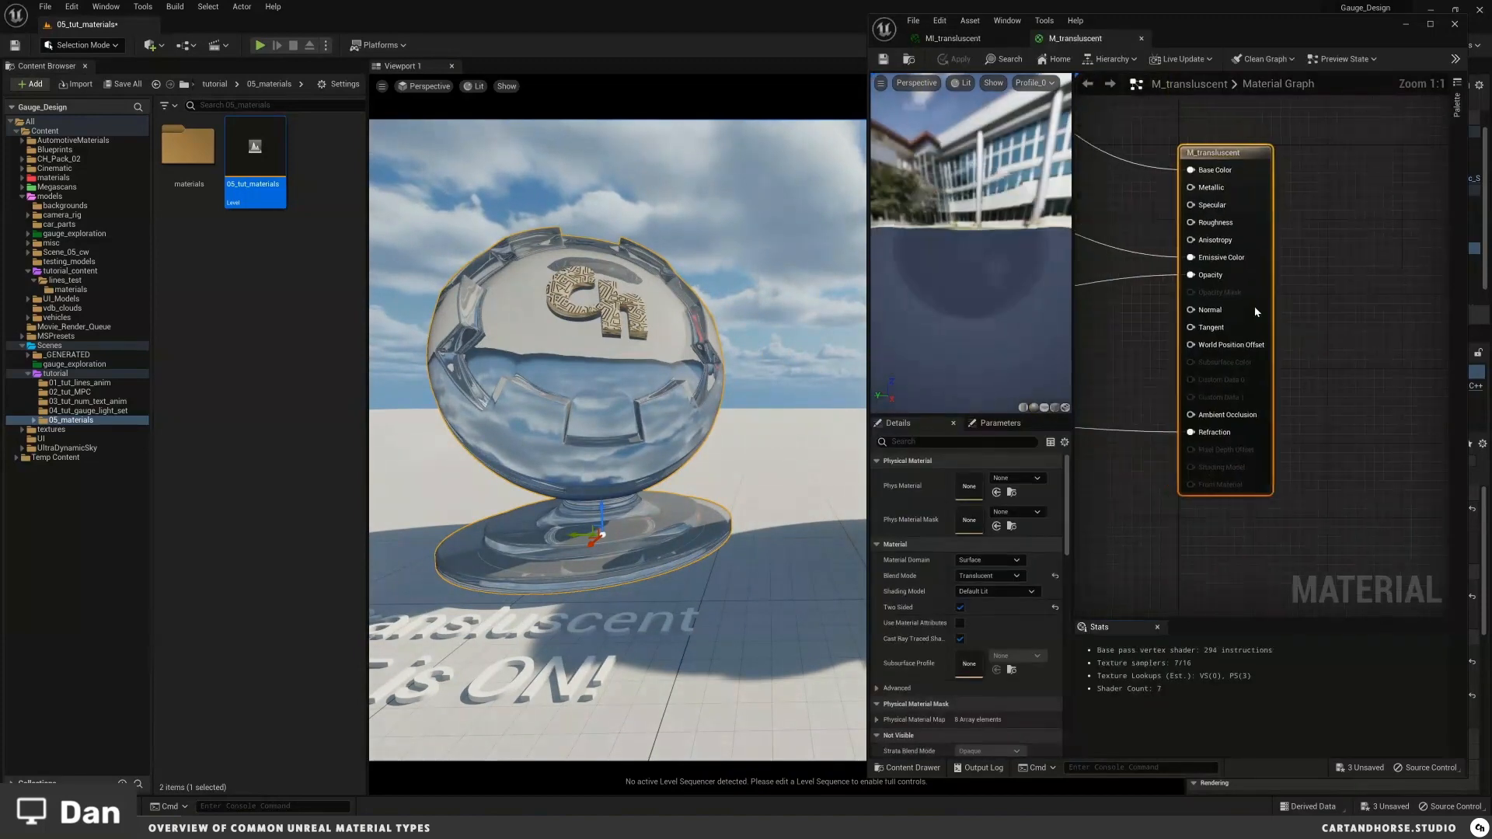
{"action": "right_click_drag", "start_coordinate": [1255, 308], "coordinate": [1294, 331]}
{"action": "right_click_drag", "start_coordinate": [1110, 318], "coordinate": [1271, 367]}
{"action": "scroll", "coordinate": [1389, 343], "scroll_direction": "down", "scroll_amount": 2}
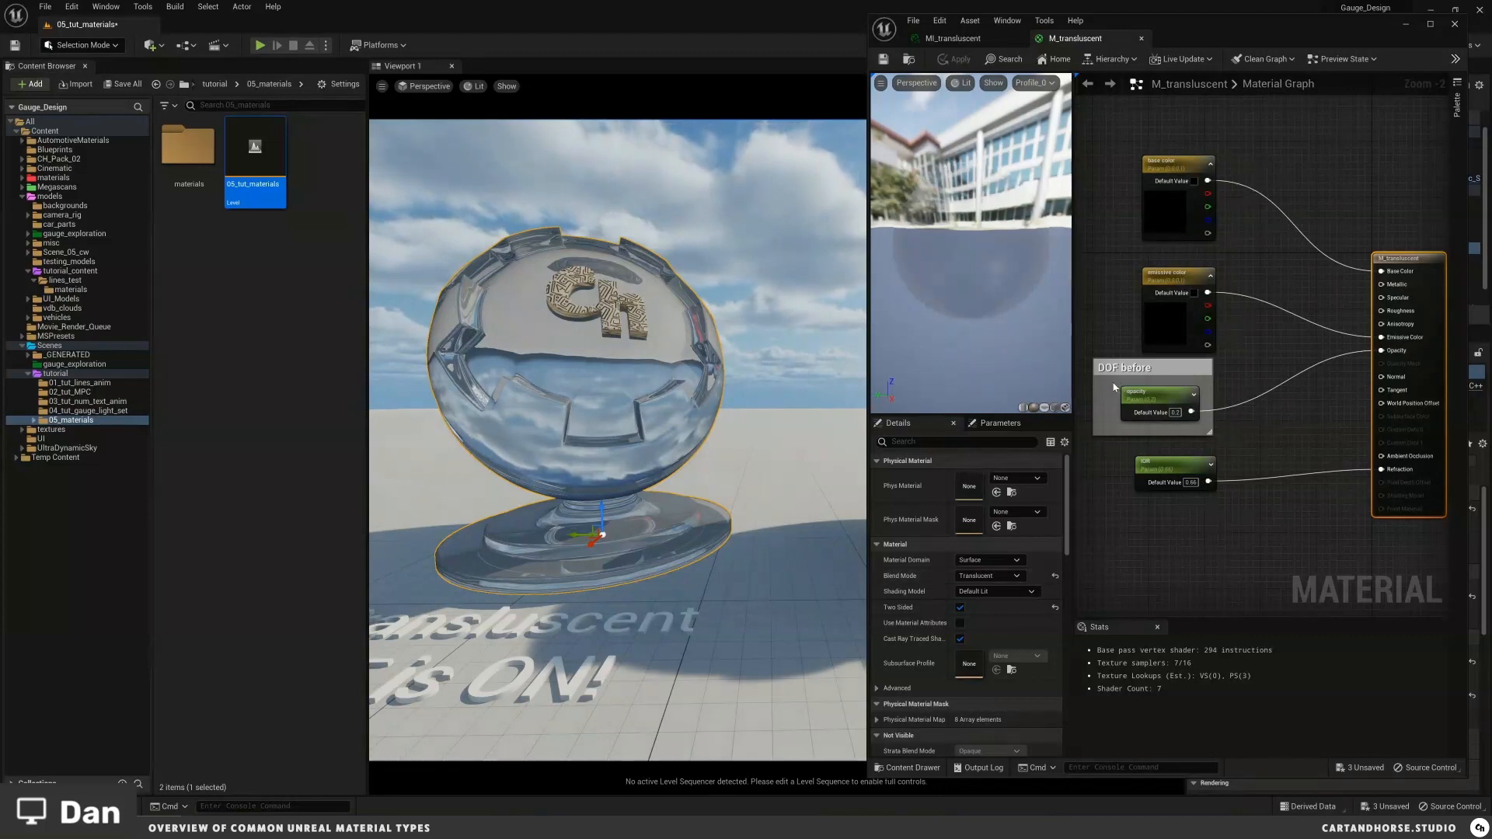
{"action": "middle_click_drag", "start_coordinate": [639, 452], "coordinate": [645, 451]}
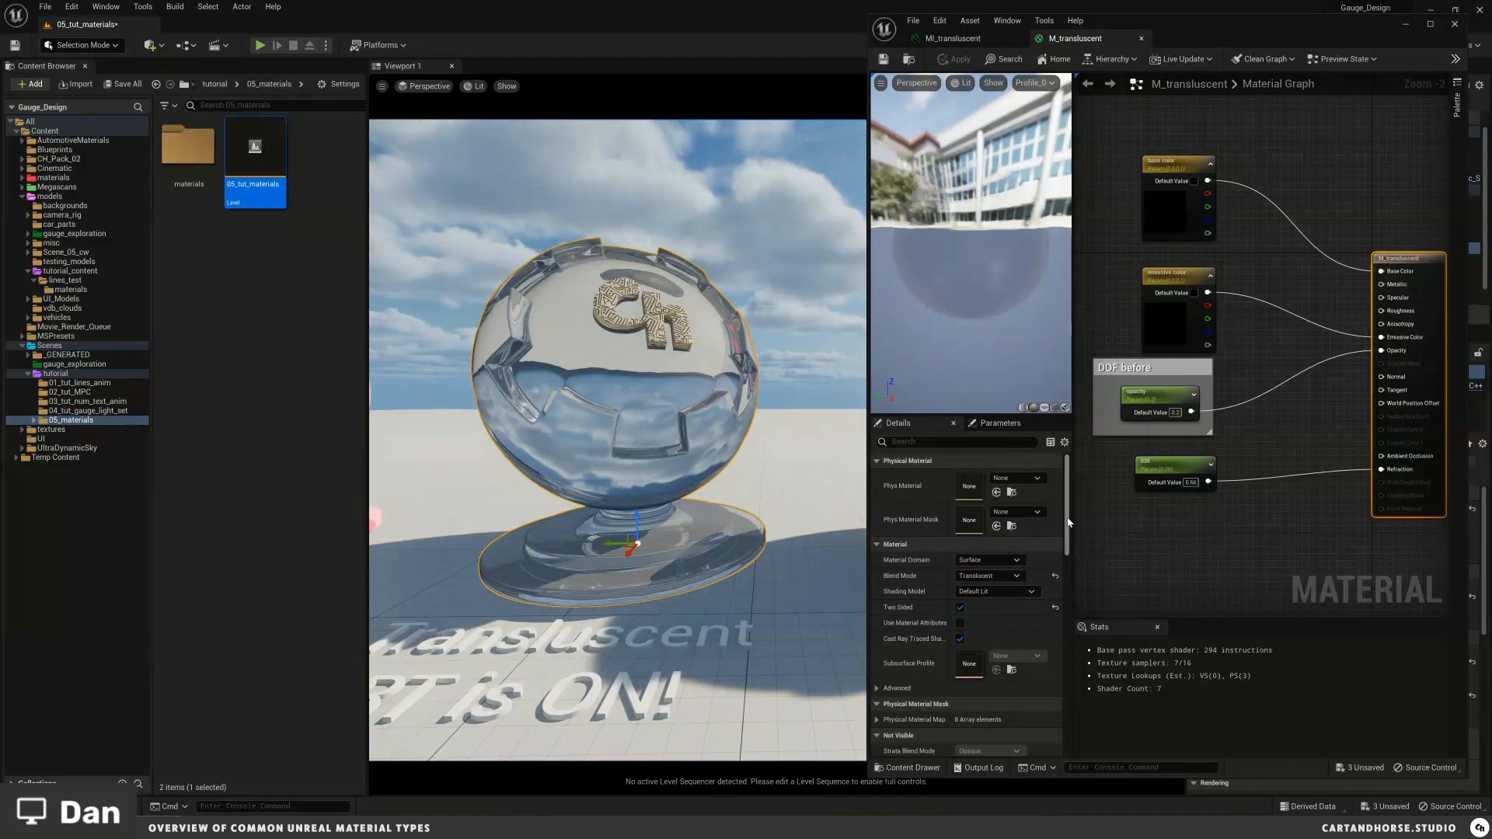
Step: Search the material details for "dof" and examine the Translucency Pass options
{"action": "left_click_drag", "start_coordinate": [1067, 522], "coordinate": [1068, 541]}
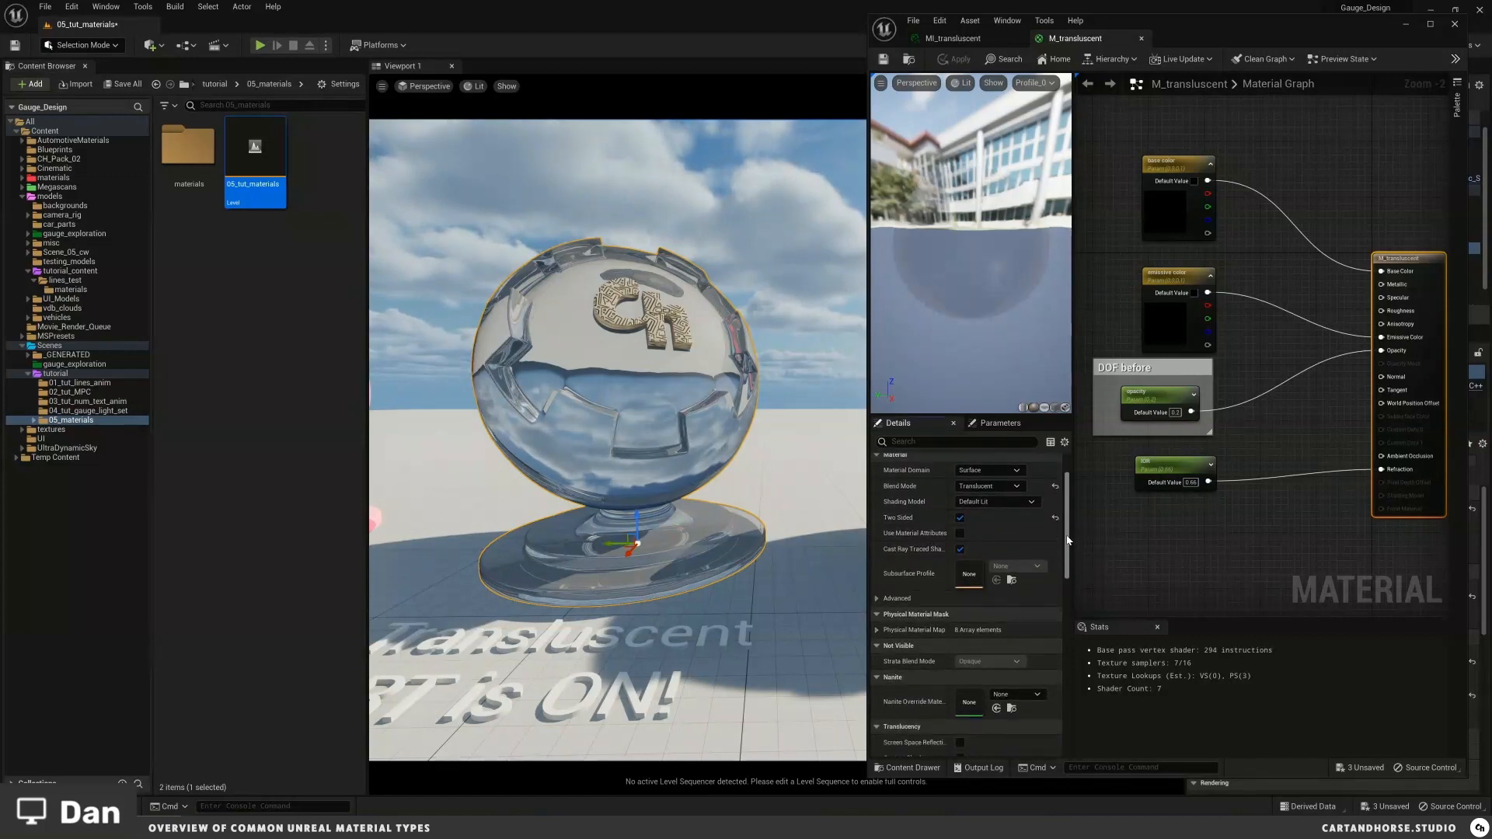
{"action": "left_click_drag", "start_coordinate": [1068, 541], "coordinate": [1068, 543]}
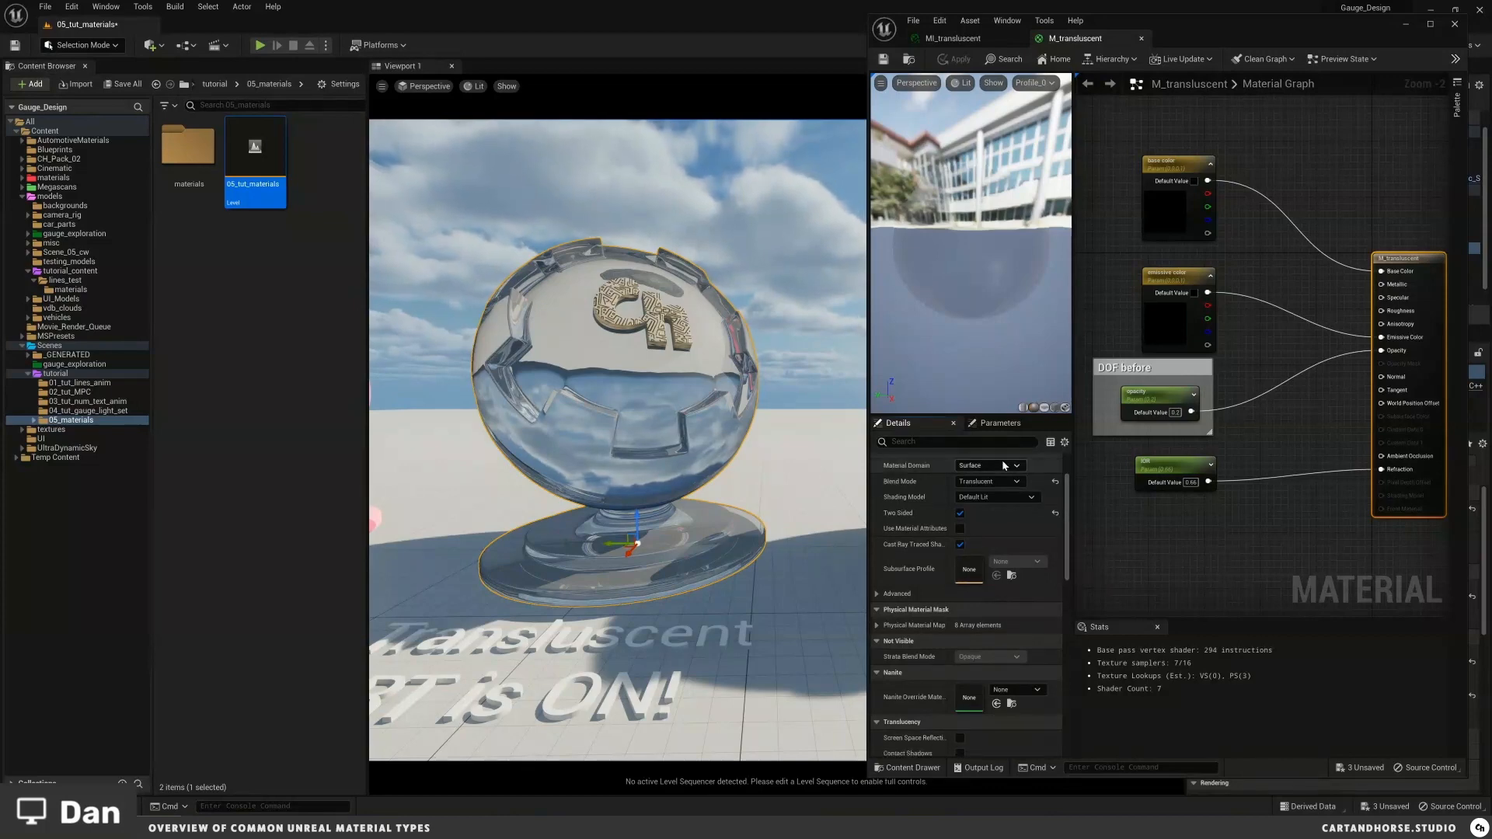
{"action": "scroll", "coordinate": [1001, 466], "scroll_direction": "up", "scroll_amount": 3}
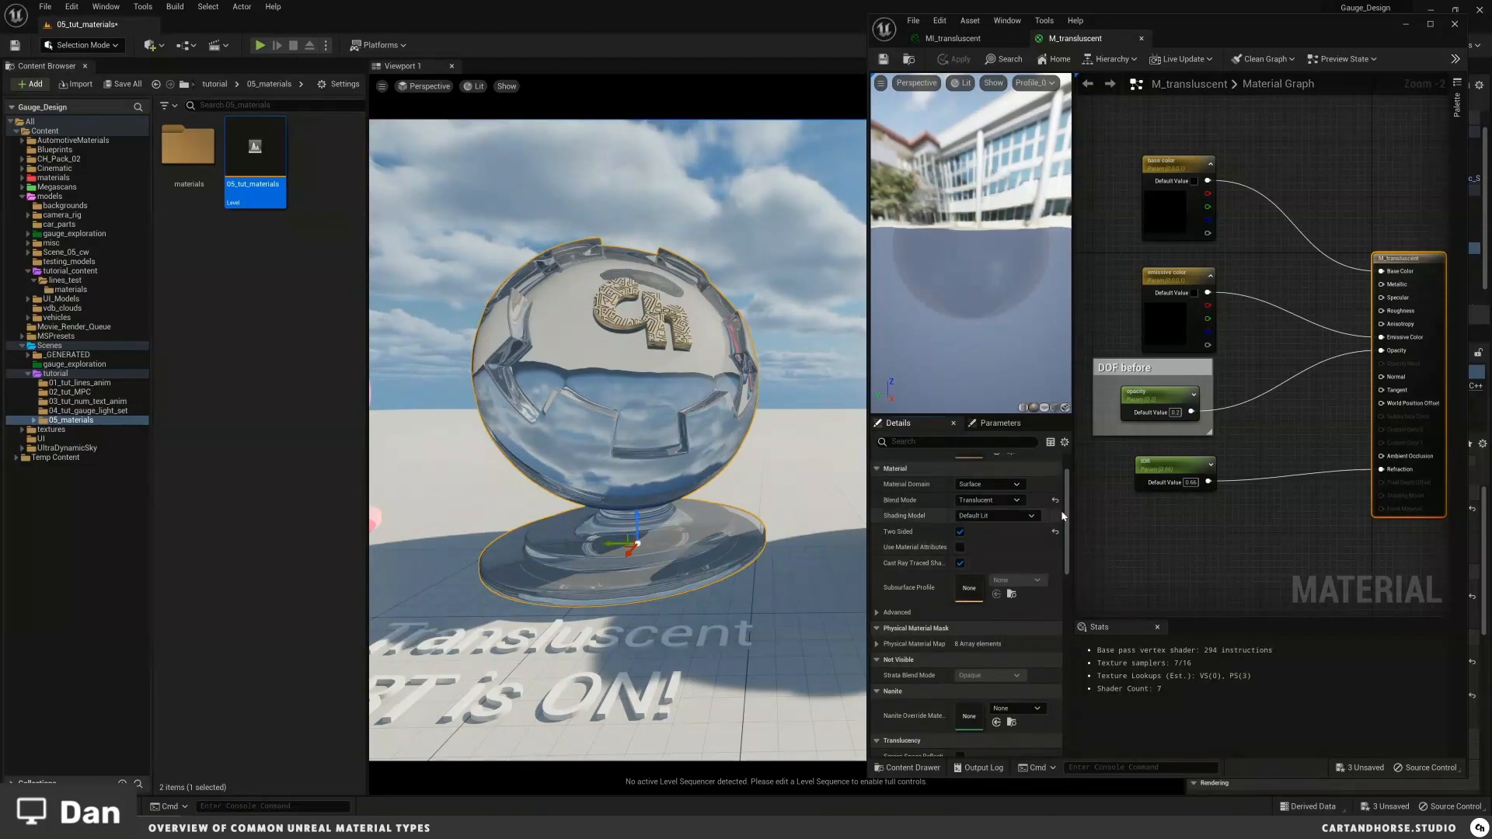
{"action": "left_click", "coordinate": [952, 446]}
{"action": "type", "text": "dof"}
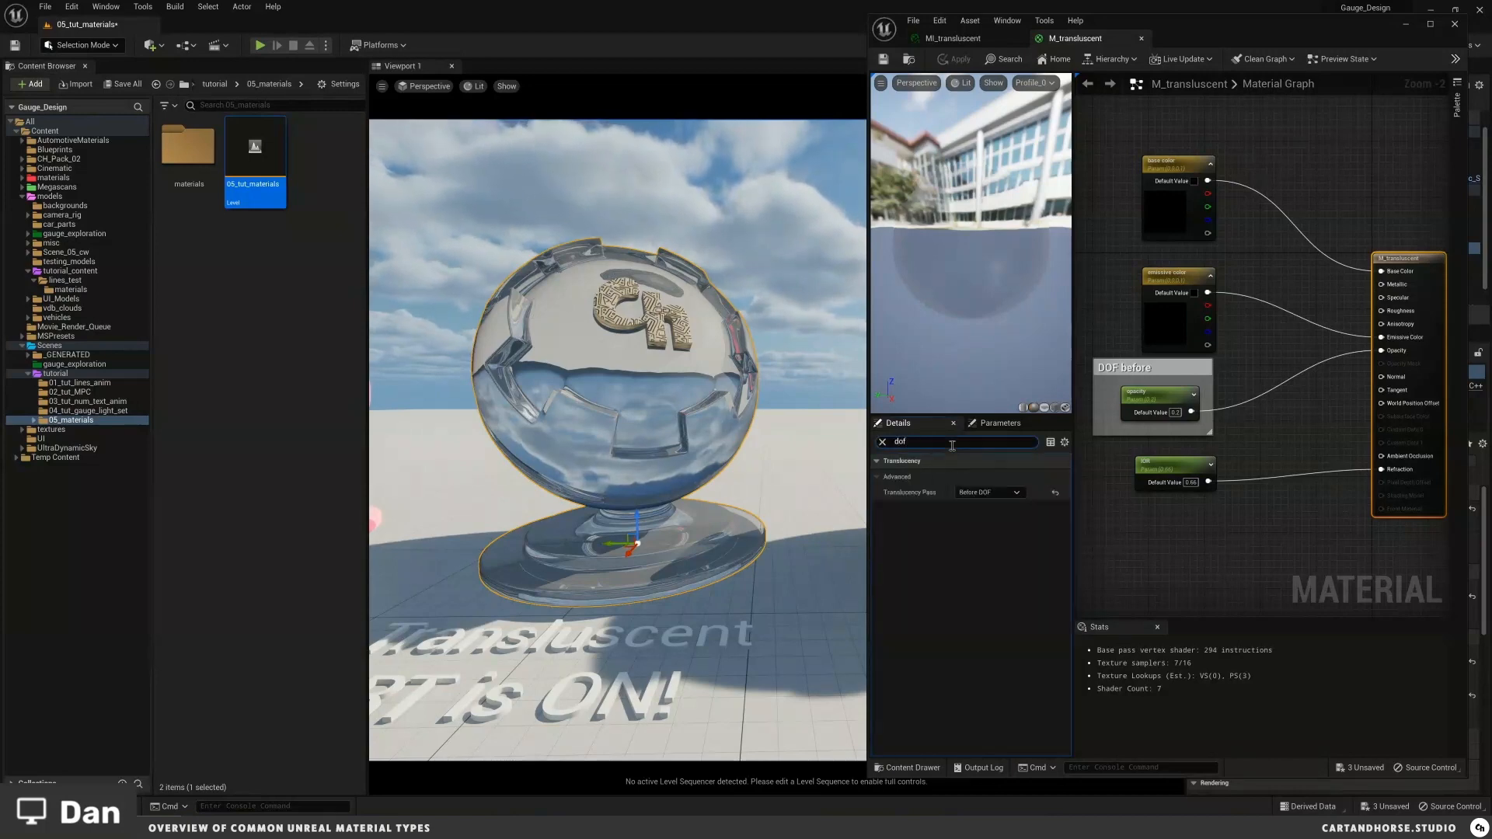
{"action": "left_click", "coordinate": [991, 494]}
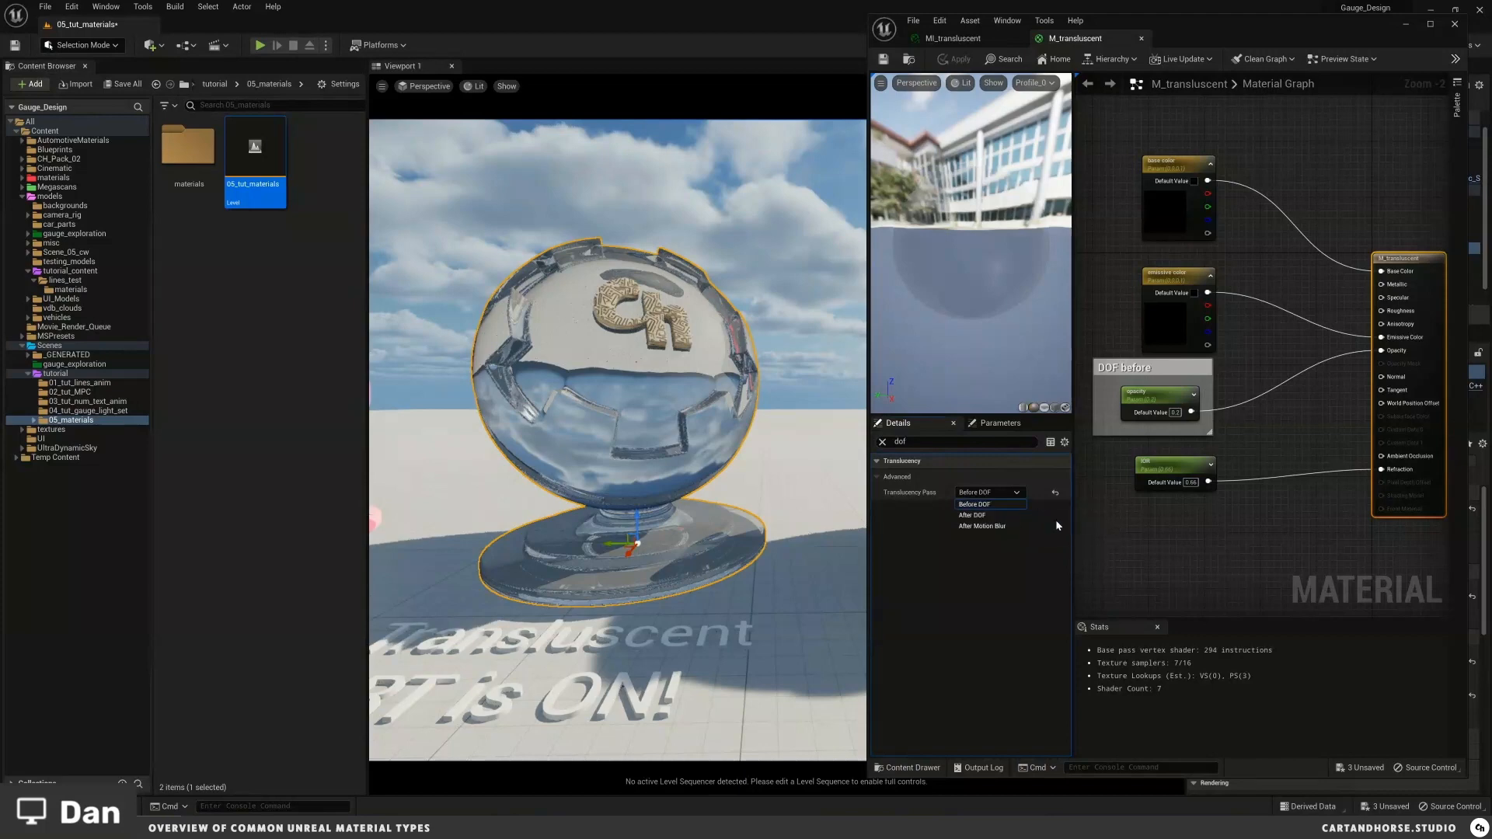
{"action": "left_click", "coordinate": [1041, 509]}
{"action": "left_click", "coordinate": [882, 442]}
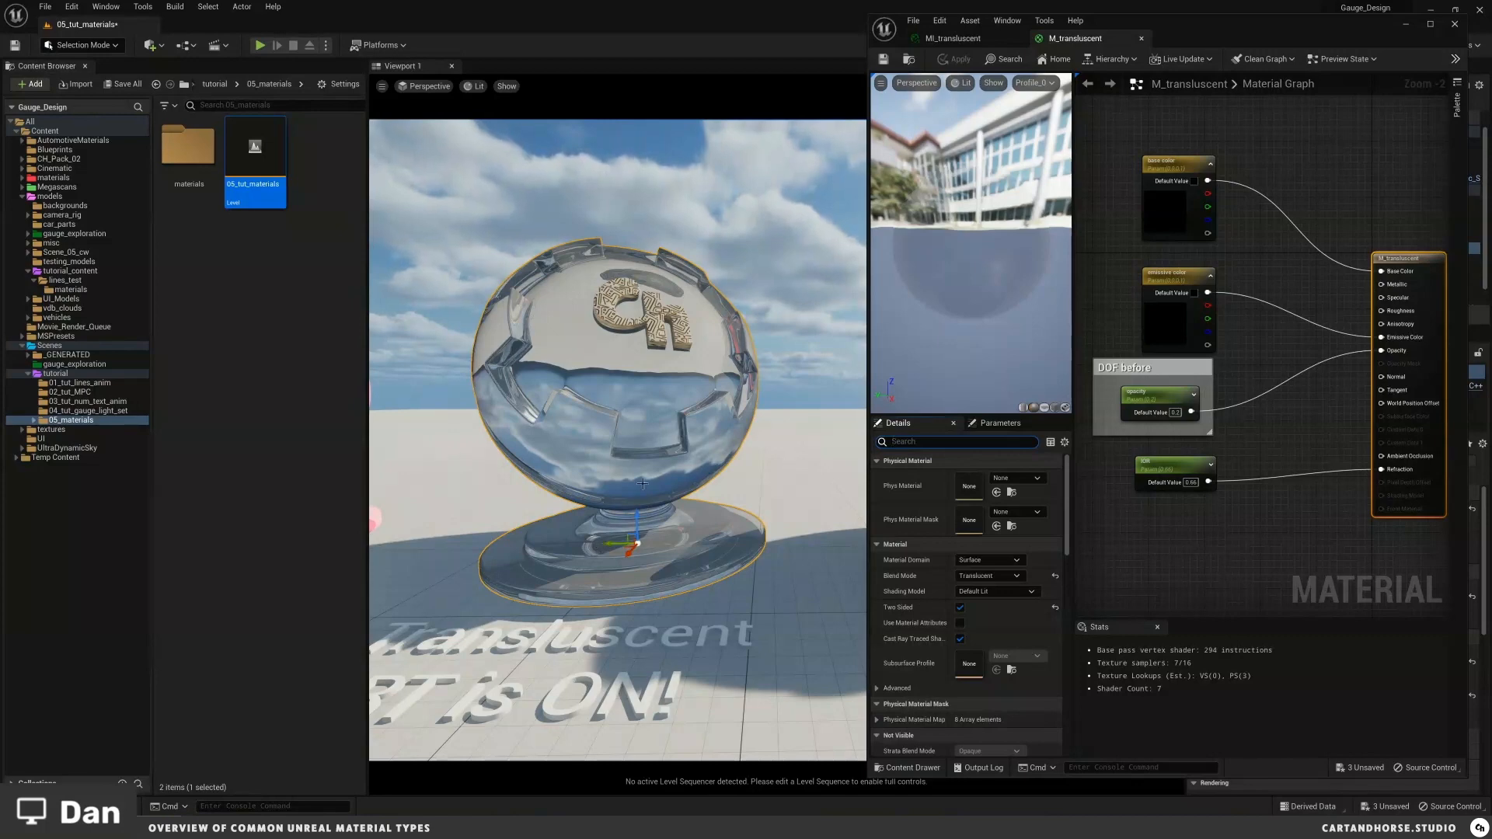
Step: Step MI_translucent's IOR through 1, 1.1, 1.2, 1.3, 1.5 and 2.0 up to 10.0
{"action": "left_click", "coordinate": [953, 38]}
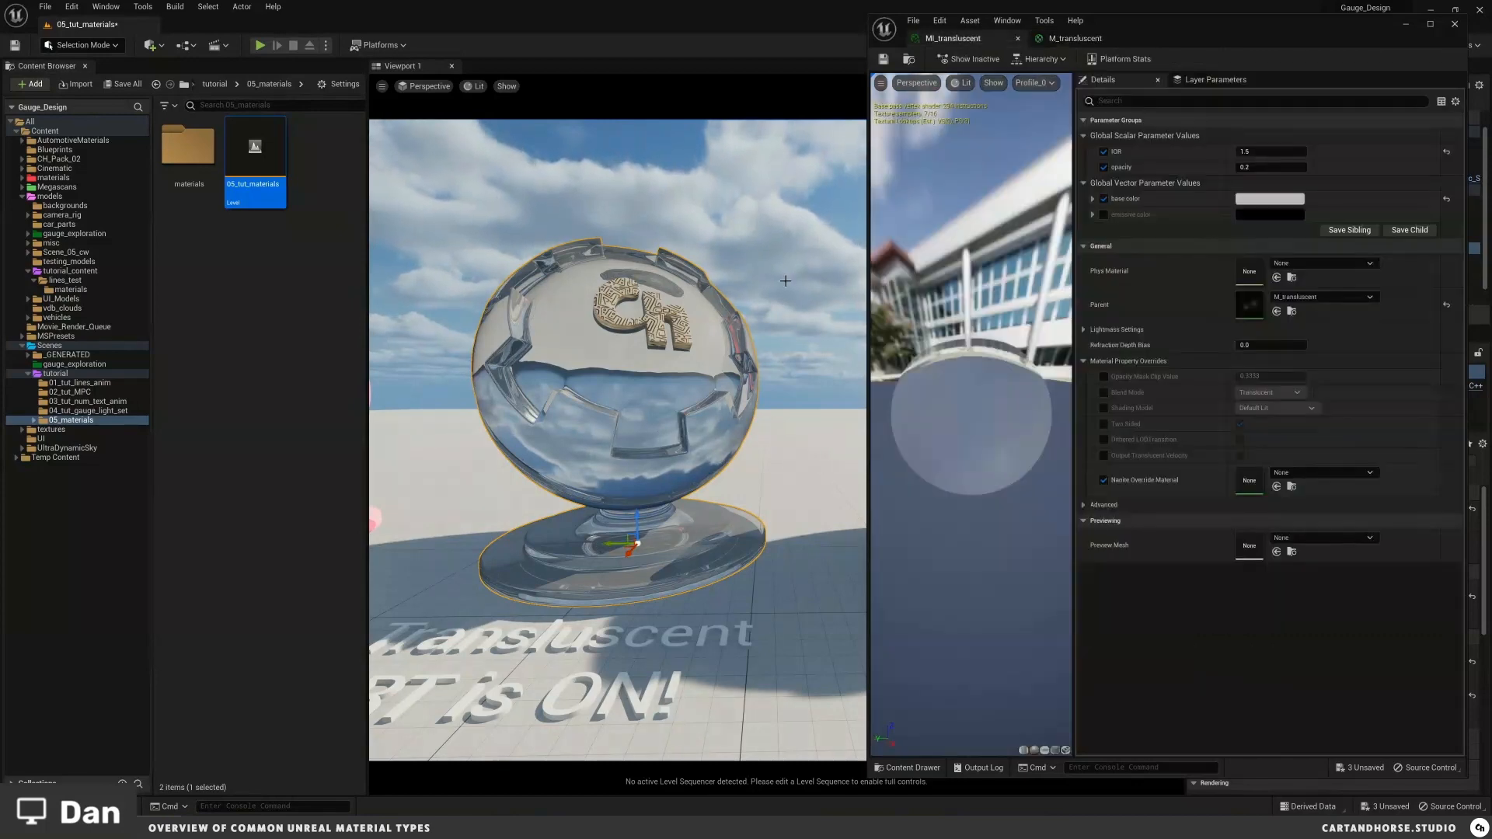
{"action": "left_click", "coordinate": [1262, 151]}
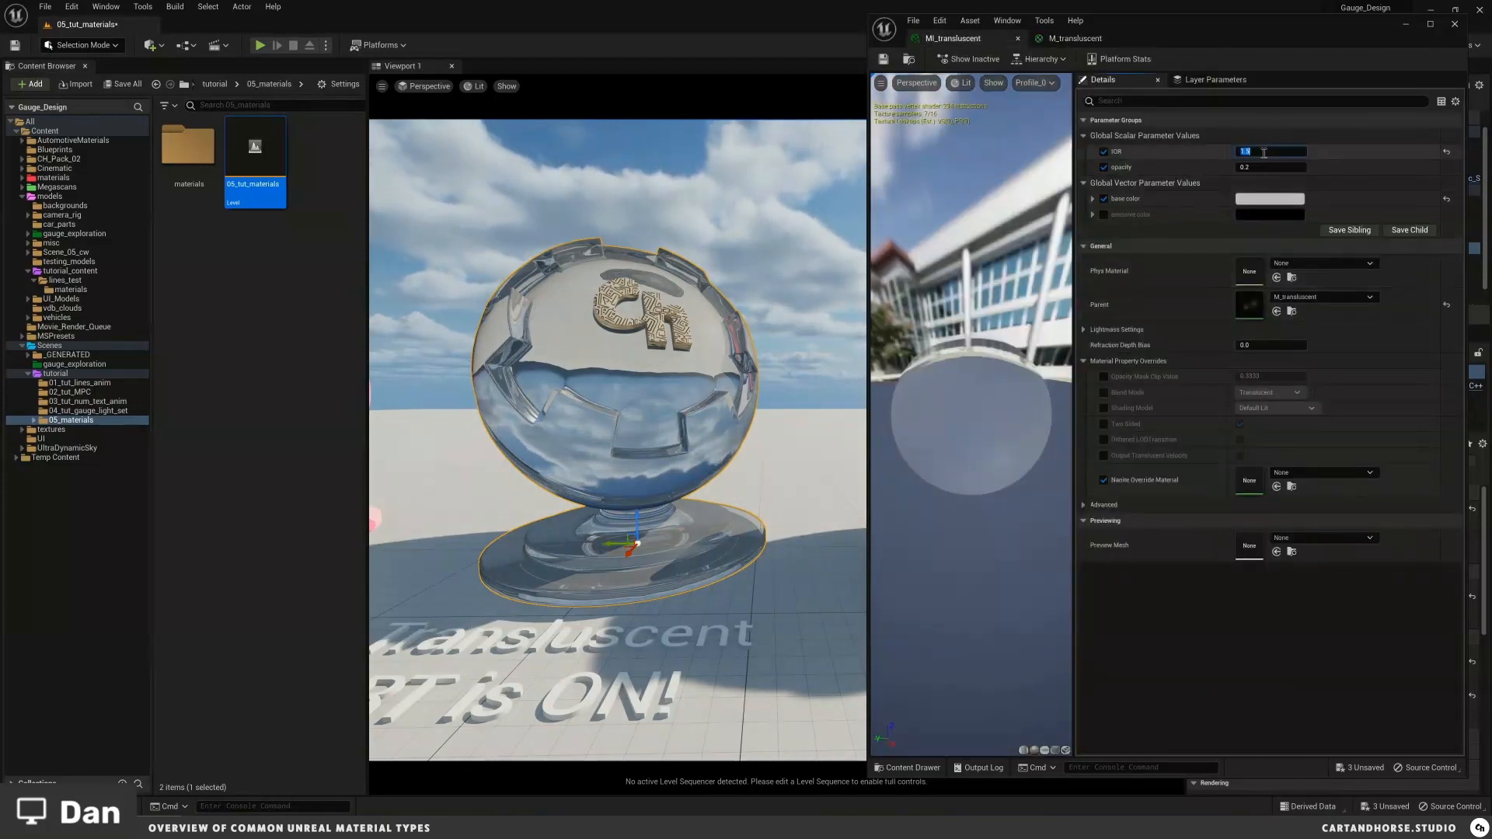
{"action": "type", "text": "1"}
{"action": "key", "text": "Return"}
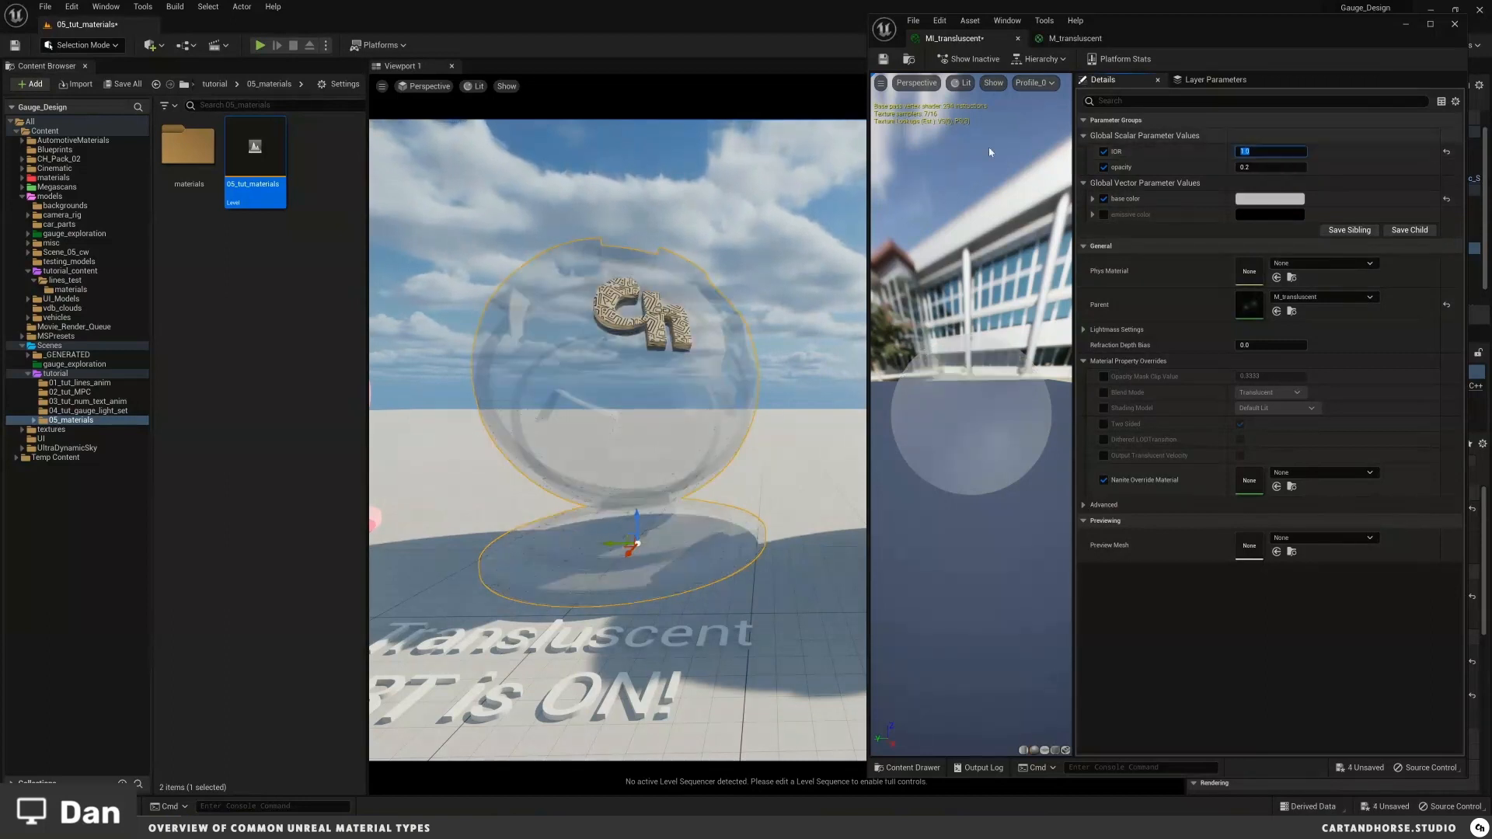
{"action": "middle_click_drag", "start_coordinate": [781, 361], "coordinate": [778, 365]}
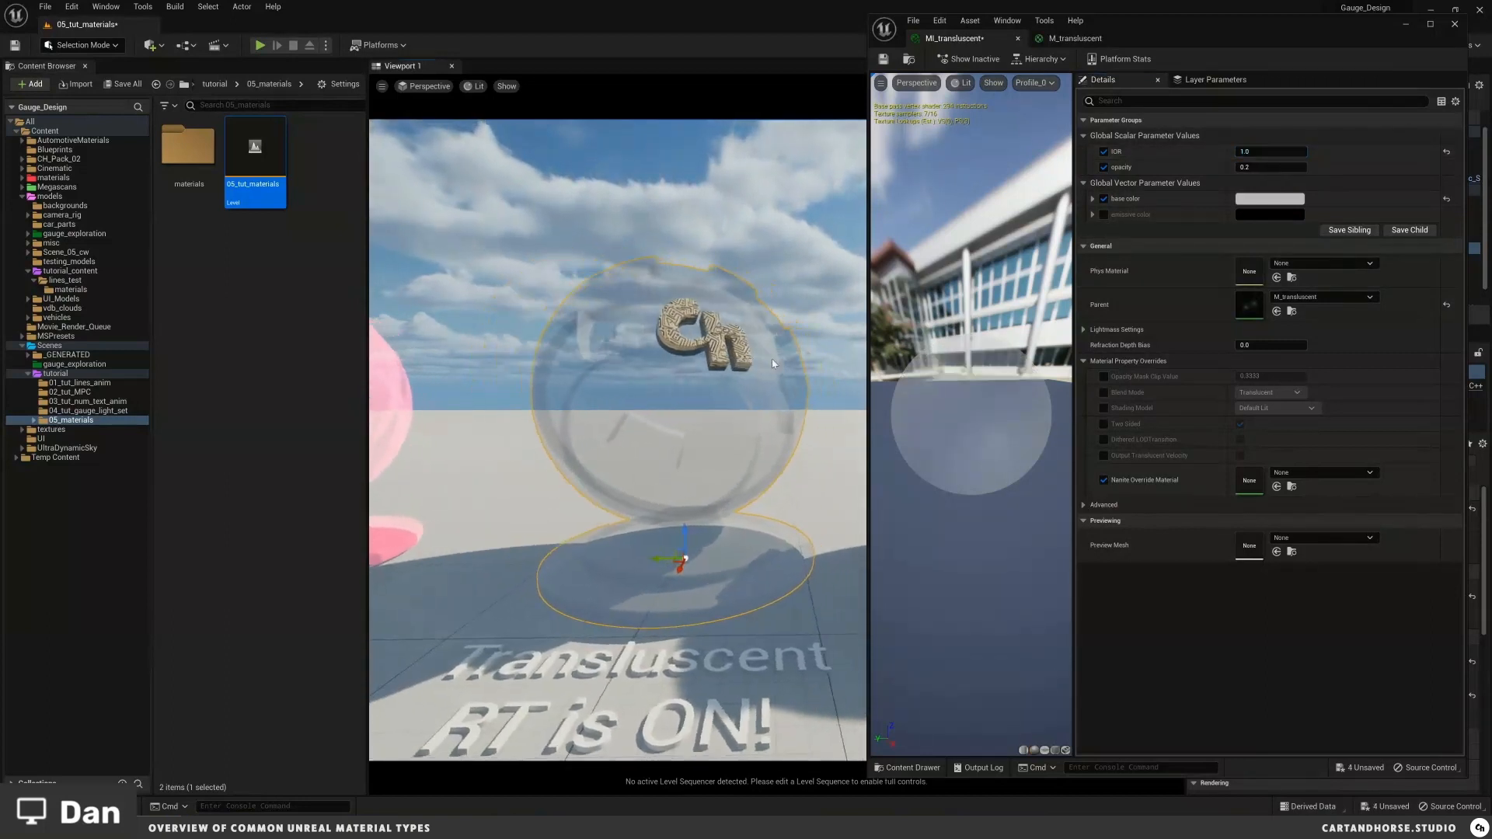
{"action": "left_click", "coordinate": [1284, 151]}
{"action": "type", "text": "1.1"}
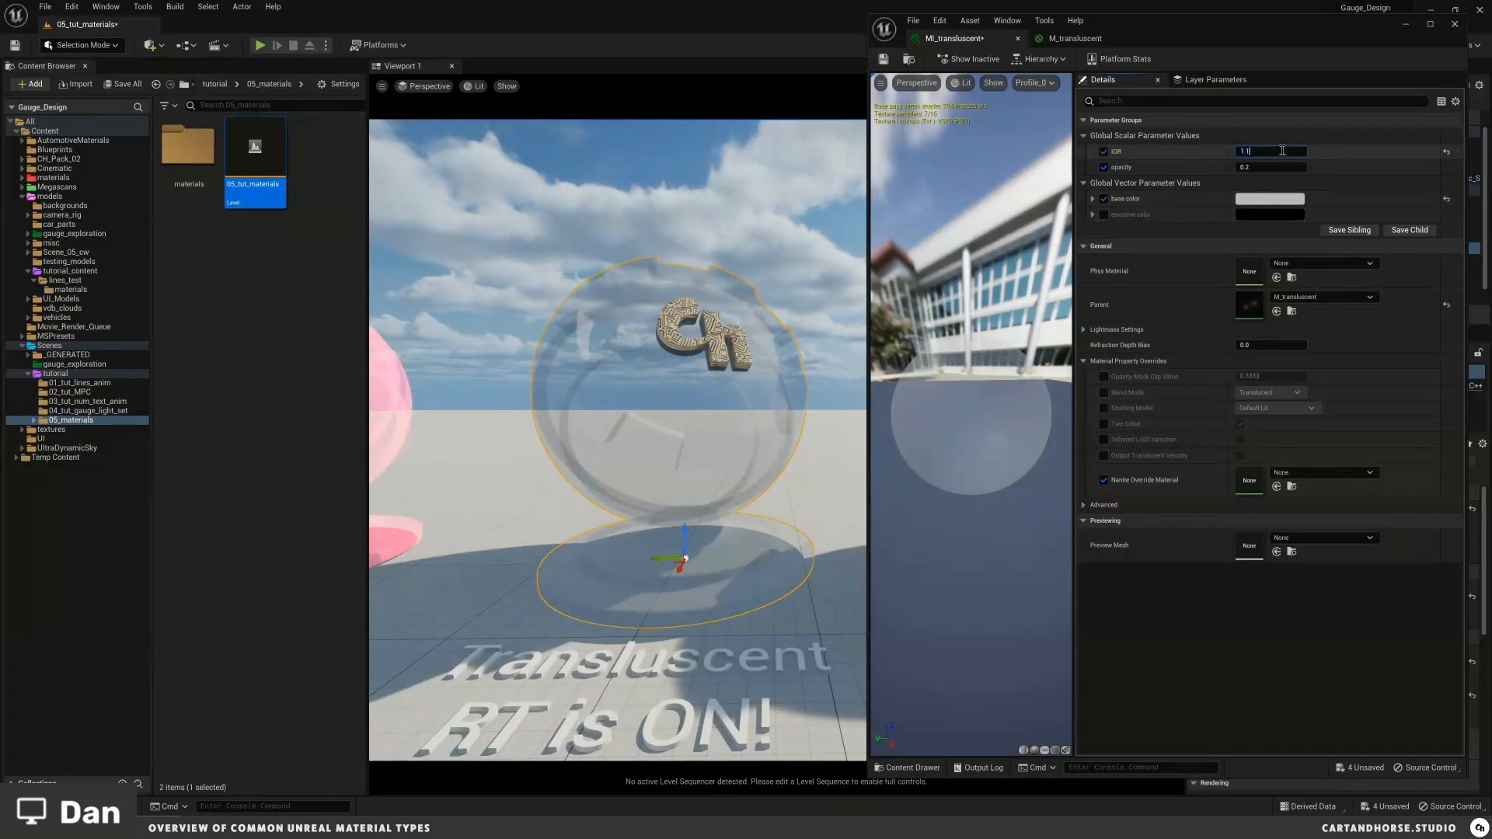
{"action": "key", "text": "Return"}
{"action": "type", "text": "1.2"}
{"action": "key", "text": "Return"}
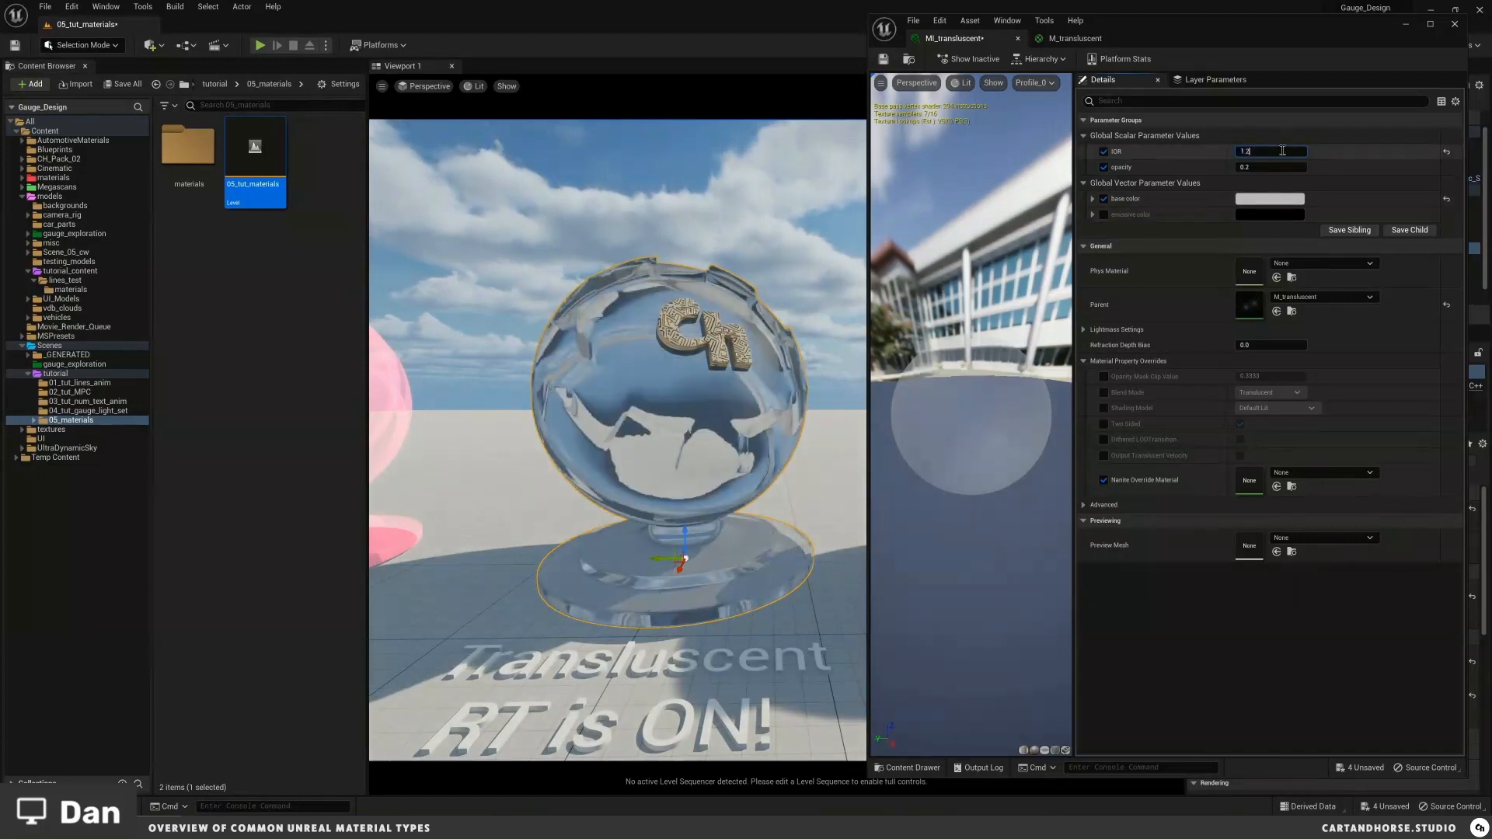
{"action": "type", "text": "1.3"}
{"action": "key", "text": "Return"}
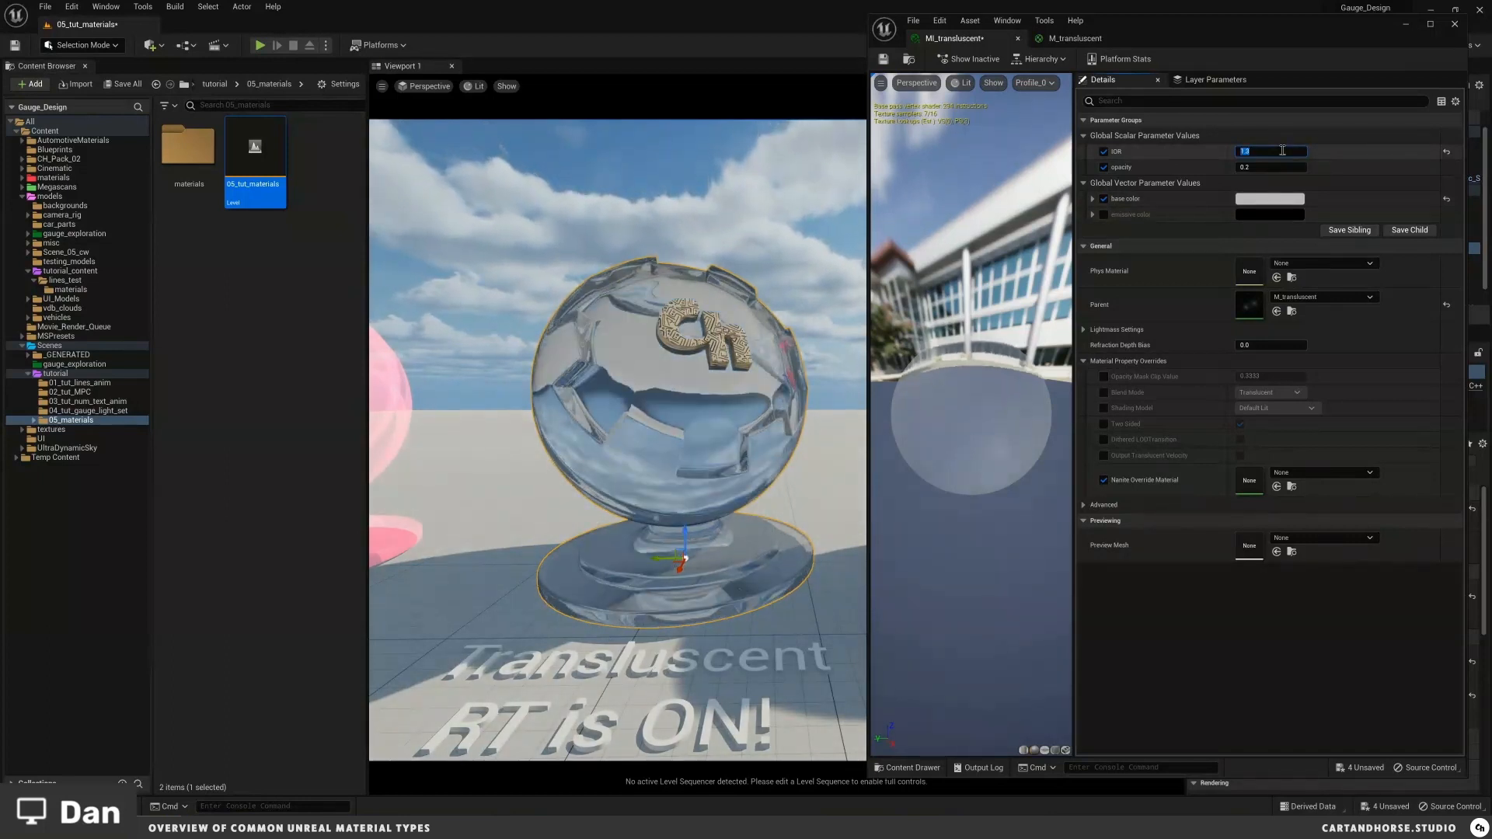
{"action": "type", "text": "1.5"}
{"action": "key", "text": "Return"}
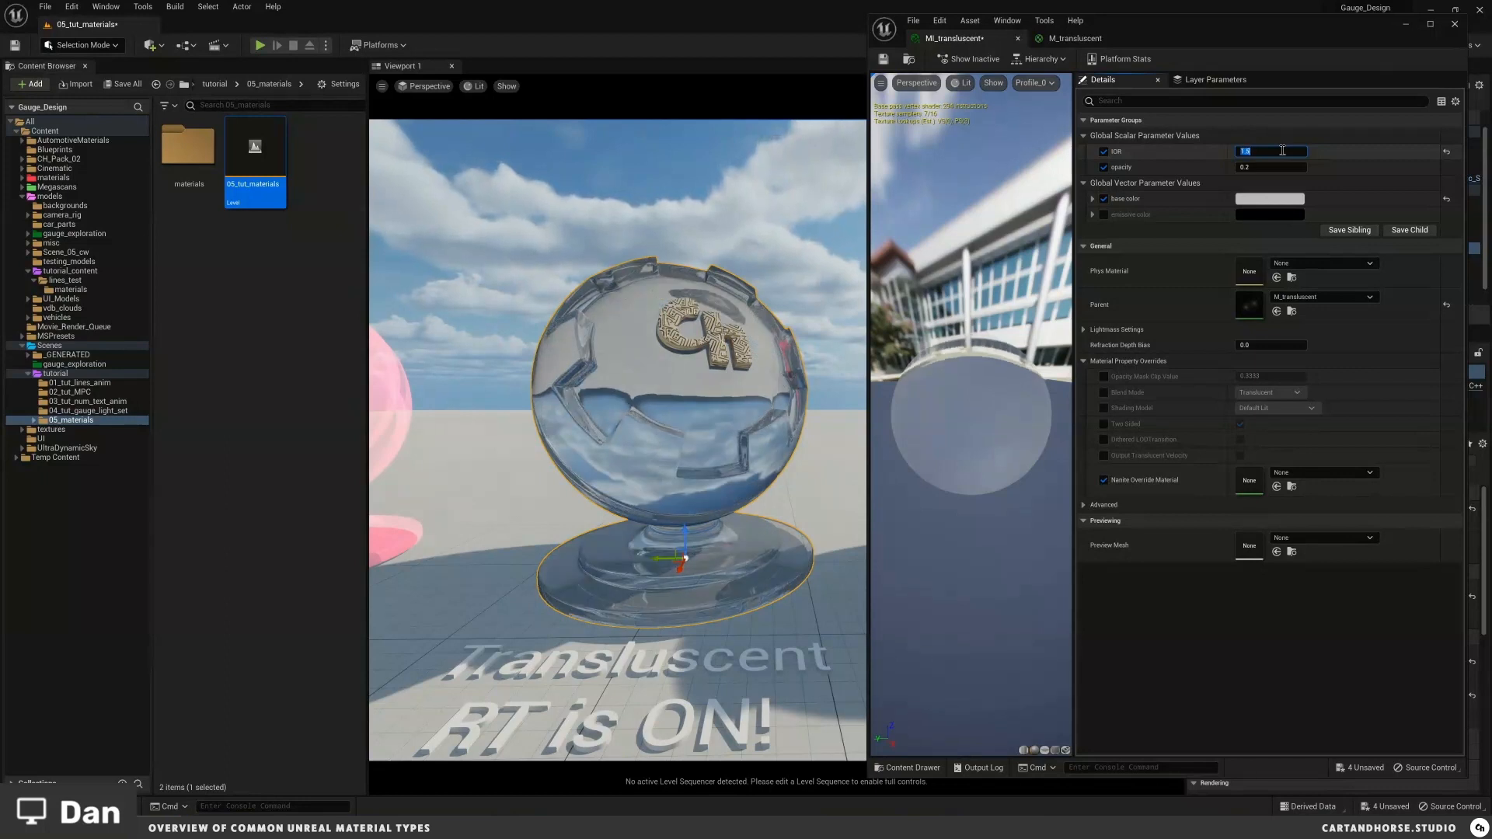
{"action": "type", "text": "2.0"}
{"action": "key", "text": "Return"}
{"action": "type", "text": "10.0"}
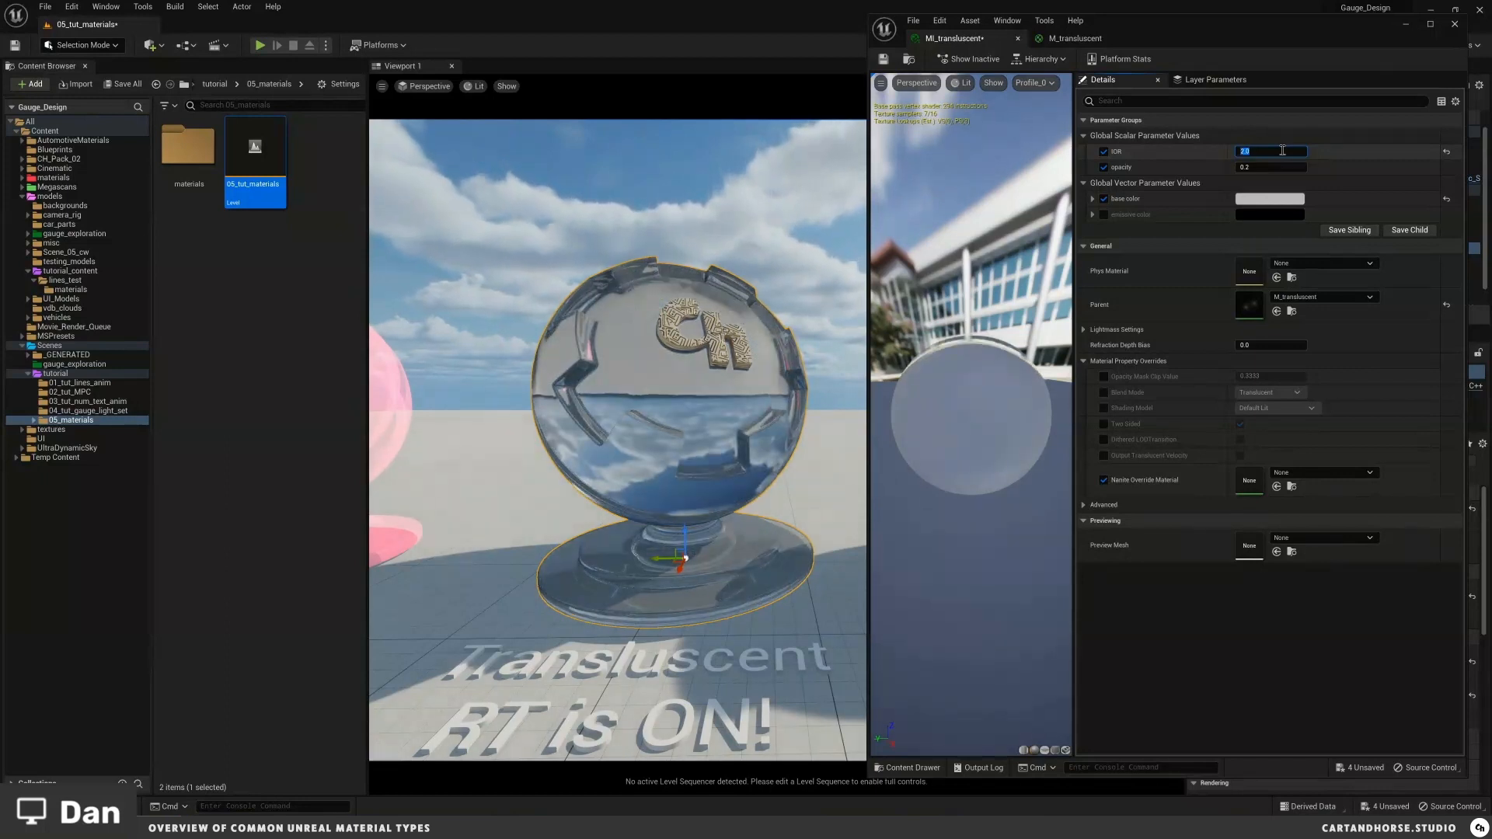
{"action": "key", "text": "Return"}
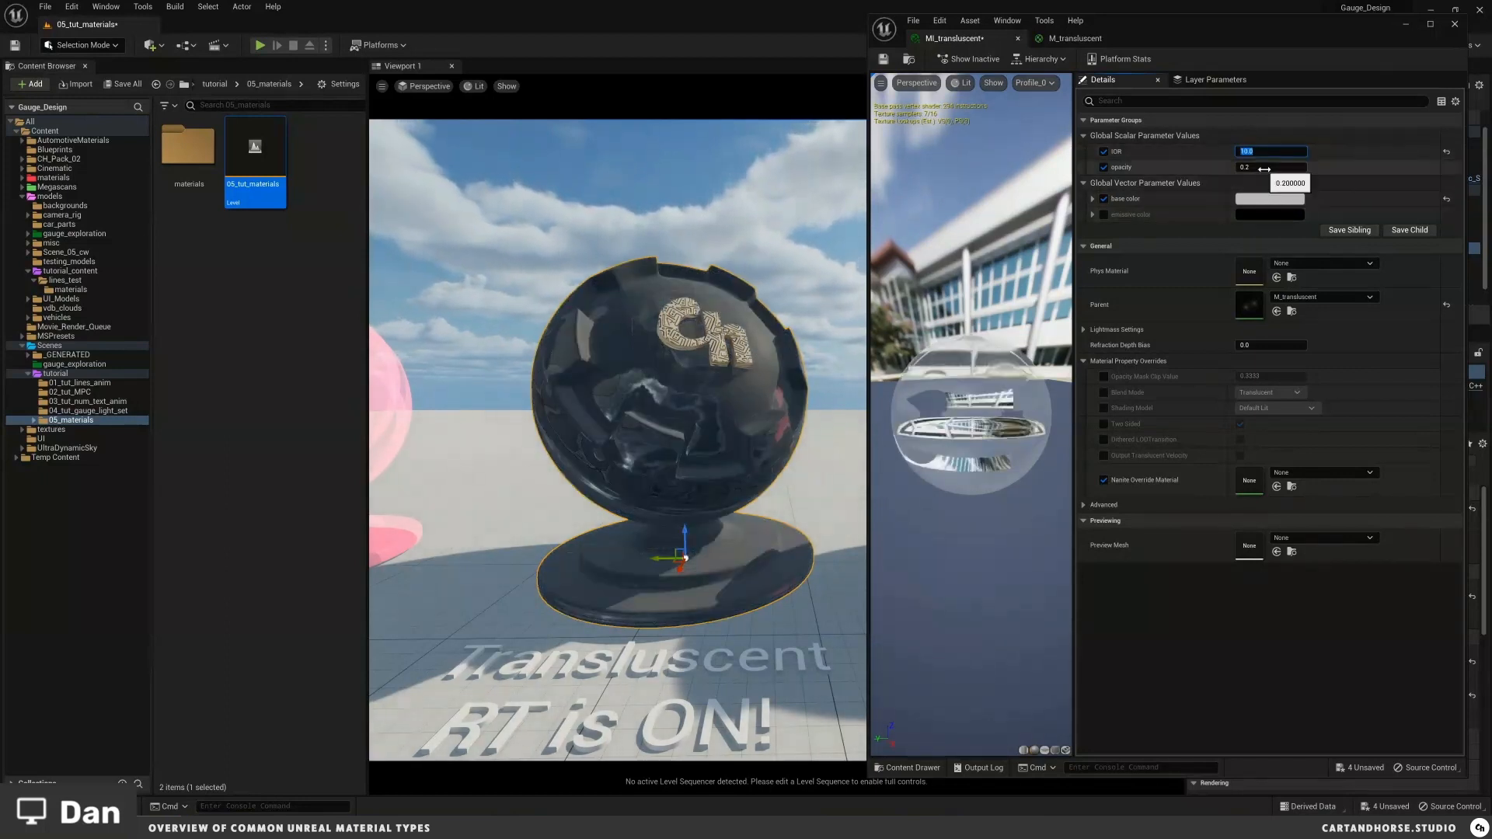
Step: Set MI_translucent's IOR to 1.5, save the material instance and close its editor
{"action": "type", "text": "1.5"}
{"action": "key", "text": "Return"}
{"action": "mouse_move", "coordinate": [1254, 170]}
{"action": "left_mouse_down"}
{"action": "mouse_move", "coordinate": [1312, 171]}
{"action": "mouse_move", "coordinate": [1230, 178]}
{"action": "left_mouse_up"}
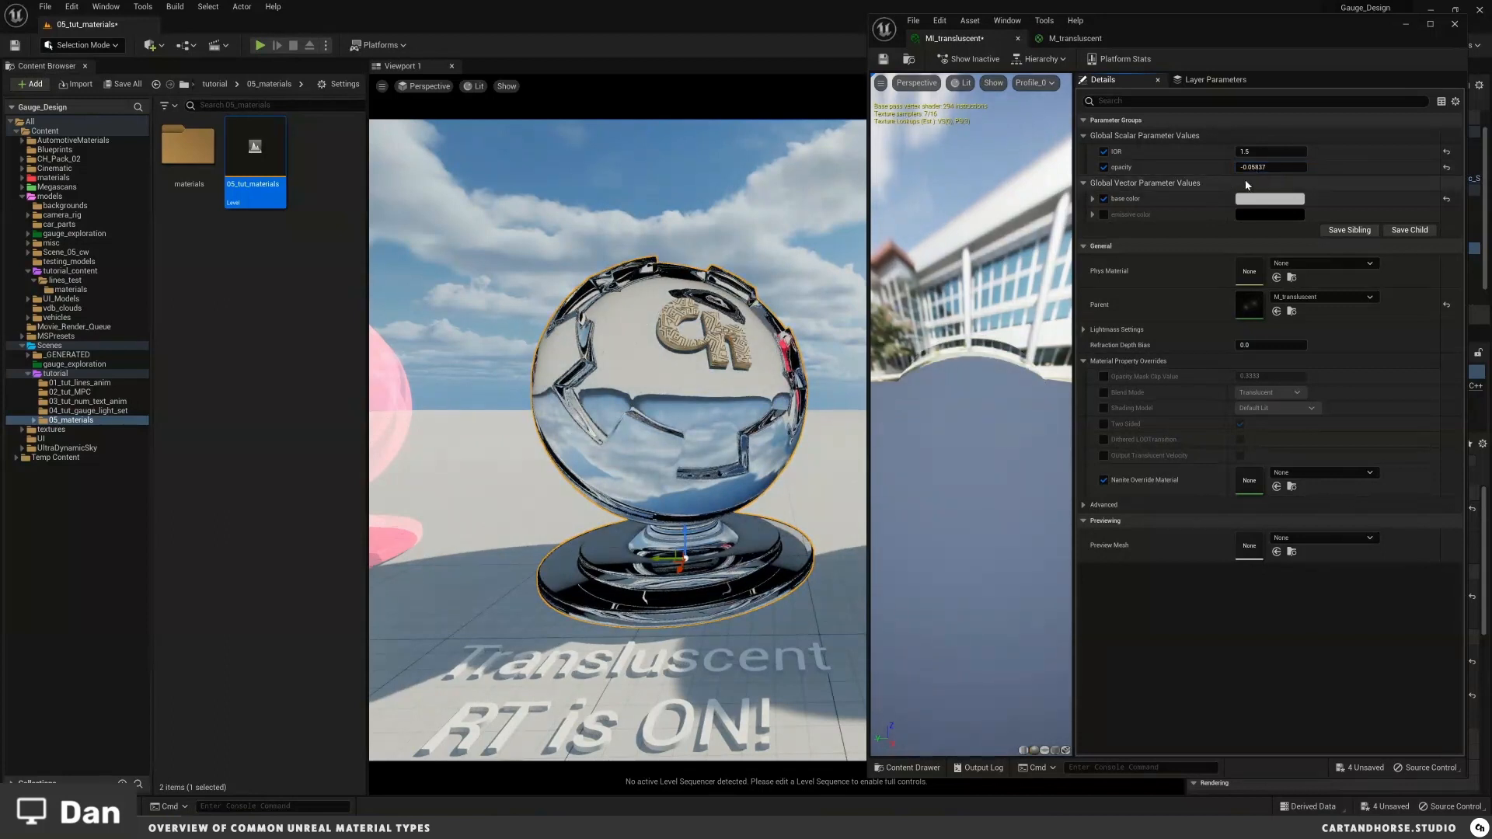
{"action": "left_click", "coordinate": [1447, 167]}
{"action": "left_click", "coordinate": [883, 59]}
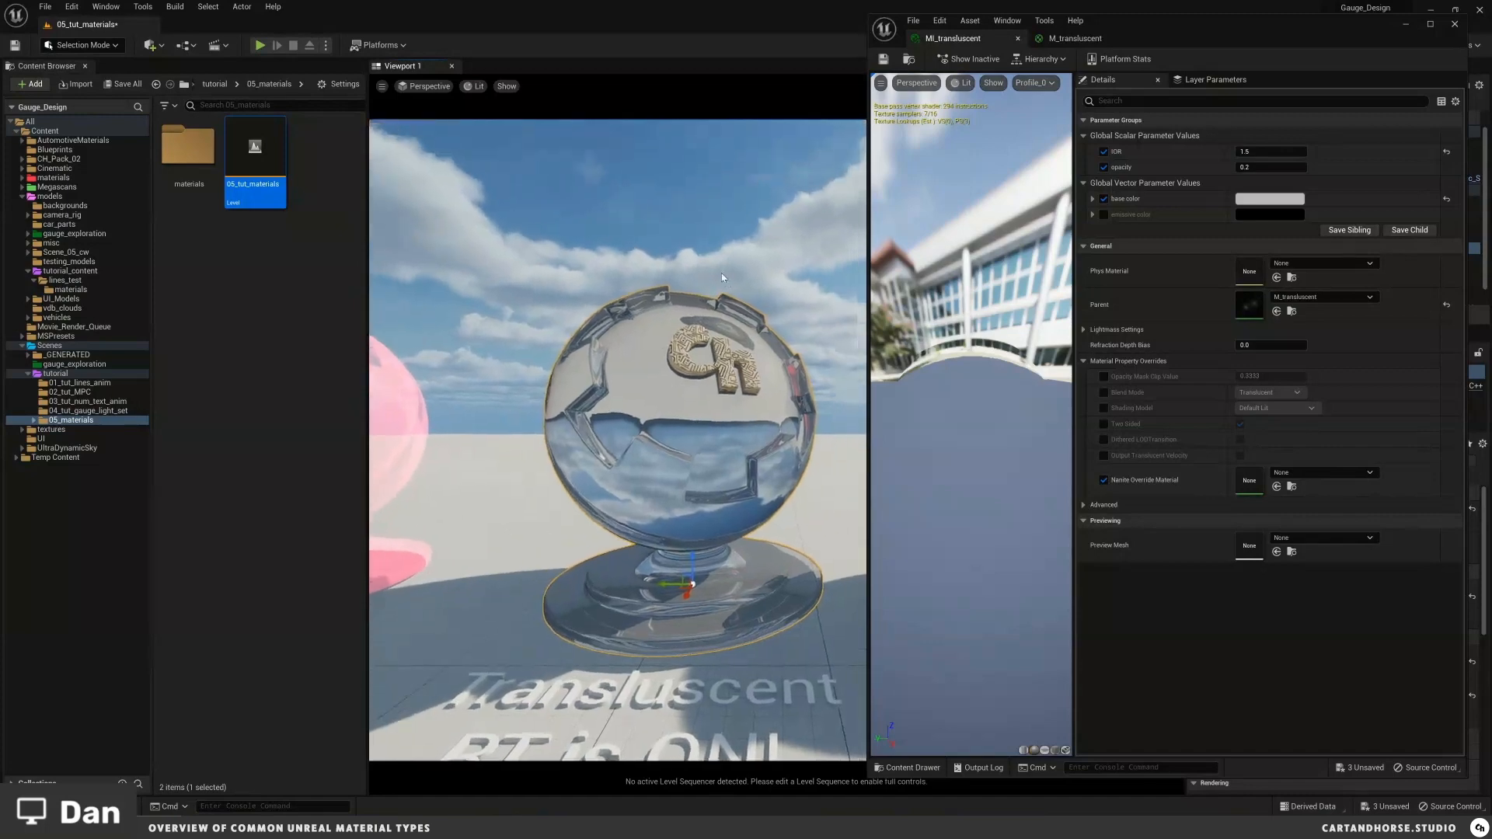
{"action": "left_click", "coordinate": [1455, 24]}
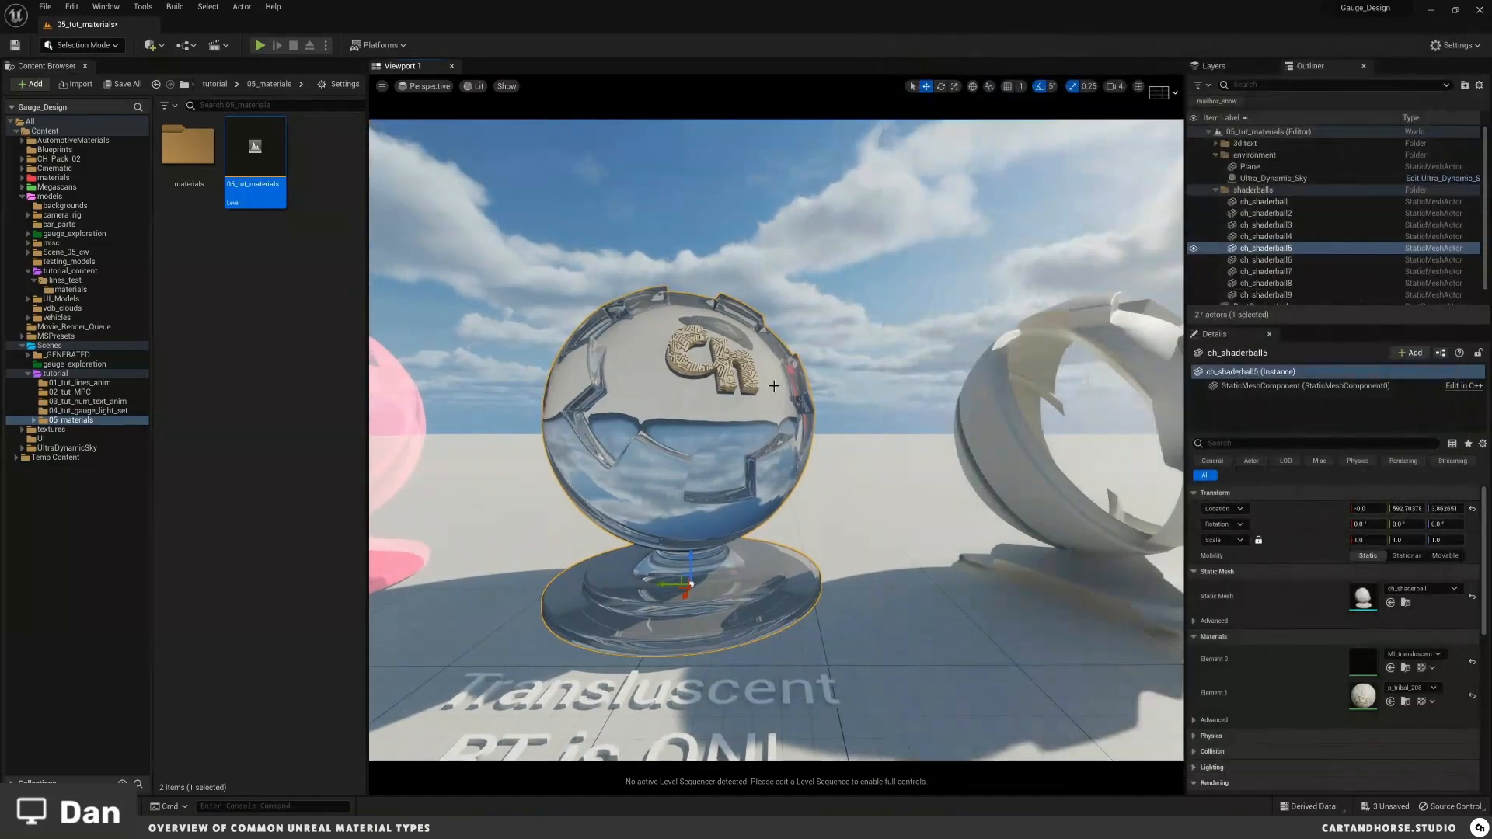
Step: Reopen MI_translucent and enable the Two Sided material property override, checking the glass ball in the viewport
{"action": "middle_click_drag", "start_coordinate": [774, 385], "coordinate": [732, 392]}
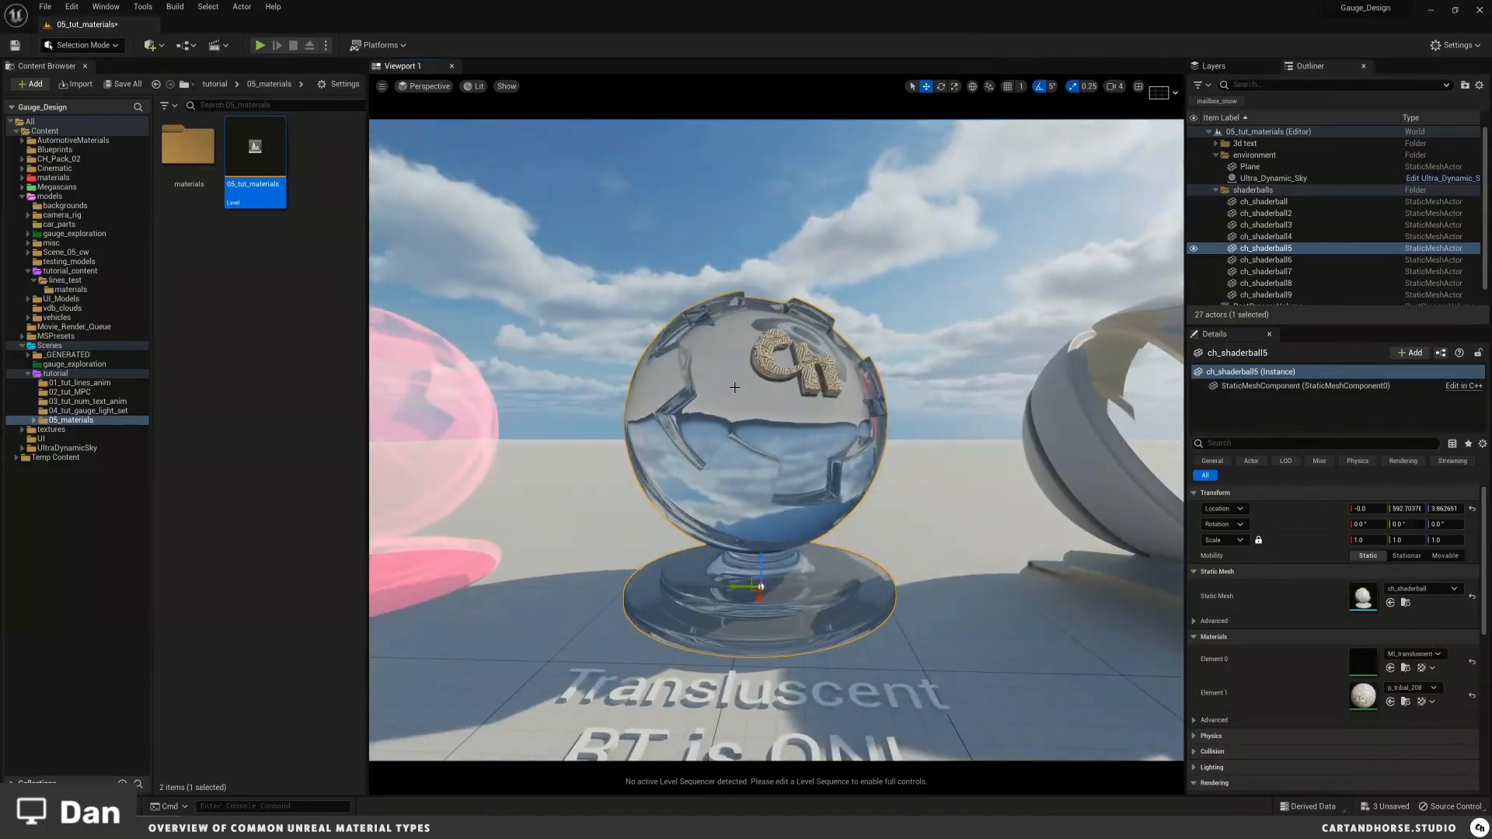
{"action": "key", "text": "Escape"}
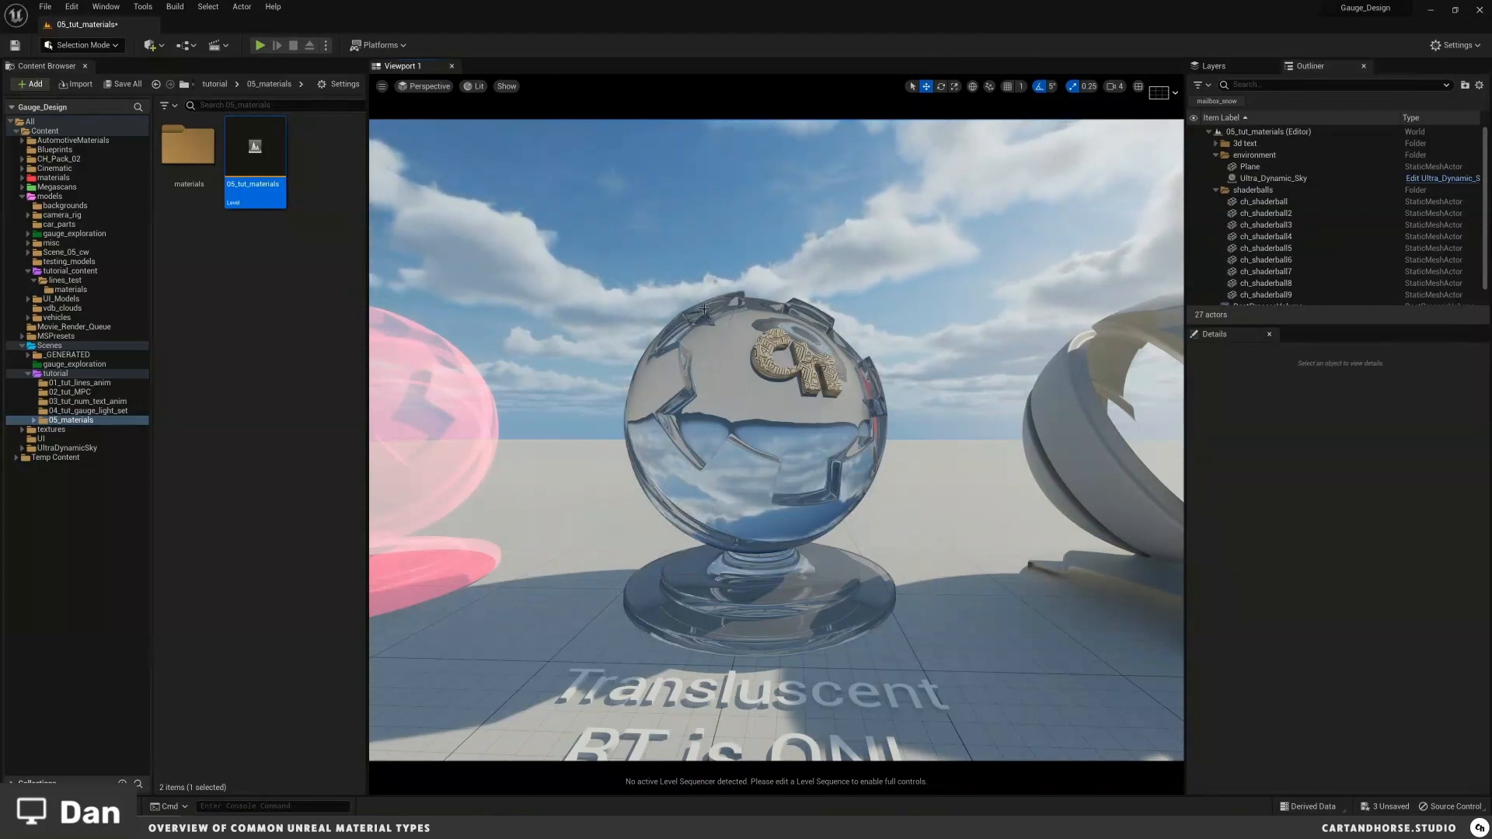
{"action": "left_click", "coordinate": [801, 386]}
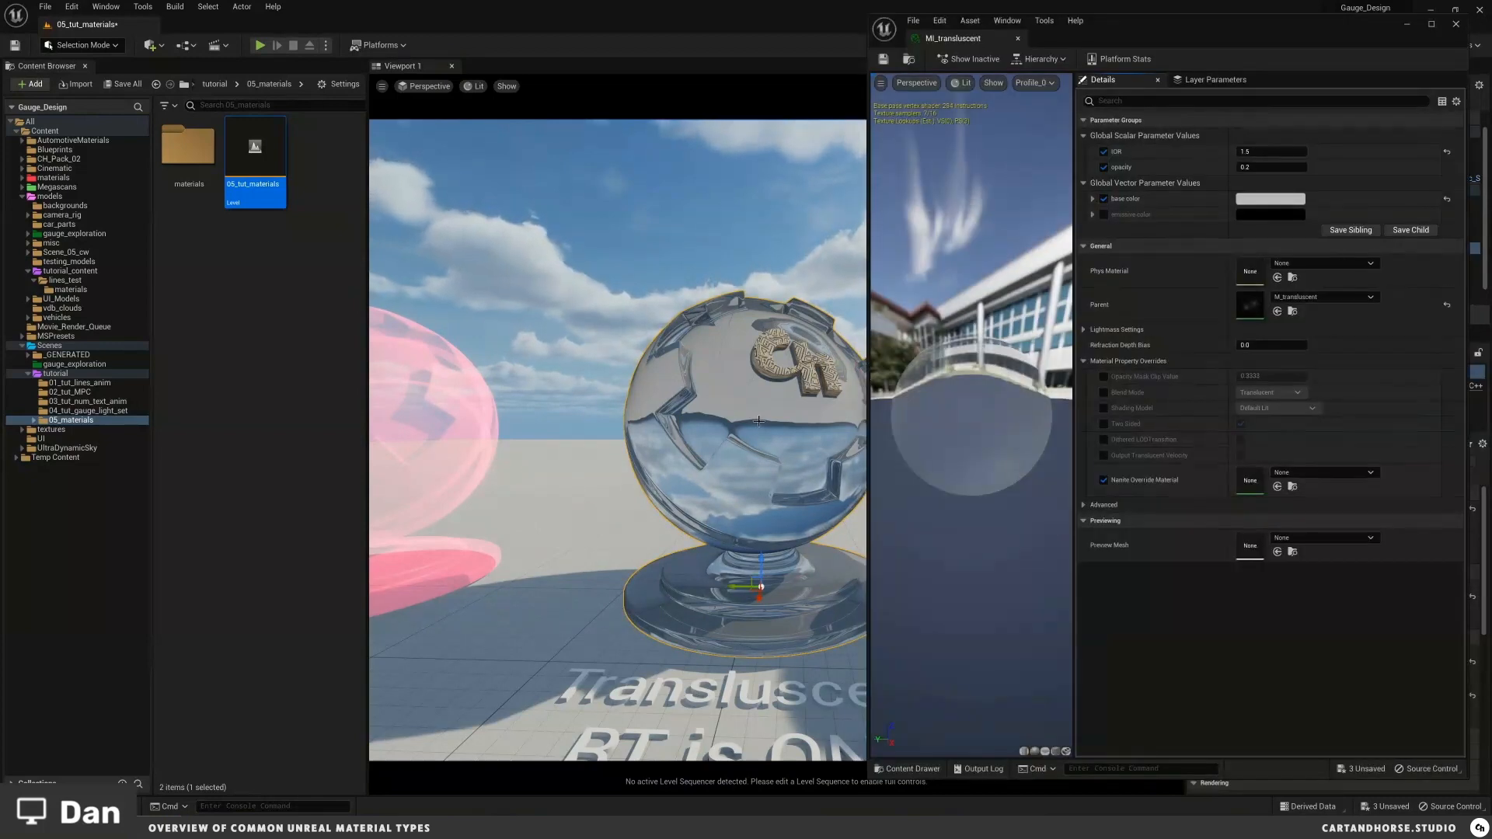
{"action": "right_click_drag", "start_coordinate": [763, 422], "coordinate": [783, 422]}
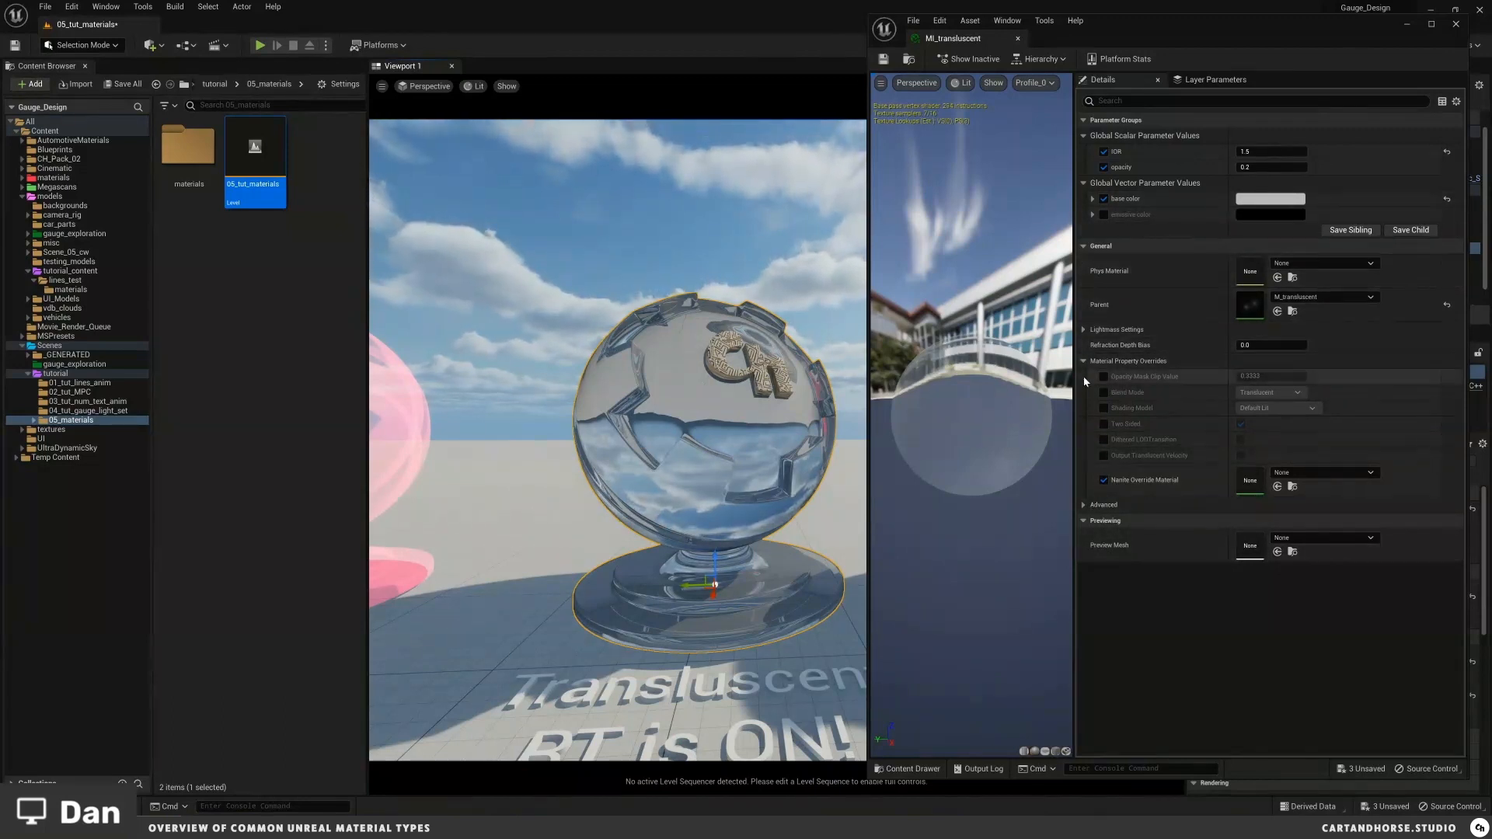
{"action": "left_click", "coordinate": [1104, 423]}
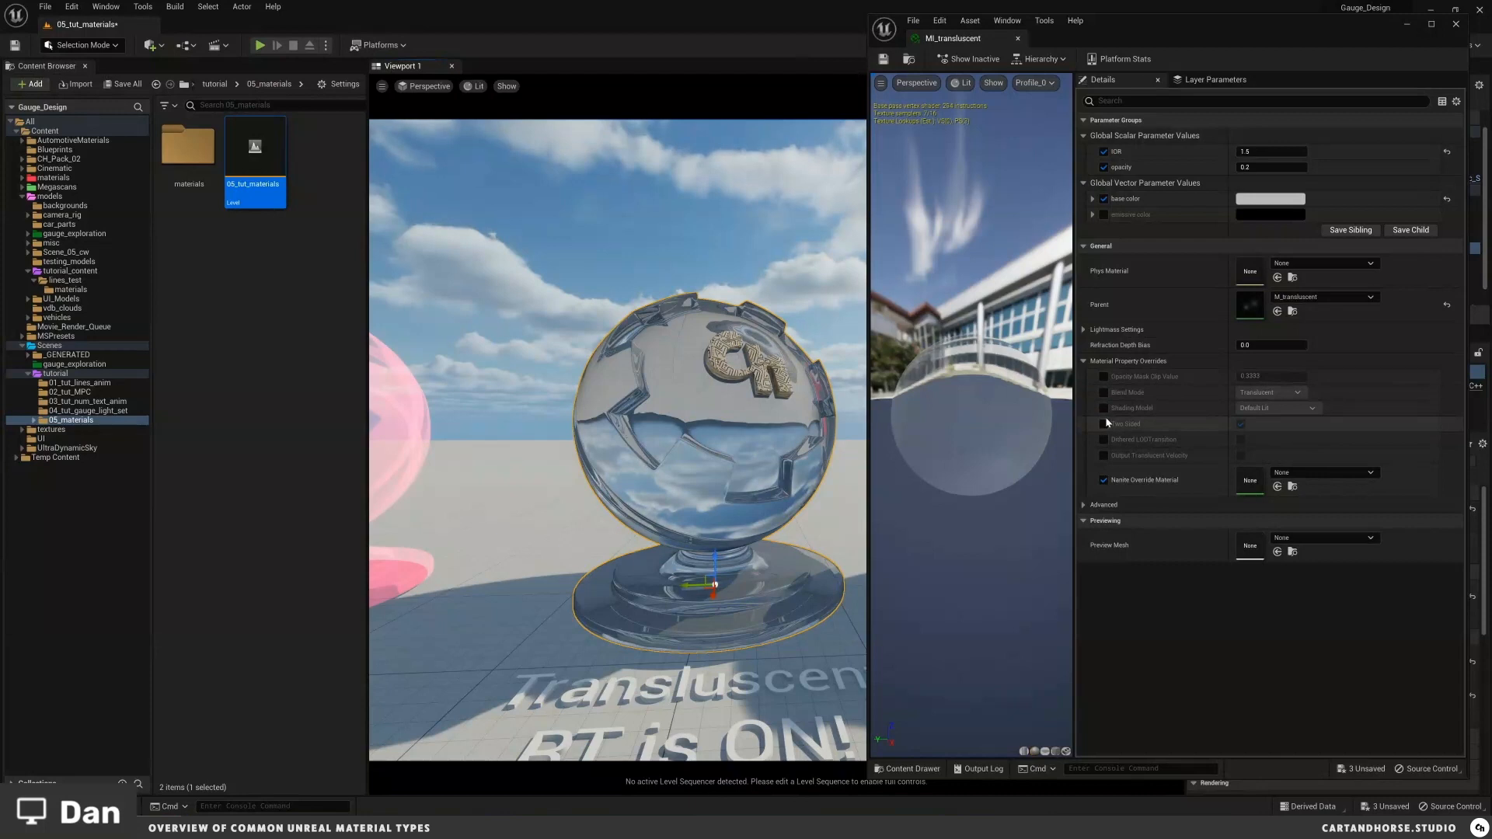
{"action": "left_click", "coordinate": [1241, 425]}
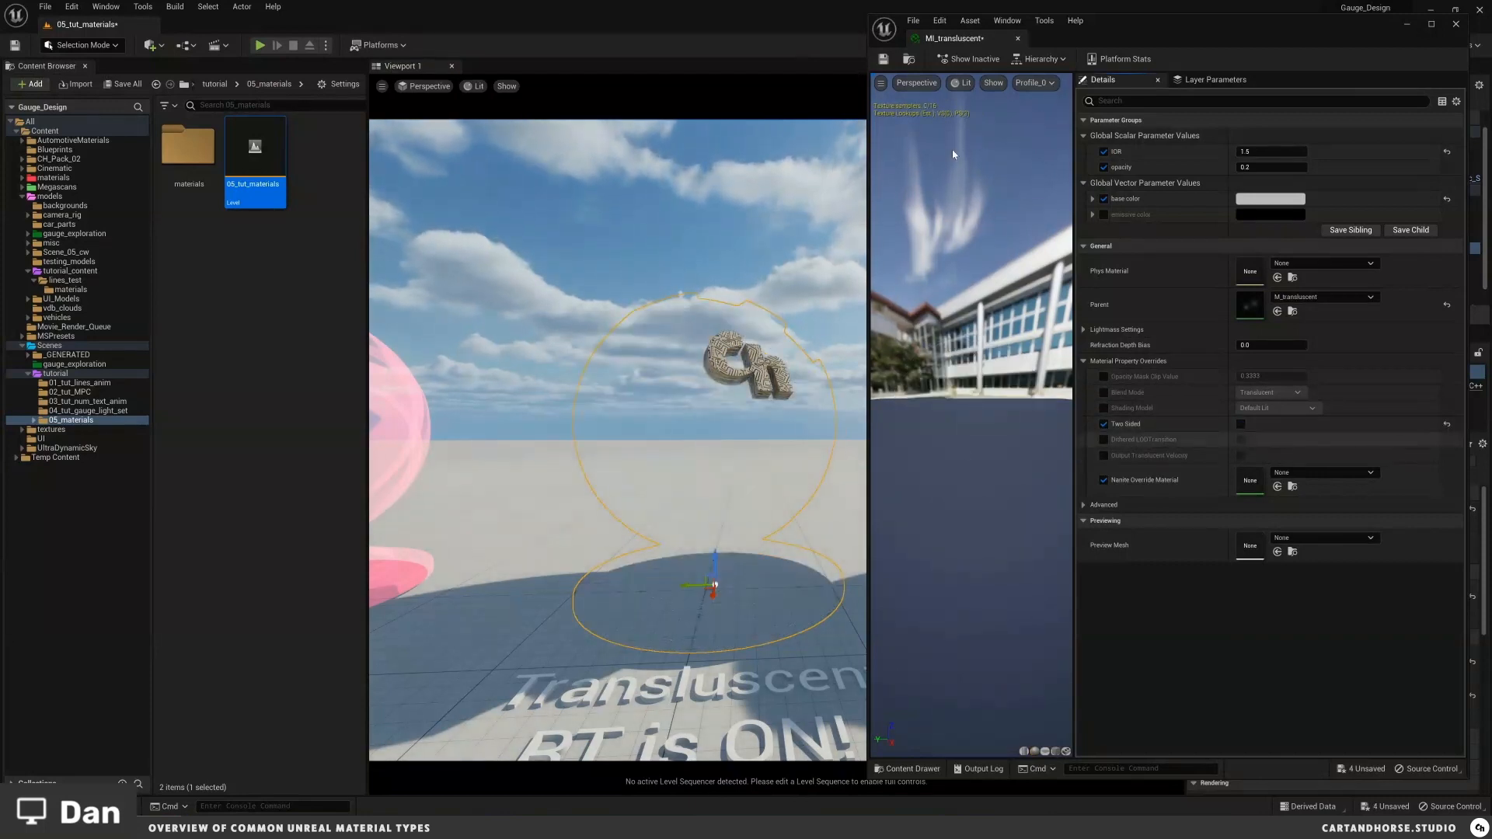
{"action": "right_click_drag", "start_coordinate": [662, 350], "coordinate": [664, 400]}
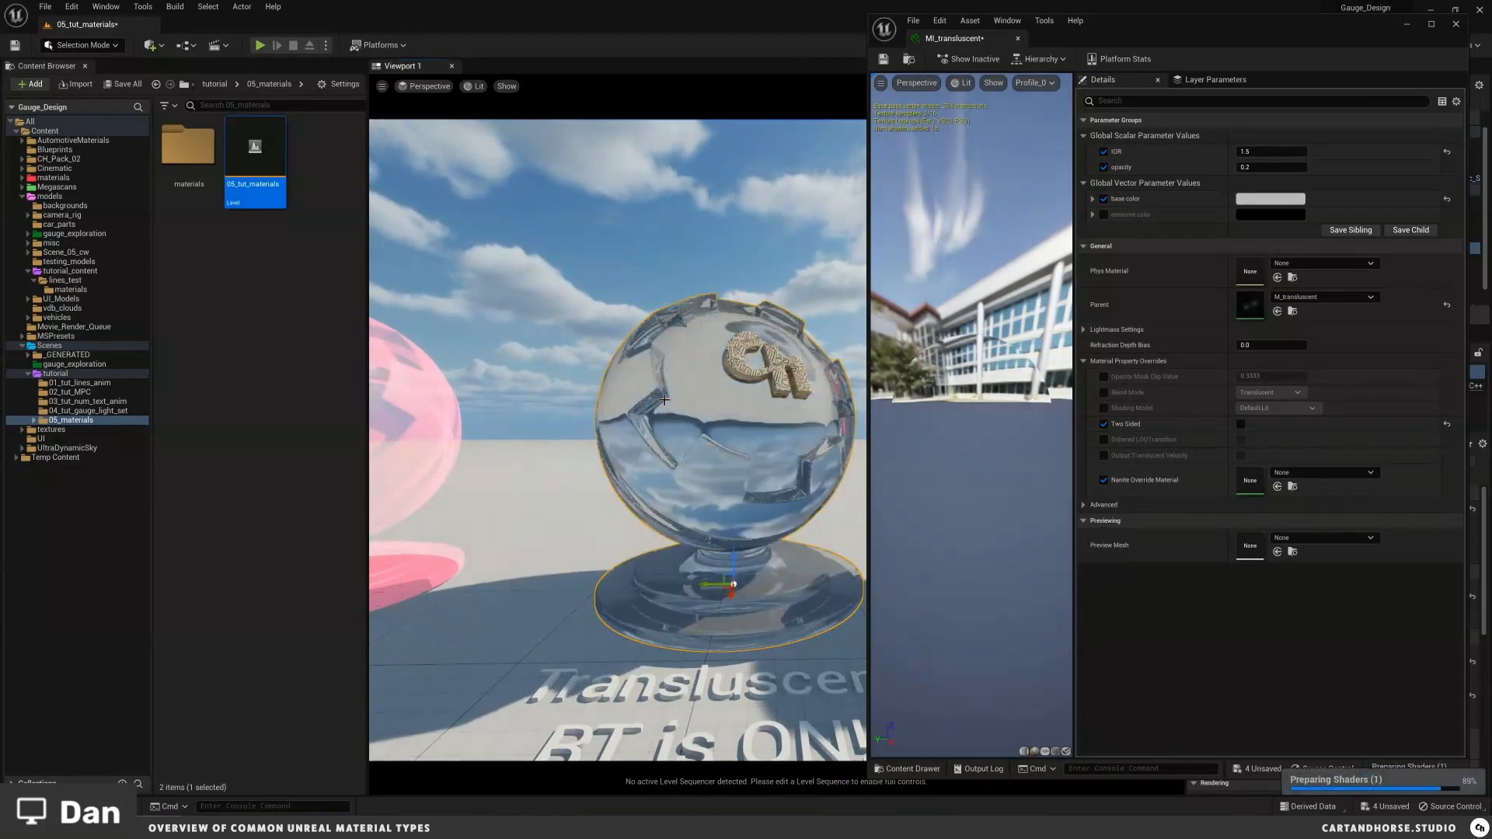
{"action": "scroll", "coordinate": [763, 451], "scroll_direction": "up", "scroll_amount": 3}
{"action": "scroll", "coordinate": [758, 448], "scroll_direction": "down", "scroll_amount": 3}
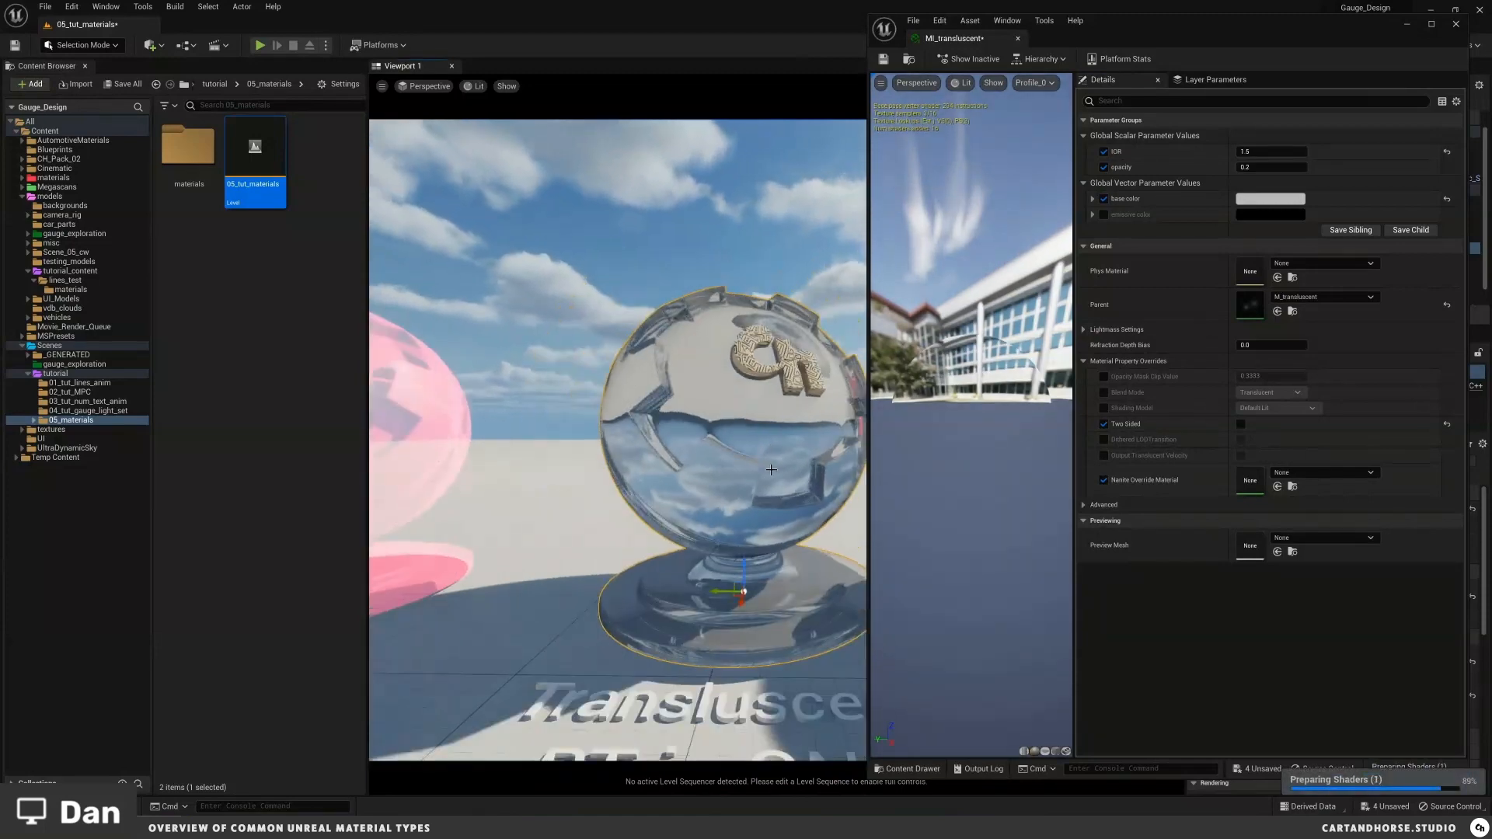
{"action": "left_click", "coordinate": [1240, 425]}
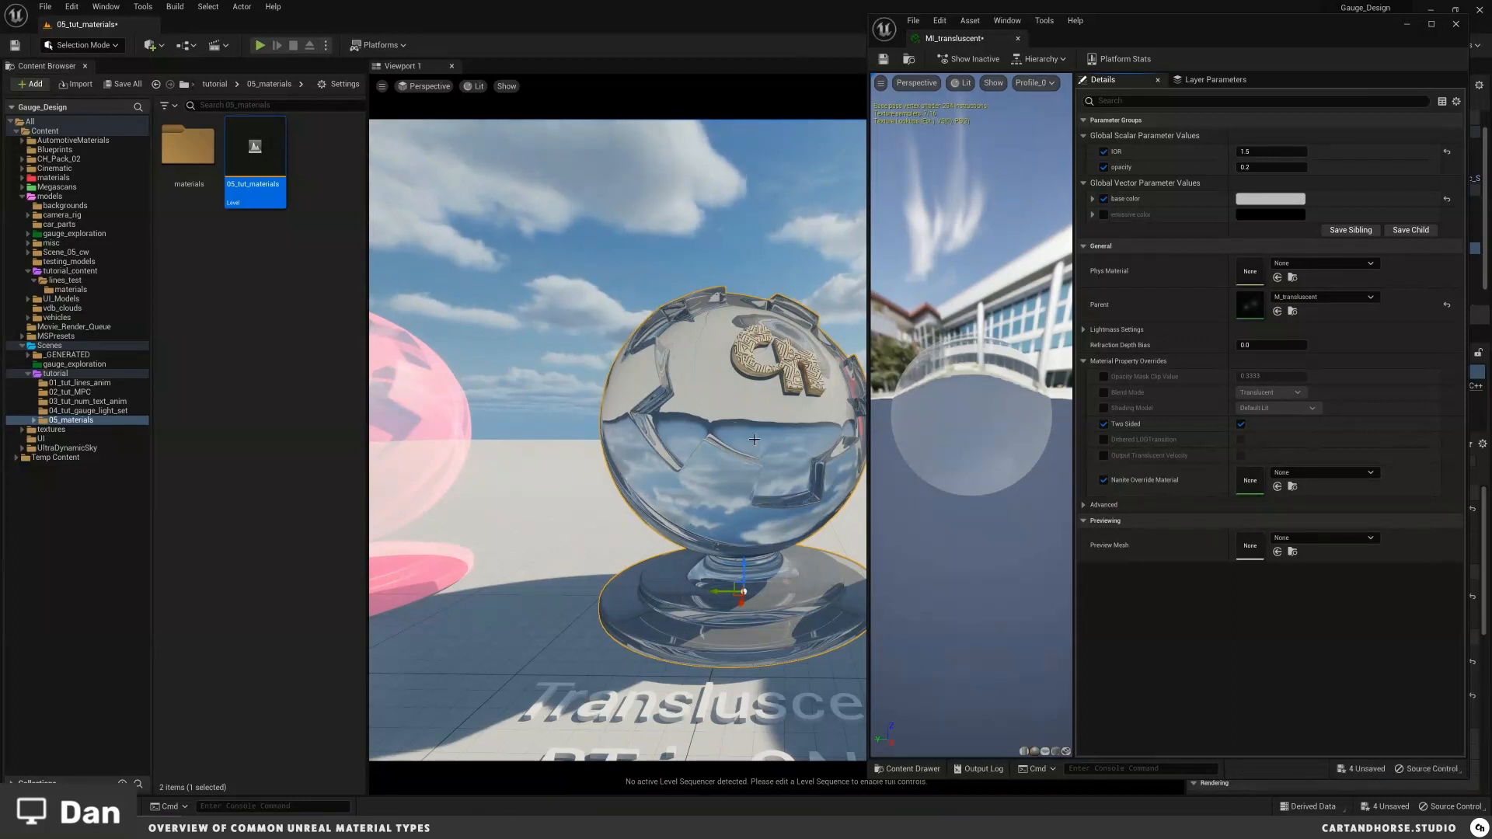
{"action": "mouse_move", "coordinate": [755, 440]}
{"action": "left_mouse_down"}
{"action": "mouse_move", "coordinate": [760, 486]}
{"action": "mouse_move", "coordinate": [760, 435]}
{"action": "left_mouse_up"}
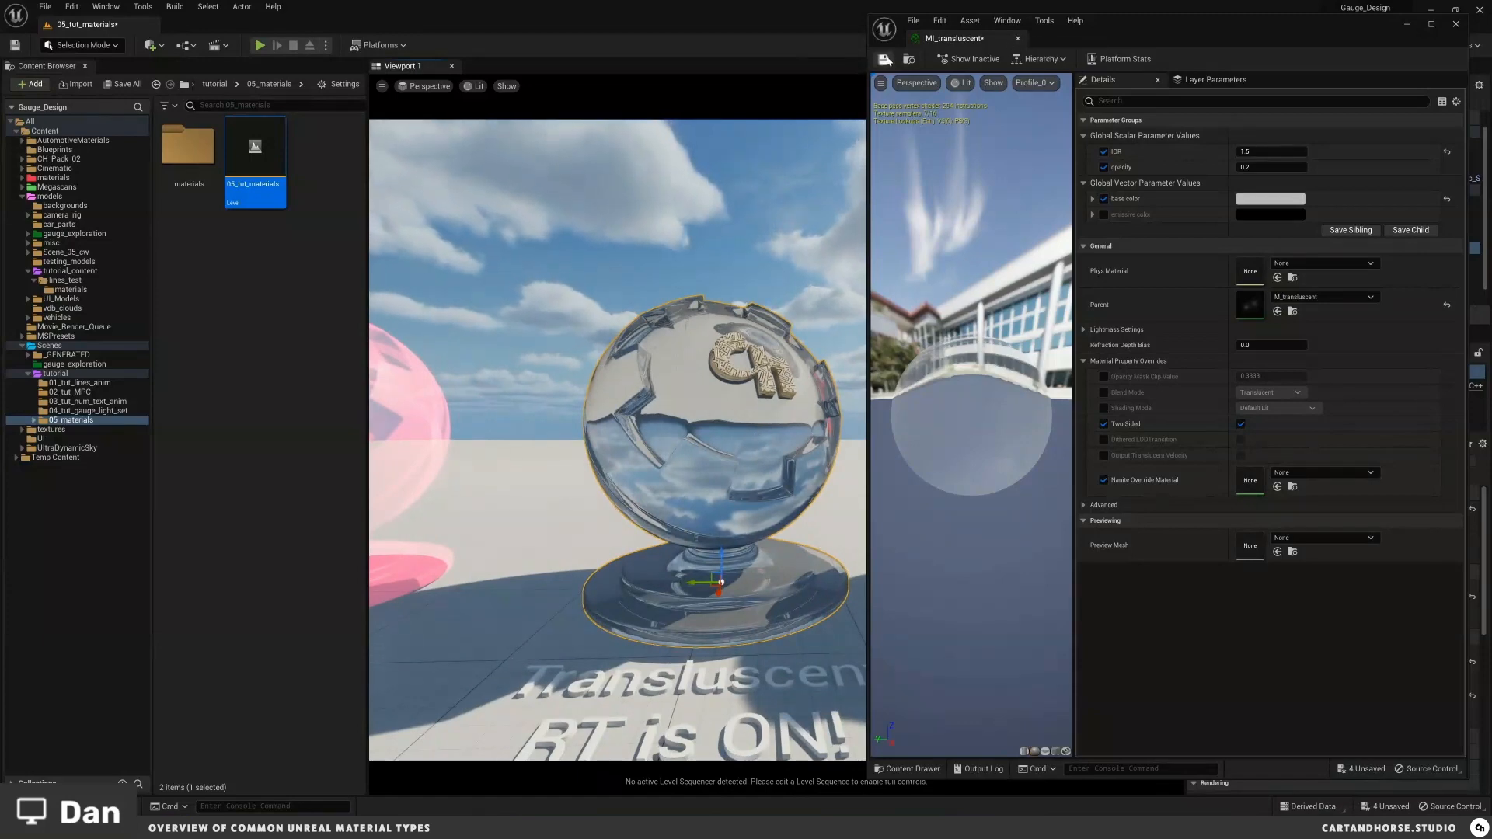
{"action": "left_click", "coordinate": [775, 441]}
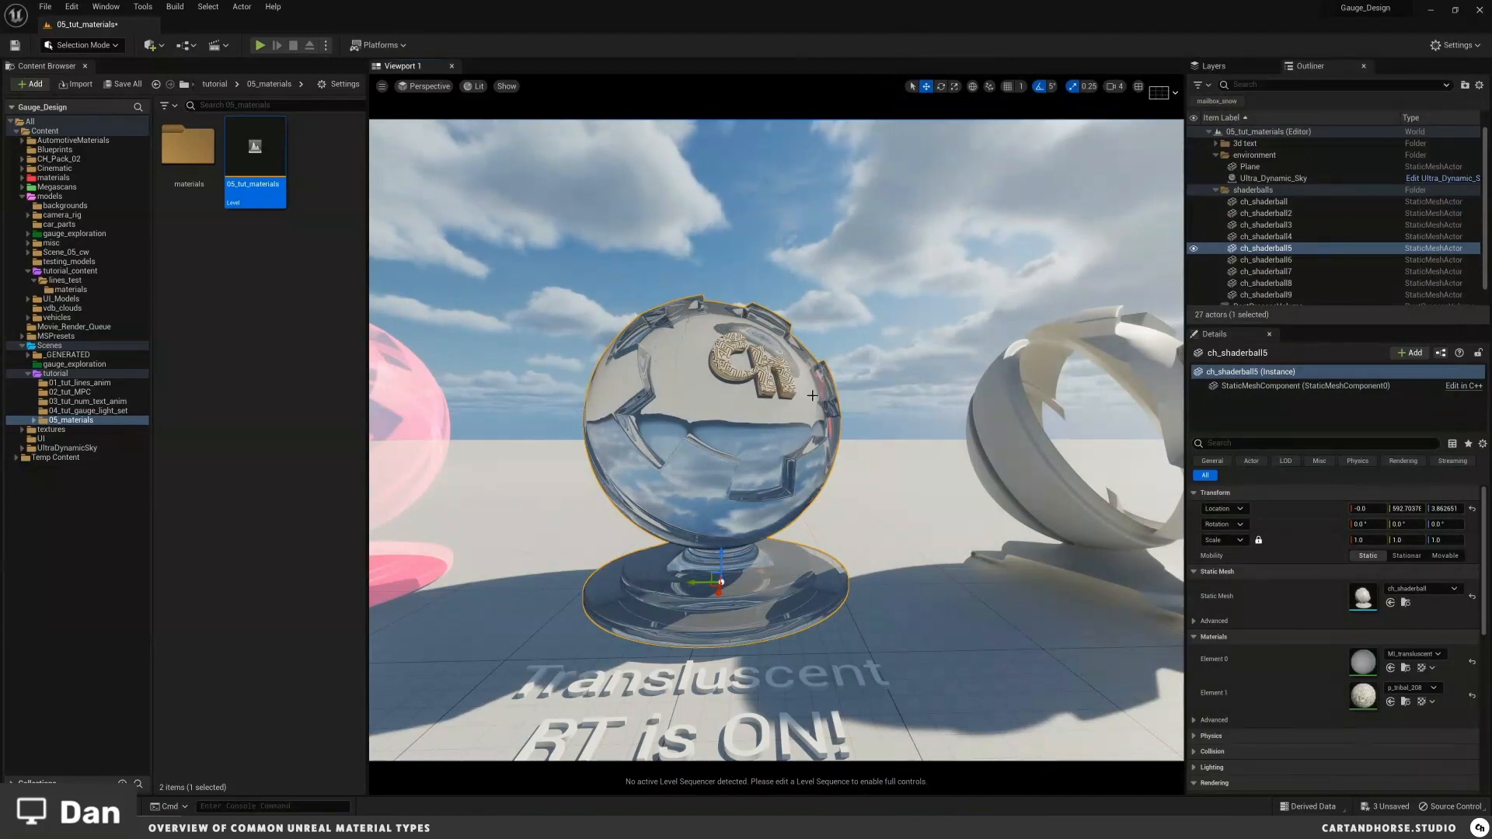
Step: Move to the Additive shader ball, select it and open its MI_additive material instance
{"action": "right_click_drag", "start_coordinate": [812, 395], "coordinate": [841, 449]}
{"action": "key", "text": "Escape"}
{"action": "key", "text": "a"}
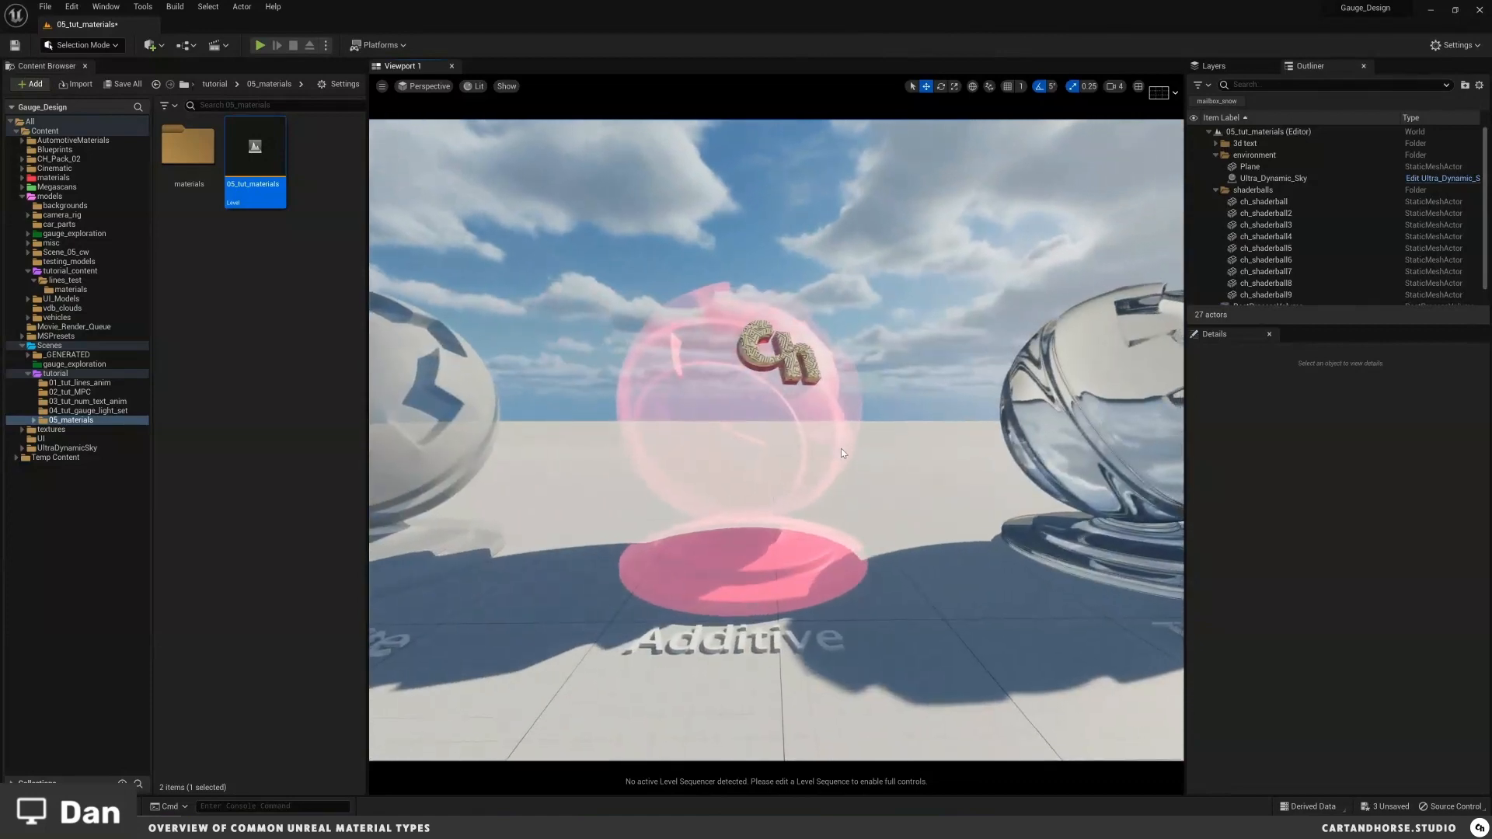
{"action": "middle_click_drag", "start_coordinate": [841, 449], "coordinate": [835, 444]}
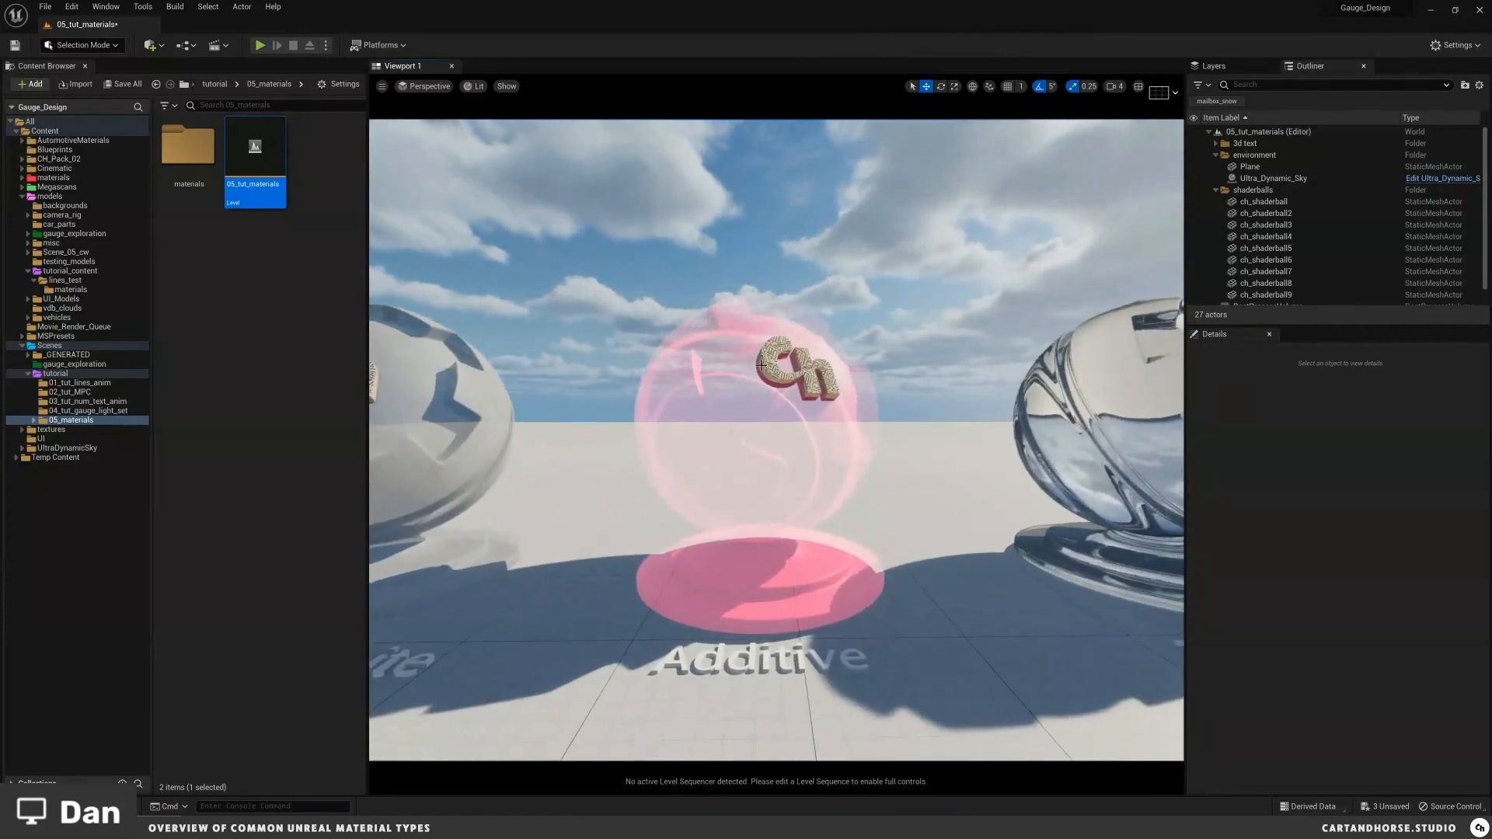
{"action": "left_click", "coordinate": [763, 364]}
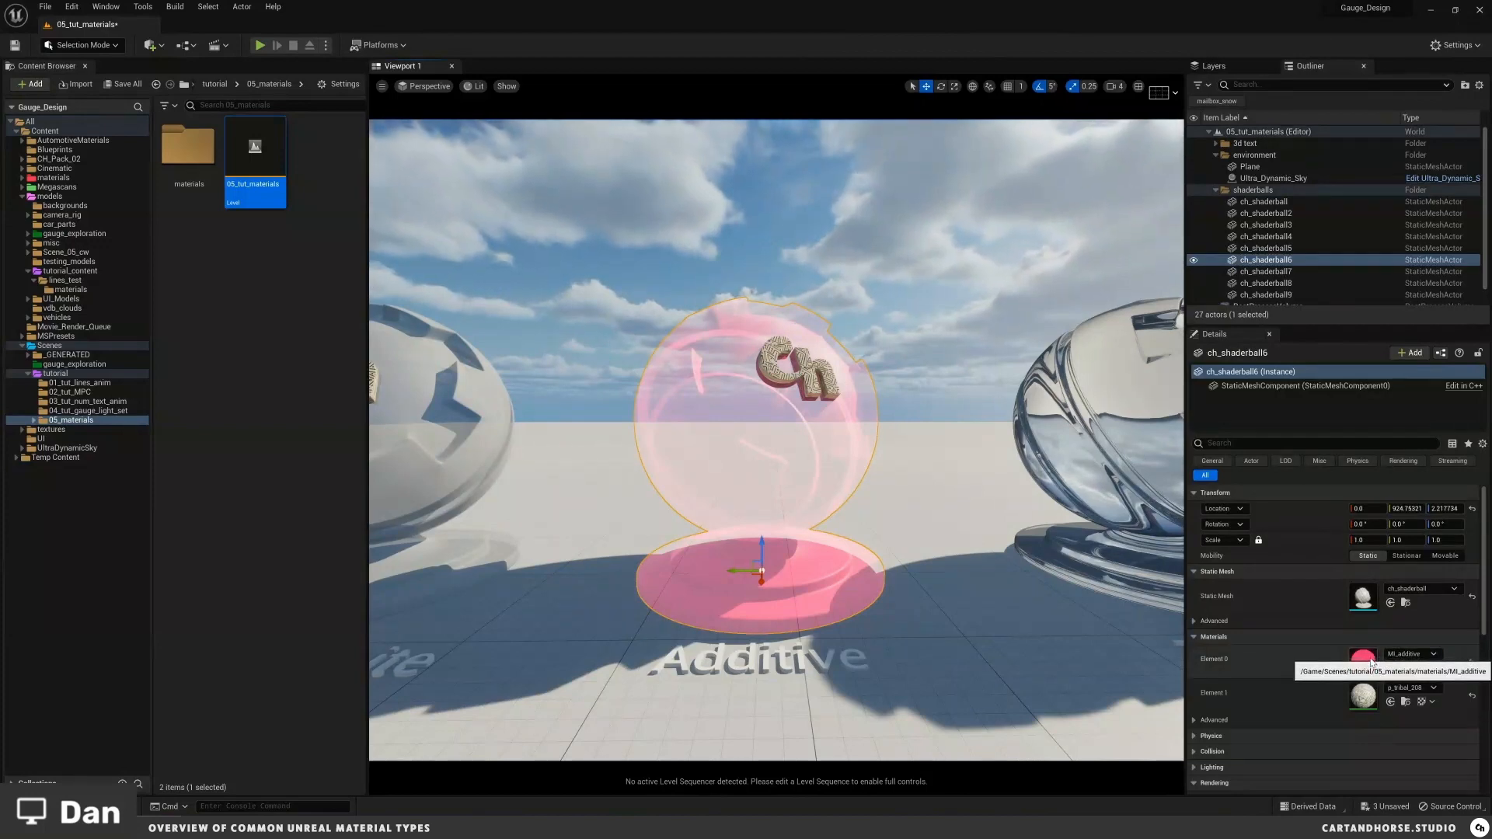
{"action": "double_click", "coordinate": [1372, 662]}
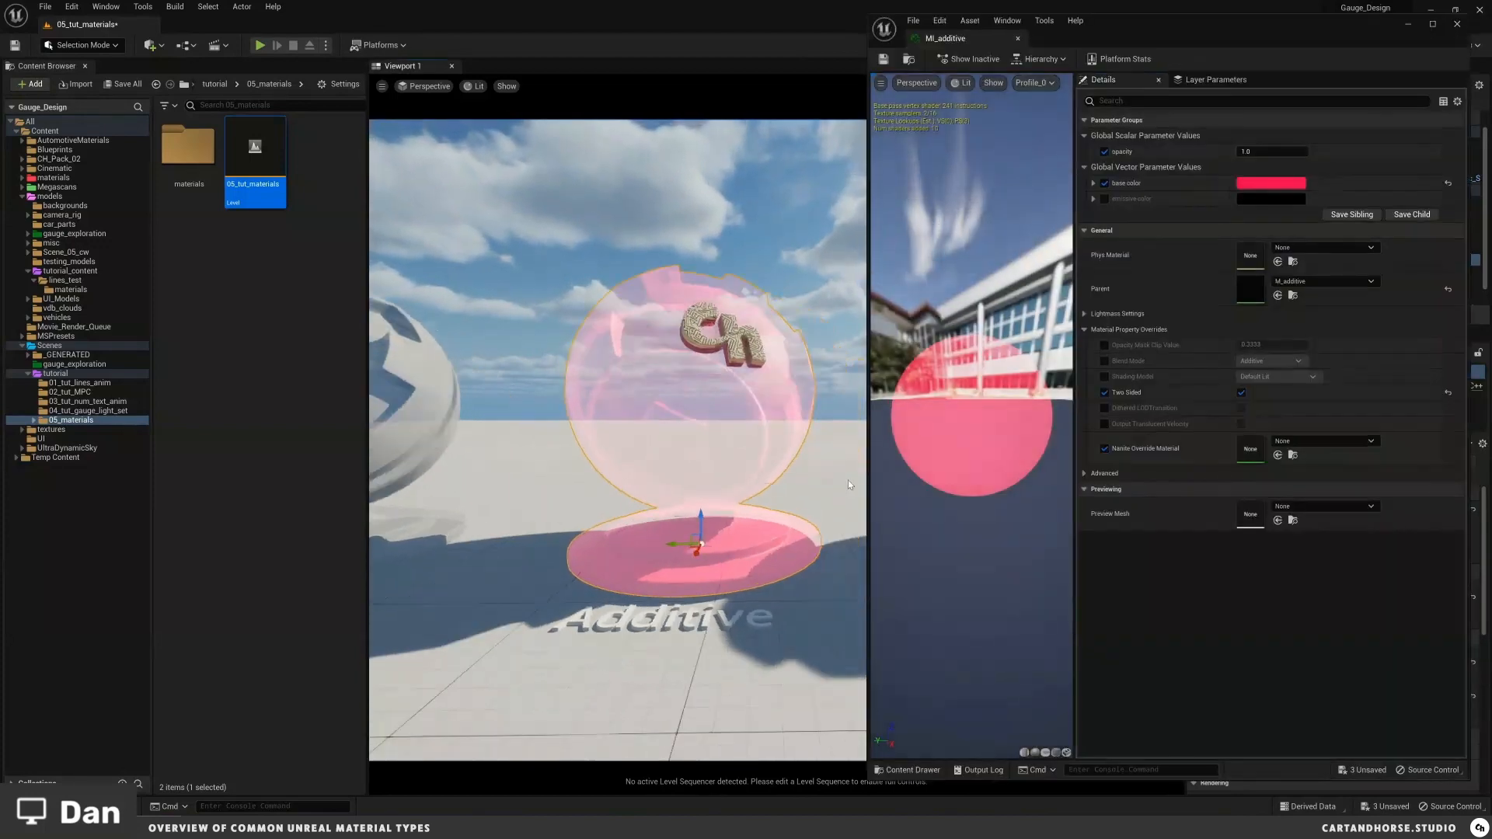
Step: Open the parent M_additive material to examine its graph and close both material editors
{"action": "mouse_move", "coordinate": [799, 357]}
{"action": "left_mouse_down"}
{"action": "mouse_move", "coordinate": [805, 374]}
{"action": "mouse_move", "coordinate": [799, 346]}
{"action": "left_mouse_up"}
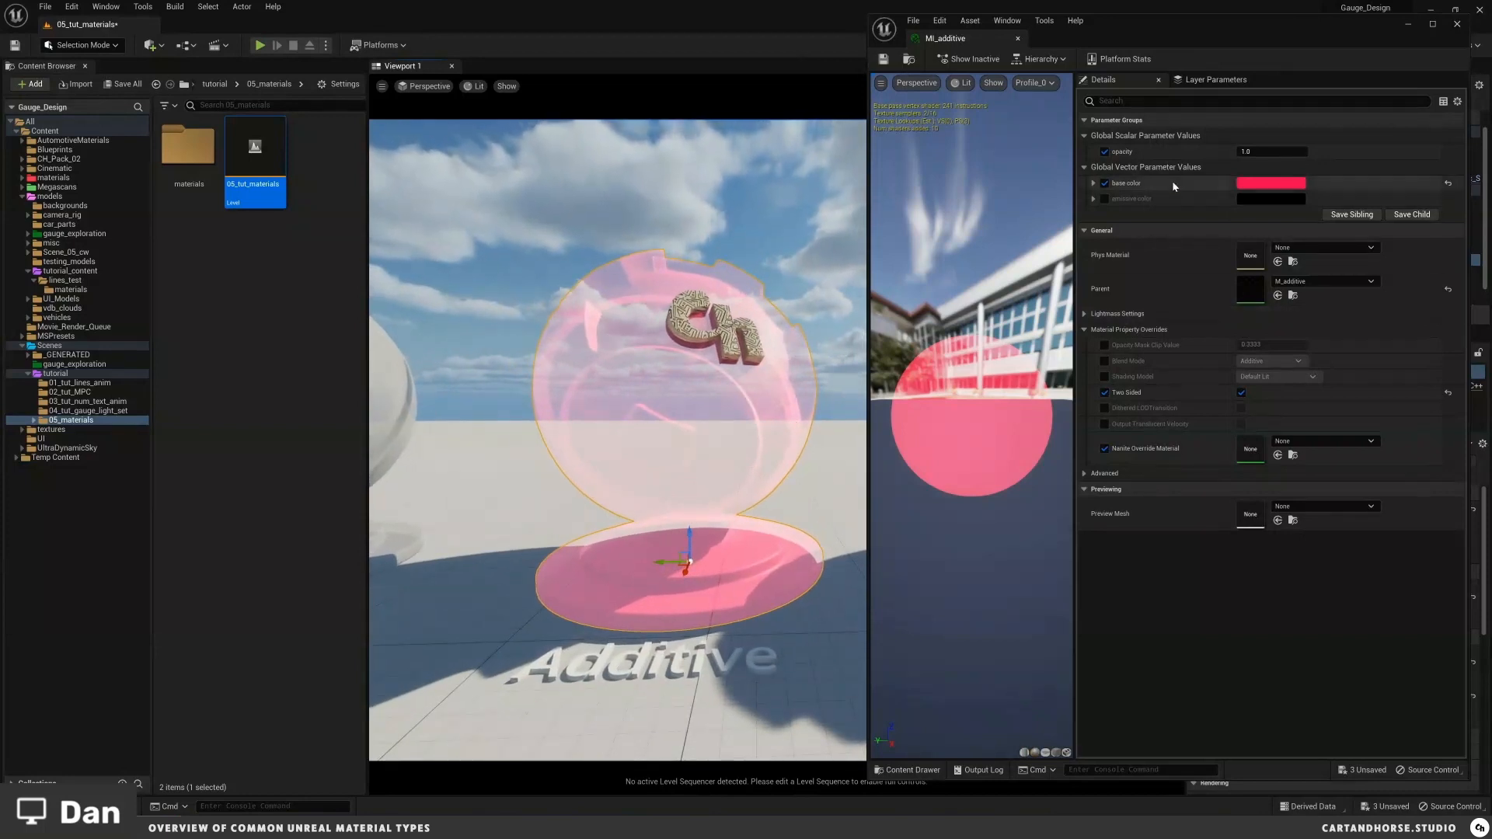
{"action": "double_click", "coordinate": [1255, 293]}
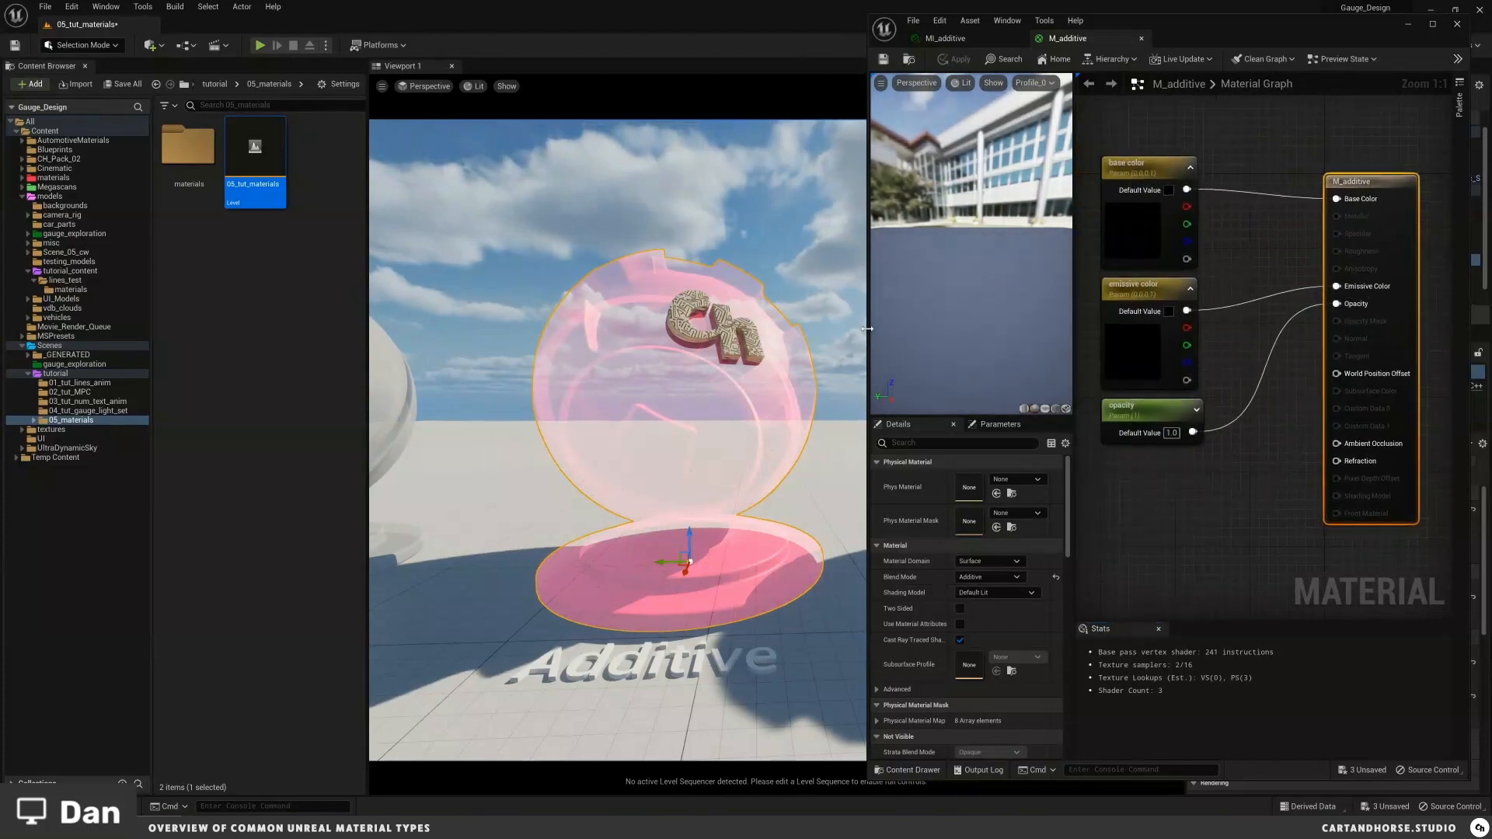
{"action": "mouse_move", "coordinate": [780, 353]}
{"action": "middle_mouse_down"}
{"action": "mouse_move", "coordinate": [731, 352]}
{"action": "mouse_move", "coordinate": [781, 353]}
{"action": "middle_mouse_up"}
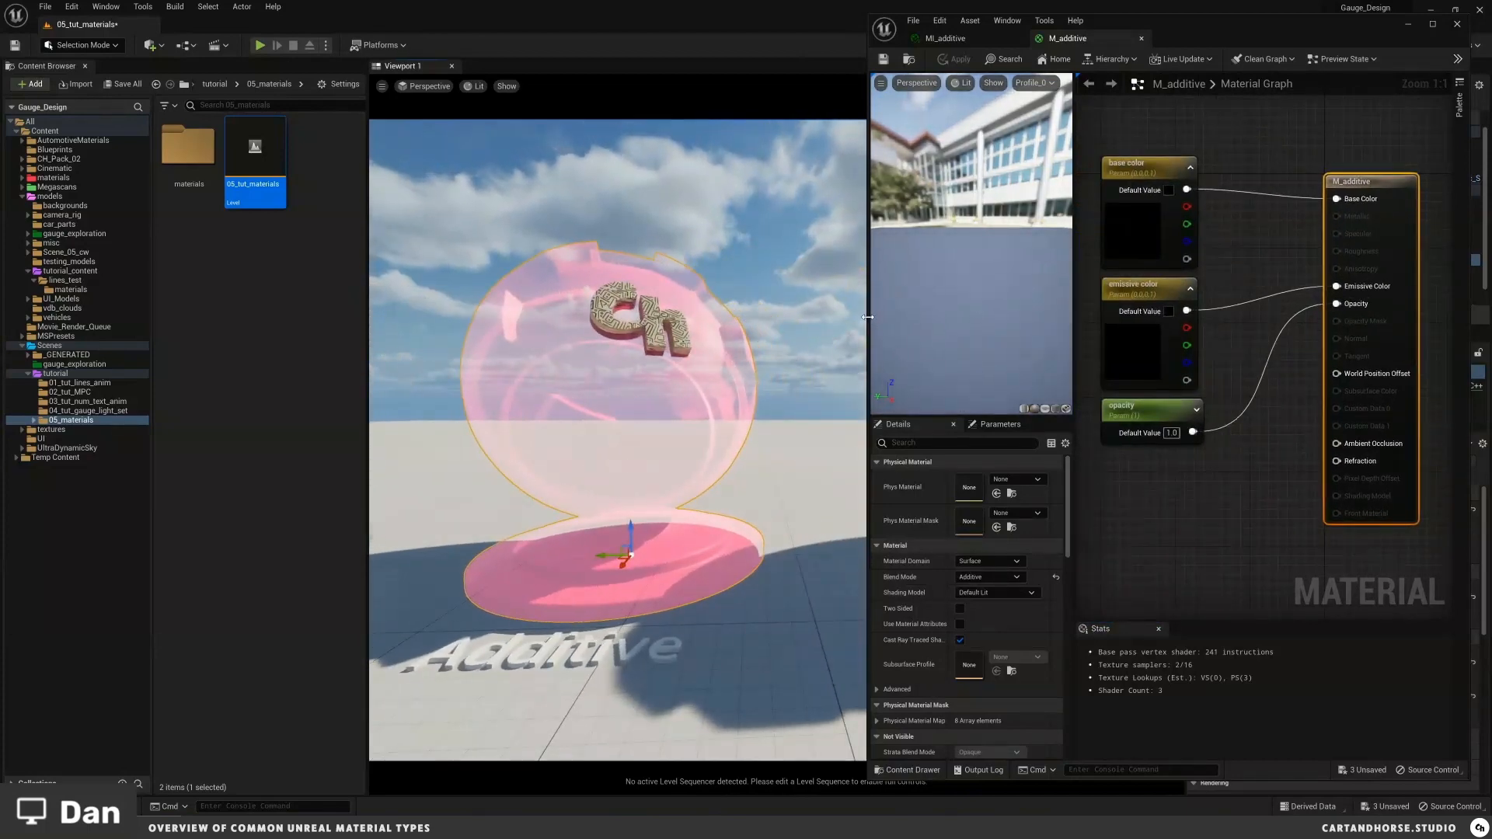
{"action": "left_click_drag", "start_coordinate": [867, 317], "coordinate": [799, 317]}
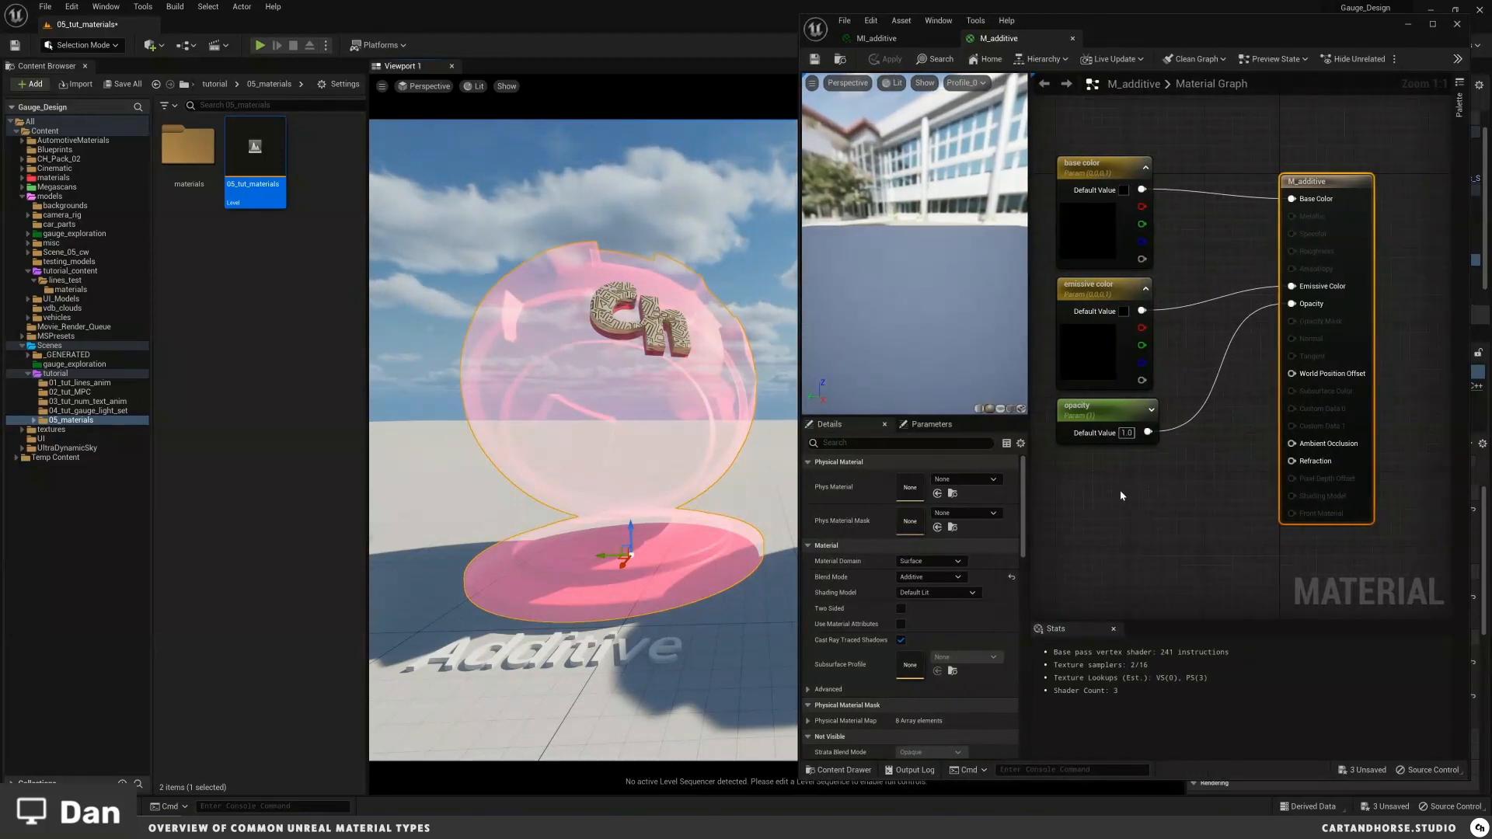
{"action": "right_click_drag", "start_coordinate": [1160, 486], "coordinate": [1201, 498]}
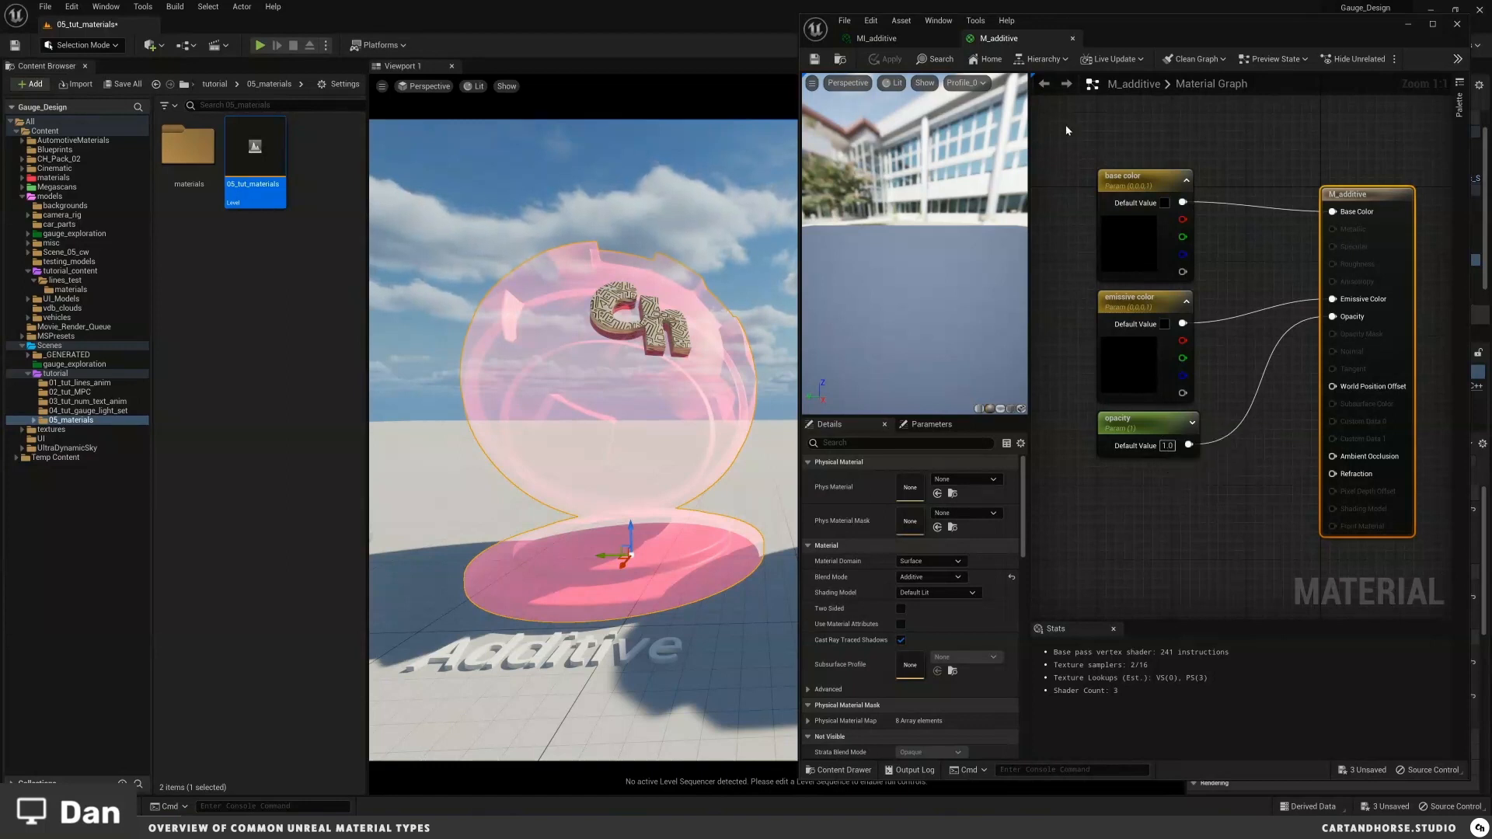
{"action": "left_click", "coordinate": [1073, 38]}
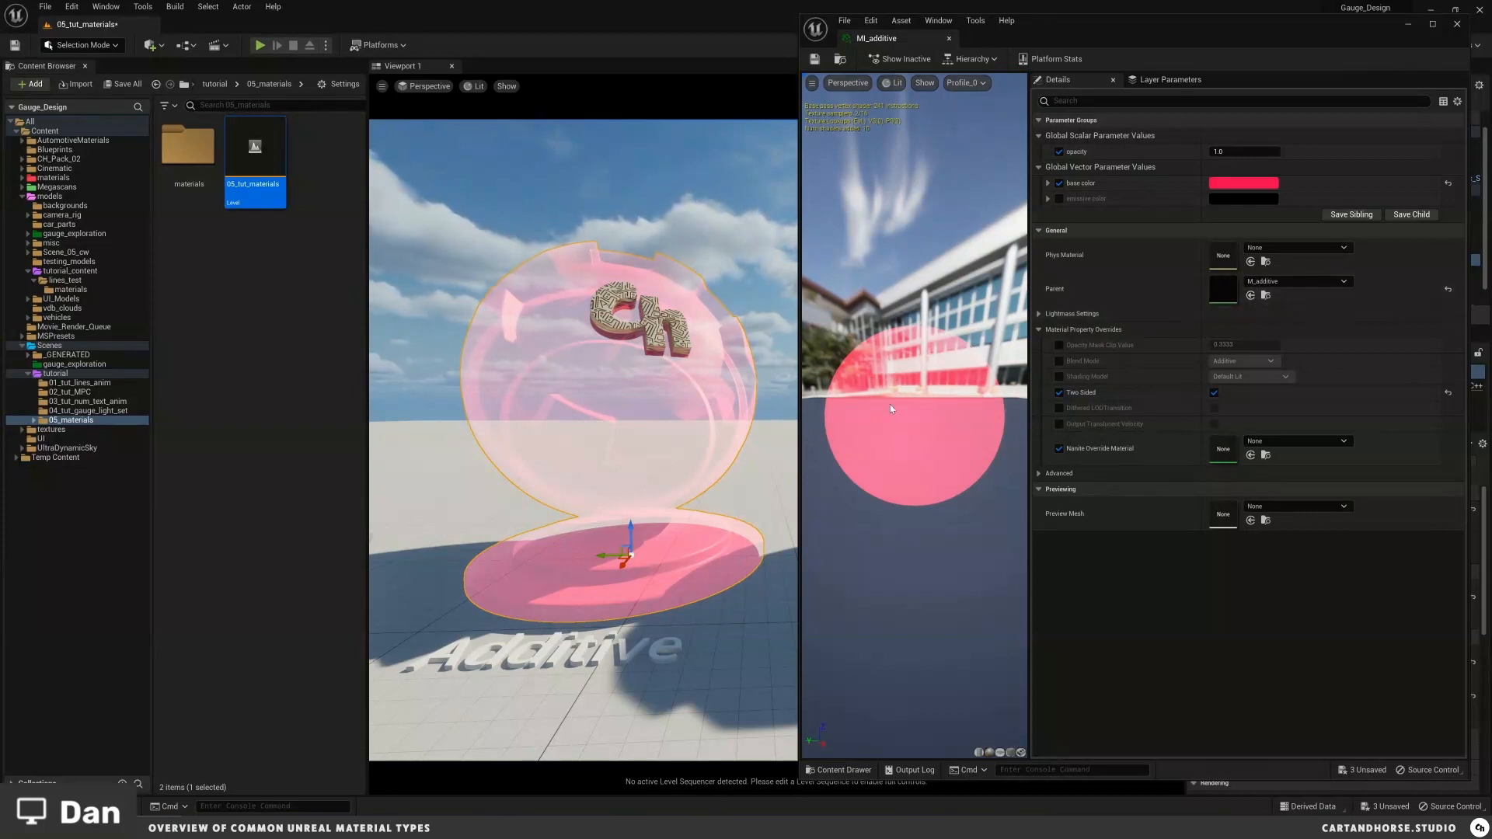
{"action": "right_click_drag", "start_coordinate": [727, 404], "coordinate": [728, 404]}
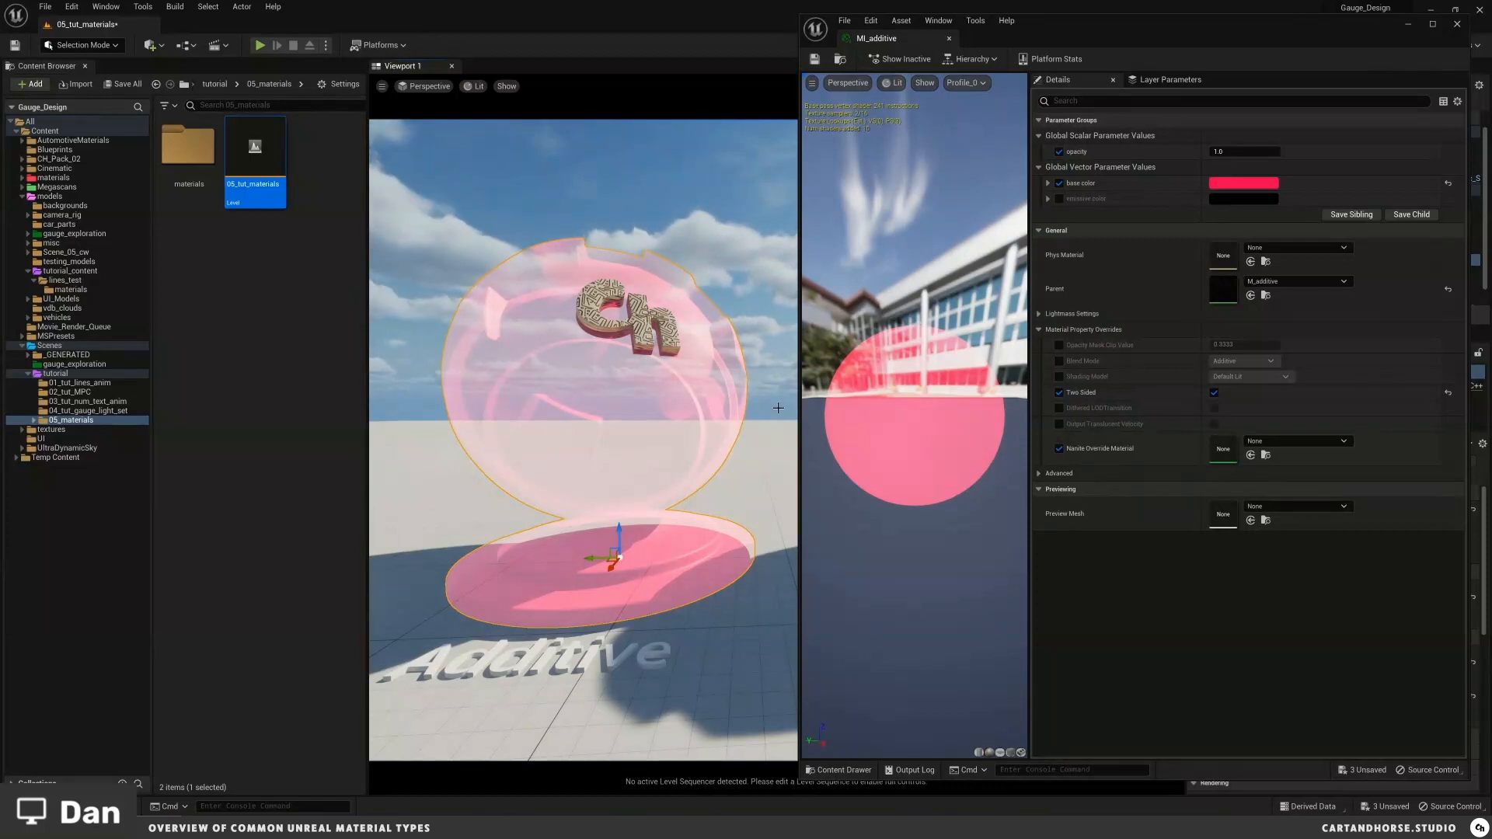
{"action": "left_click", "coordinate": [949, 39]}
Step: Move to the AlphaComposite shader ball, select it and open its M_AlphaComposite material
{"action": "key", "text": "f"}
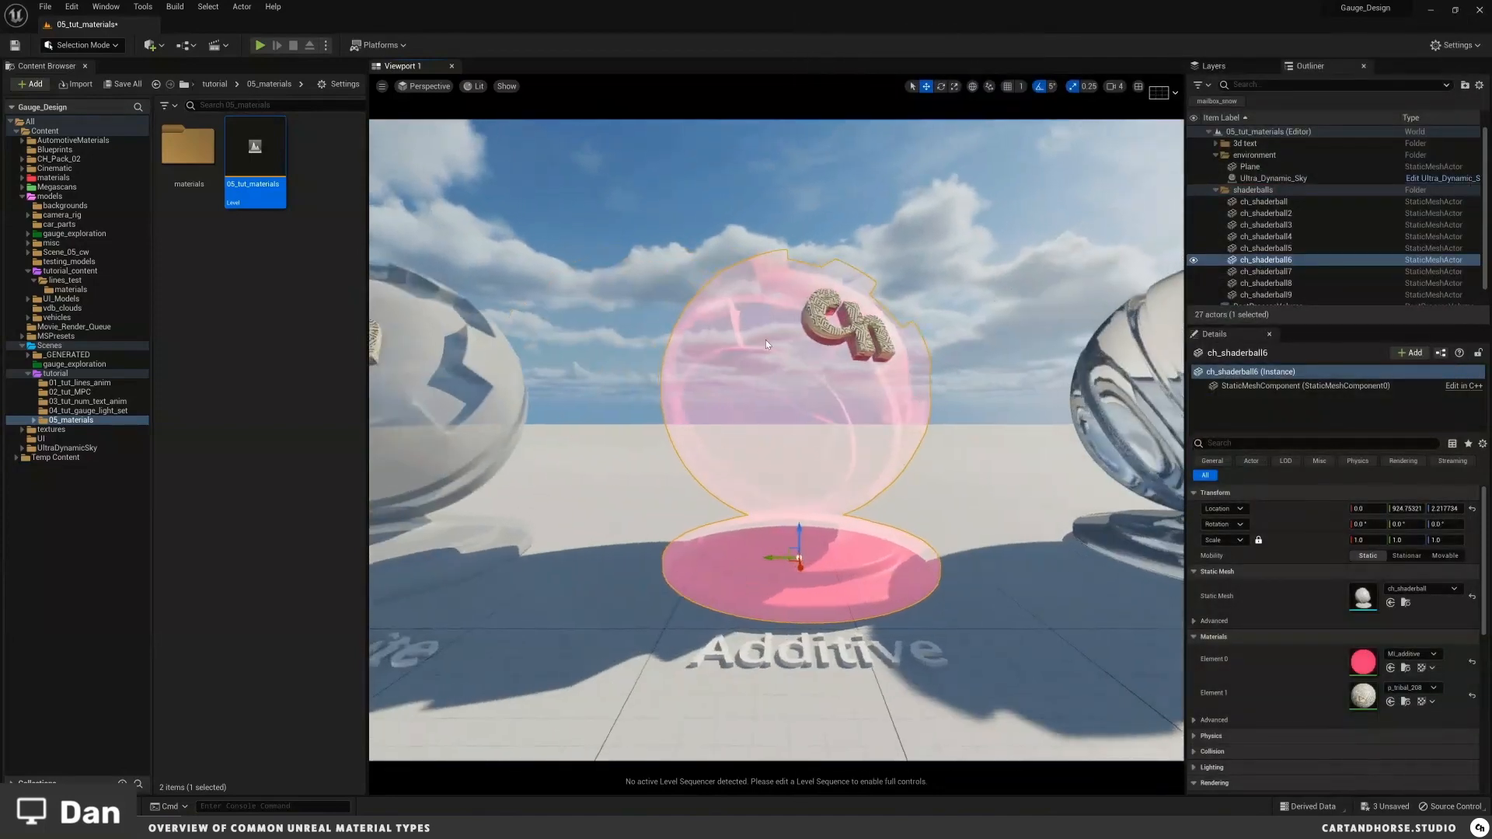
{"action": "key", "text": "Escape"}
{"action": "key", "text": "a"}
{"action": "key", "text": "a"}
{"action": "right_click_drag", "start_coordinate": [786, 352], "coordinate": [810, 315]}
{"action": "key", "text": "a"}
{"action": "key", "text": "e"}
{"action": "left_click", "coordinate": [822, 337]}
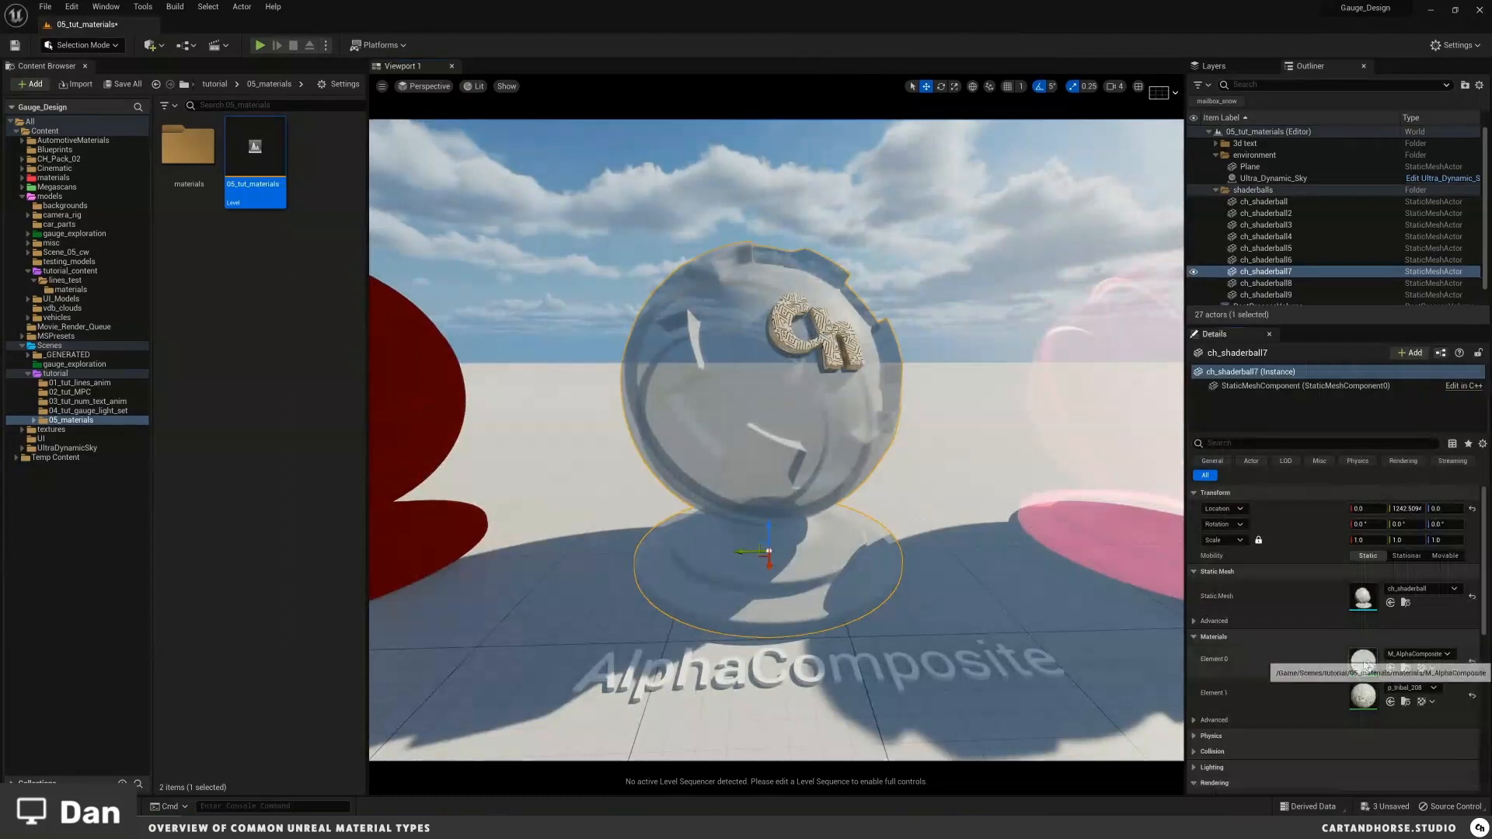
{"action": "double_click", "coordinate": [1364, 663]}
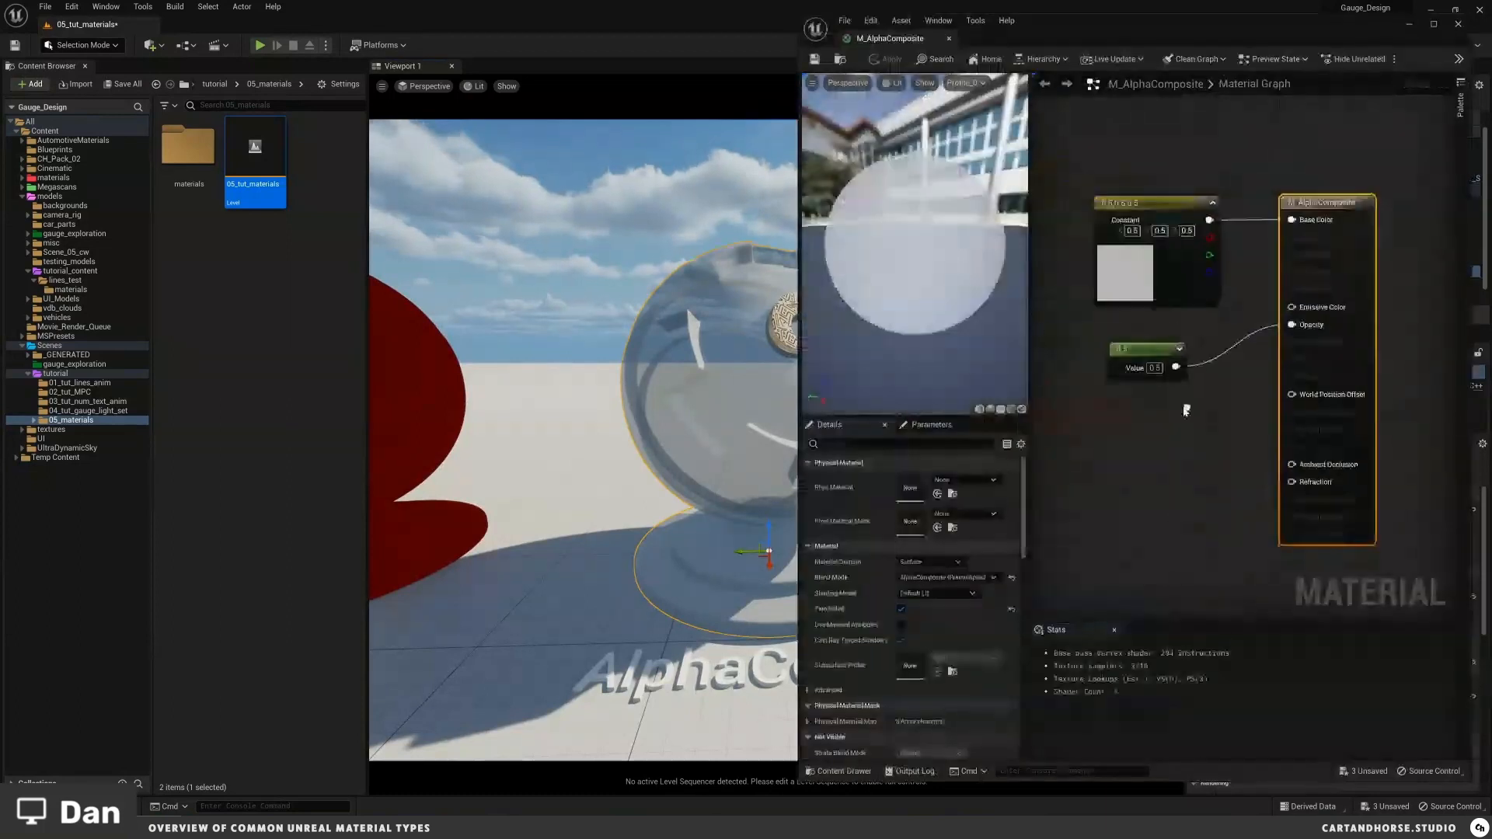
Step: Inspect the Blend Mode options of M_AlphaComposite and close the material editor
{"action": "left_click", "coordinate": [946, 578]}
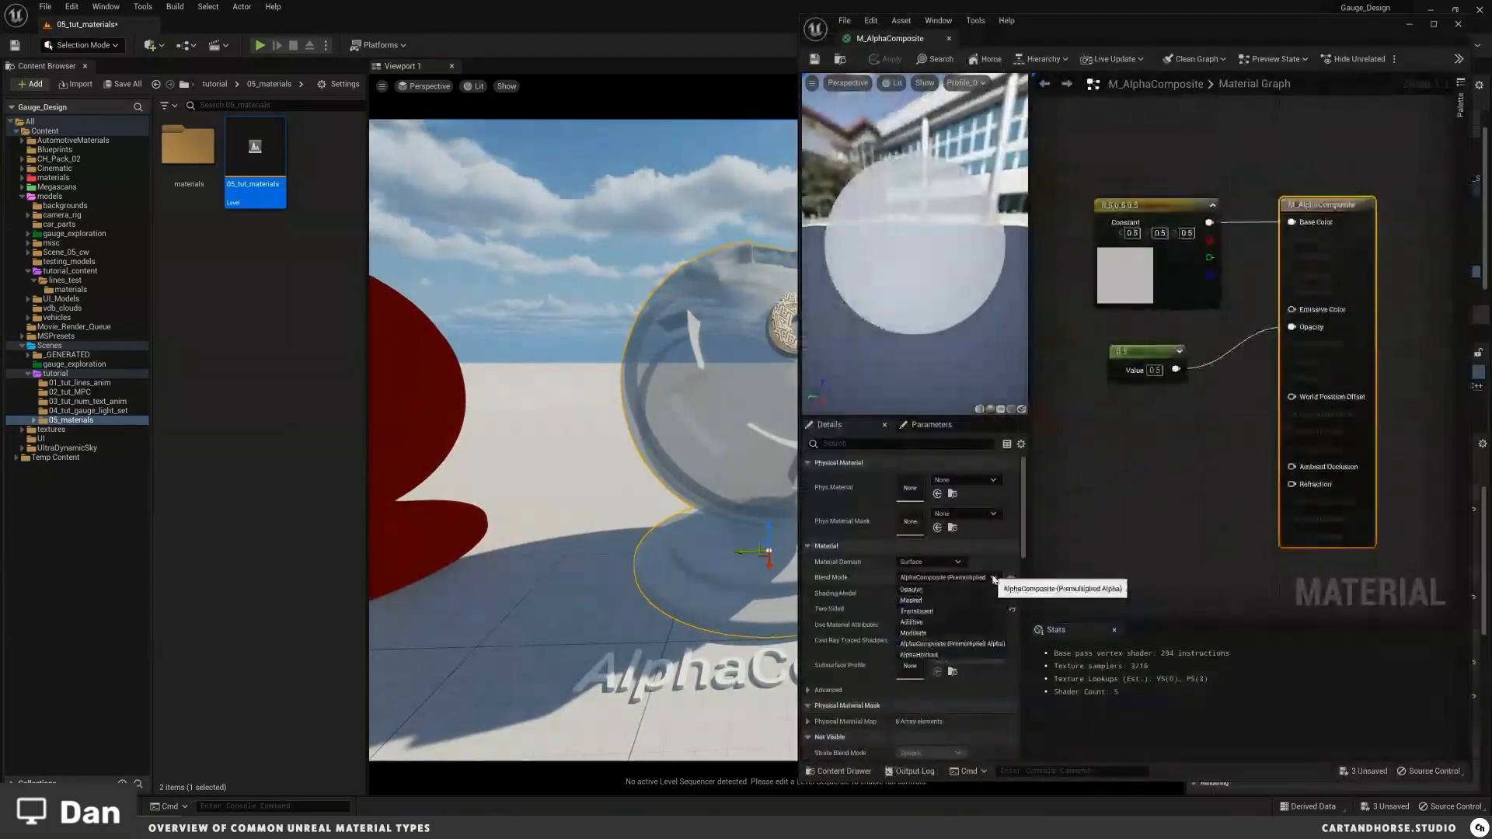
{"action": "left_click", "coordinate": [1108, 560]}
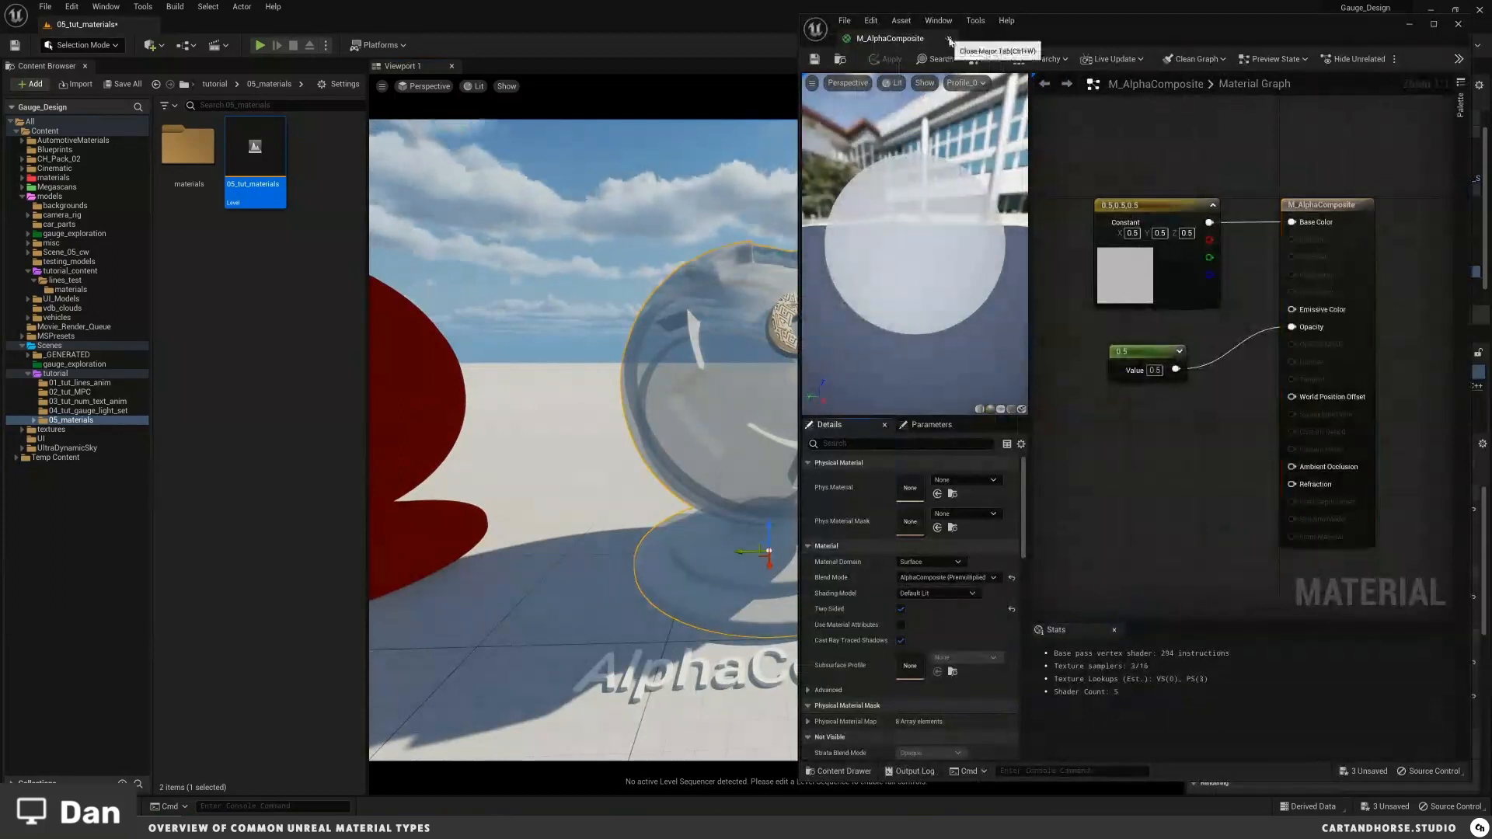
{"action": "left_click", "coordinate": [949, 39]}
Step: Examine the AlphaComposite and Unlit shader balls in the viewport from several angles
{"action": "right_click_drag", "start_coordinate": [782, 480], "coordinate": [660, 440]}
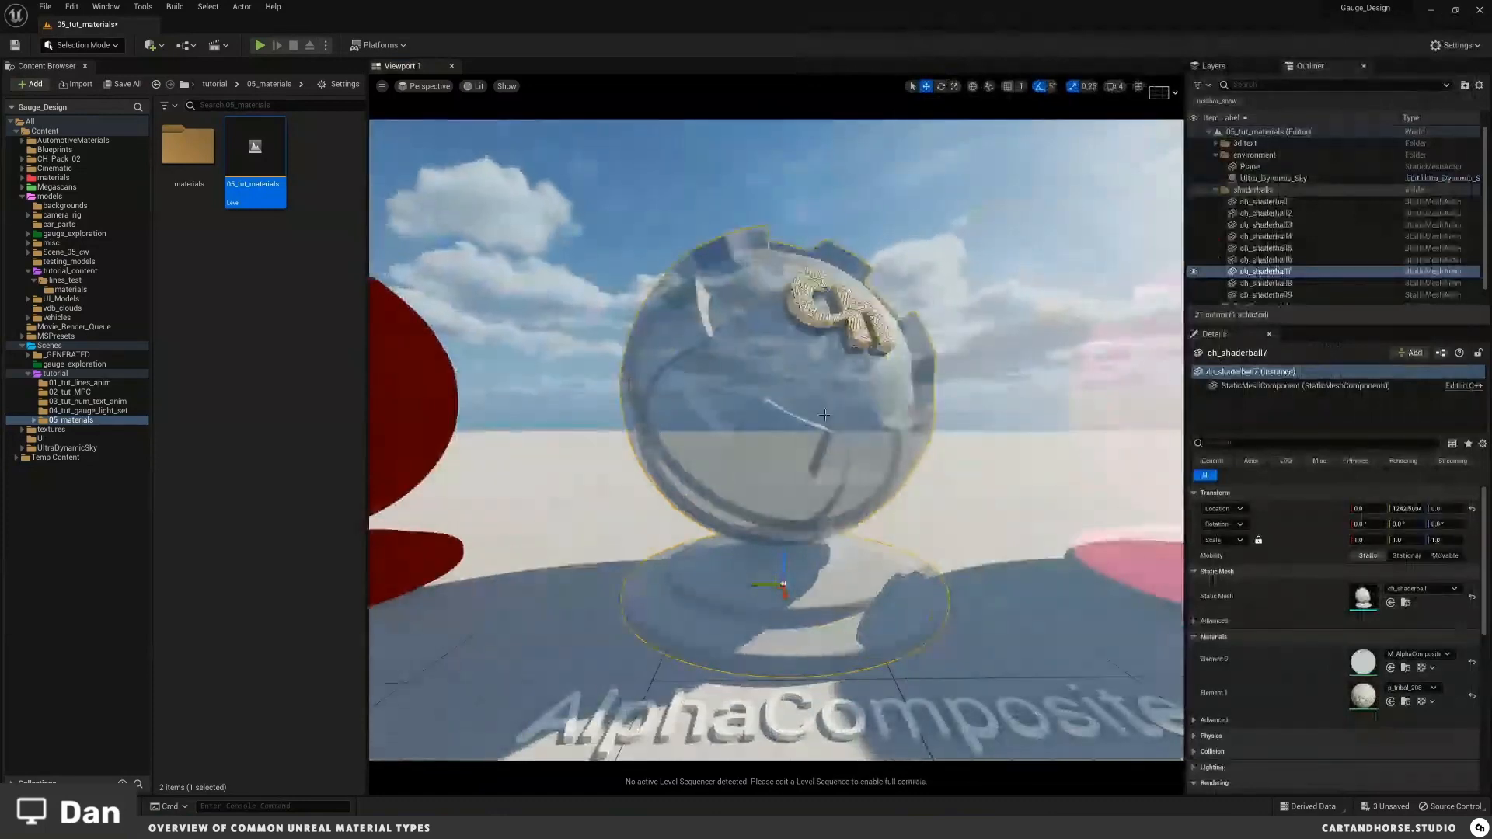
{"action": "scroll", "coordinate": [824, 416], "scroll_direction": "down", "scroll_amount": 4}
{"action": "right_click_drag", "start_coordinate": [827, 417], "coordinate": [829, 434]}
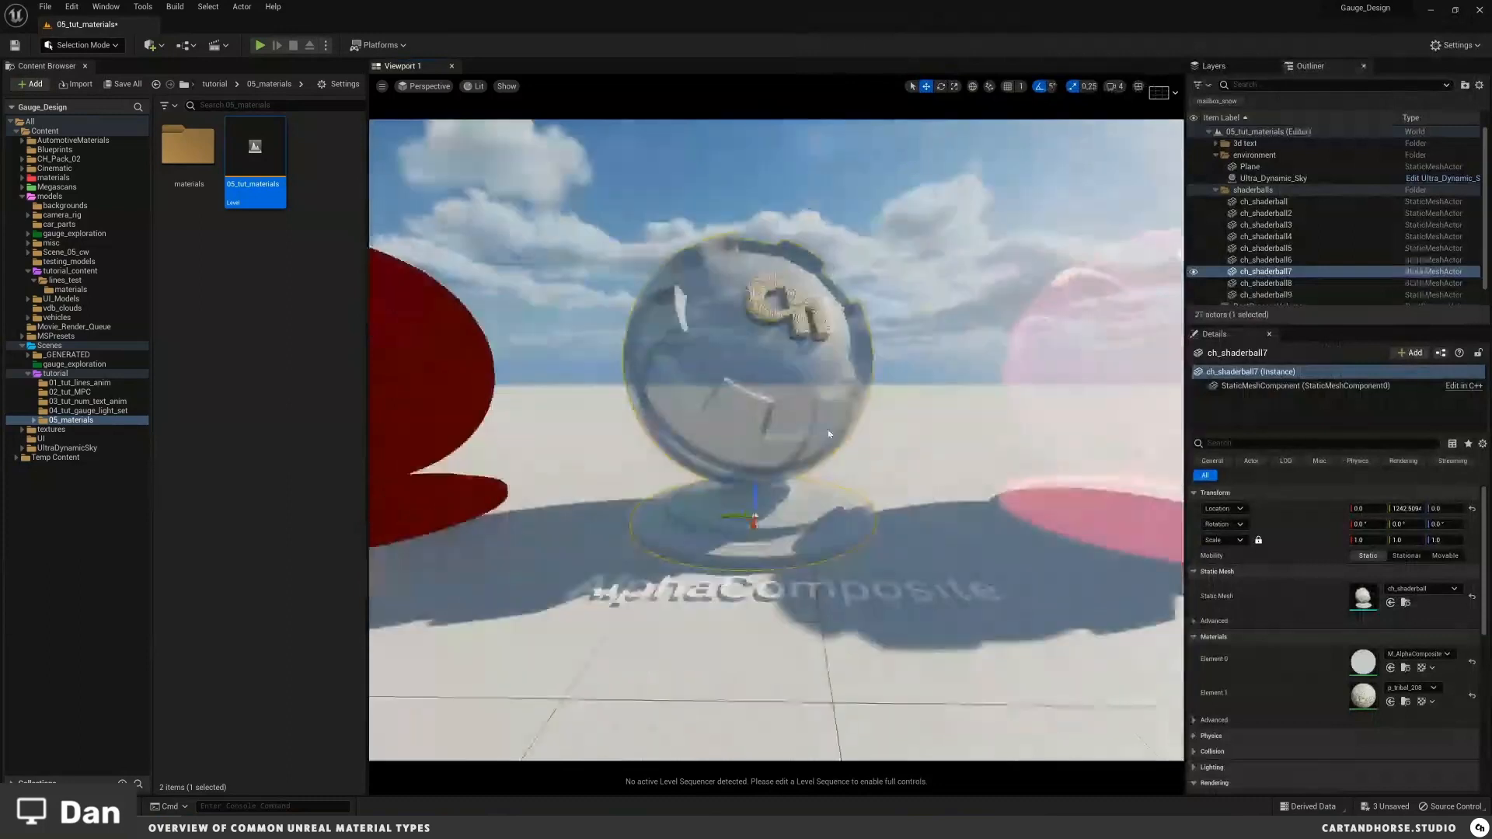
{"action": "key", "text": "Escape"}
{"action": "mouse_move", "coordinate": [829, 434]}
{"action": "middle_mouse_down"}
{"action": "mouse_move", "coordinate": [829, 396]}
{"action": "mouse_move", "coordinate": [831, 420]}
{"action": "middle_mouse_up"}
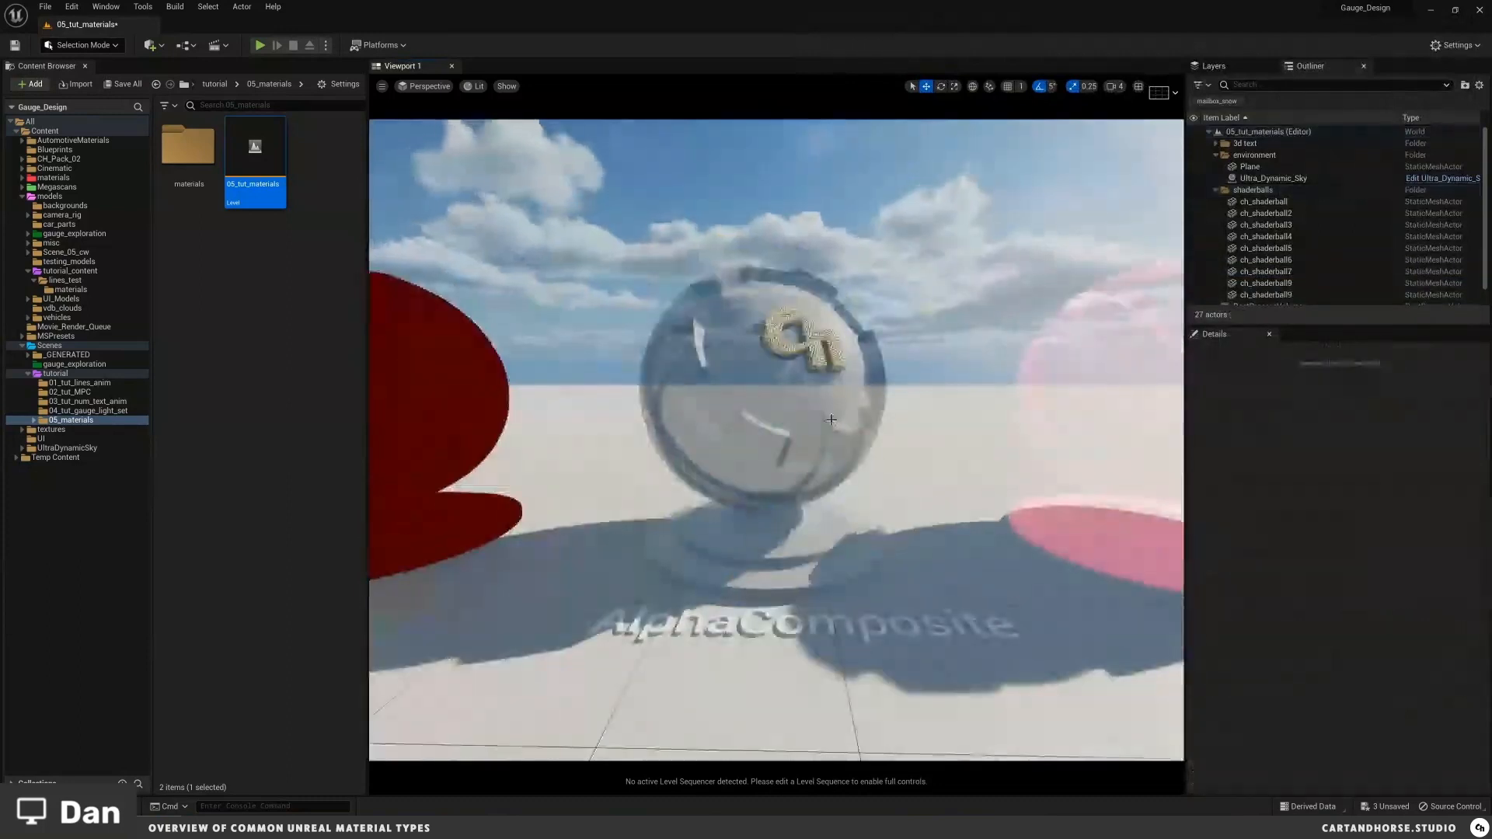
{"action": "middle_click_drag", "start_coordinate": [826, 418], "coordinate": [770, 418]}
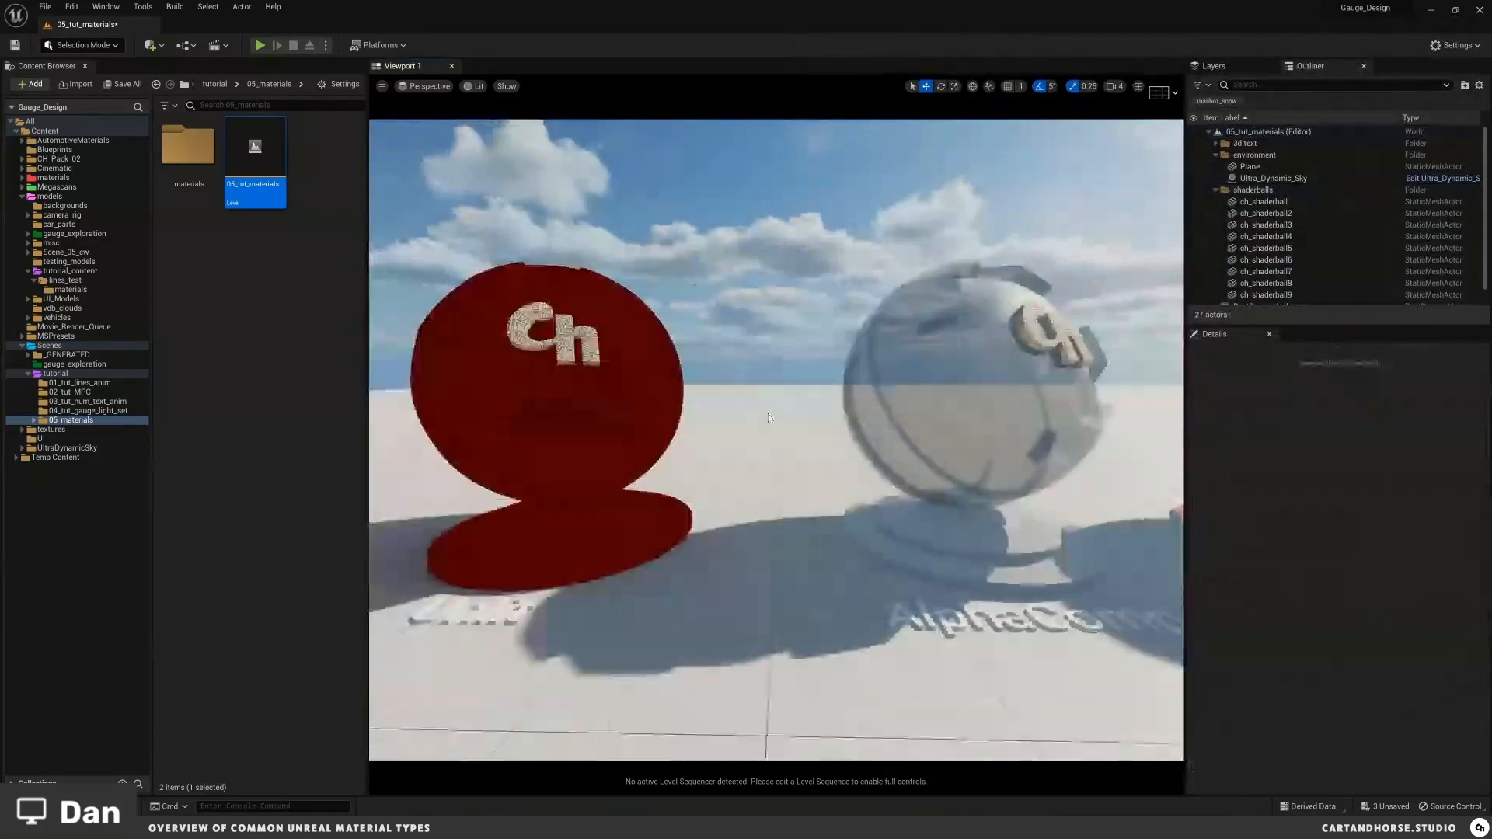
{"action": "right_click_drag", "start_coordinate": [770, 418], "coordinate": [751, 391]}
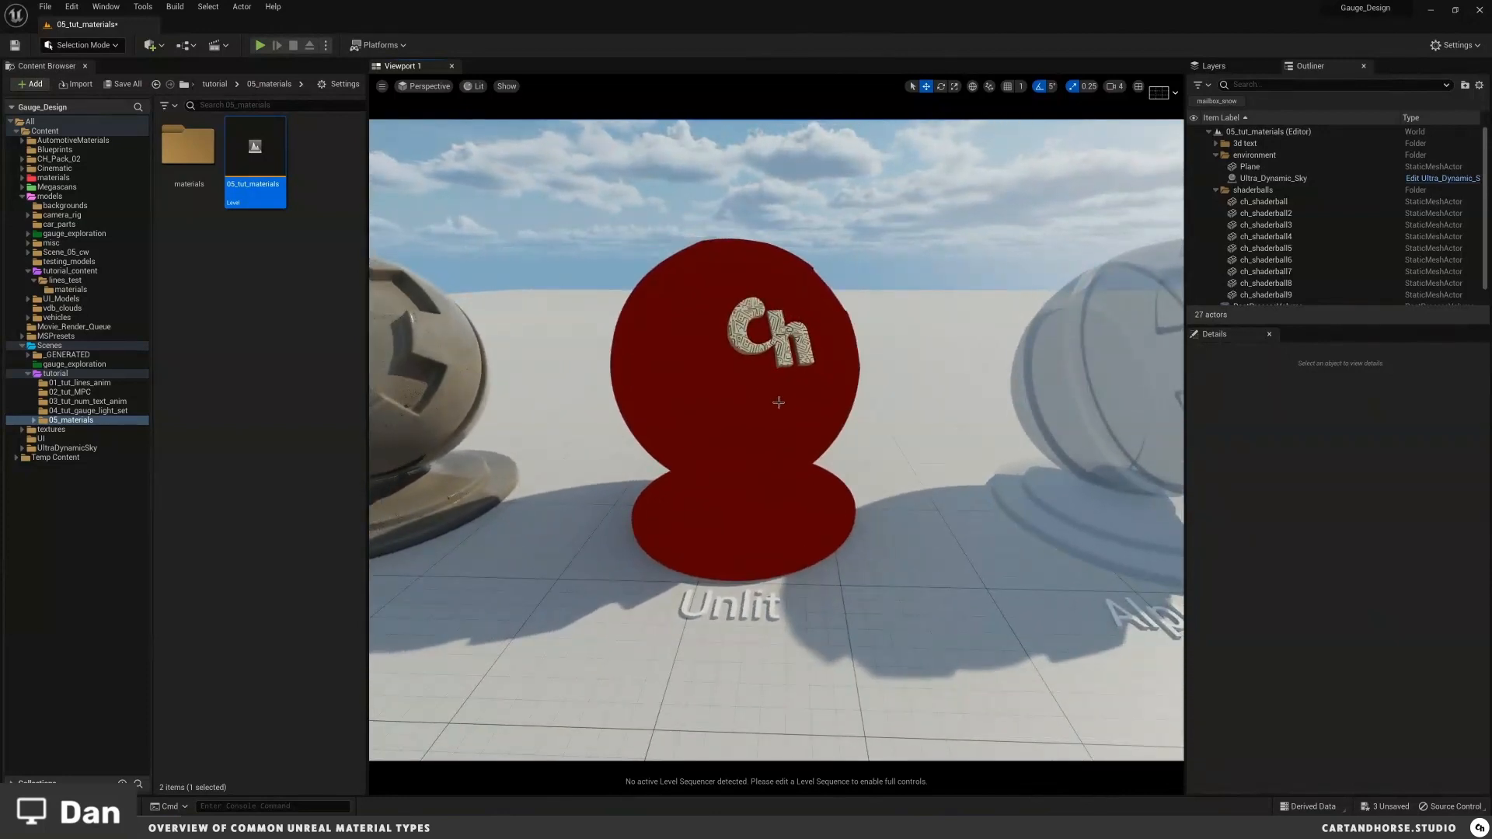
{"action": "right_click_drag", "start_coordinate": [779, 403], "coordinate": [830, 429]}
{"action": "right_click_drag", "start_coordinate": [788, 296], "coordinate": [757, 344]}
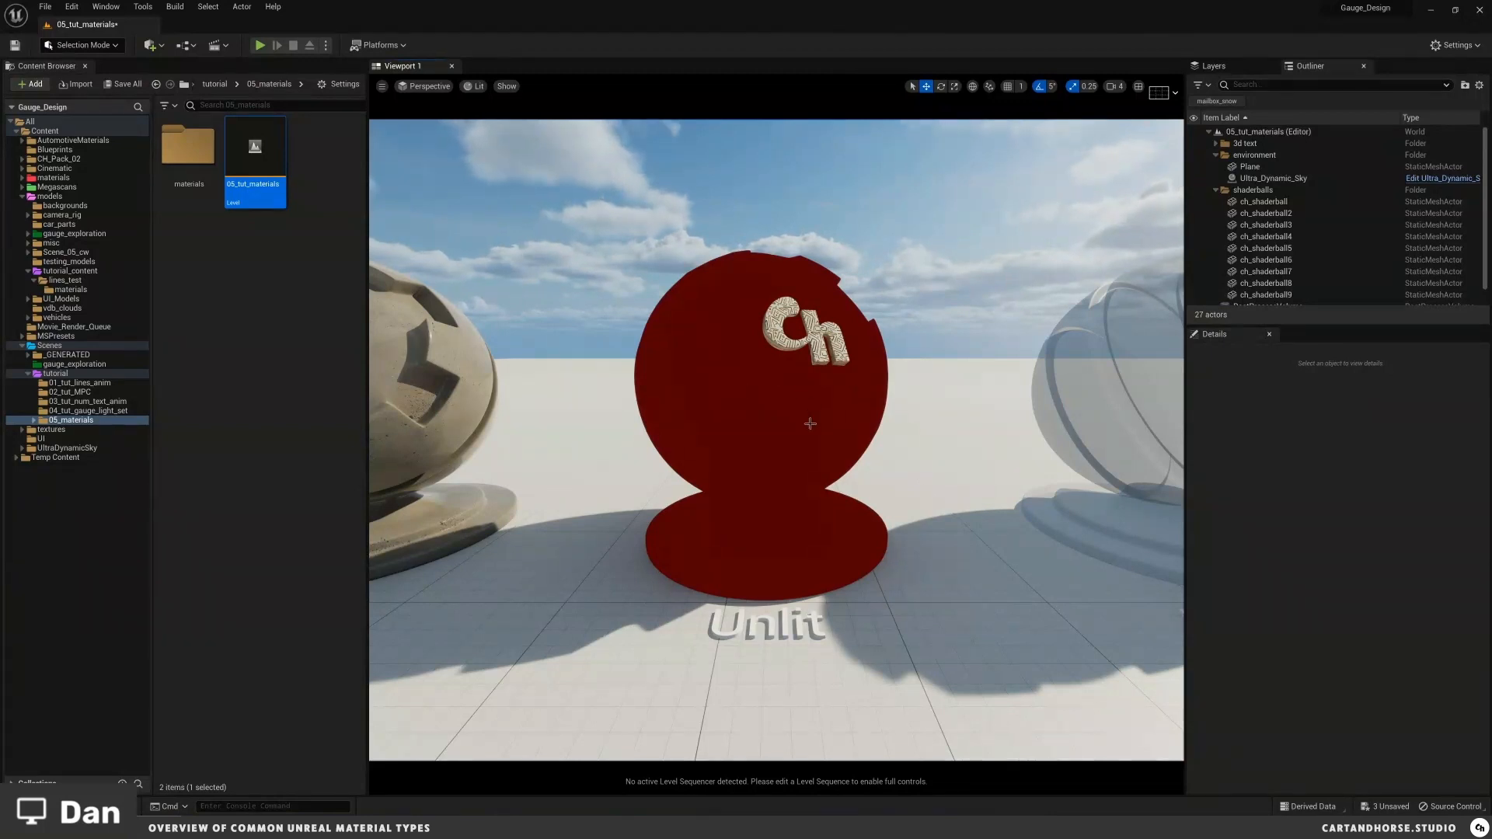
Step: Open the Unlit ball's MI_unlit instance and raise its emissive color red value to about 21.69
{"action": "scroll", "coordinate": [811, 419], "scroll_direction": "up", "scroll_amount": 2}
{"action": "scroll", "coordinate": [811, 417], "scroll_direction": "down", "scroll_amount": 1}
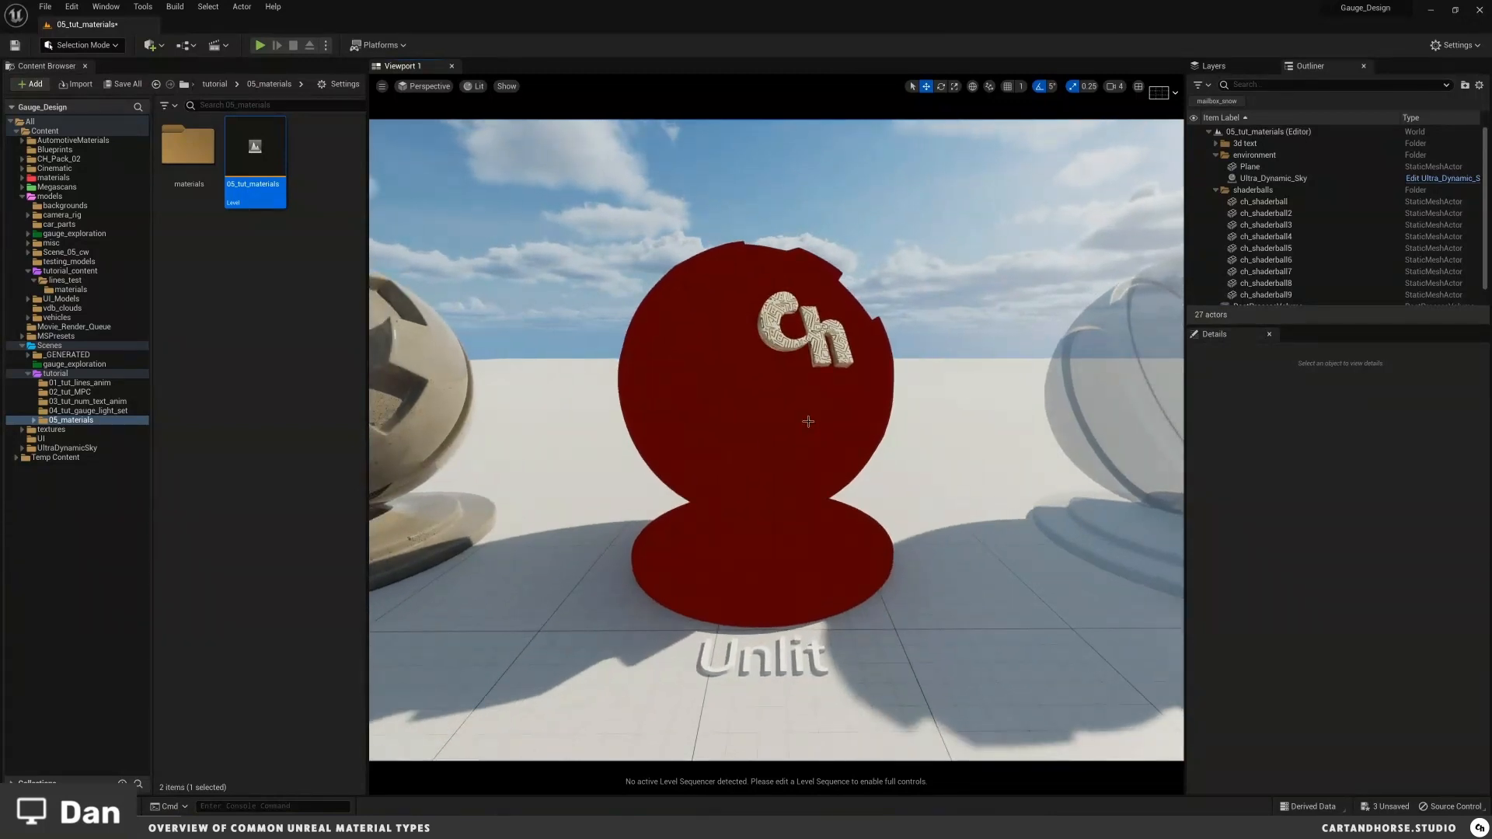
{"action": "left_click", "coordinate": [760, 412]}
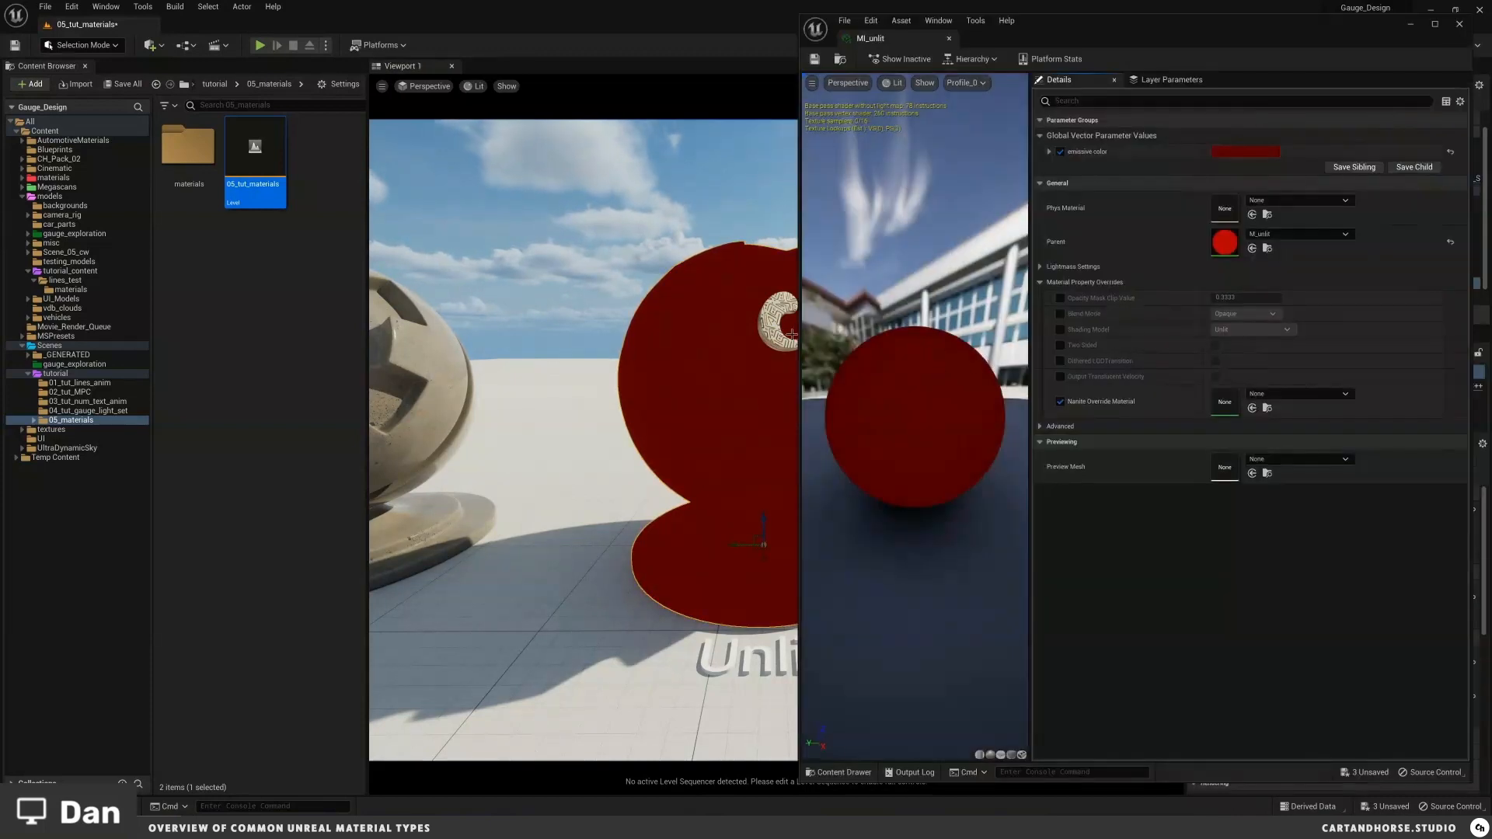
{"action": "left_click_drag", "start_coordinate": [799, 335], "coordinate": [964, 336]}
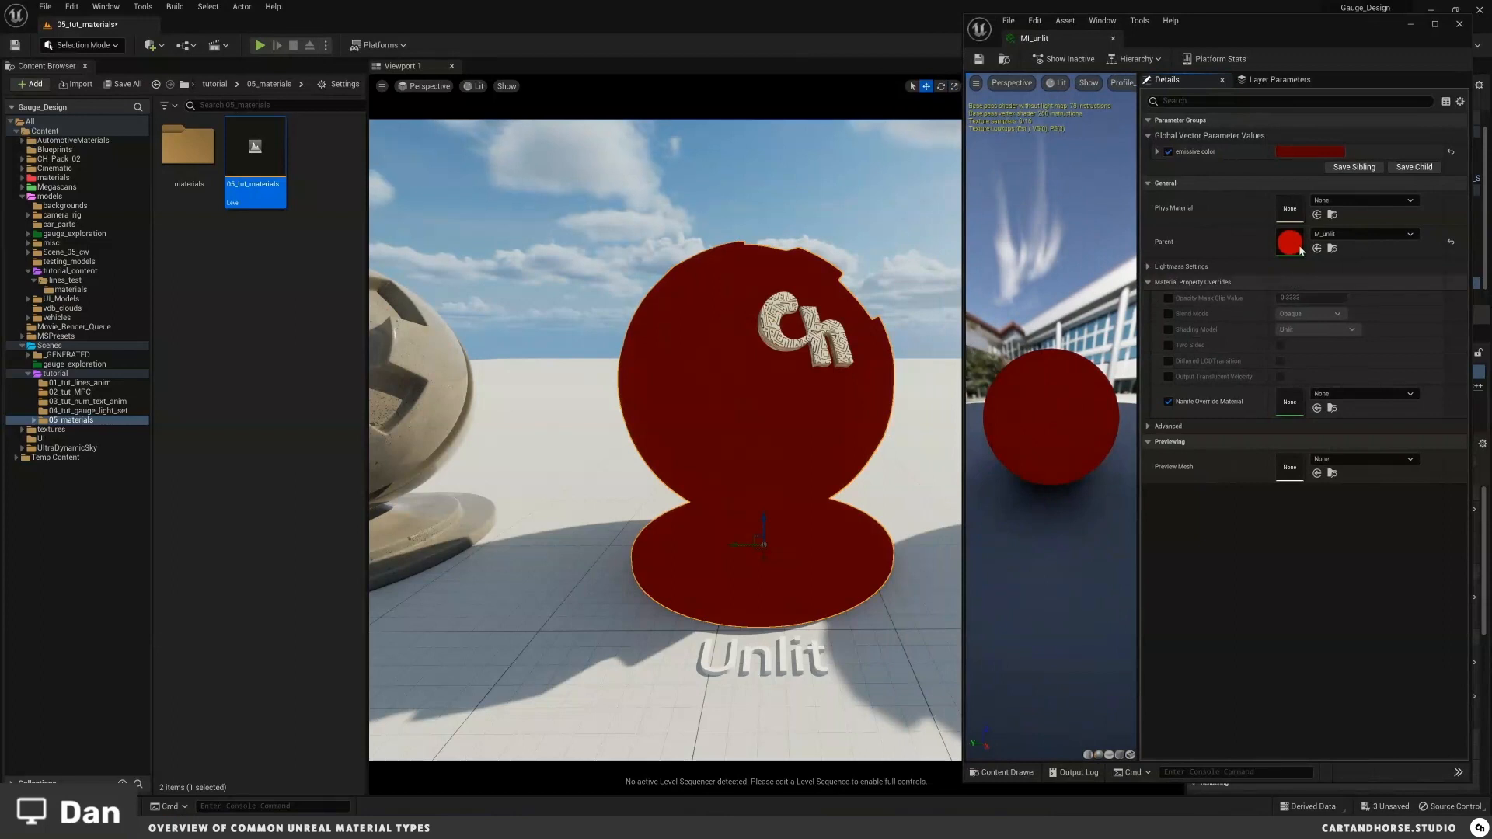
{"action": "left_click", "coordinate": [1157, 152]}
{"action": "left_click_drag", "start_coordinate": [1312, 167], "coordinate": [1205, 192]}
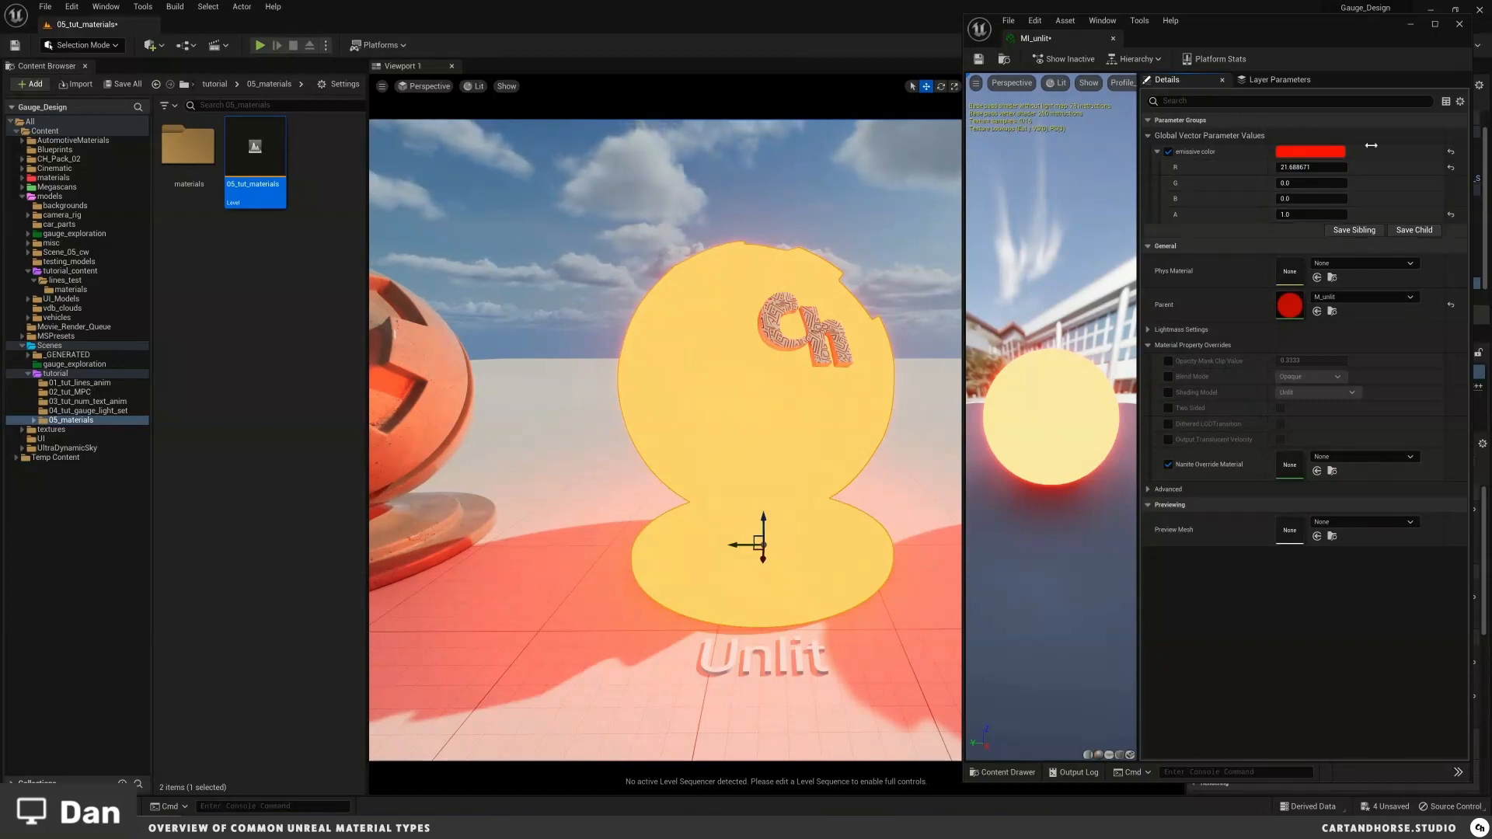
Step: Disable the emissive color override and close the MI_unlit editor
{"action": "left_click", "coordinate": [1168, 152]}
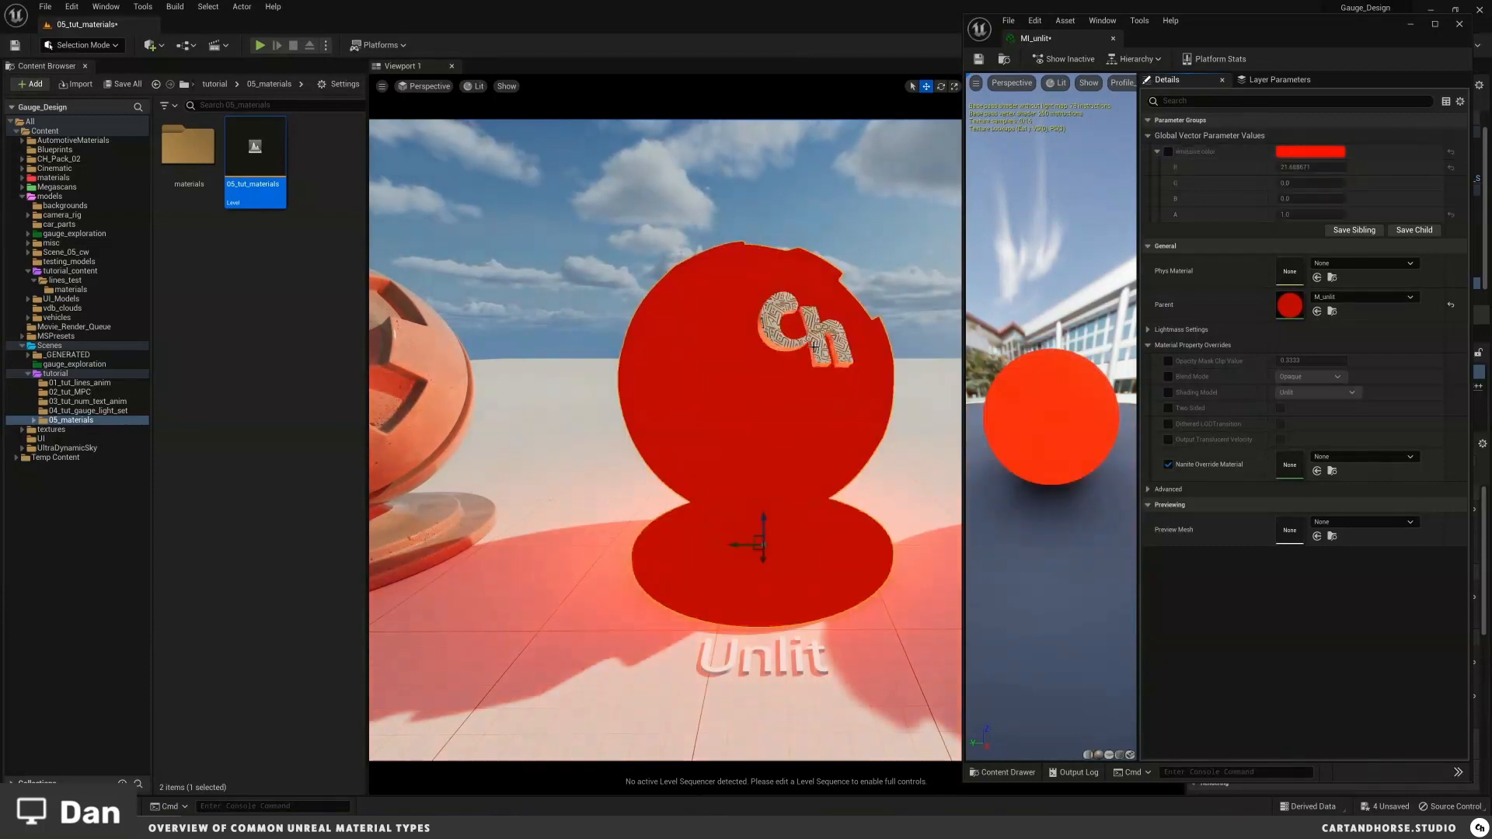
{"action": "left_click", "coordinate": [1113, 39]}
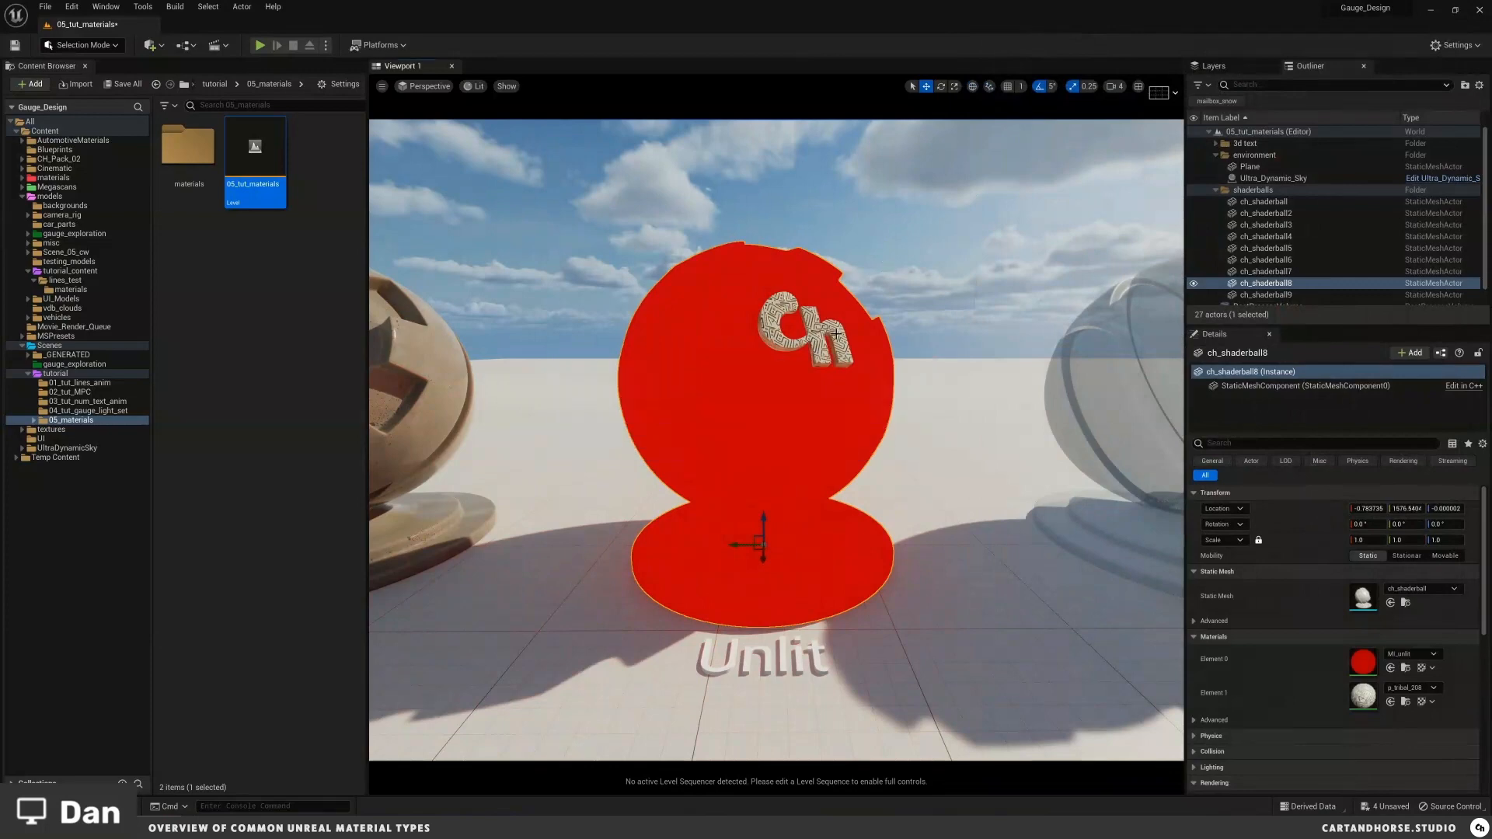
Step: Move to the Clear Coat shader ball, select it and open its MI_ClearCoat material instance
{"action": "right_click_drag", "start_coordinate": [838, 333], "coordinate": [869, 345]}
{"action": "key", "text": "Escape"}
{"action": "key", "text": "a"}
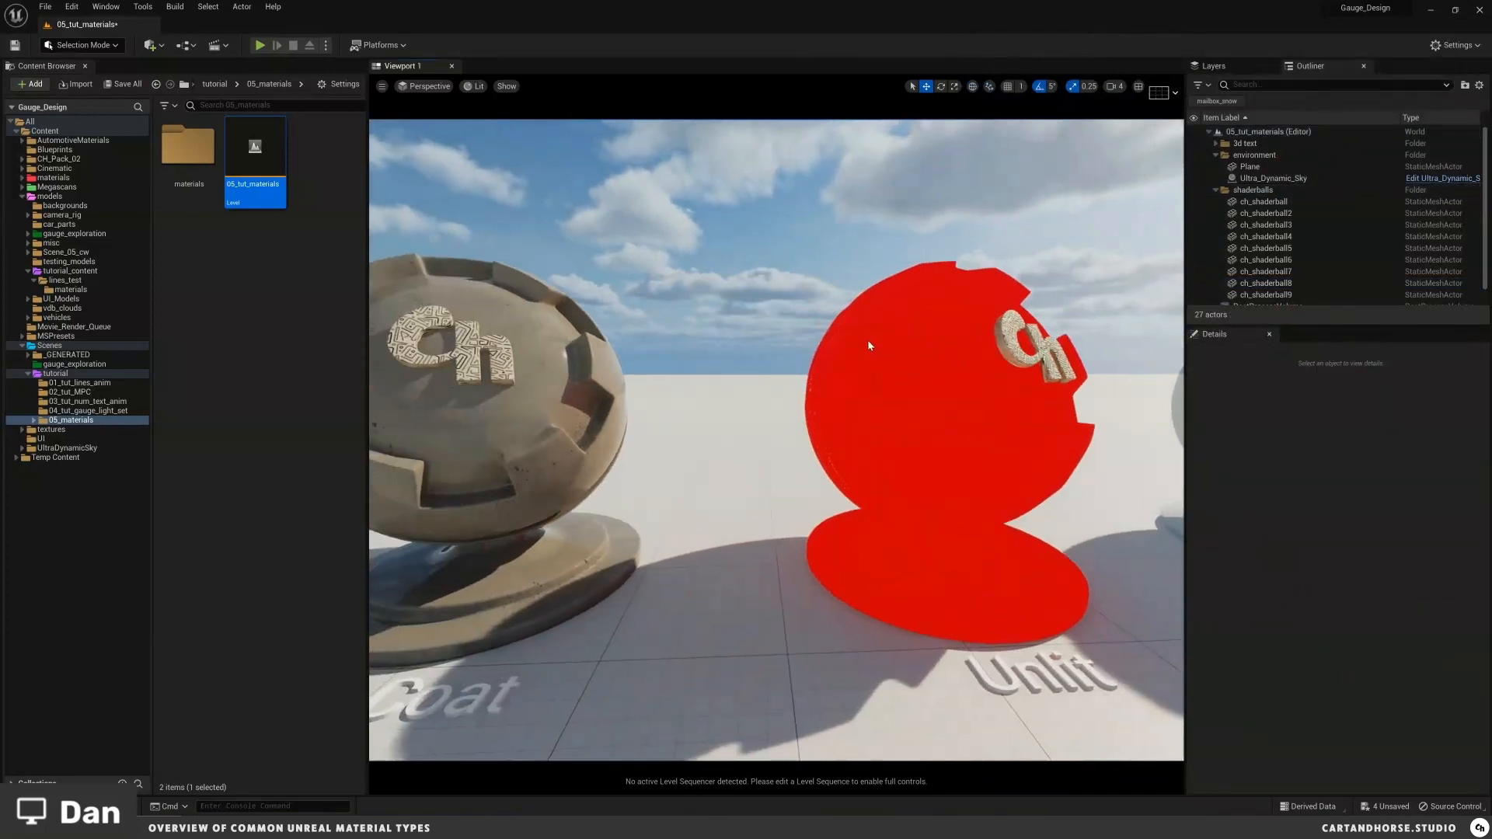
{"action": "middle_click_drag", "start_coordinate": [869, 345], "coordinate": [741, 360]}
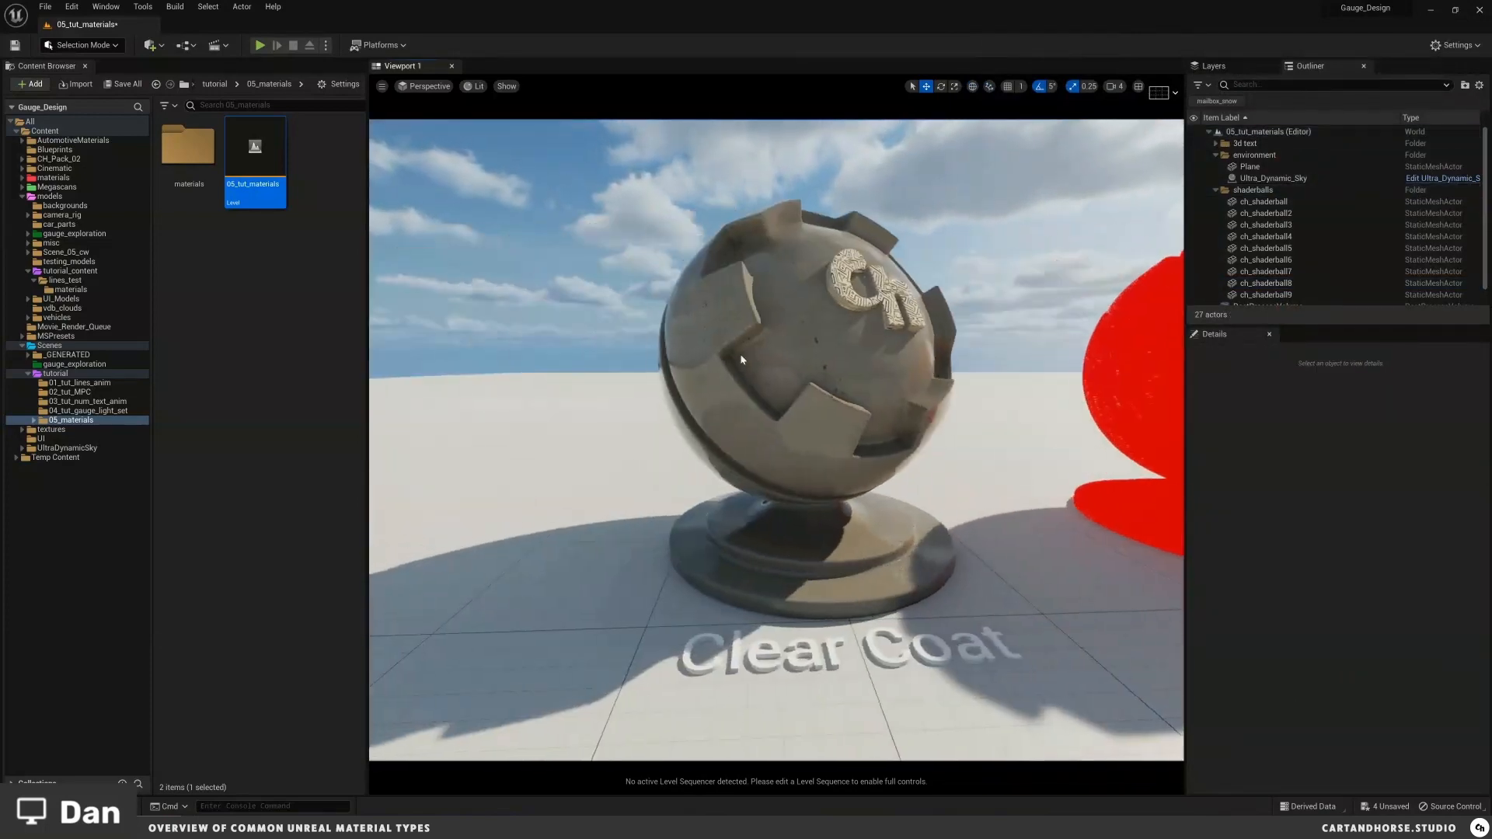
{"action": "right_click_drag", "start_coordinate": [741, 360], "coordinate": [864, 301]}
{"action": "key", "text": "d"}
{"action": "key", "text": "e"}
{"action": "left_click", "coordinate": [795, 345]}
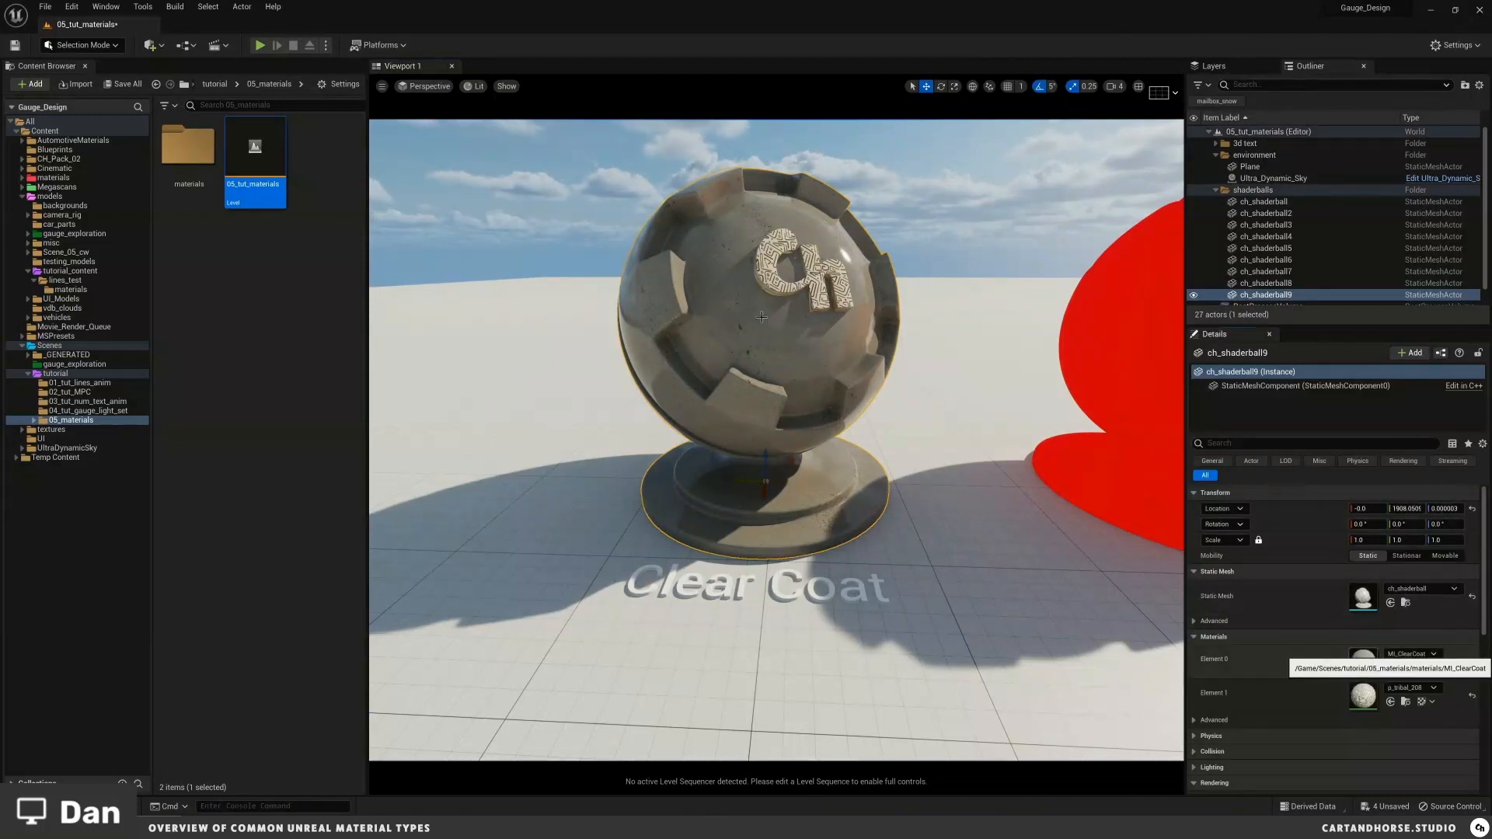
{"action": "scroll", "coordinate": [720, 306], "scroll_direction": "up", "scroll_amount": 3}
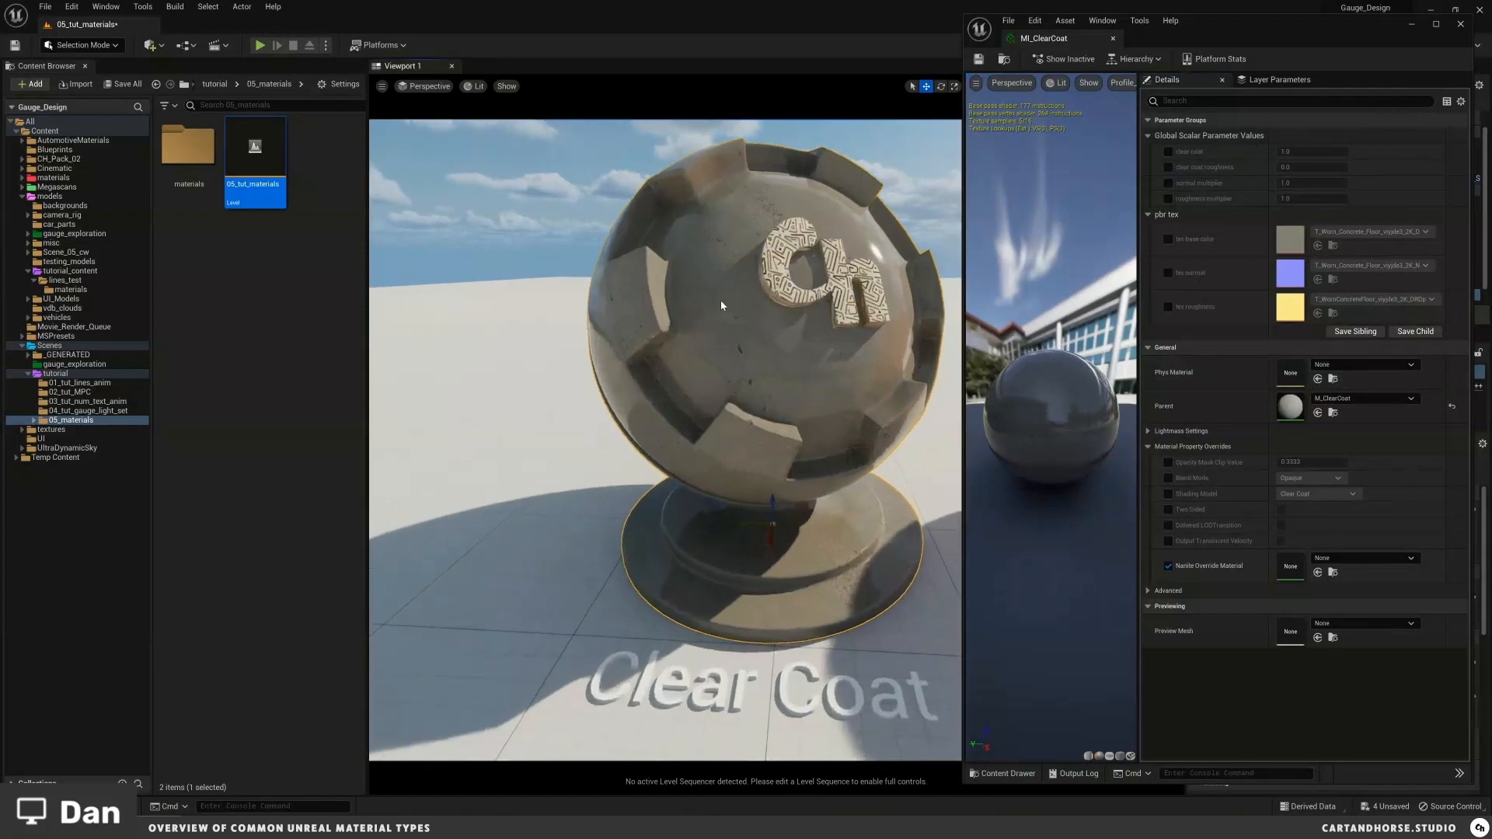
{"action": "left_click_drag", "start_coordinate": [720, 305], "coordinate": [739, 317]}
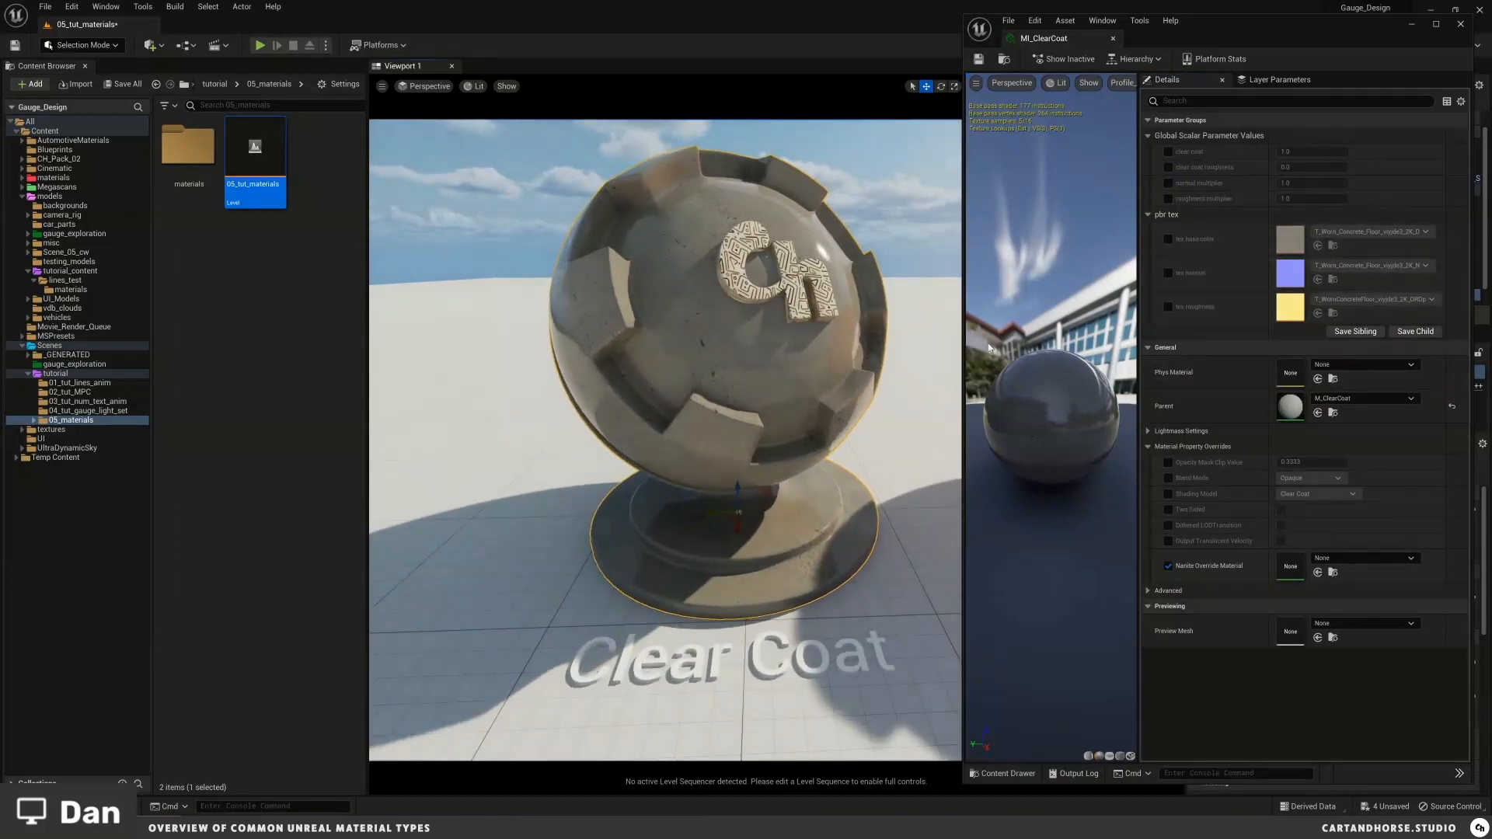
Step: Examine the Clear Coat and neighbouring shader balls in the viewport from several angles
{"action": "scroll", "coordinate": [829, 337], "scroll_direction": "down", "scroll_amount": 5}
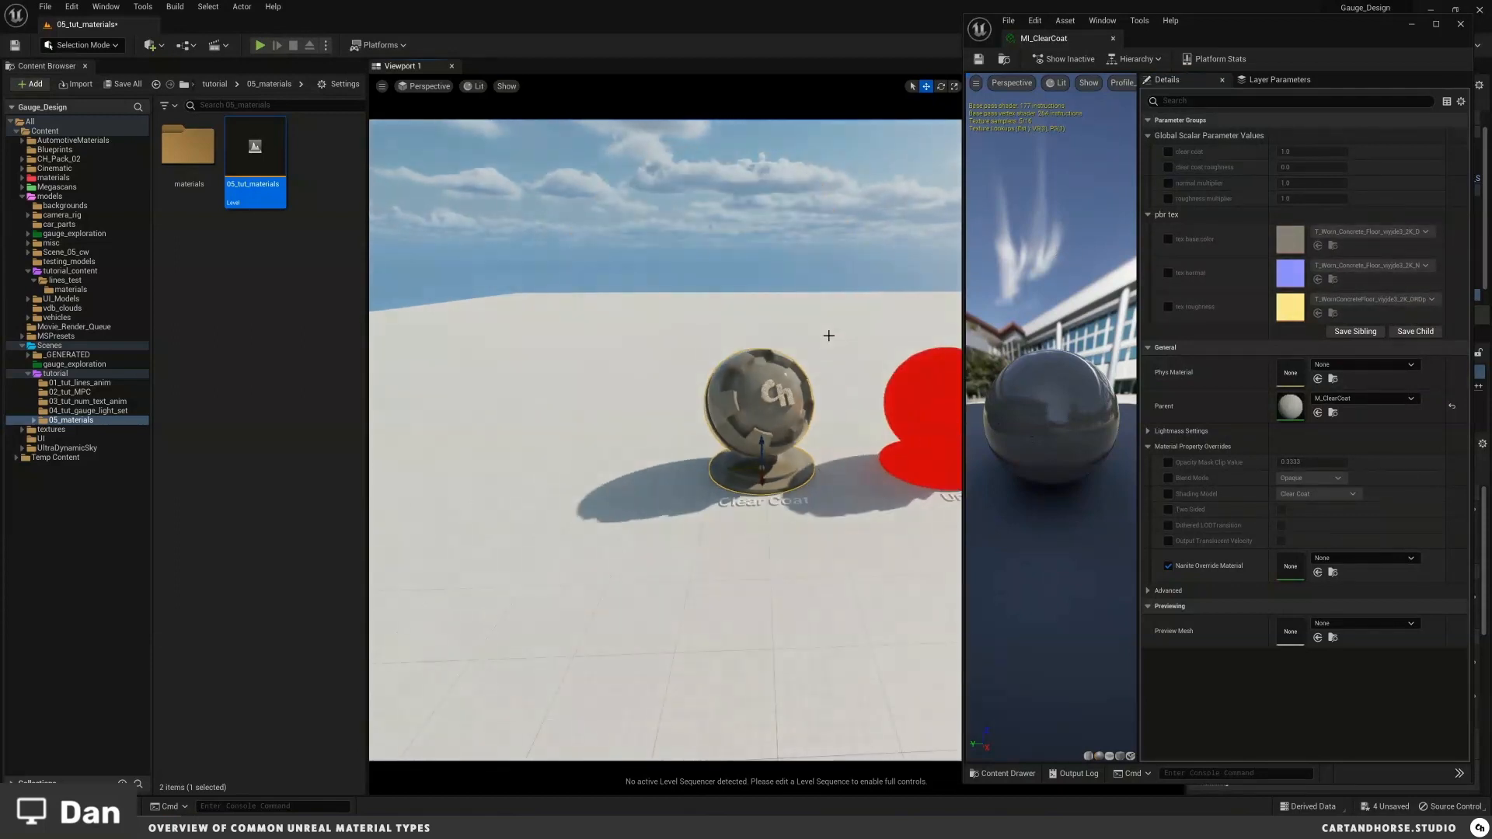
{"action": "middle_click_drag", "start_coordinate": [829, 336], "coordinate": [1489, 387]}
{"action": "right_click", "coordinate": [1490, 386]}
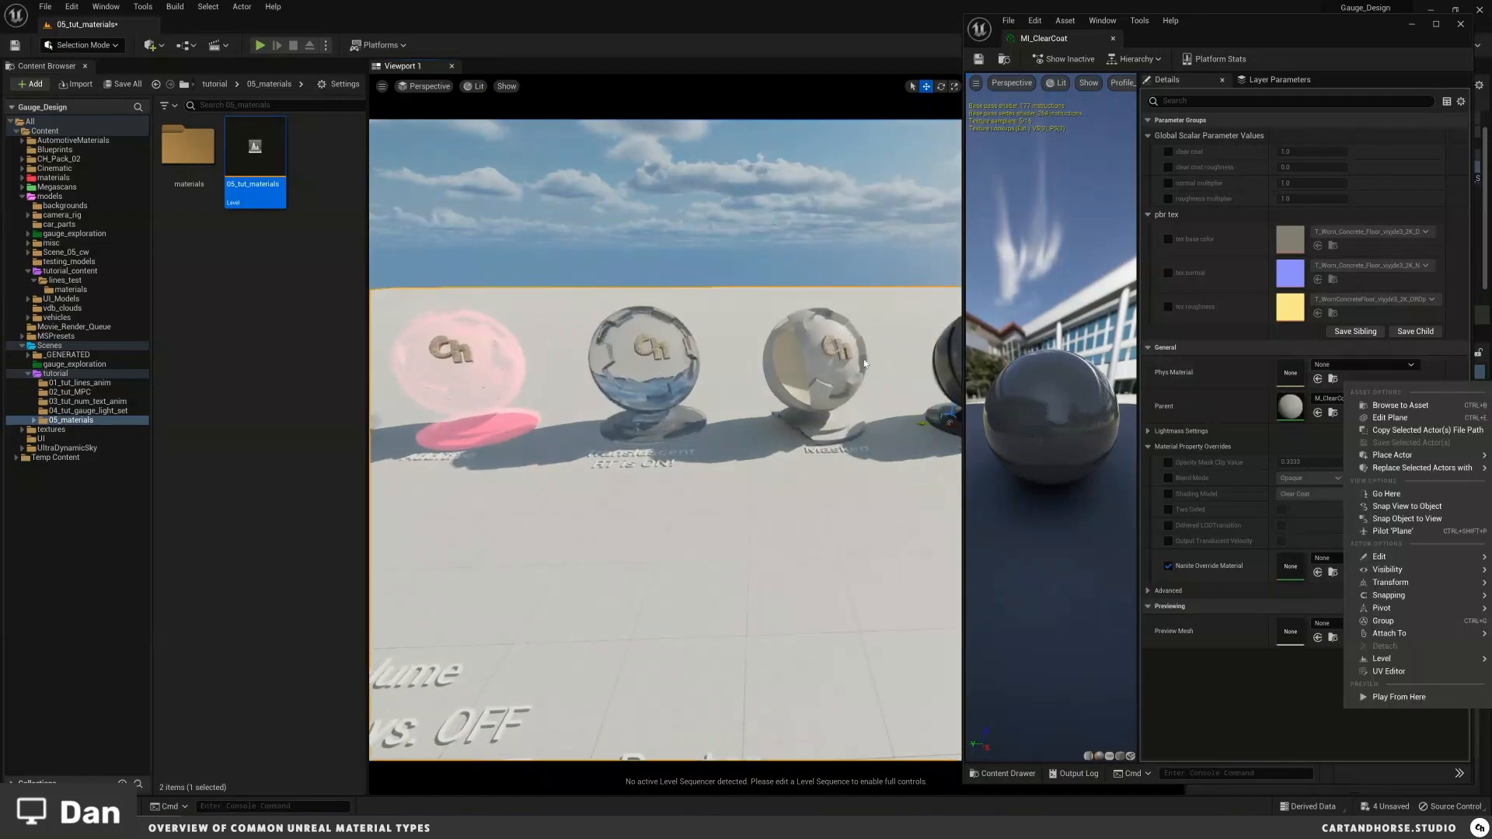
{"action": "middle_click_drag", "start_coordinate": [894, 342], "coordinate": [1488, 391]}
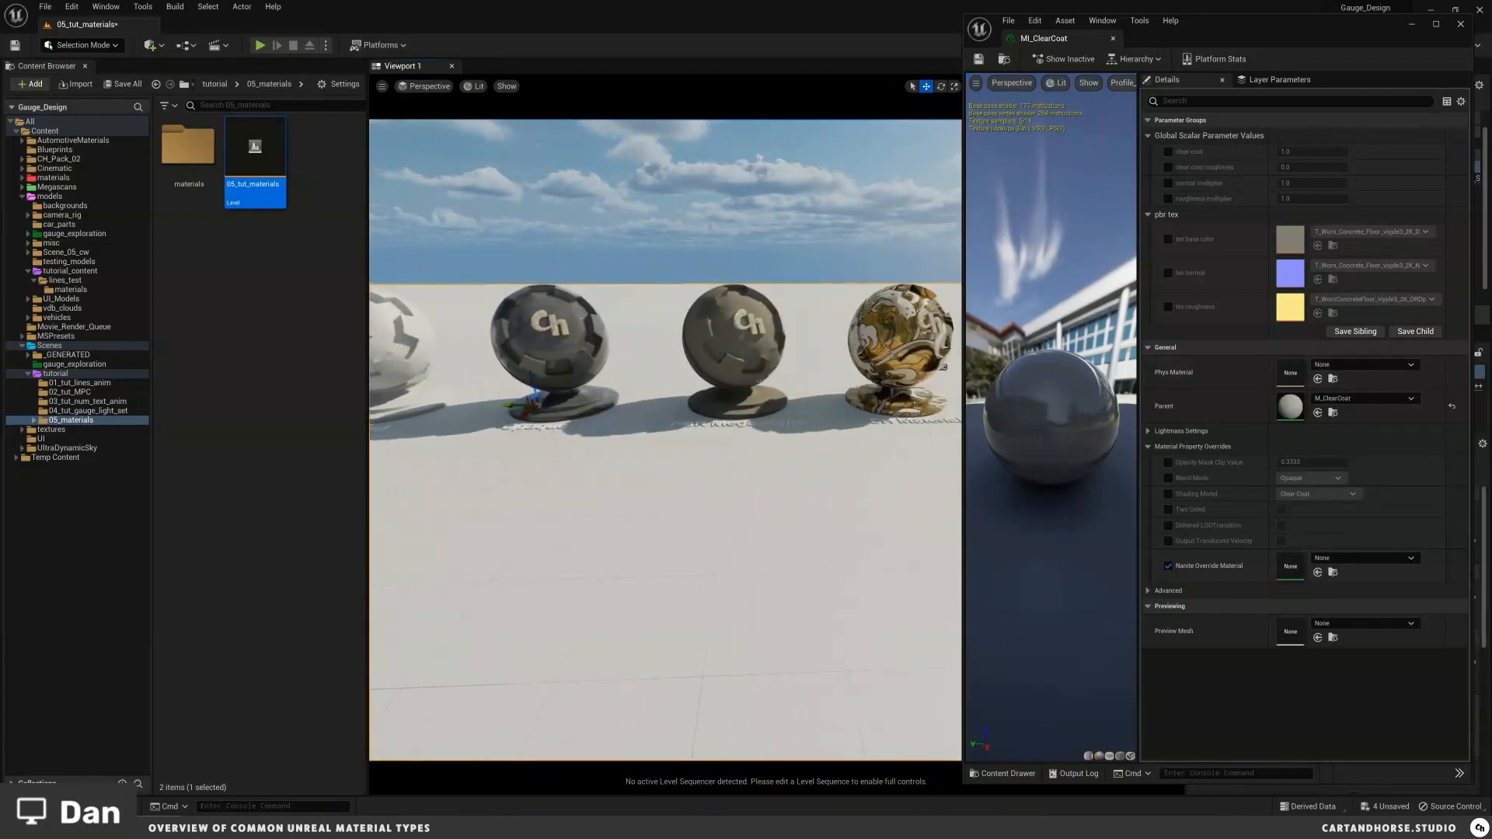
{"action": "key", "text": "Escape"}
{"action": "scroll", "coordinate": [785, 317], "scroll_direction": "up", "scroll_amount": 5}
{"action": "middle_click_drag", "start_coordinate": [785, 317], "coordinate": [677, 384]}
{"action": "scroll", "coordinate": [767, 120], "scroll_direction": "up", "scroll_amount": 5}
{"action": "scroll", "coordinate": [736, 381], "scroll_direction": "down", "scroll_amount": 3}
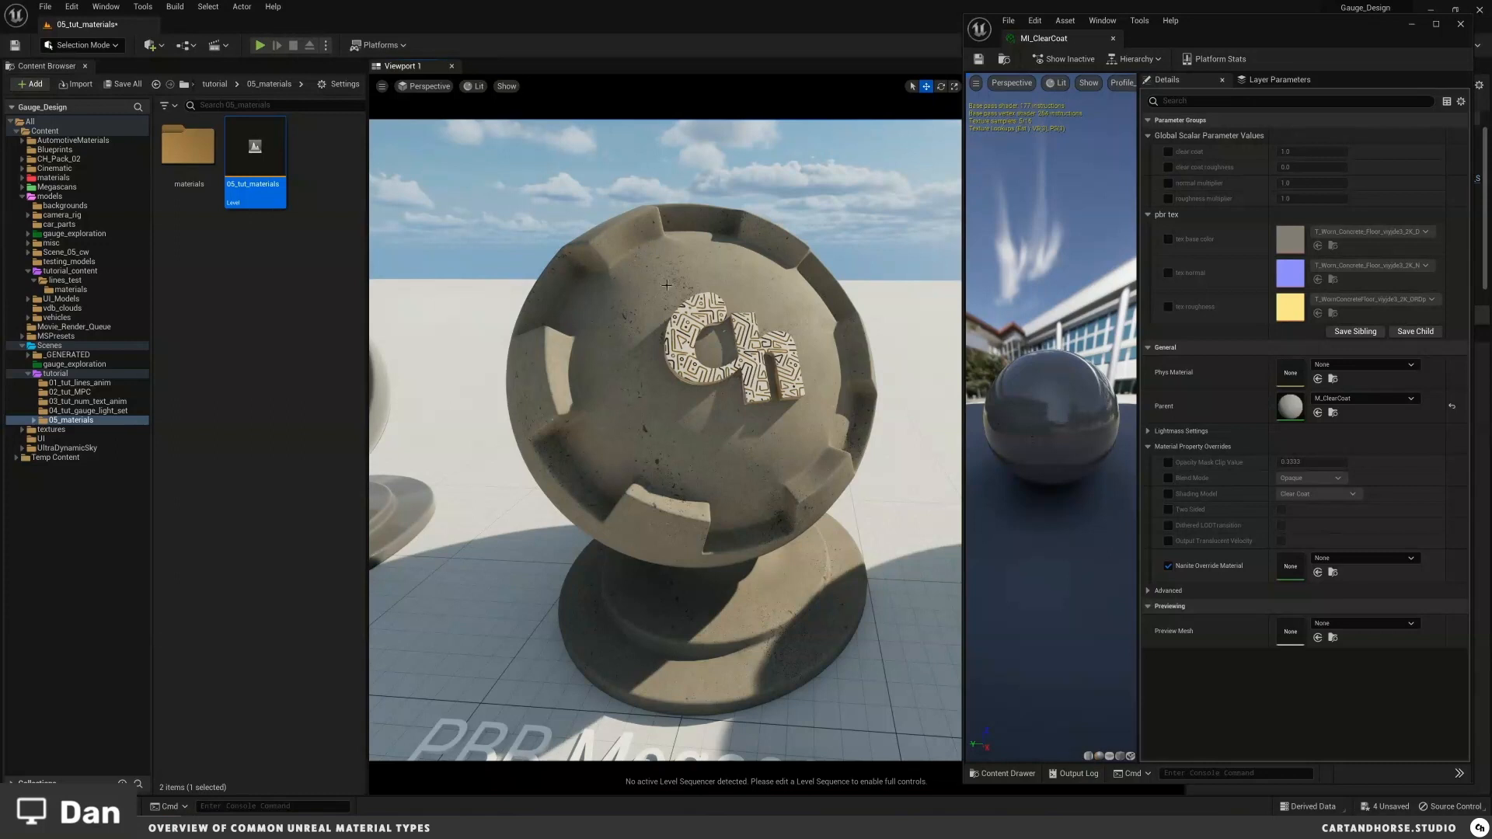
{"action": "mouse_move", "coordinate": [706, 270]}
{"action": "left_mouse_down"}
{"action": "mouse_move", "coordinate": [747, 263]}
{"action": "mouse_move", "coordinate": [734, 264]}
{"action": "left_mouse_up"}
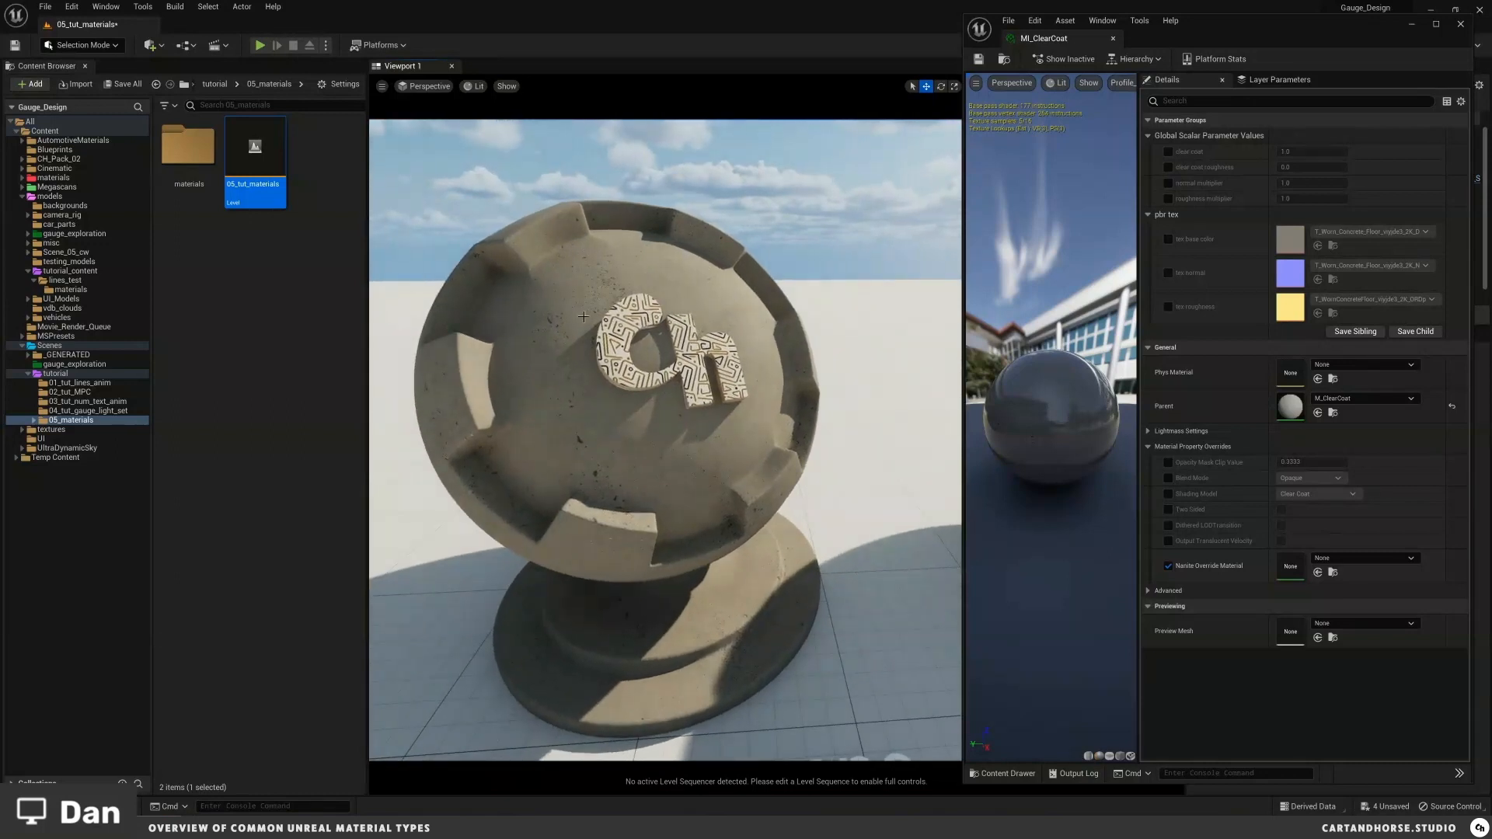
{"action": "mouse_move", "coordinate": [638, 298]}
{"action": "right_mouse_down"}
{"action": "mouse_move", "coordinate": [621, 280]}
{"action": "mouse_move", "coordinate": [637, 299]}
{"action": "right_mouse_up"}
{"action": "key", "text": "d"}
{"action": "key", "text": "a"}
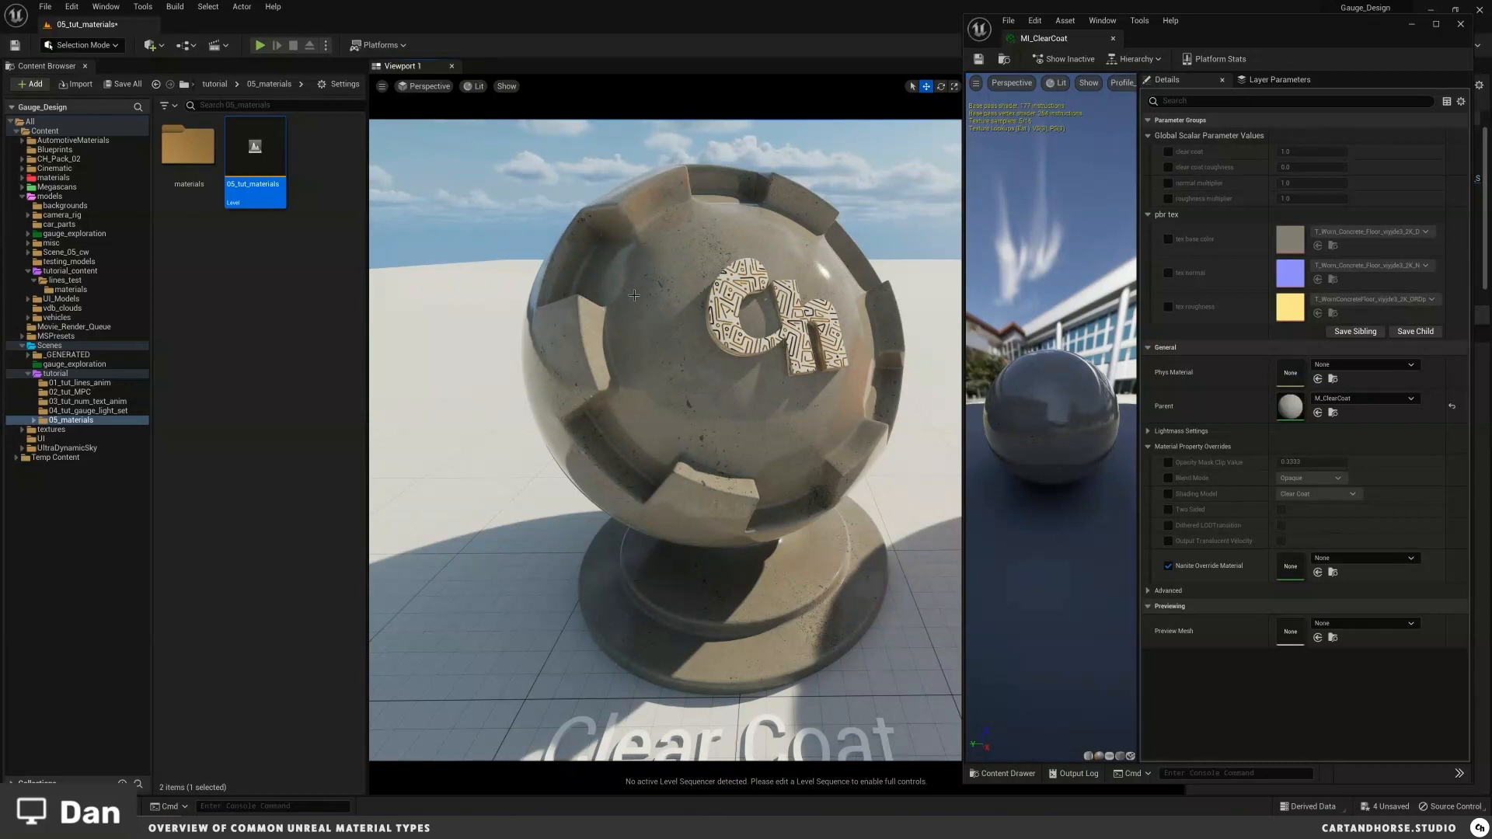
{"action": "left_click_drag", "start_coordinate": [648, 304], "coordinate": [688, 251], "text": "alt"}
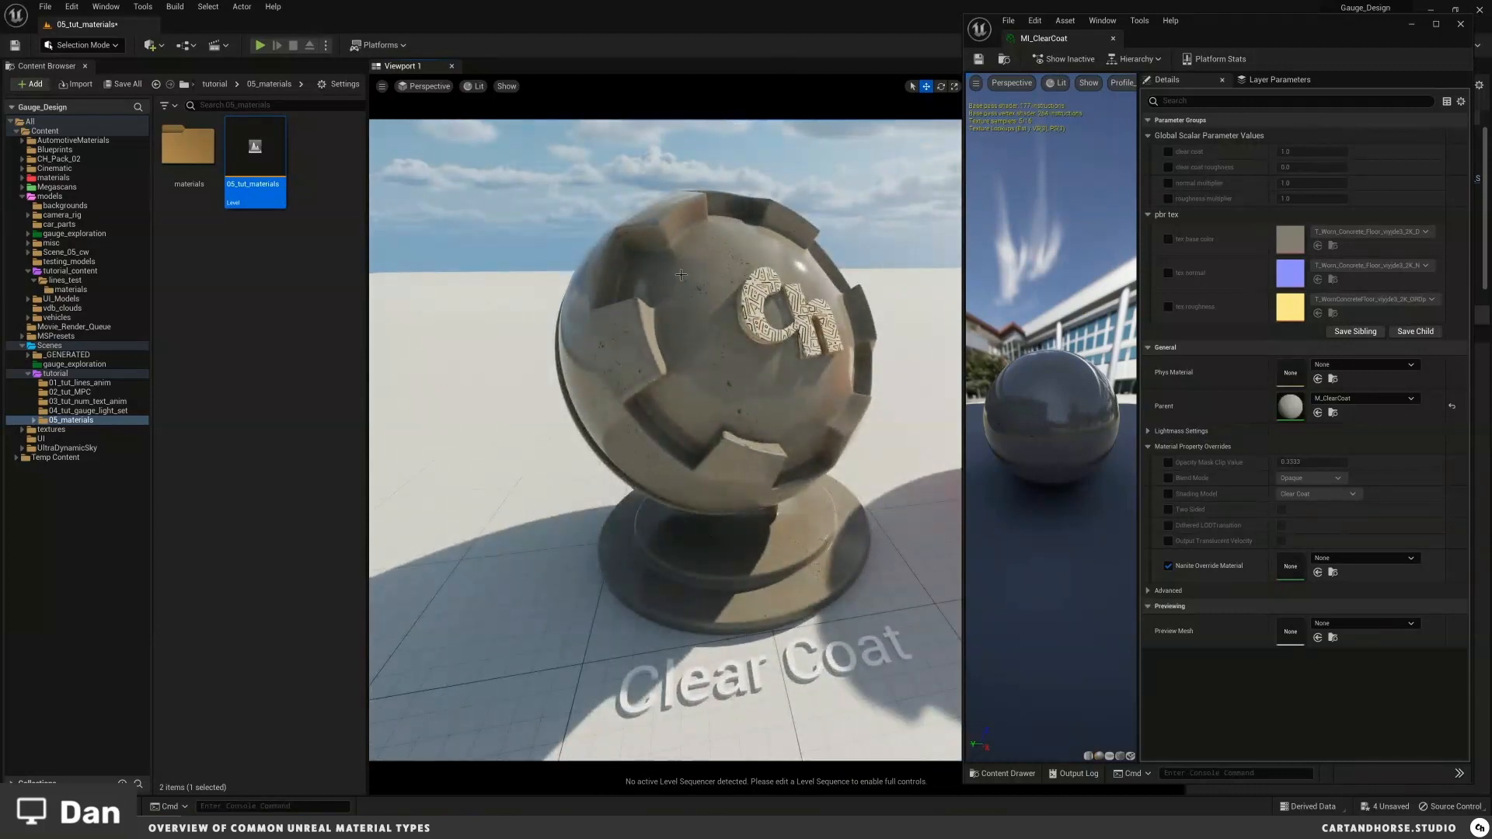
{"action": "left_click_drag", "start_coordinate": [680, 277], "coordinate": [678, 273], "text": "alt"}
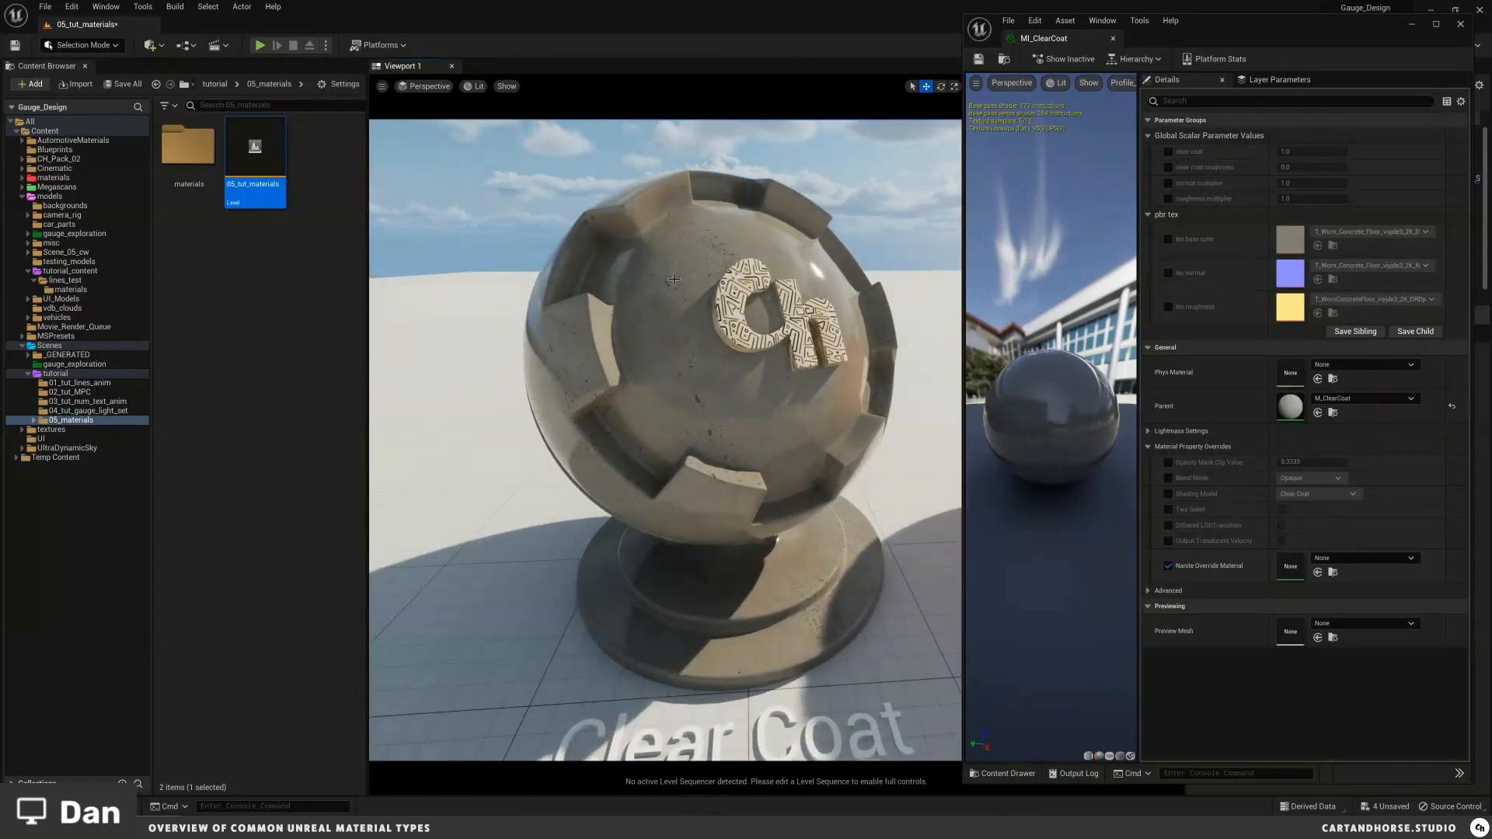
Step: Move to the CH Material ball, open its p_abstract_207 instance and close the MI_ClearCoat editor
{"action": "key", "text": "s"}
{"action": "right_click_drag", "start_coordinate": [674, 279], "coordinate": [645, 299]}
{"action": "key", "text": "d"}
{"action": "key", "text": "s"}
{"action": "key", "text": "w"}
{"action": "left_click", "coordinate": [672, 299]}
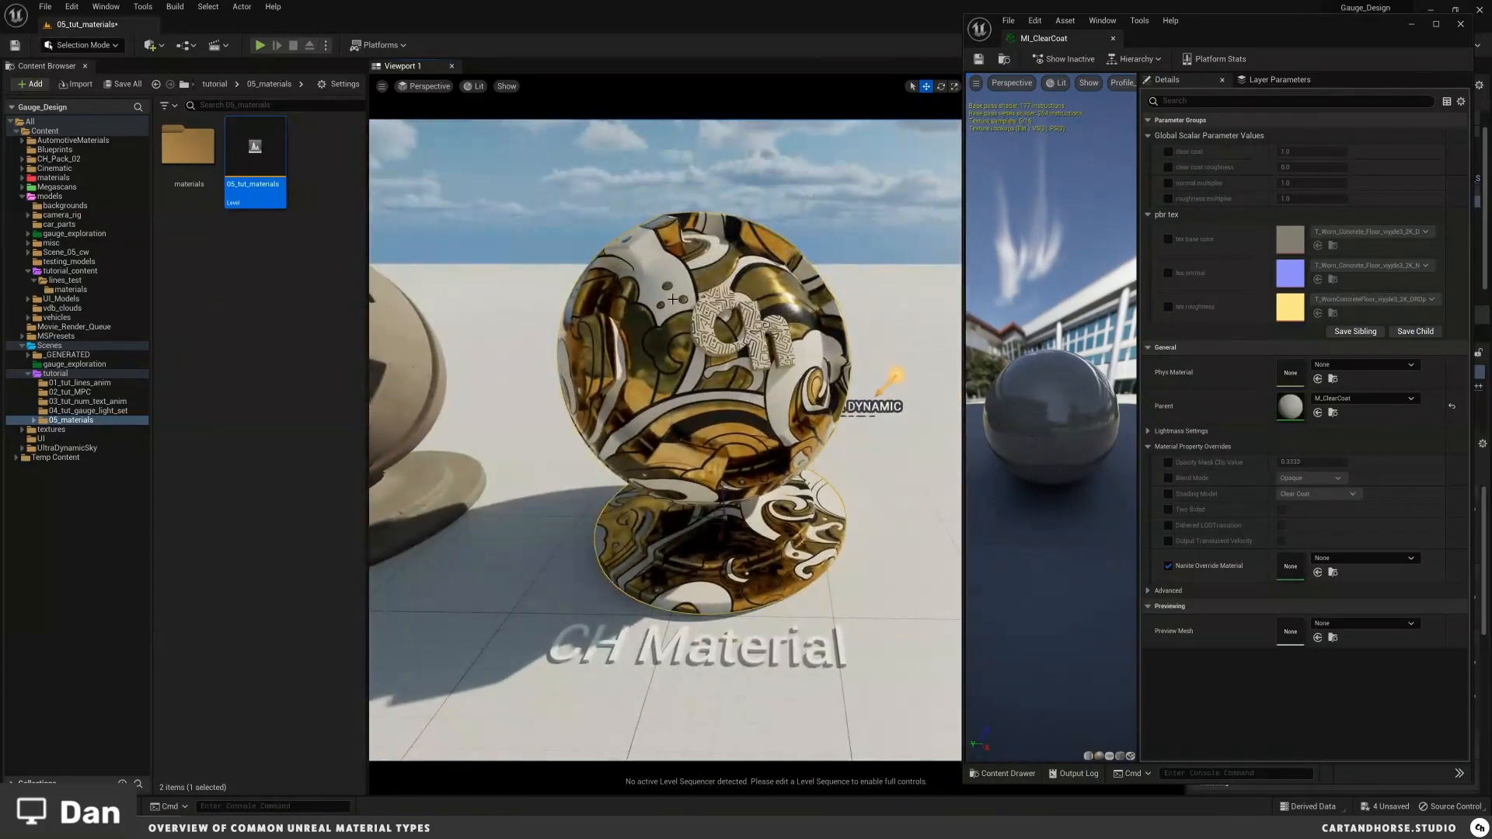
{"action": "left_click", "coordinate": [1115, 39]}
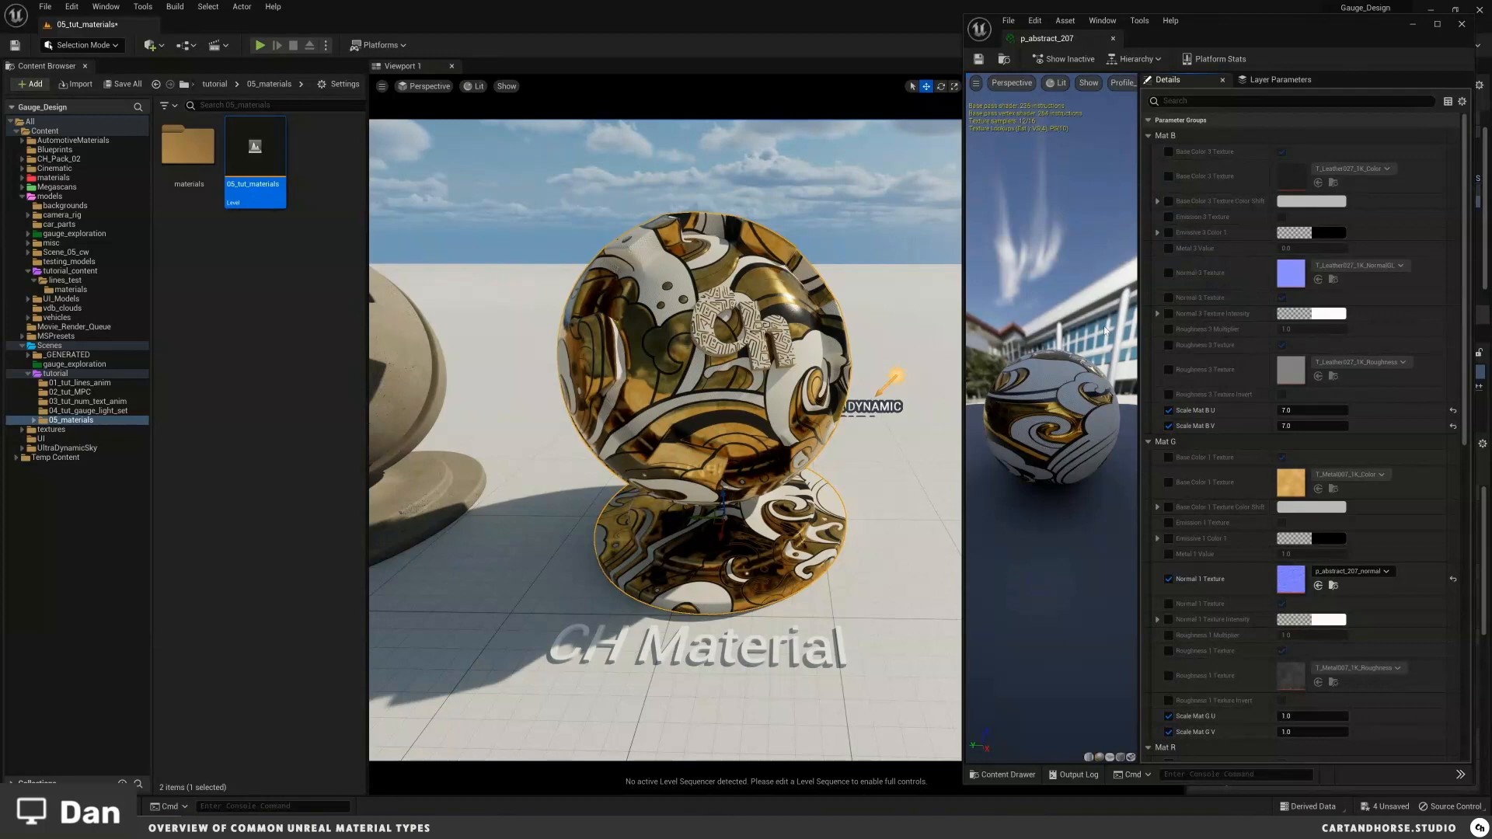
Step: Enable Mat R's Base Color 2 Texture Color Shift and raise its red value to about 18.27
{"action": "scroll", "coordinate": [1273, 516], "scroll_direction": "down", "scroll_amount": 18}
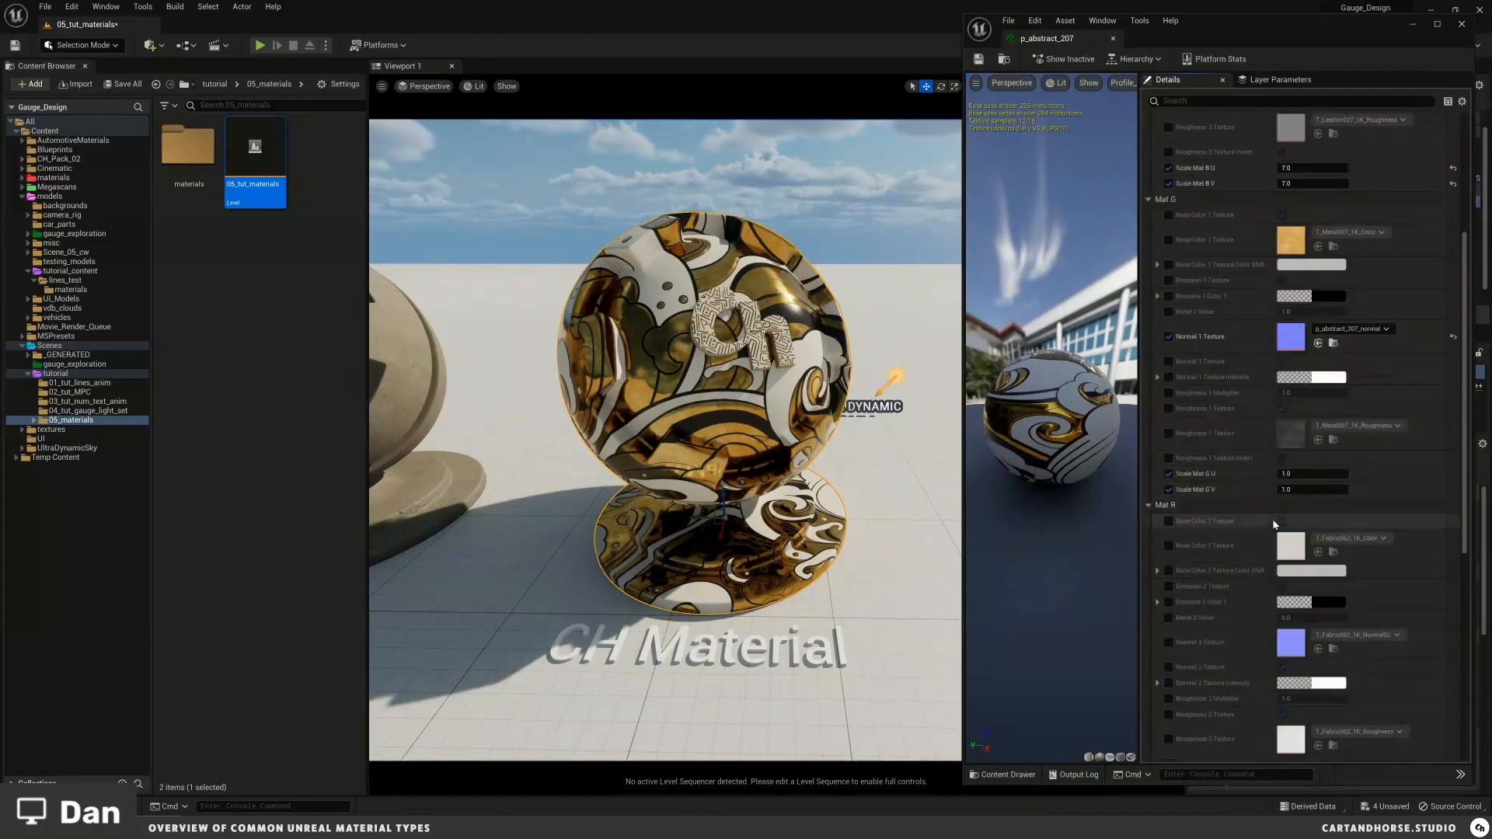
{"action": "scroll", "coordinate": [1277, 512], "scroll_direction": "up", "scroll_amount": 6}
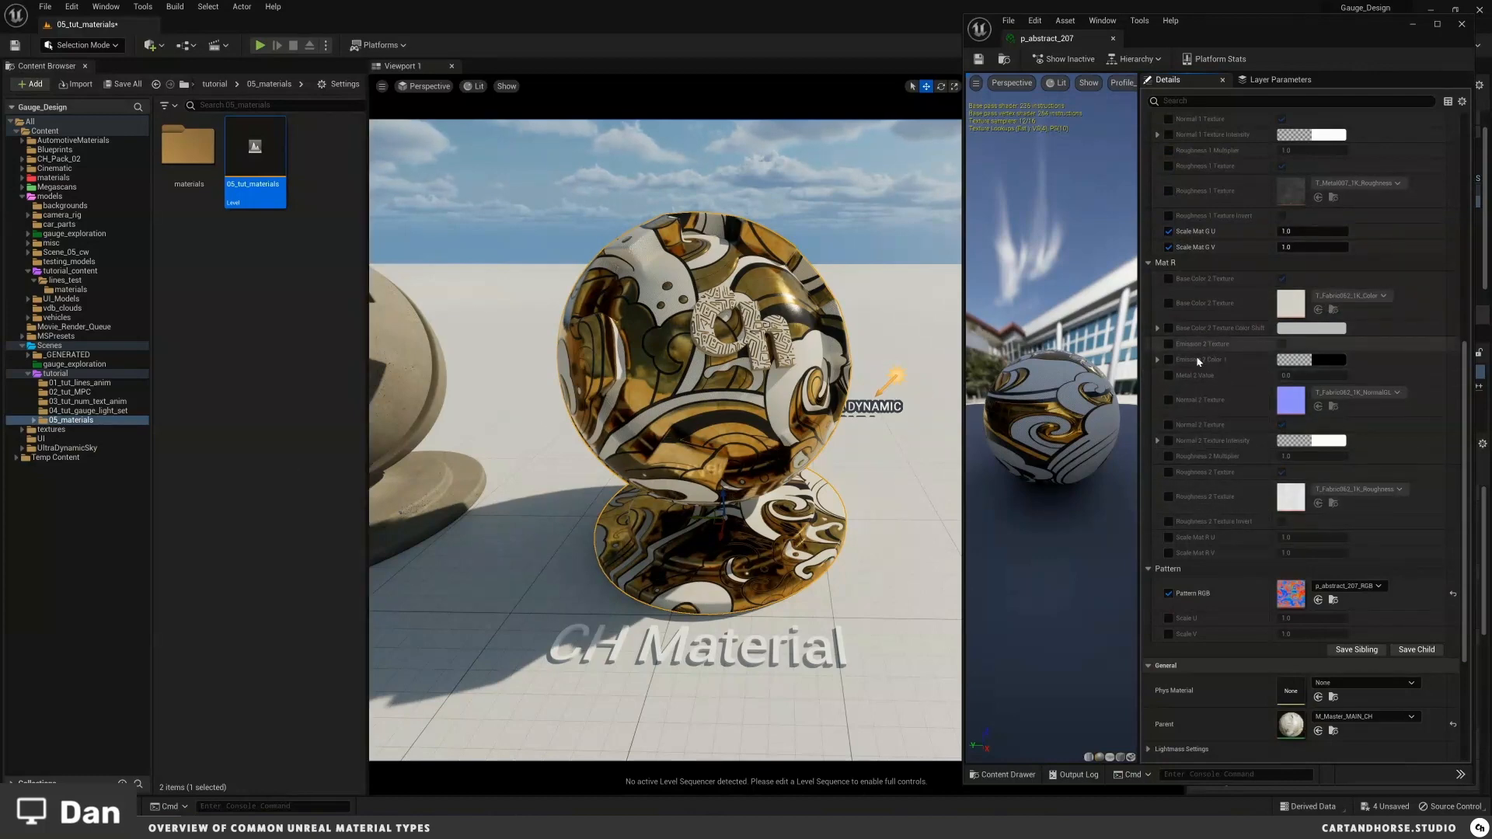
{"action": "left_click", "coordinate": [1168, 328]}
{"action": "left_click_drag", "start_coordinate": [1294, 344], "coordinate": [1356, 360]}
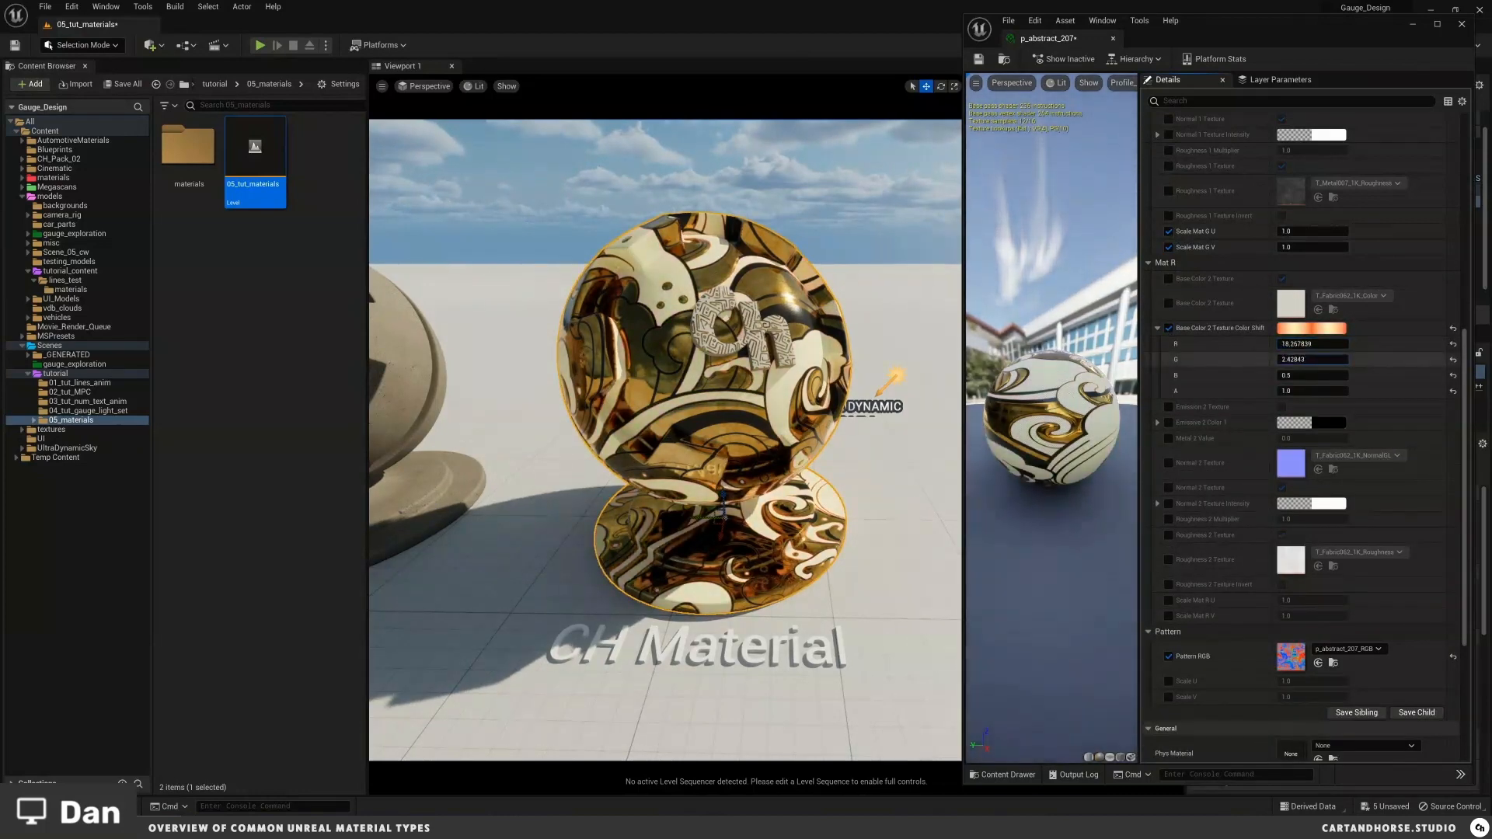
Step: Save the p_abstract_207 material instance and close its editor
{"action": "scroll", "coordinate": [1263, 280], "scroll_direction": "up", "scroll_amount": 6}
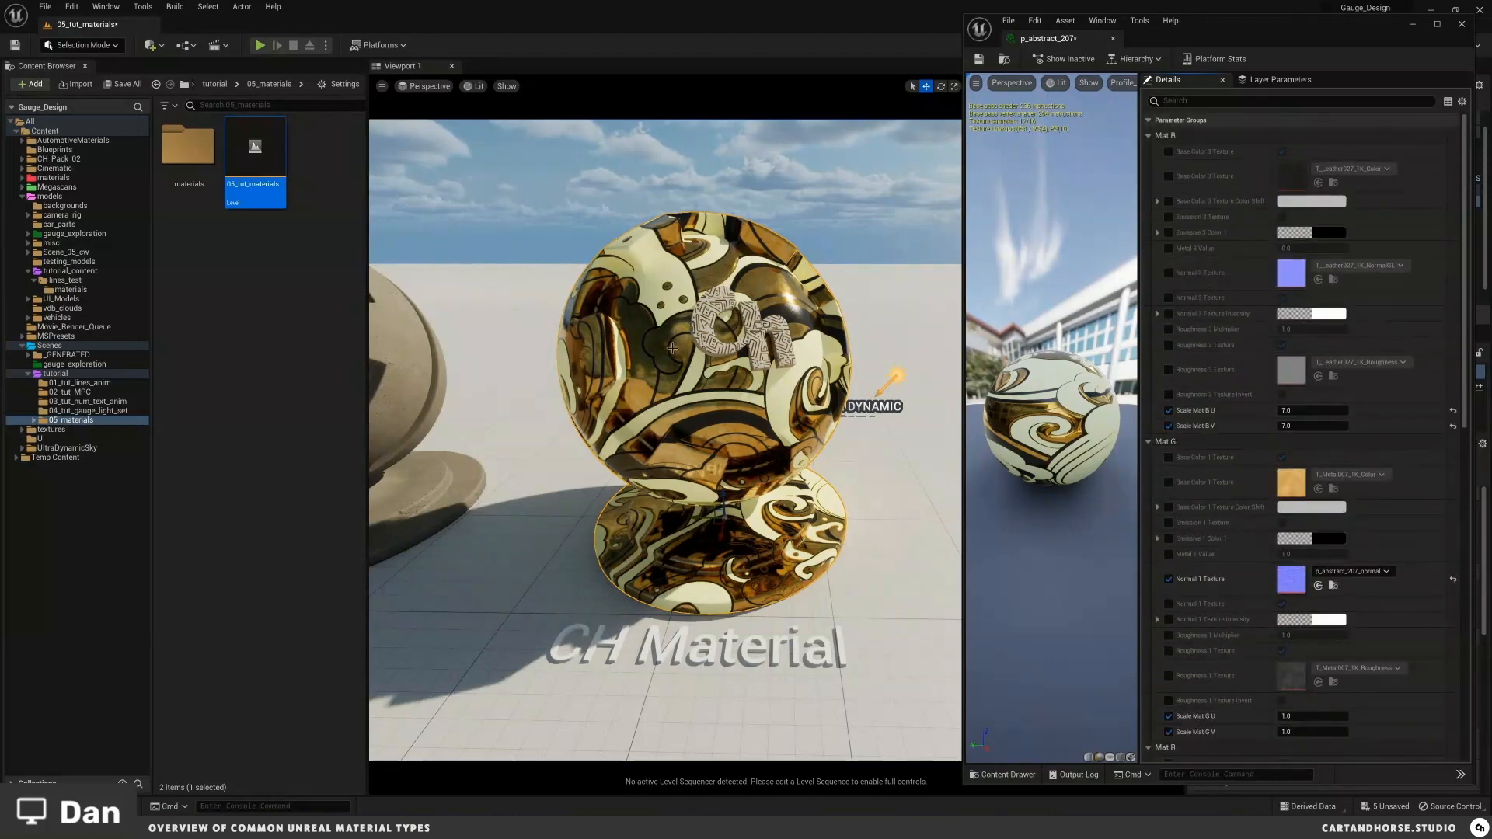
{"action": "key", "text": "f"}
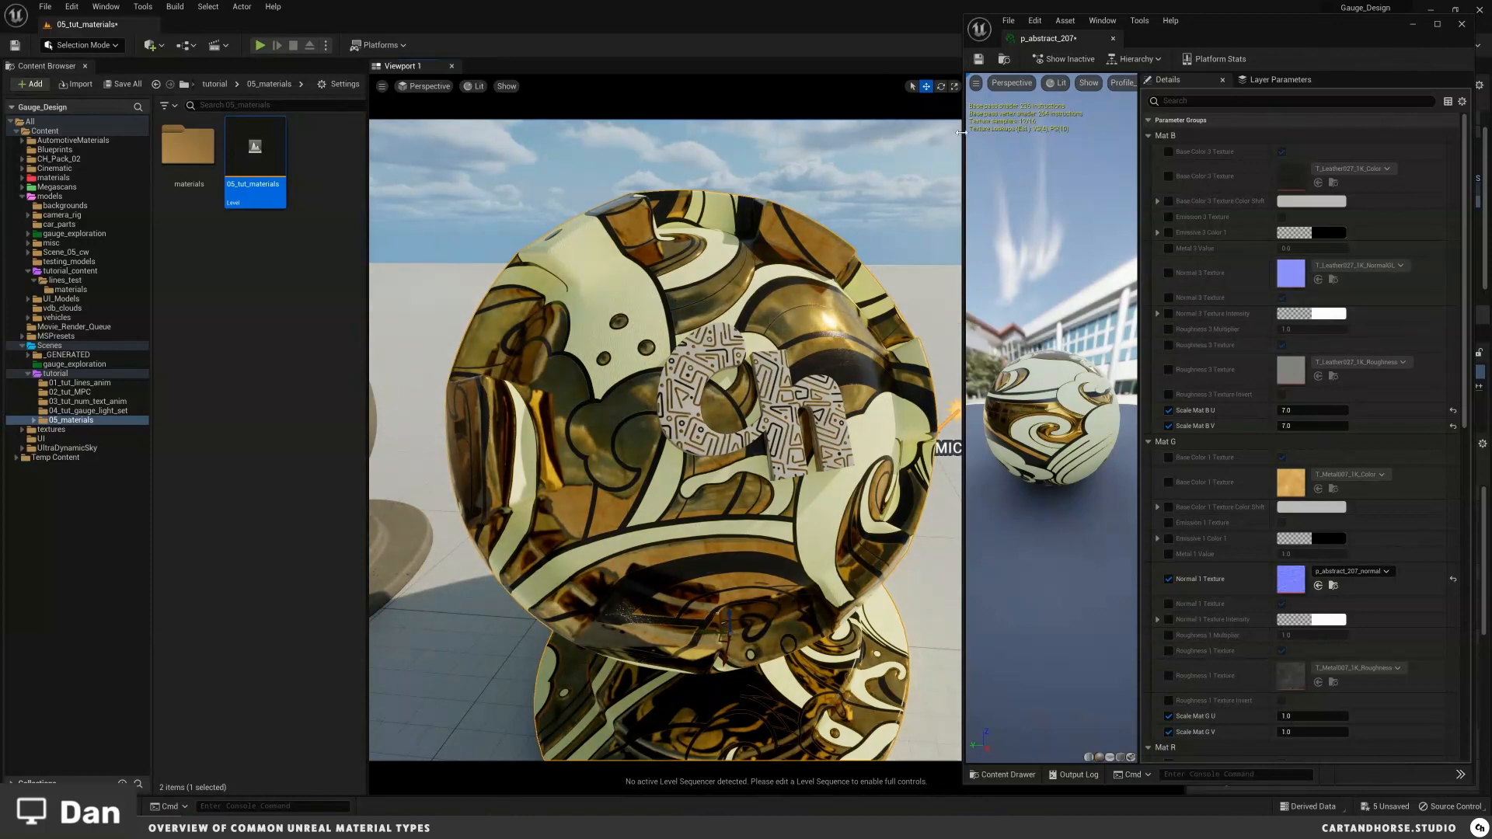
{"action": "scroll", "coordinate": [795, 270], "scroll_direction": "down", "scroll_amount": 5}
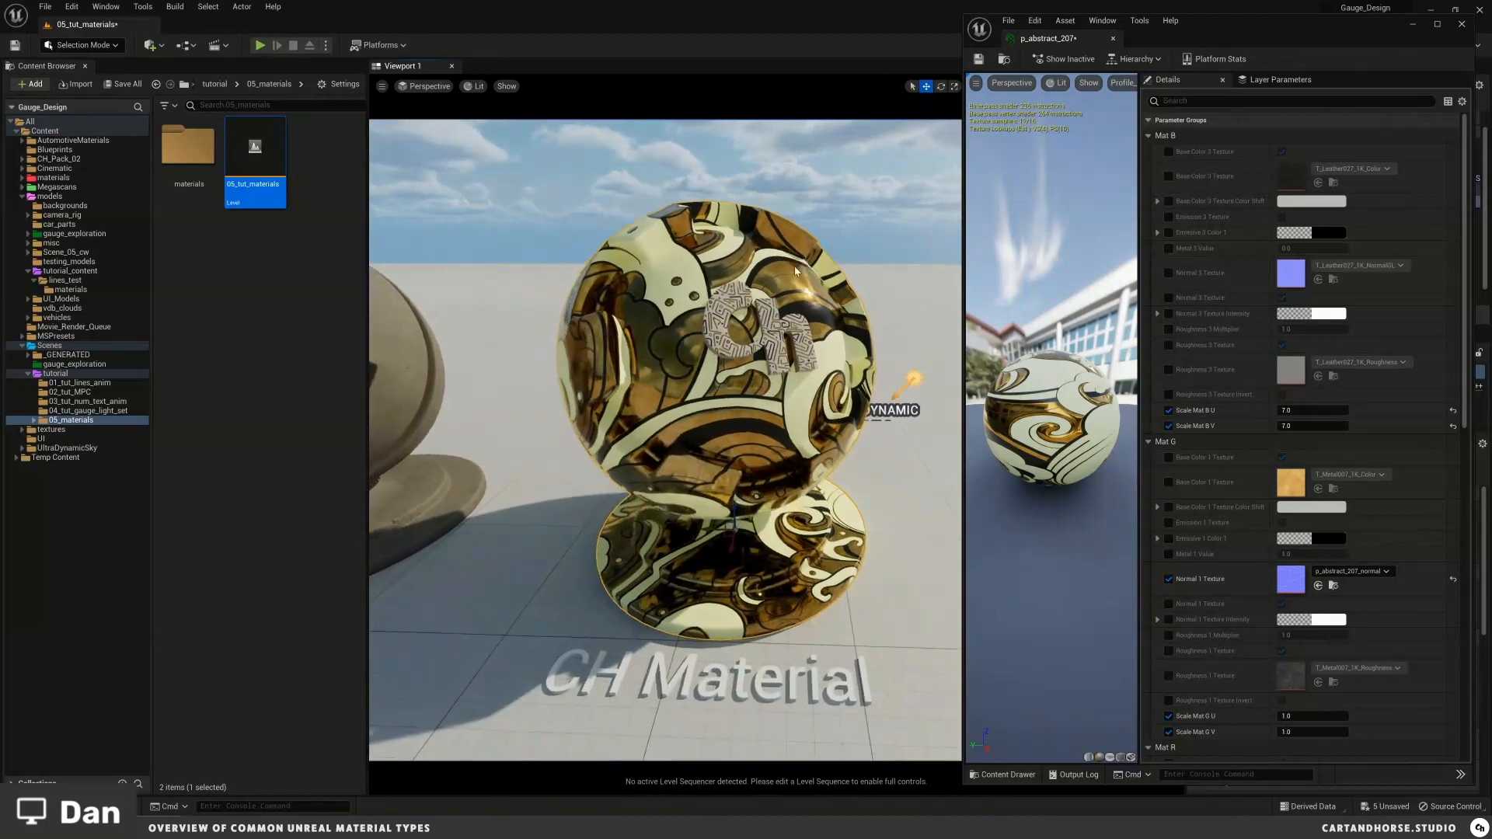
{"action": "scroll", "coordinate": [795, 270], "scroll_direction": "up", "scroll_amount": 3}
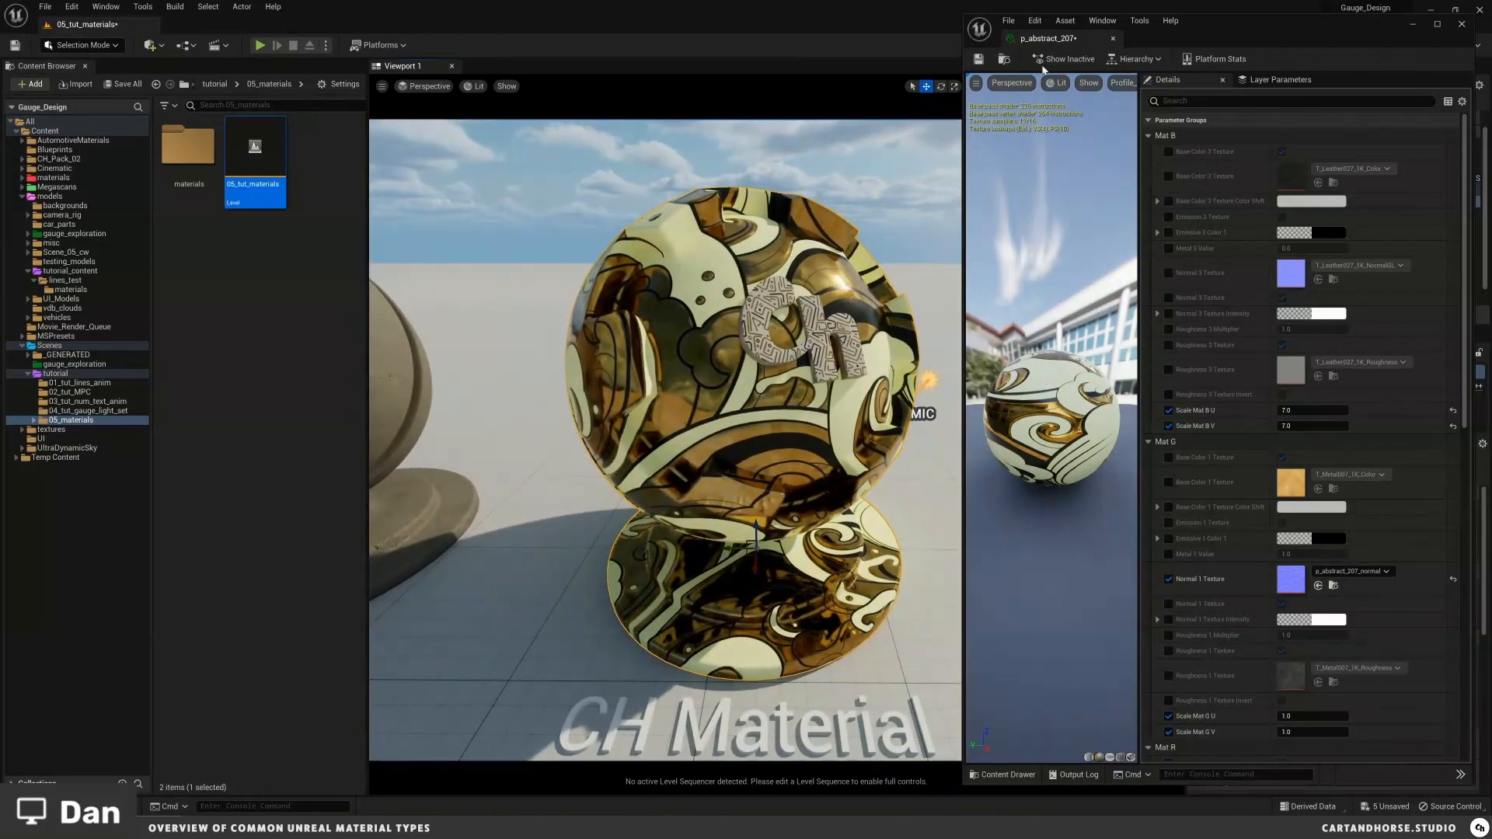
{"action": "left_click", "coordinate": [978, 59]}
{"action": "left_click", "coordinate": [1114, 39]}
Step: Zoom out over the row of shader balls and clear the selection
{"action": "scroll", "coordinate": [837, 290], "scroll_direction": "down", "scroll_amount": 4}
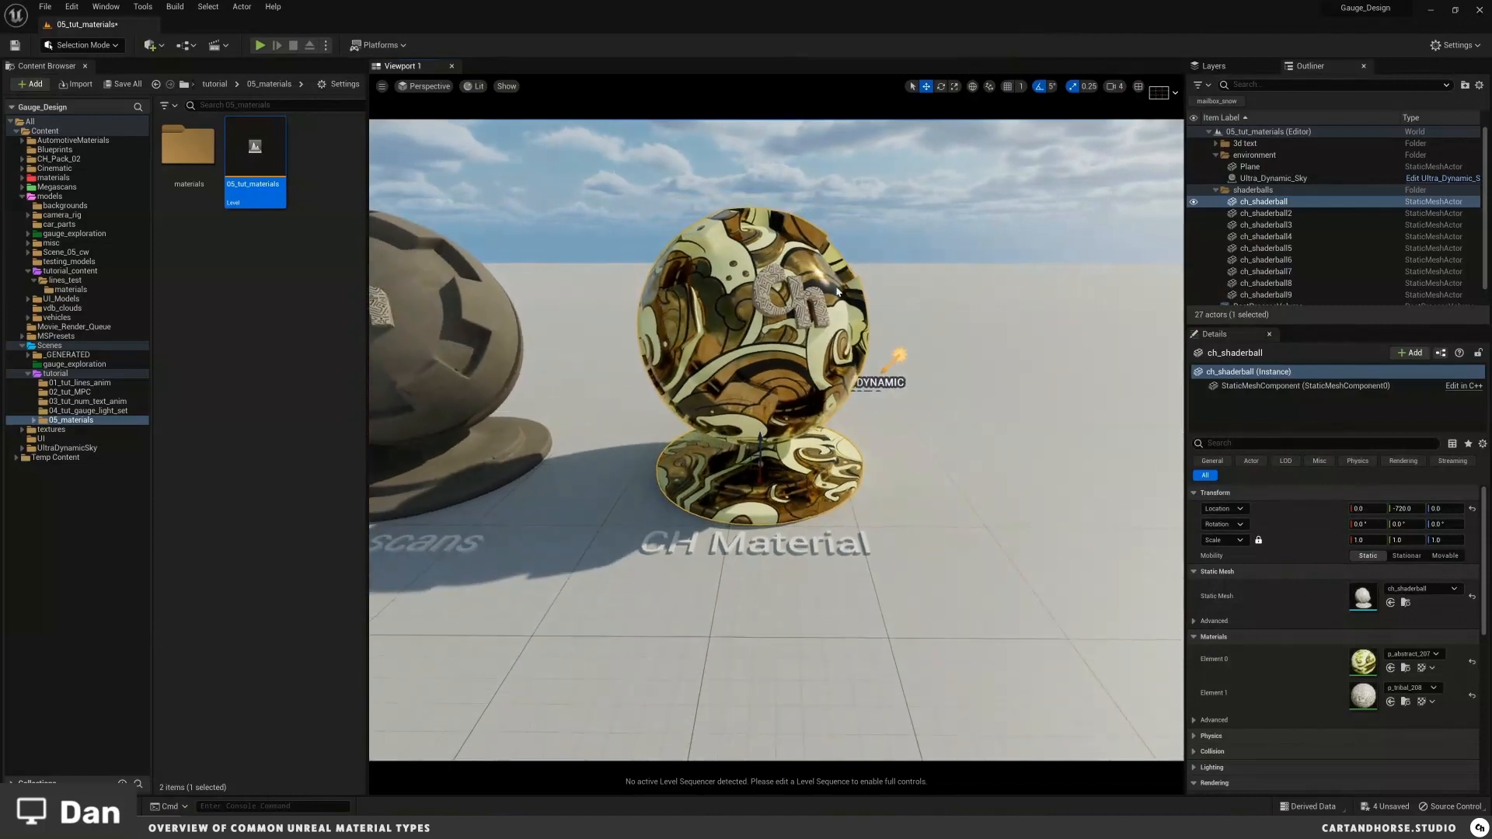
{"action": "middle_click_drag", "start_coordinate": [837, 288], "coordinate": [836, 281]}
{"action": "scroll", "coordinate": [836, 281], "scroll_direction": "down", "scroll_amount": 5}
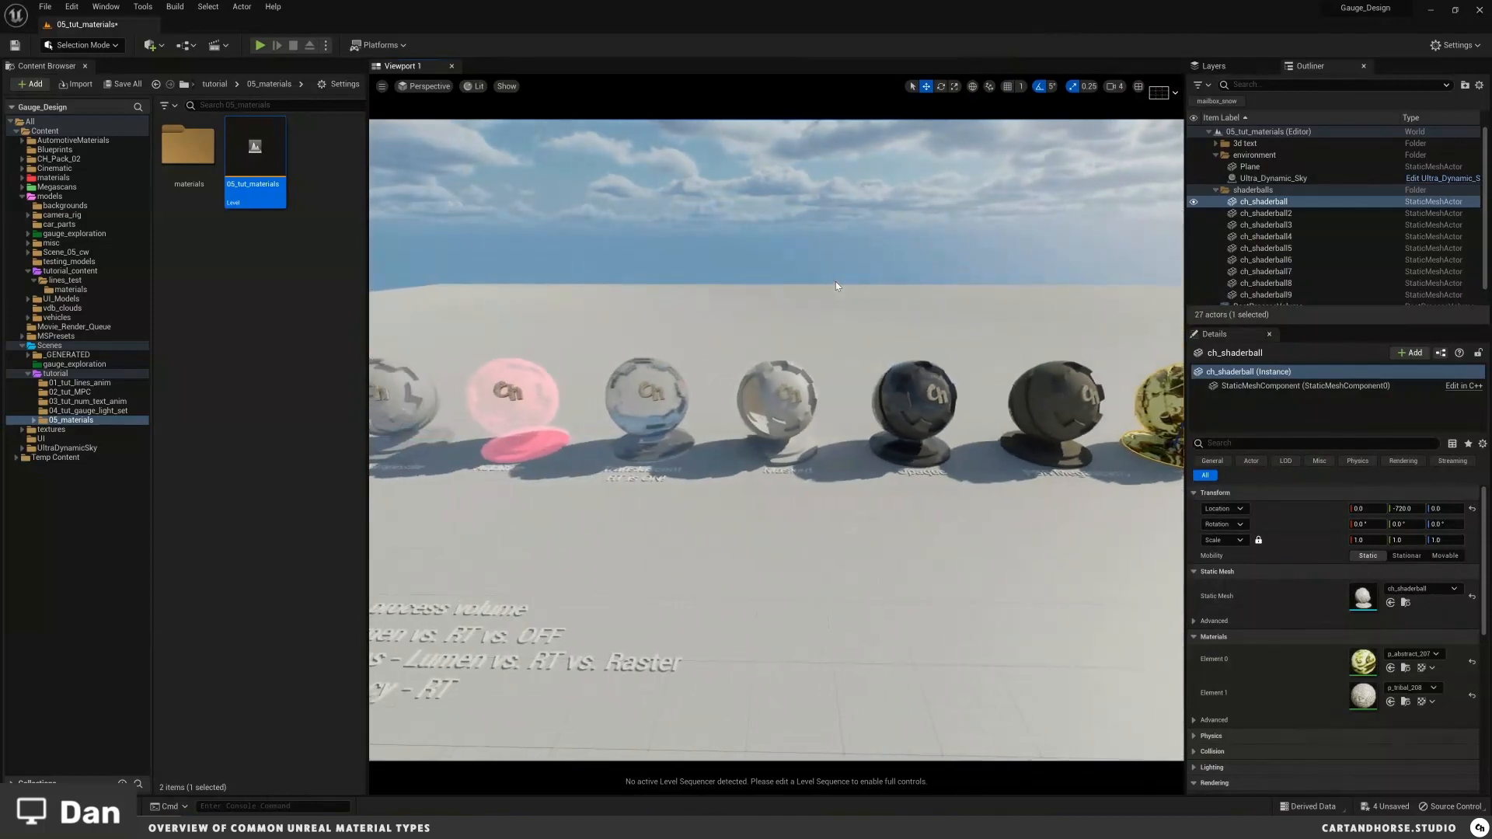
{"action": "scroll", "coordinate": [836, 281], "scroll_direction": "down", "scroll_amount": 3}
{"action": "left_click", "coordinate": [837, 280]}
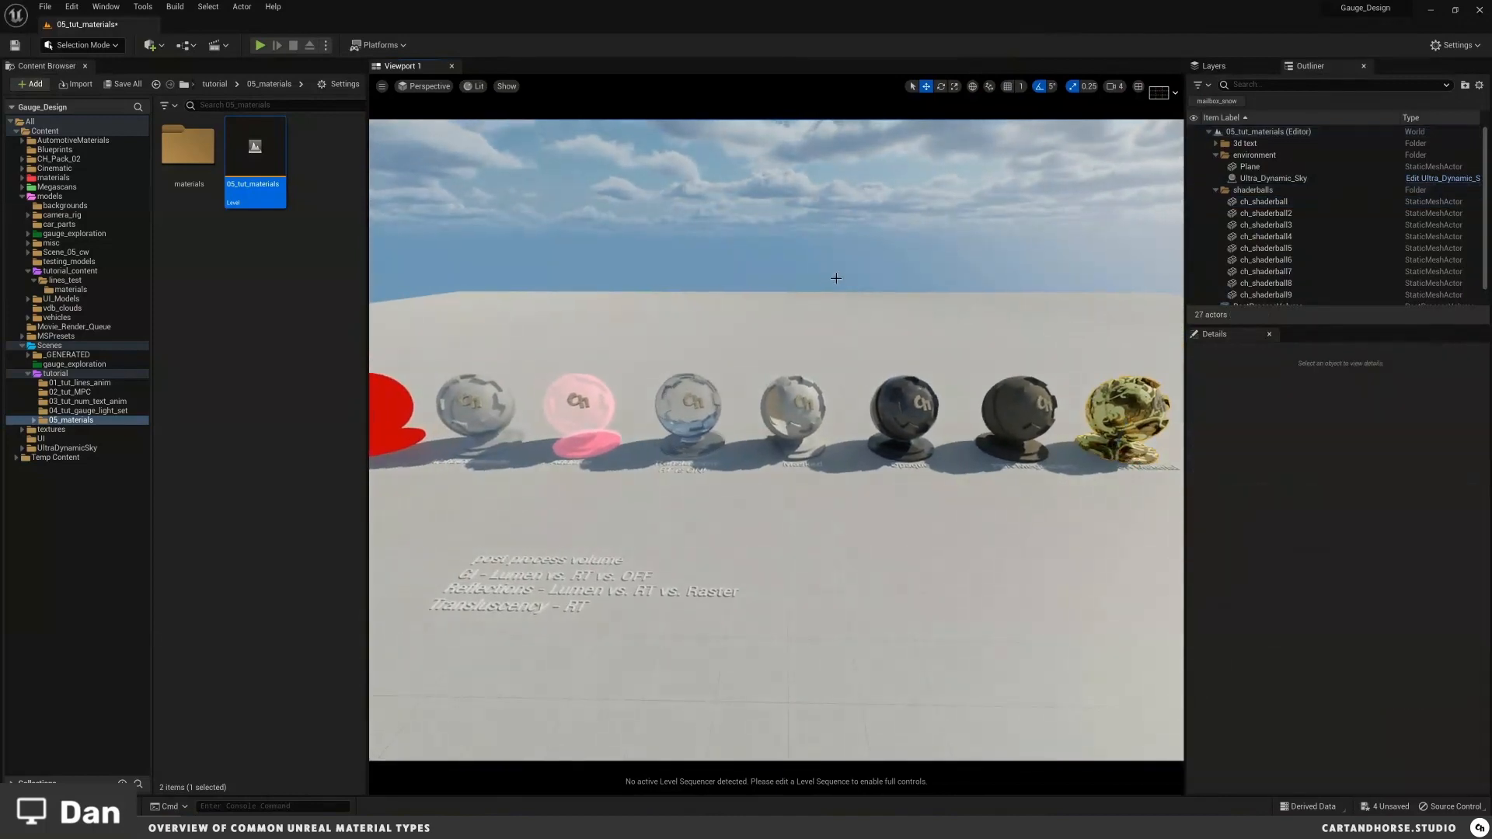